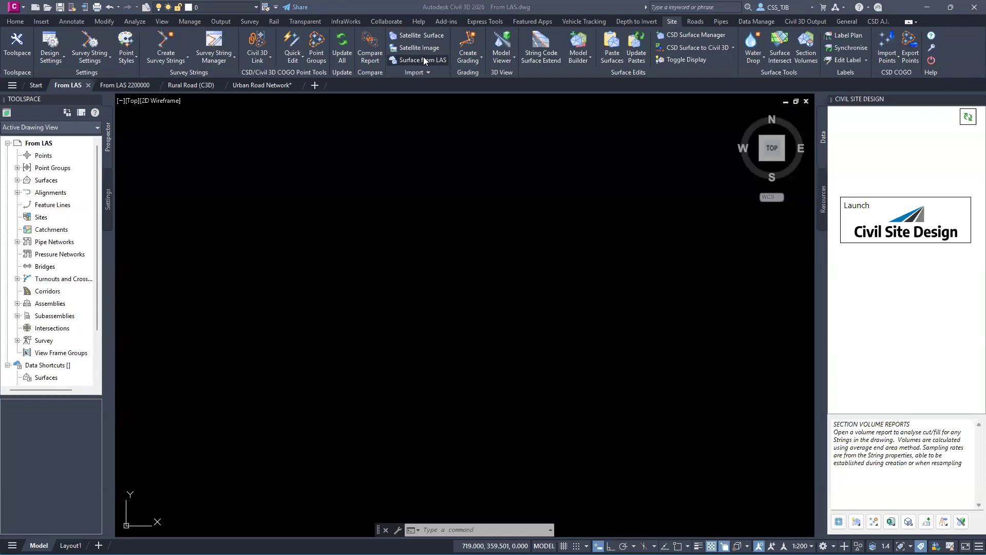
# Start creating a surface from LAS data and link the drawing to a Civil Survey Applications project without project storage
pyautogui.click(416, 60)
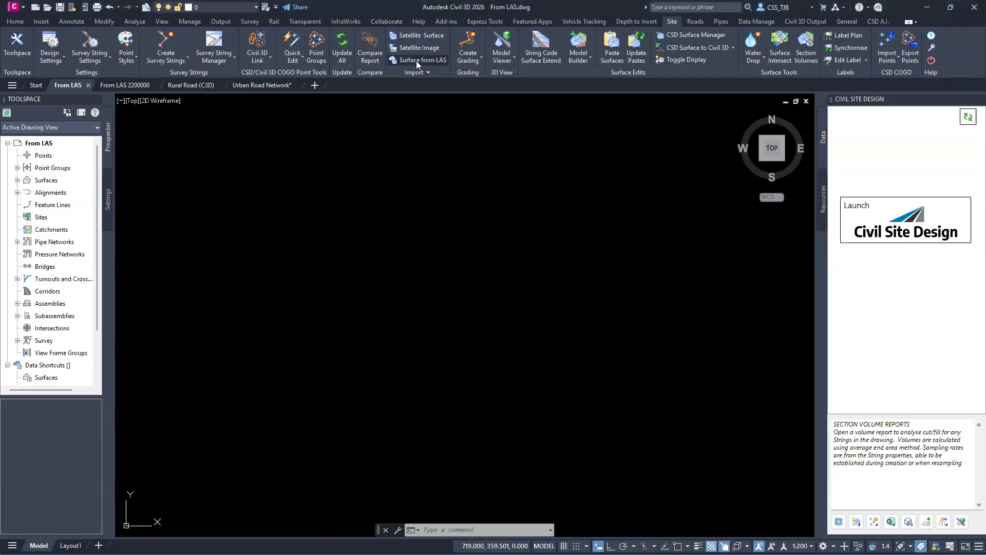
pyautogui.click(416, 61)
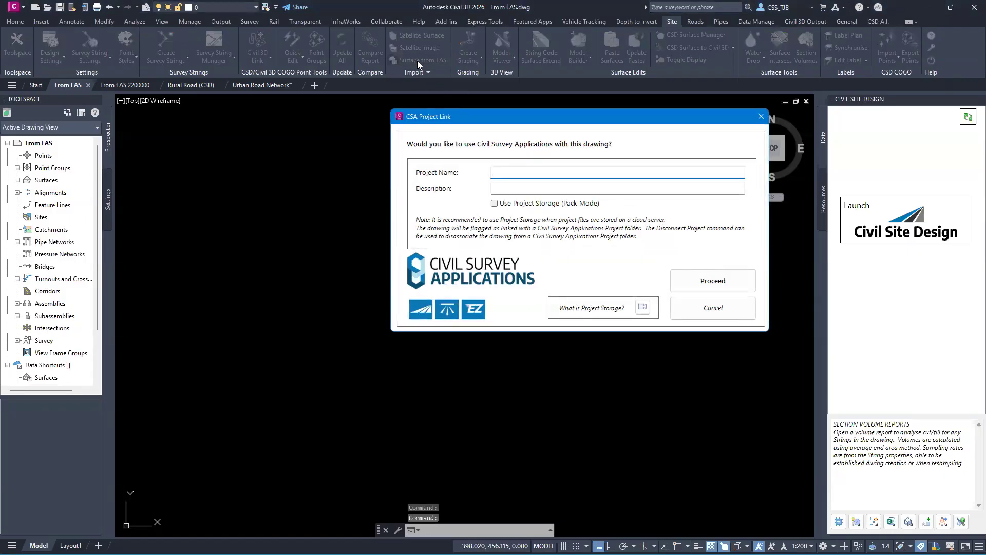
pyautogui.moveTo(544, 117); pyautogui.dragTo(398, 160)
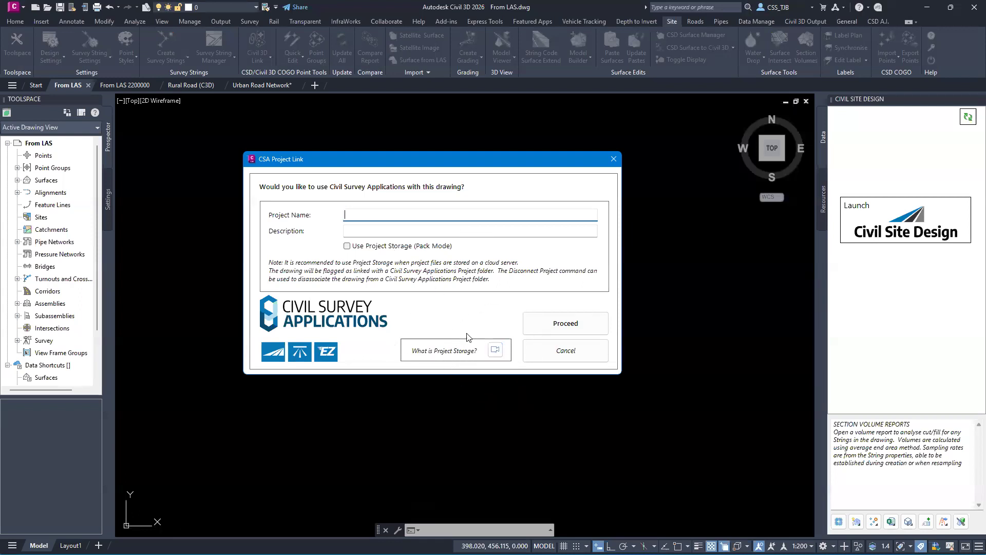
pyautogui.click(580, 320)
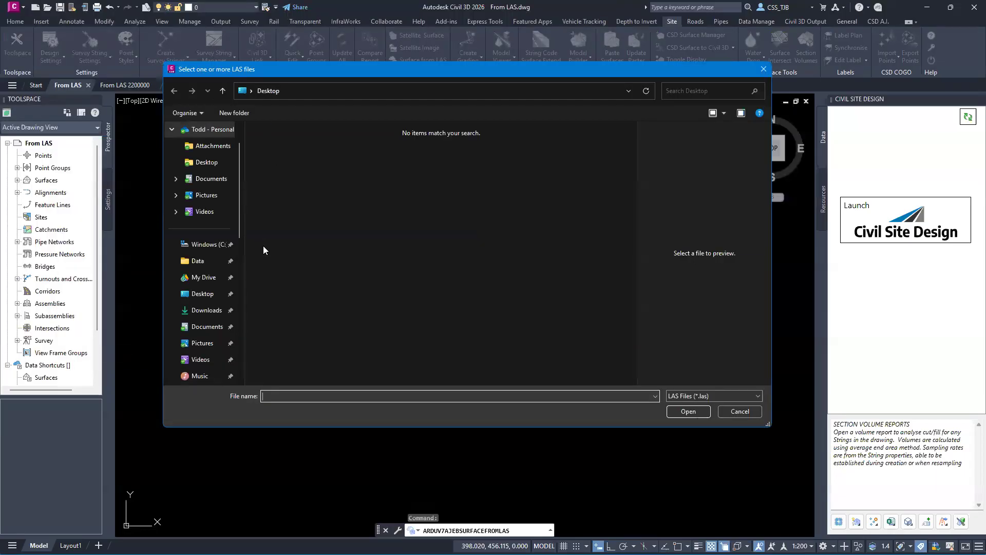
# Load the LAS files 031G05G105, 031G05G106 and 031G05G107 from the Data\_Source\Point Clouds folder
pyautogui.click(193, 265)
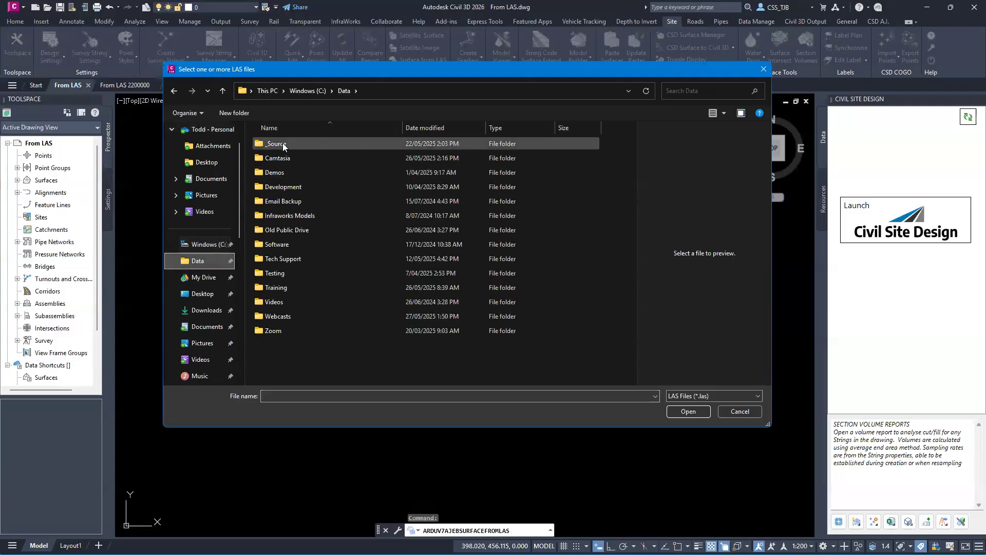
pyautogui.doubleClick(279, 143)
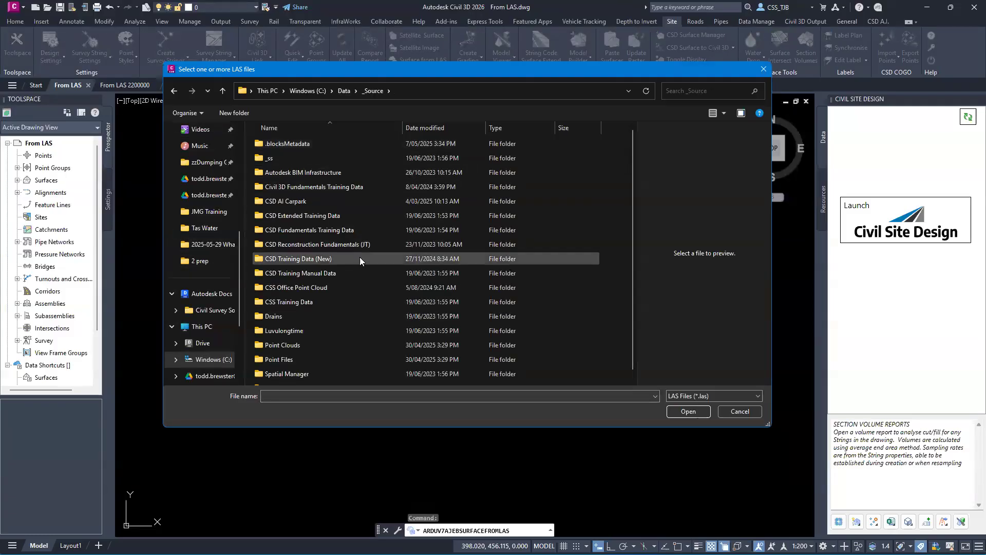
pyautogui.scroll(-1, 337, 246)
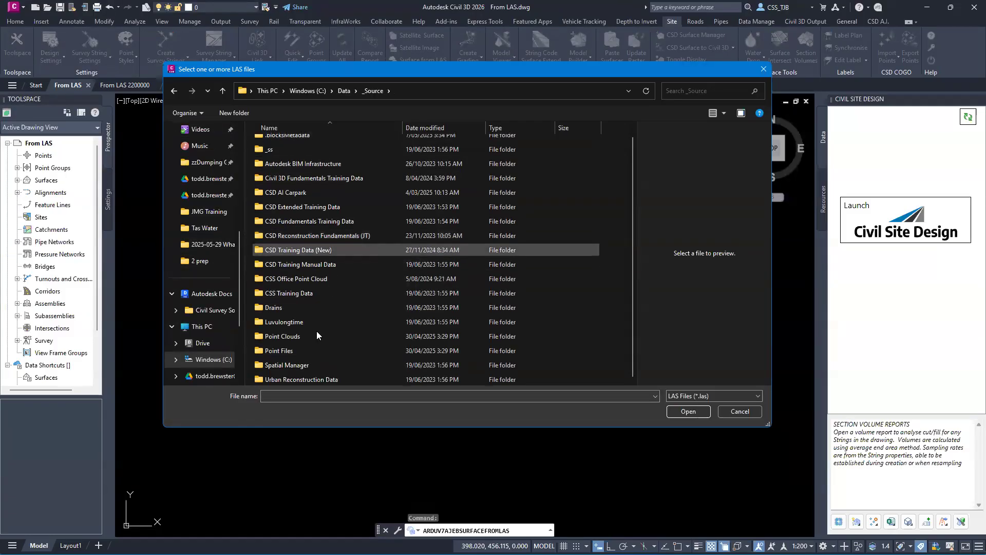
pyautogui.click(287, 336)
pyautogui.doubleClick(286, 336)
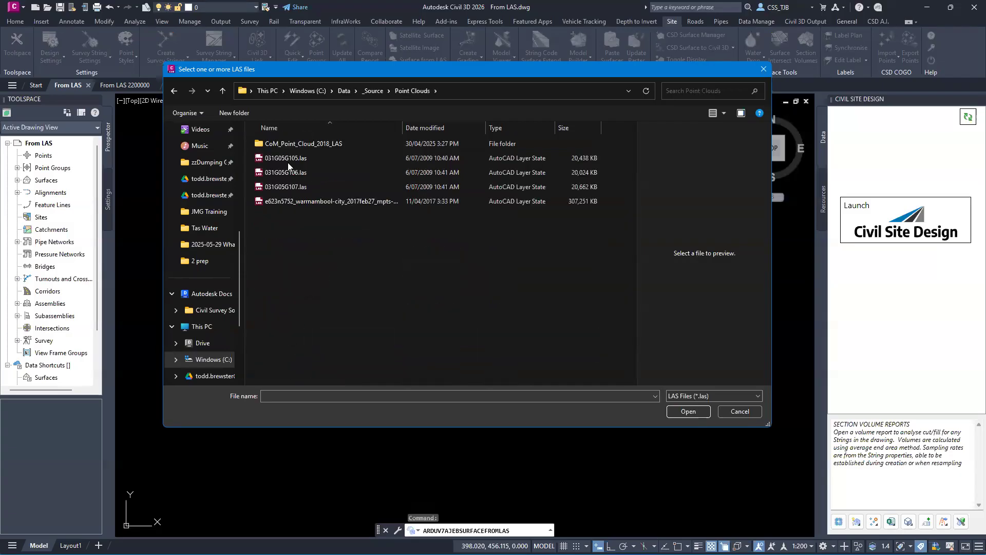
pyautogui.click(285, 158)
pyautogui.keyDown('shift'); pyautogui.click(285, 187); pyautogui.keyUp('shift')
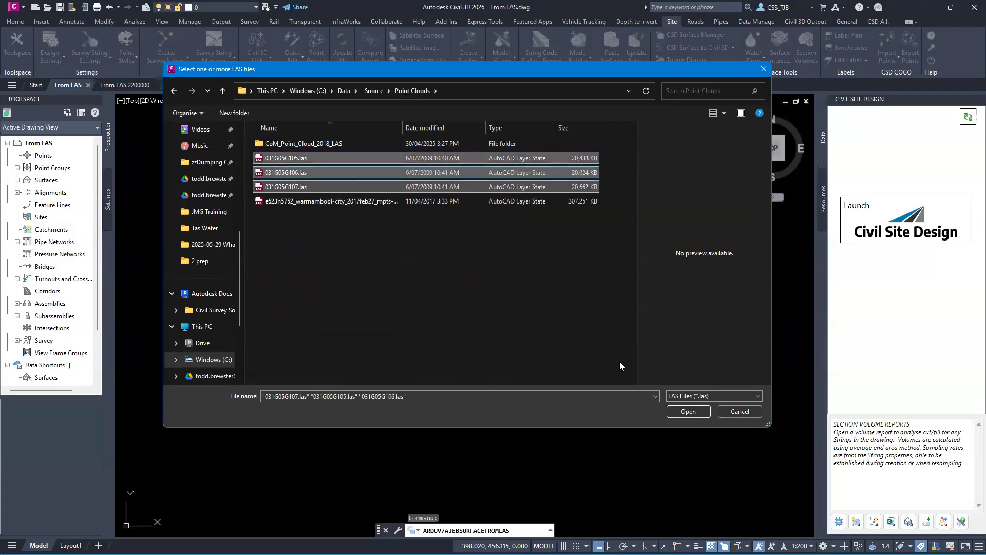
pyautogui.click(679, 410)
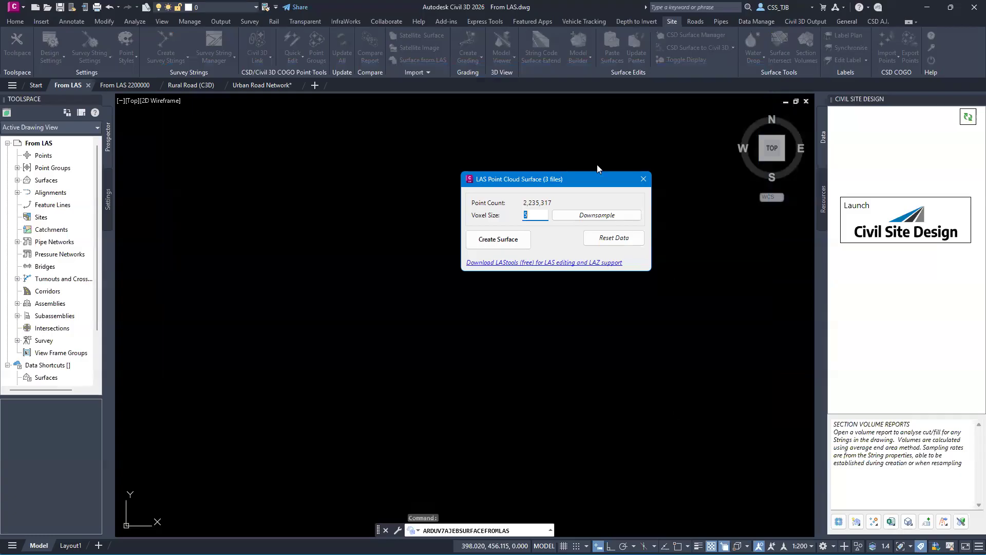
# Downsample the loaded point cloud using a voxel size of 2
pyautogui.moveTo(515, 179); pyautogui.dragTo(340, 149)
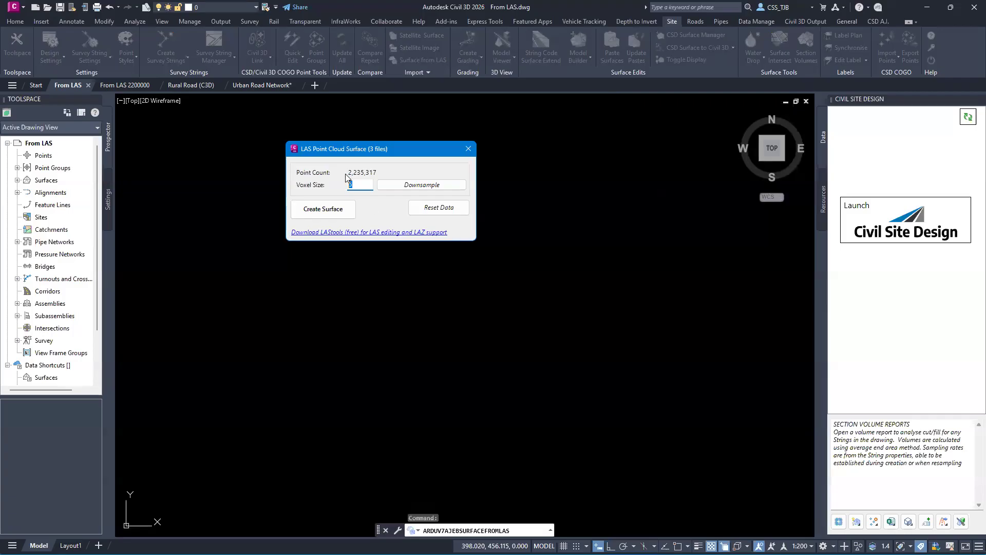
pyautogui.write('2')
pyautogui.click(401, 186)
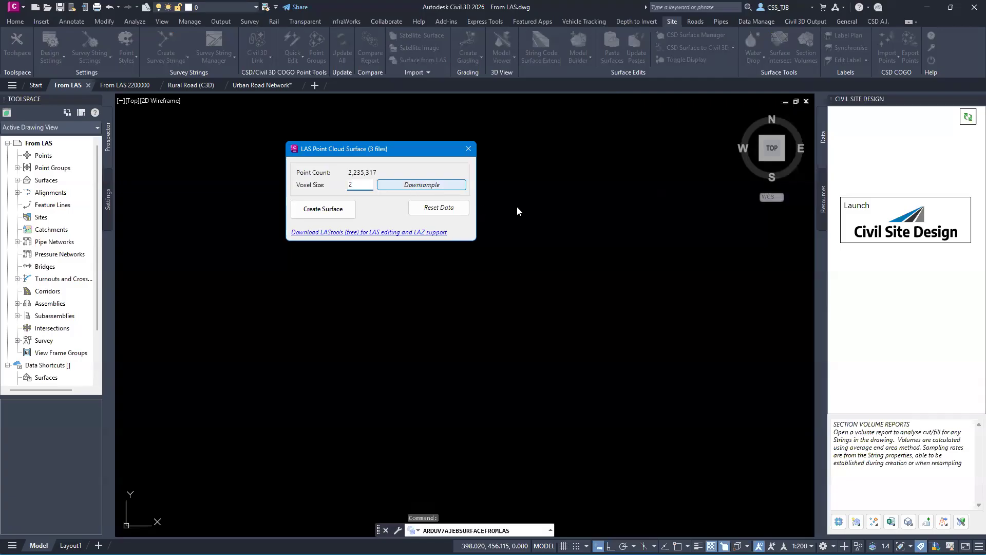
pyautogui.click(411, 214)
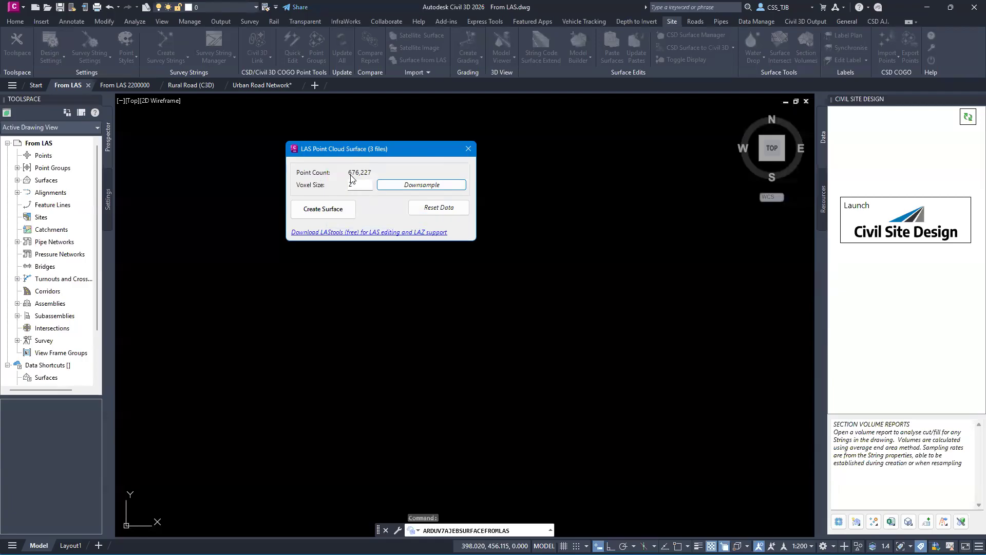
# Create a new surface named LAS-base from the downsampled points and show its full extents in the drawing
pyautogui.click(324, 209)
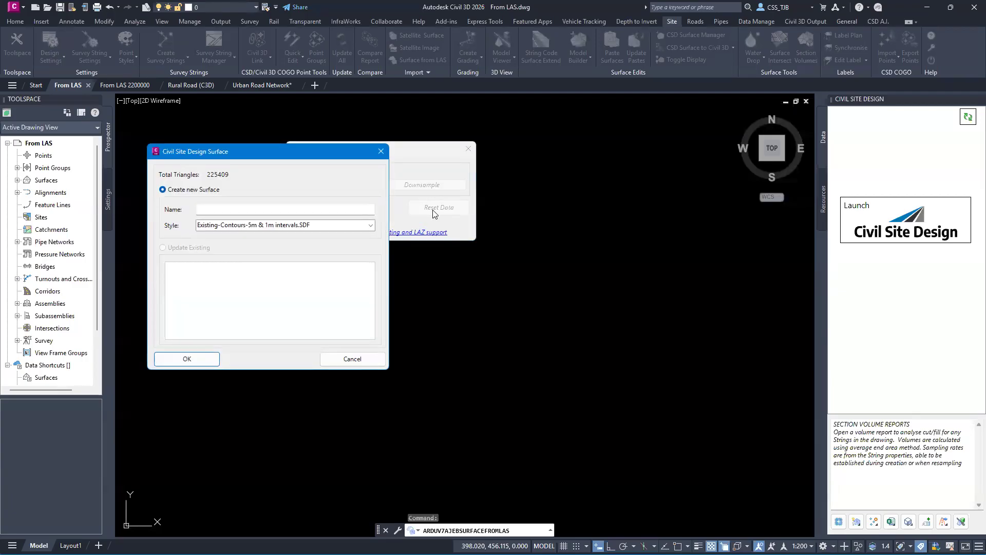
pyautogui.click(215, 208)
pyautogui.write('base')
pyautogui.click(198, 356)
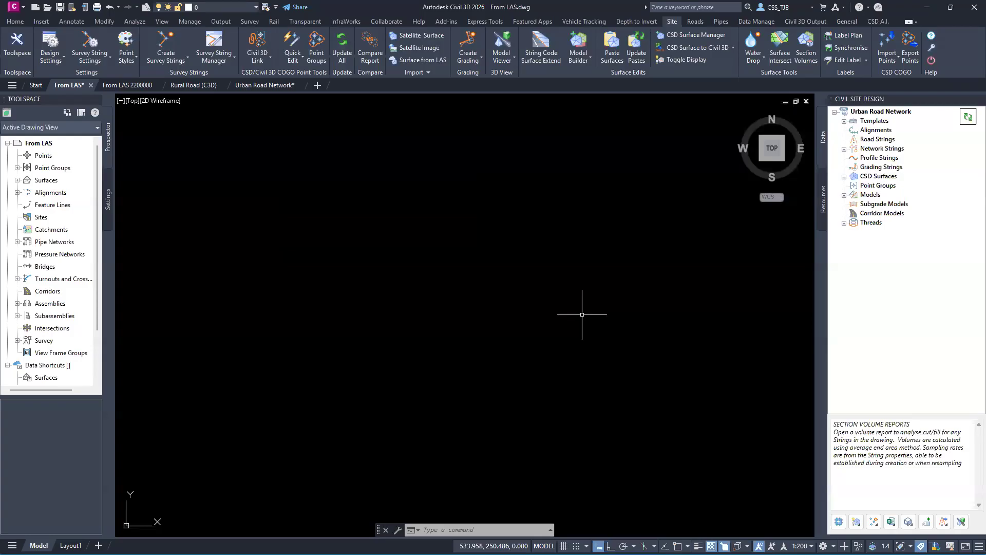
pyautogui.middleClick(431, 295)
pyautogui.middleClick(430, 295)
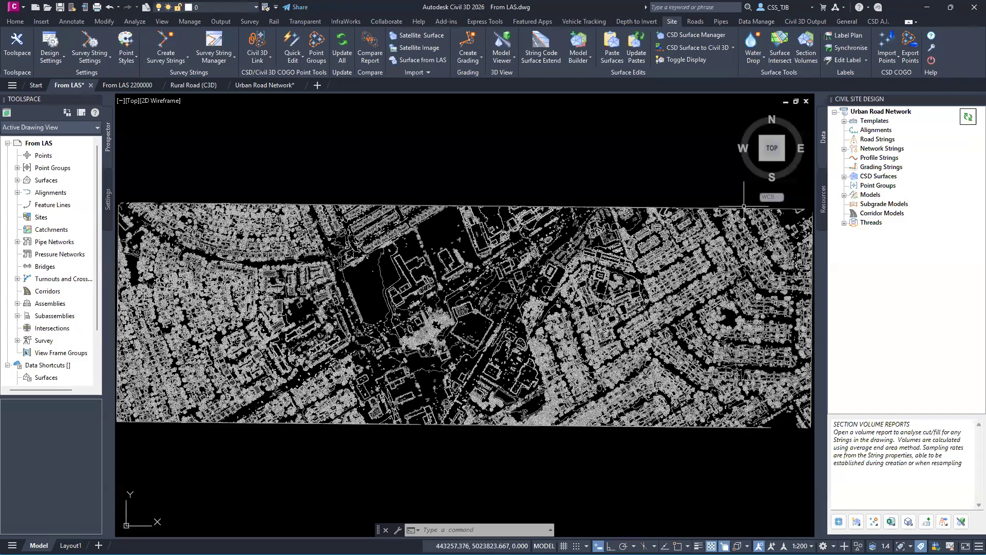
# Generate and review the statistics of the LAS-base surface, including its triangles and total points
pyautogui.click(844, 176)
pyautogui.click(875, 185)
pyautogui.rightClick(875, 186)
pyautogui.click(910, 193)
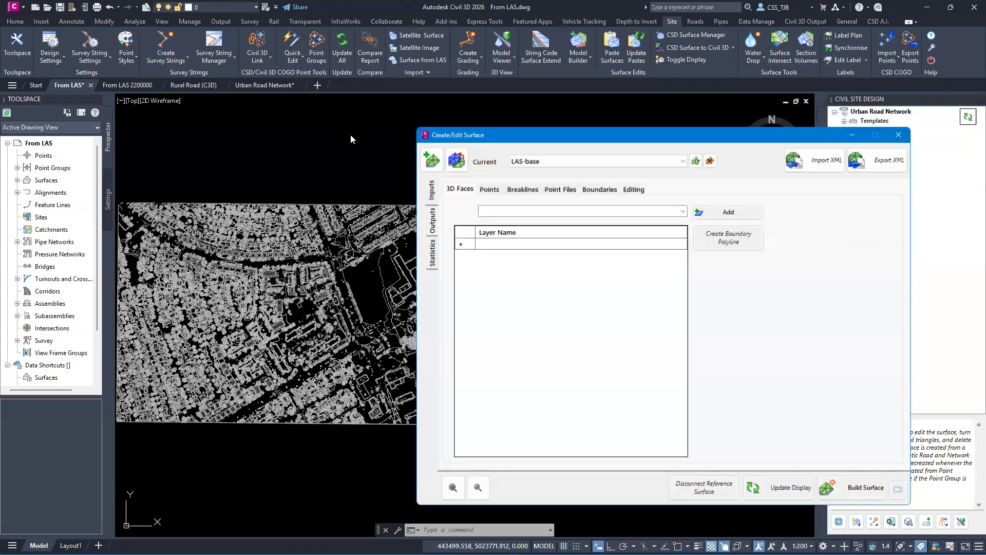
pyautogui.click(430, 252)
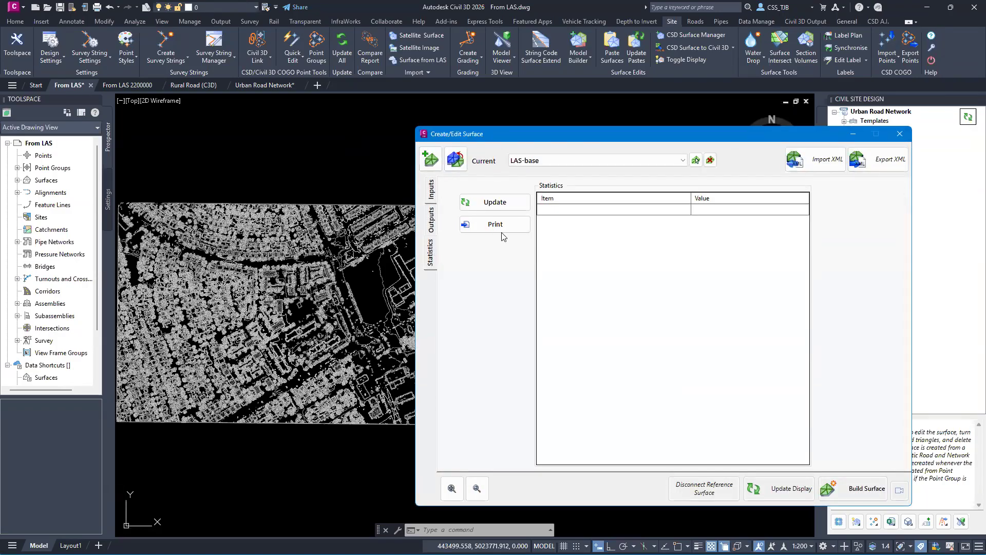
pyautogui.click(509, 206)
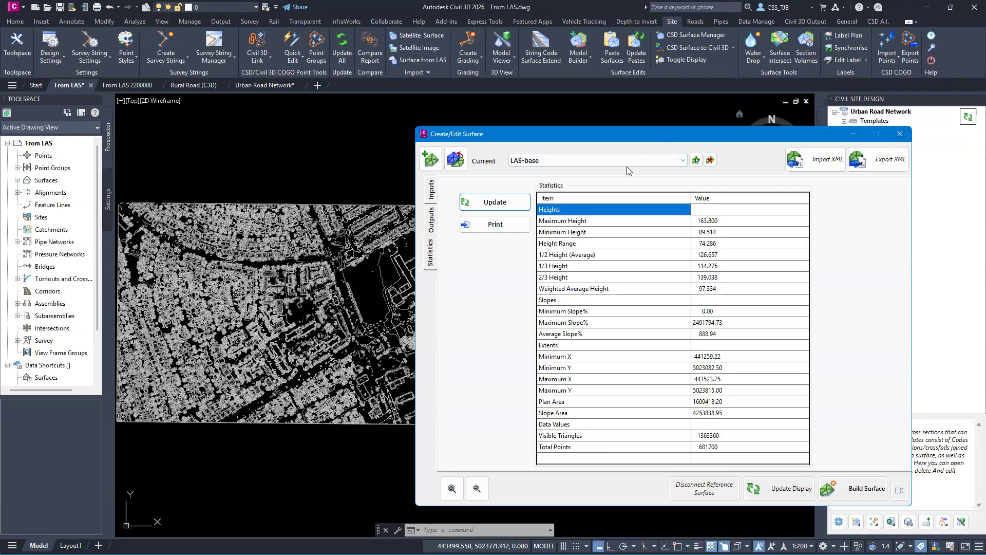
pyautogui.click(899, 133)
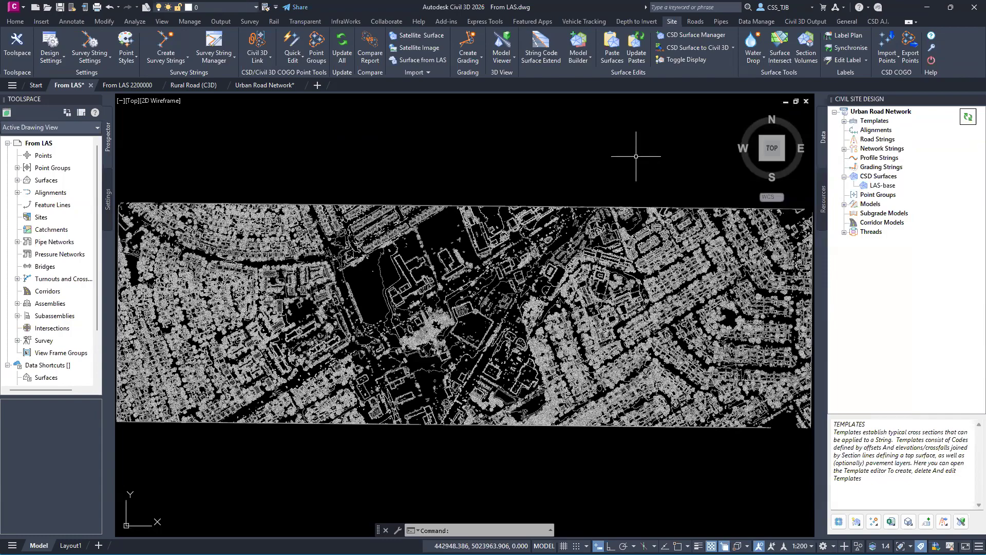
# Switch to the From LAS 2200000 drawing and review the updated statistics of its LAS-Base surface
pyautogui.click(131, 86)
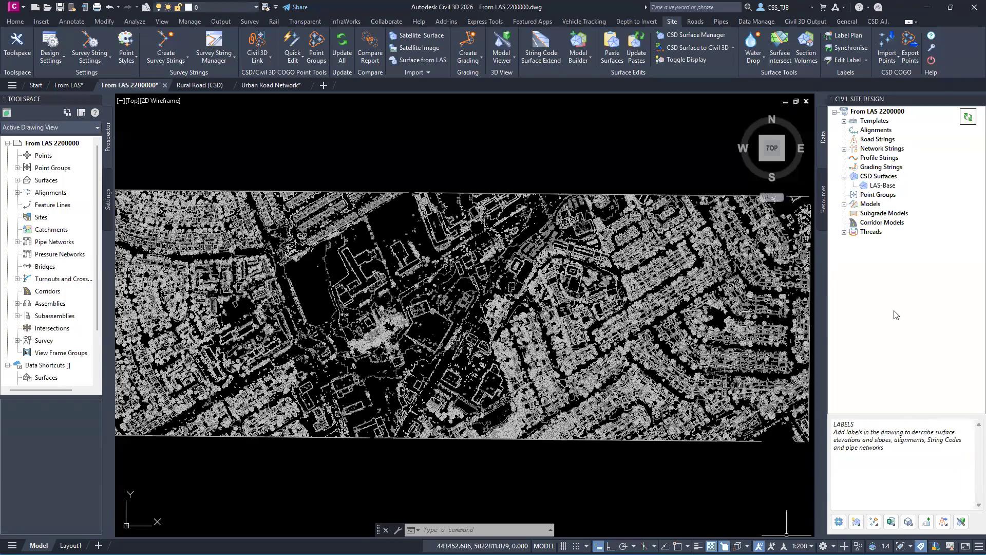
pyautogui.rightClick(875, 178)
pyautogui.click(913, 182)
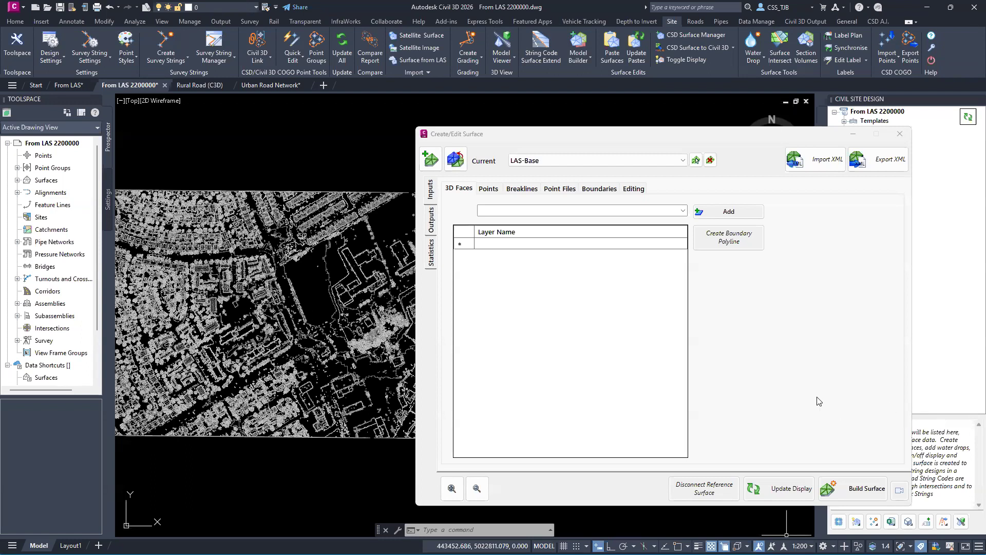
pyautogui.click(434, 253)
pyautogui.click(516, 205)
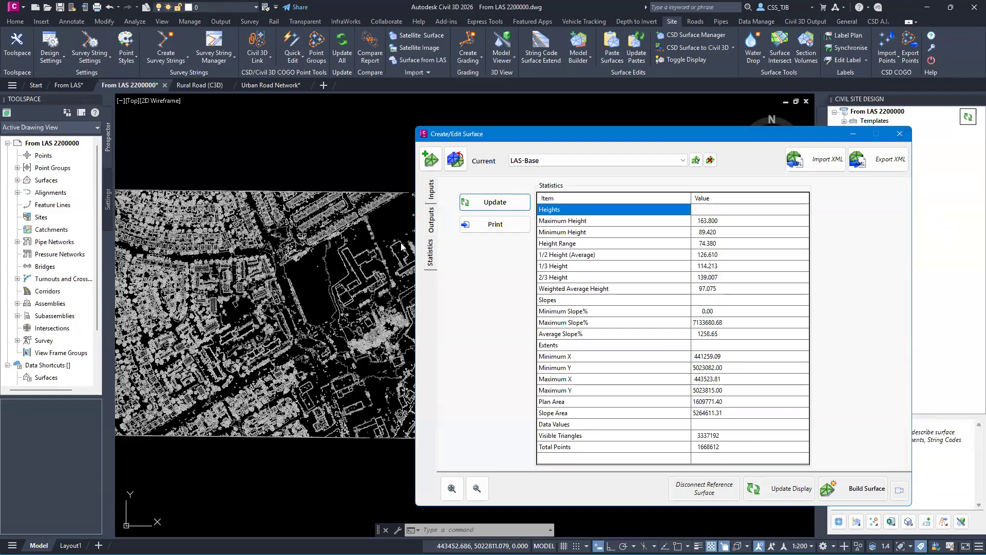
pyautogui.click(899, 134)
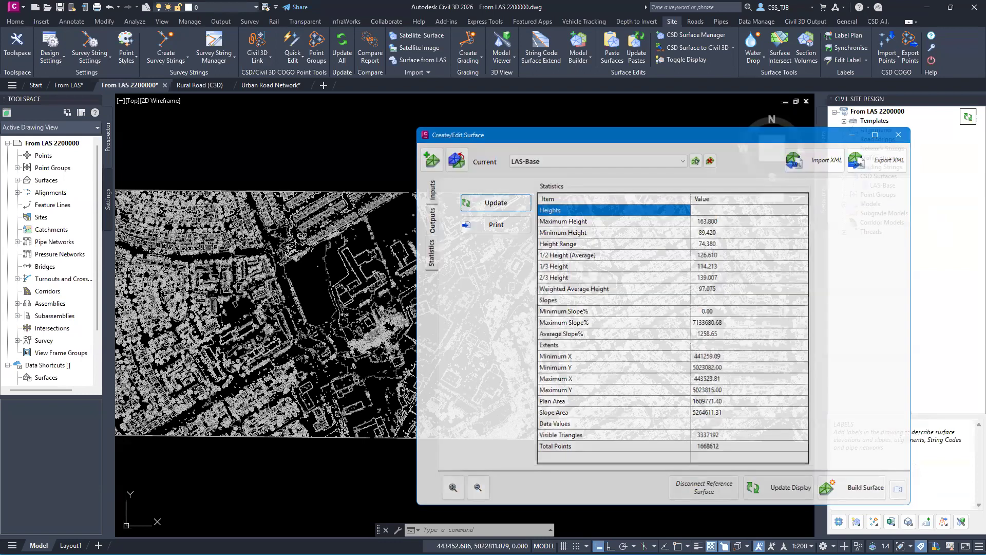
# In the Rural Road (C3D) drawing, start a string from alignment MC01 using the Road - 7m (Rural) template
pyautogui.click(190, 86)
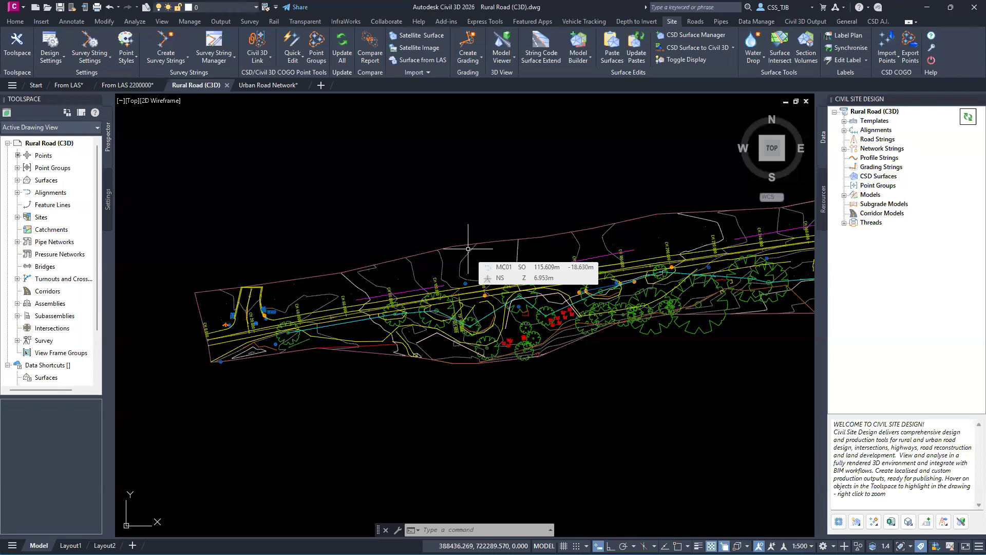
pyautogui.moveTo(866, 179)
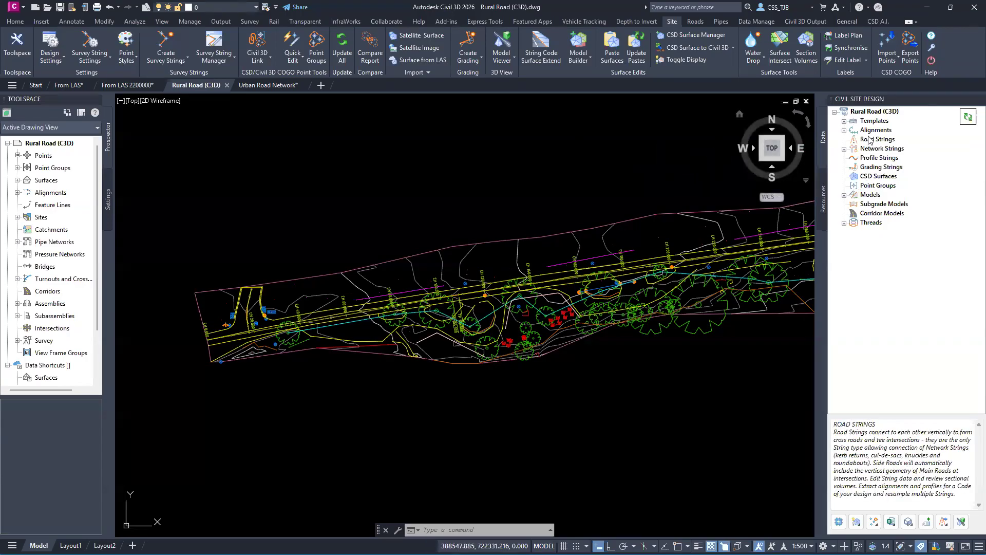
pyautogui.click(844, 131)
pyautogui.rightClick(880, 138)
pyautogui.click(922, 144)
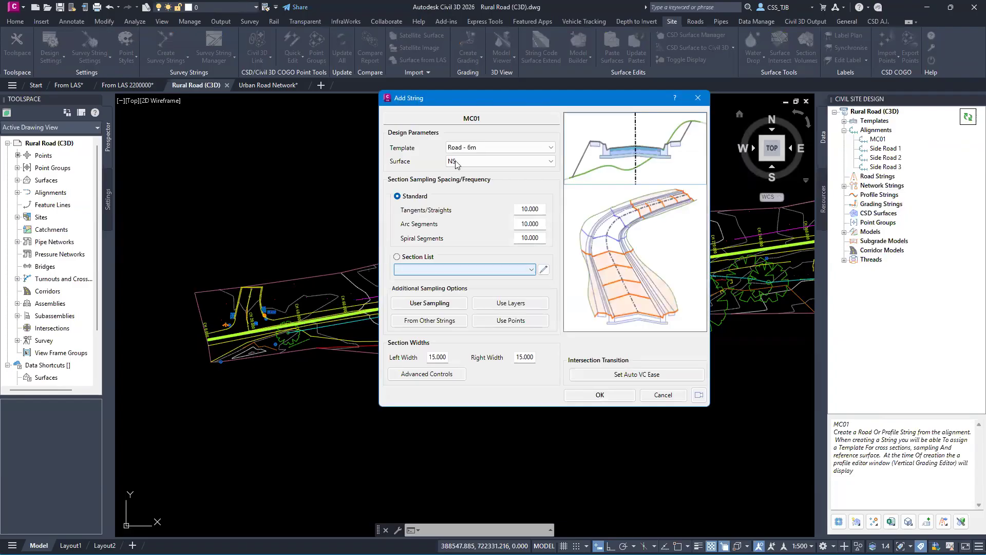
pyautogui.click(496, 147)
pyautogui.click(477, 194)
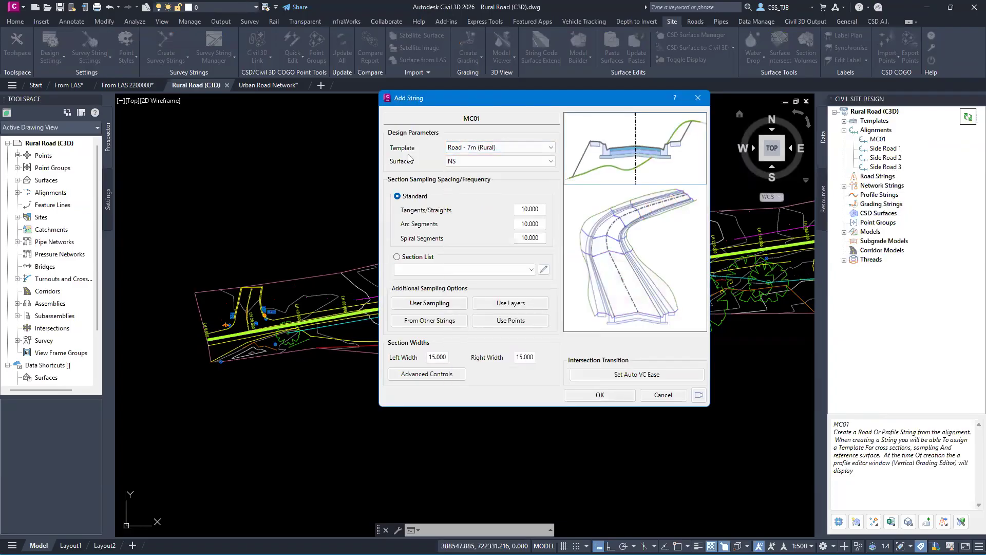
# Add the _3d Polylines and _Arcs layers to the string's layer-based section sampling
pyautogui.click(519, 304)
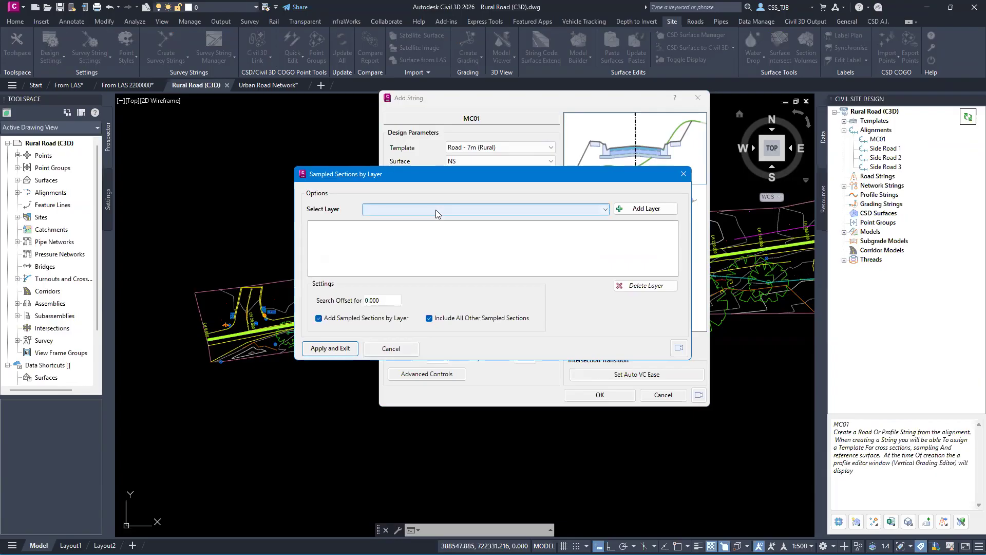
pyautogui.click(522, 210)
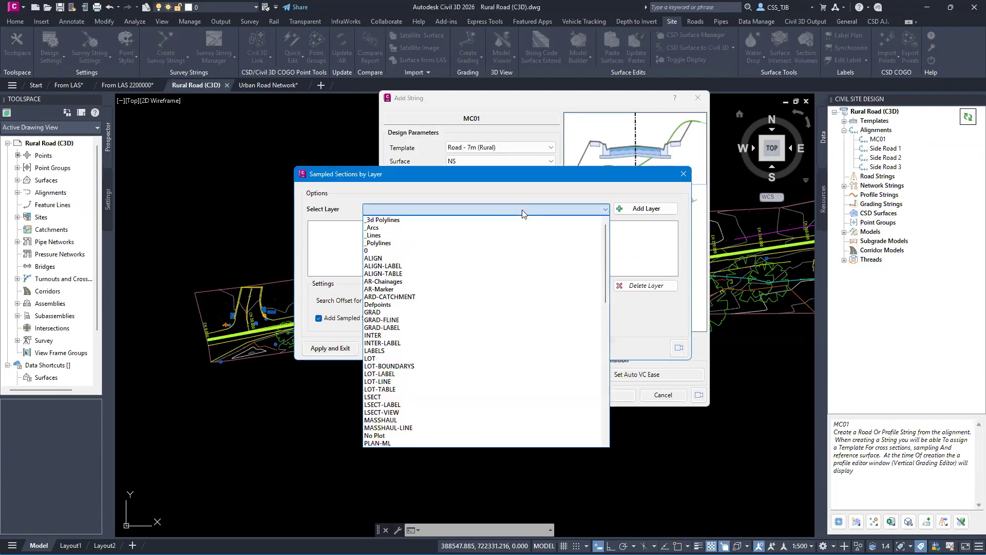
pyautogui.click(386, 221)
pyautogui.click(643, 208)
pyautogui.click(606, 209)
pyautogui.click(410, 230)
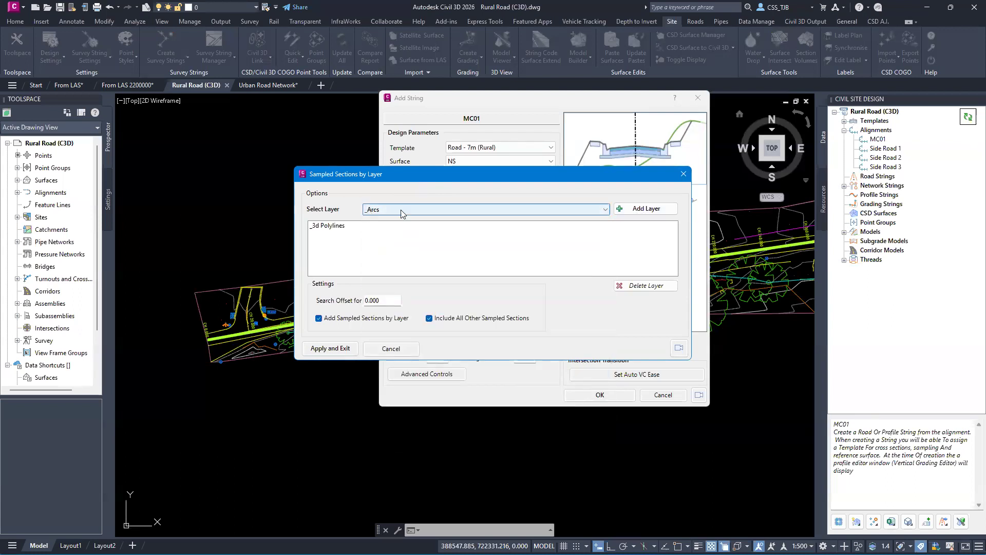
pyautogui.click(622, 208)
# Add the _Lines and _Polylines layers to the layer-based section sampling, set the search offset to 25 and apply
pyautogui.click(605, 209)
pyautogui.click(402, 228)
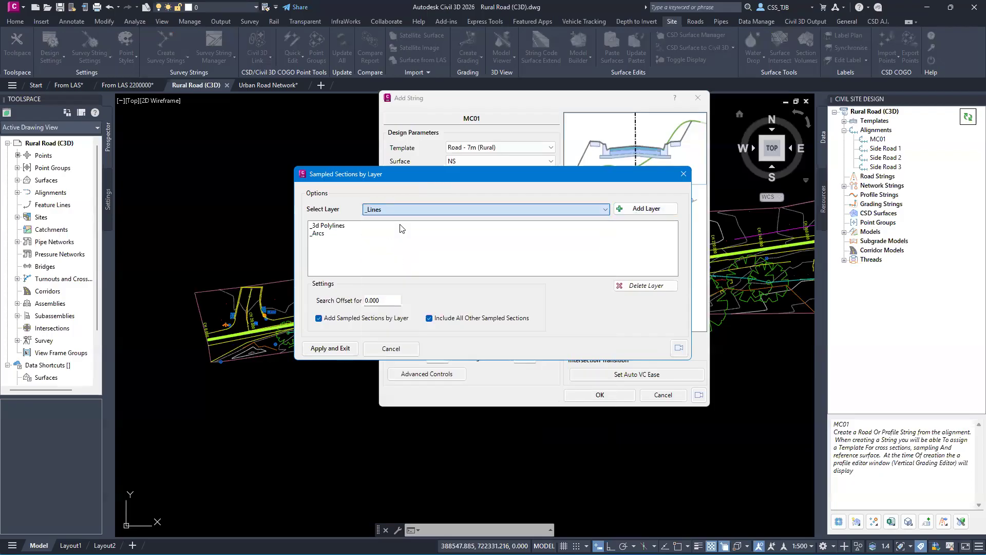
pyautogui.click(644, 209)
pyautogui.click(517, 210)
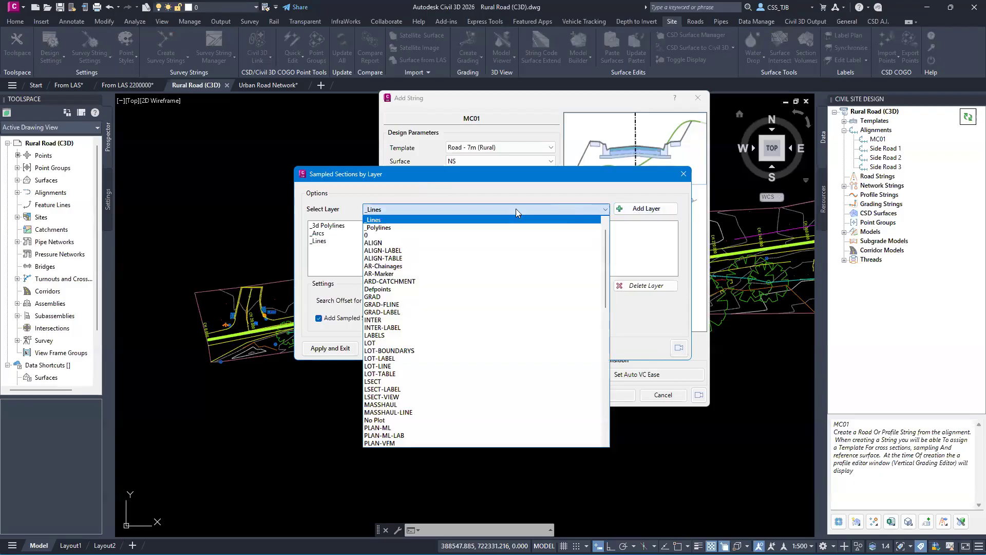
pyautogui.click(386, 227)
pyautogui.click(653, 209)
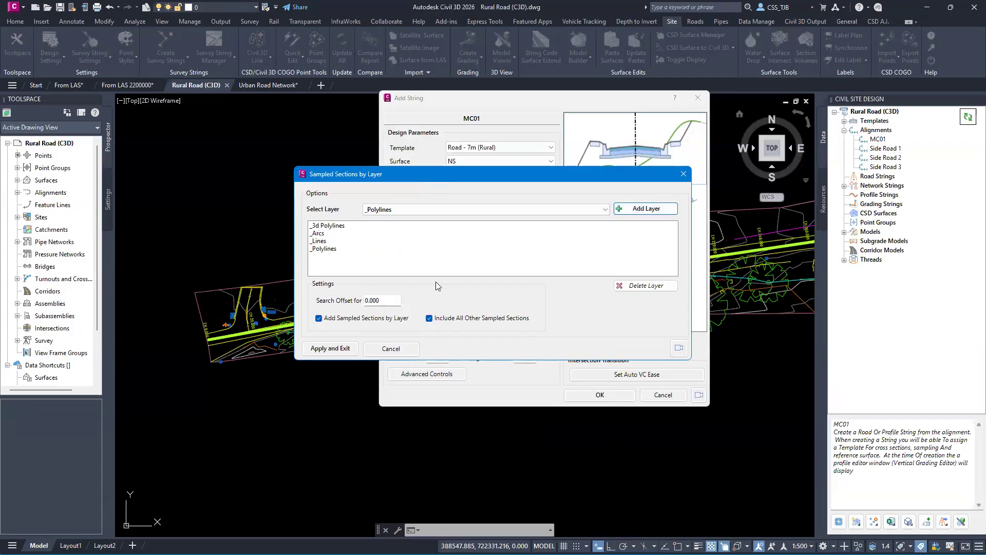
pyautogui.doubleClick(389, 300)
pyautogui.write('25')
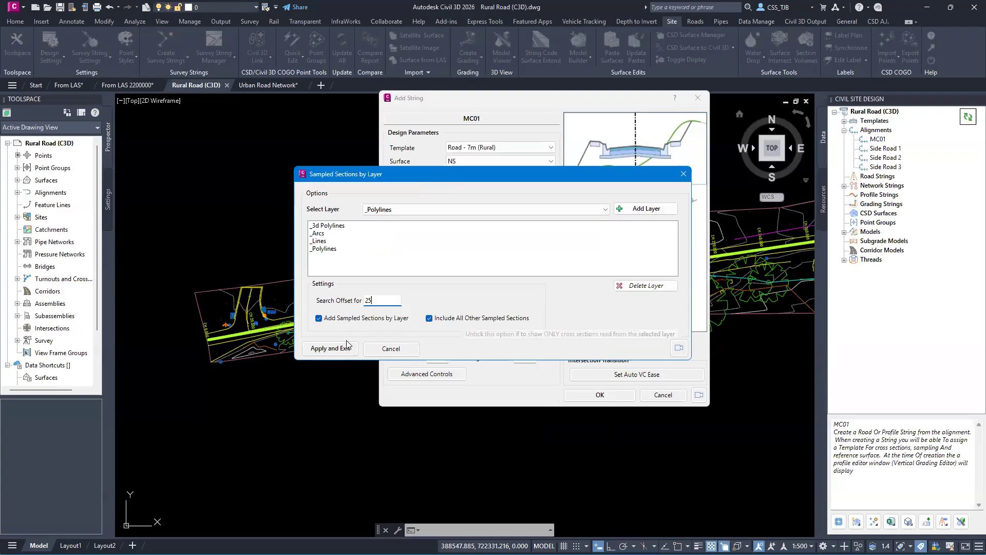
pyautogui.click(331, 348)
# Create the MC01 road string and delete all IPs from its vertical profile
pyautogui.click(597, 395)
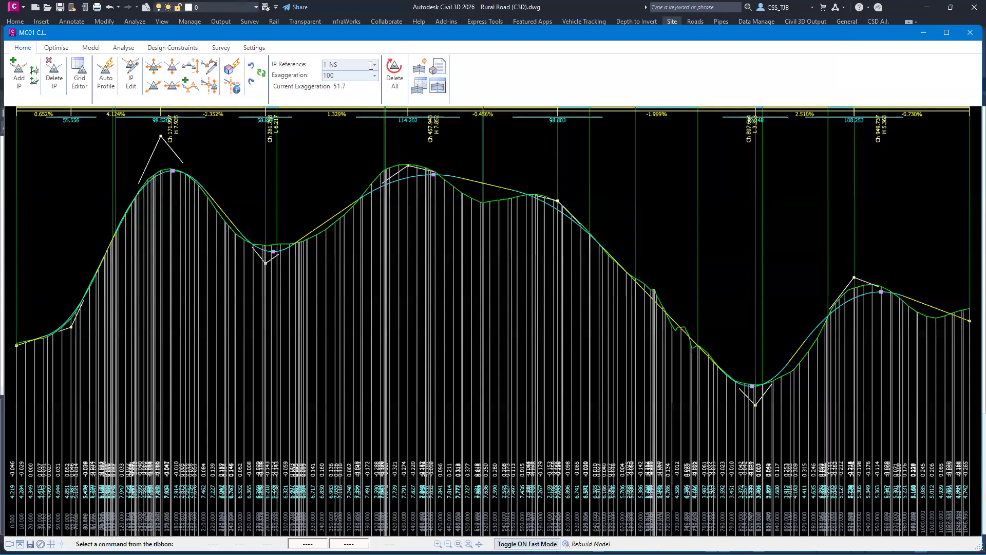
pyautogui.click(394, 72)
pyautogui.click(508, 310)
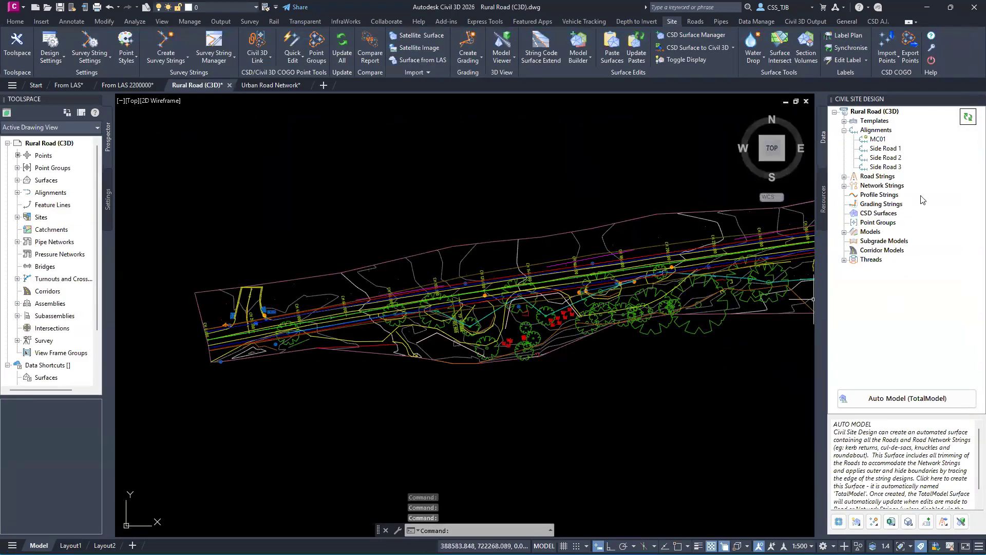
# Turn on the section lines for the MC01 road string
pyautogui.click(844, 131)
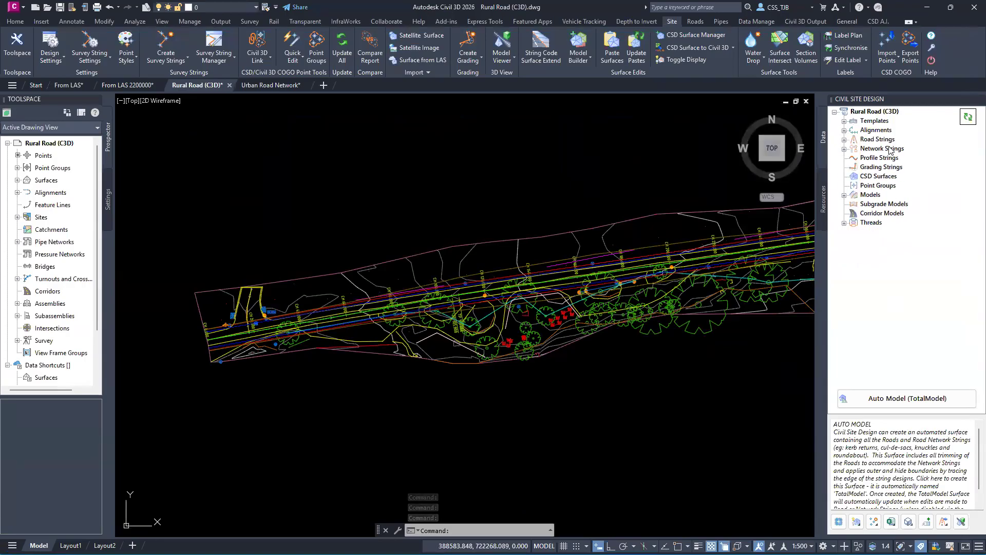
pyautogui.click(843, 140)
pyautogui.rightClick(881, 149)
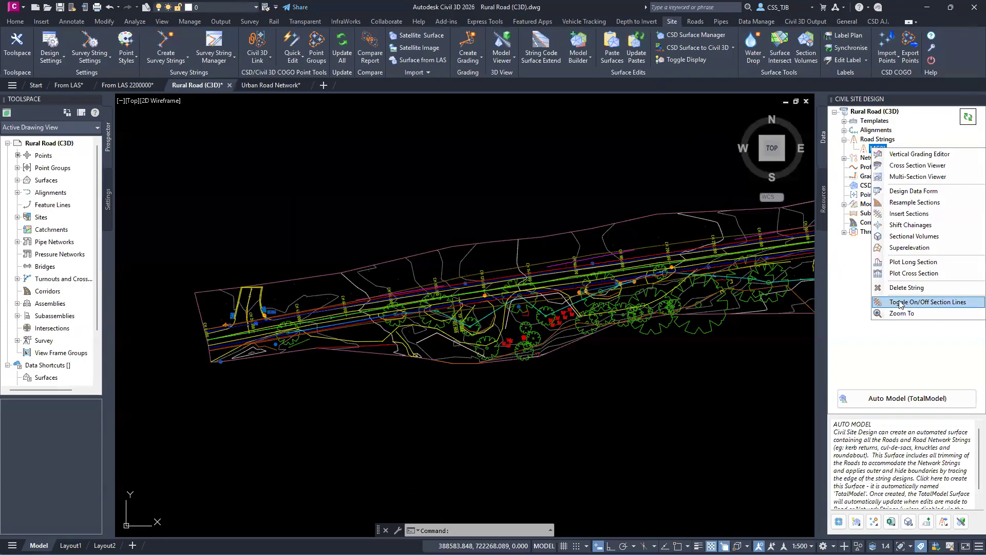
pyautogui.click(940, 307)
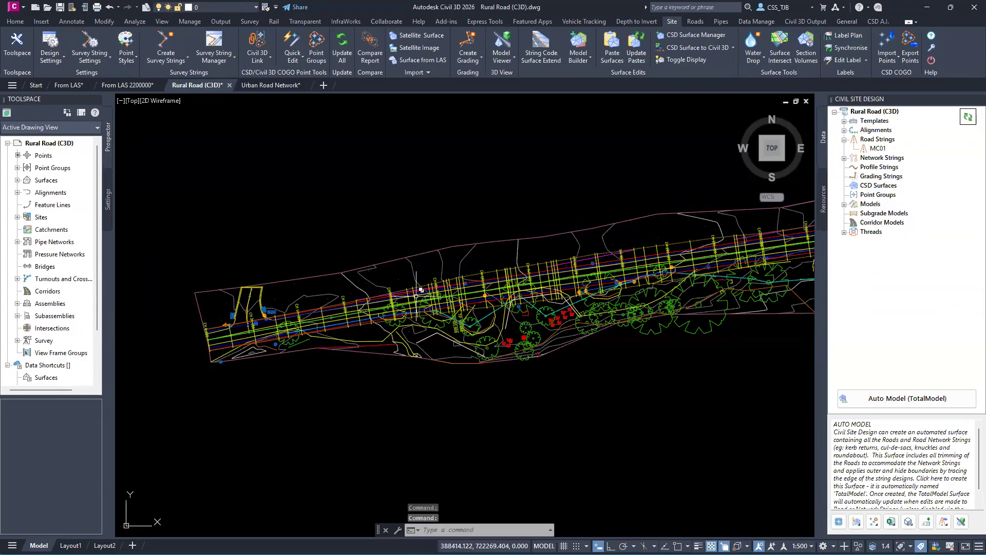
# Turn on lineweight display in the drawing
pyautogui.scroll(-3, 507, 424)
pyautogui.moveTo(482, 305)
pyautogui.mouseDown(button='middle')
pyautogui.moveTo(579, 326)
pyautogui.moveTo(468, 284)
pyautogui.mouseUp(button='middle')
pyautogui.click(698, 545)
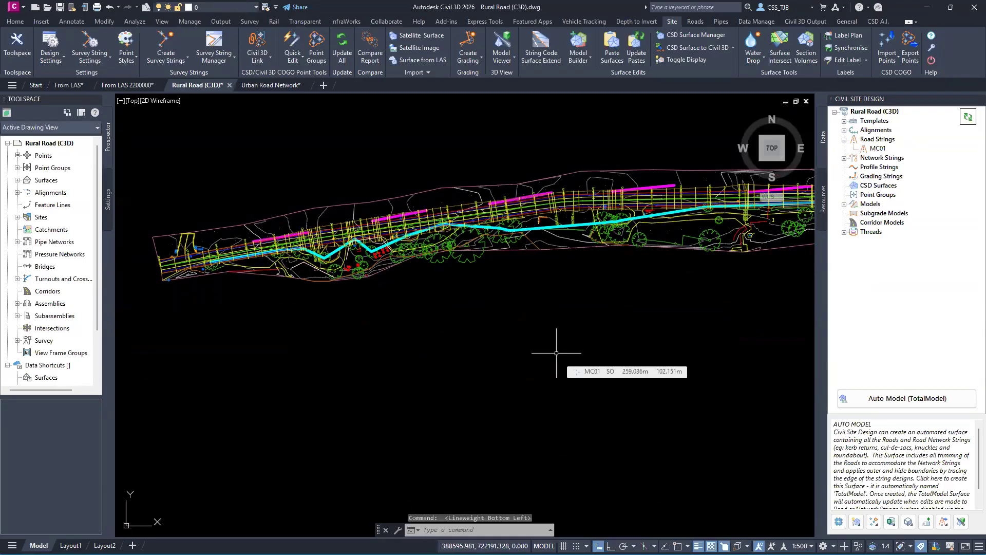
# Examine the sampled section lines against the thick lines, arcs and polylines along the whole road
pyautogui.scroll(-3, 440, 273)
pyautogui.scroll(1, 439, 273)
pyautogui.scroll(3, 440, 273)
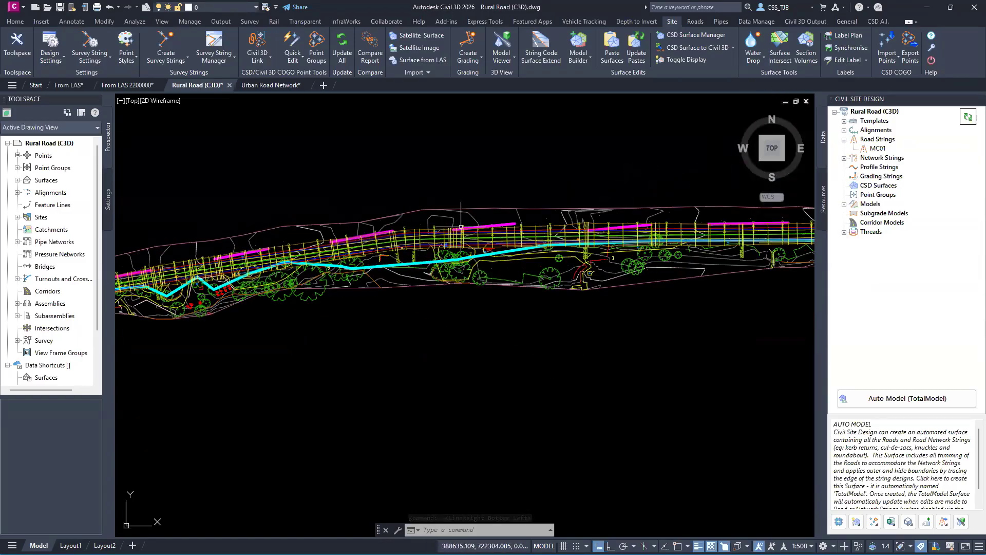
pyautogui.moveTo(728, 252); pyautogui.dragTo(246, 317, button='middle')
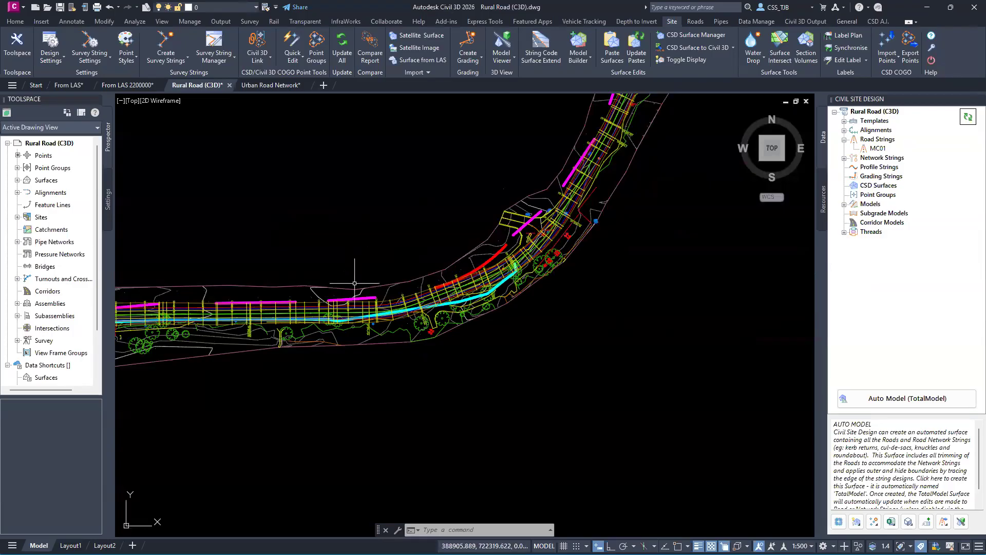
pyautogui.scroll(2, 503, 259)
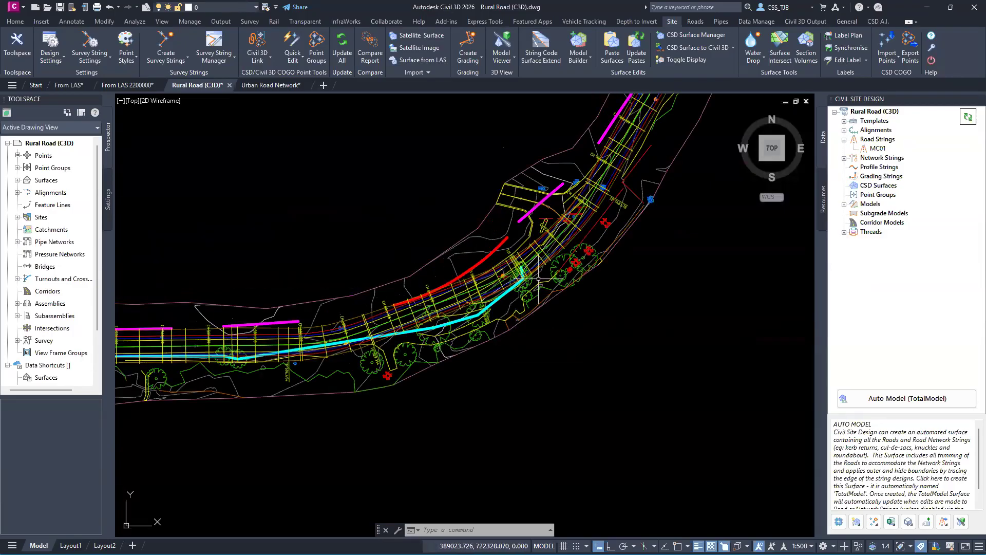
pyautogui.scroll(-5, 544, 278)
pyautogui.scroll(8, 363, 294)
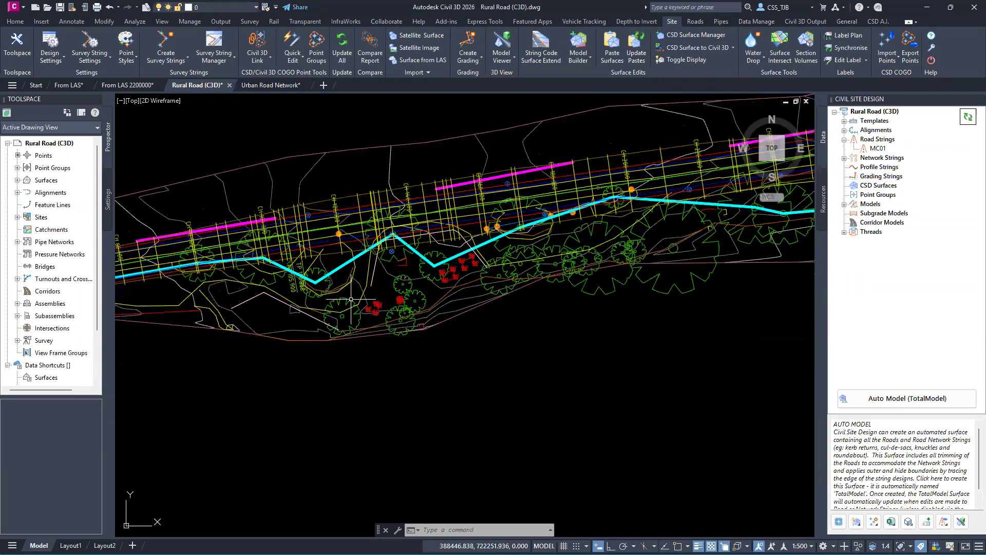
# Highlight the 3D polylines south of the road to compare them with the sampled sections, and clear the selection
pyautogui.click(308, 329)
pyautogui.rightClick(275, 348)
pyautogui.click(304, 330)
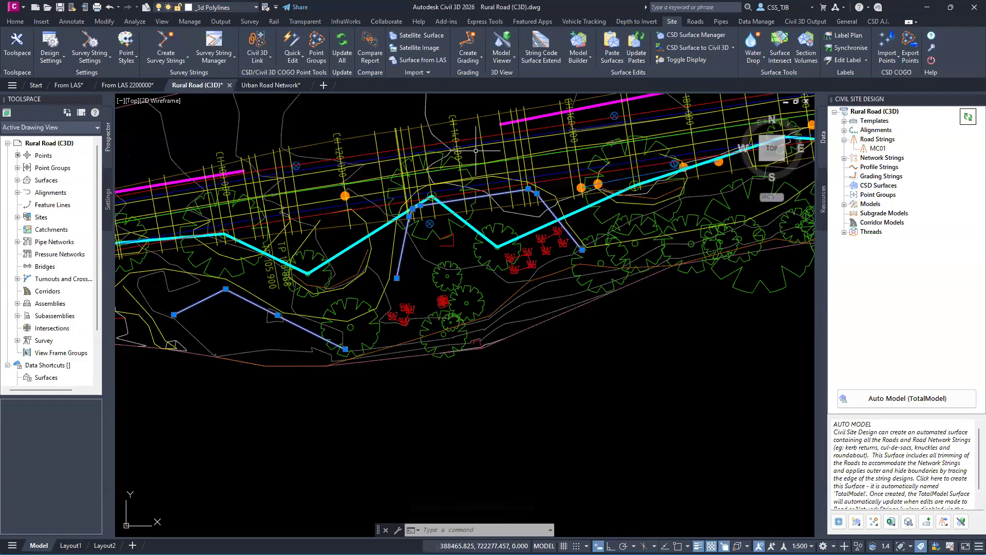
pyautogui.moveTo(476, 151)
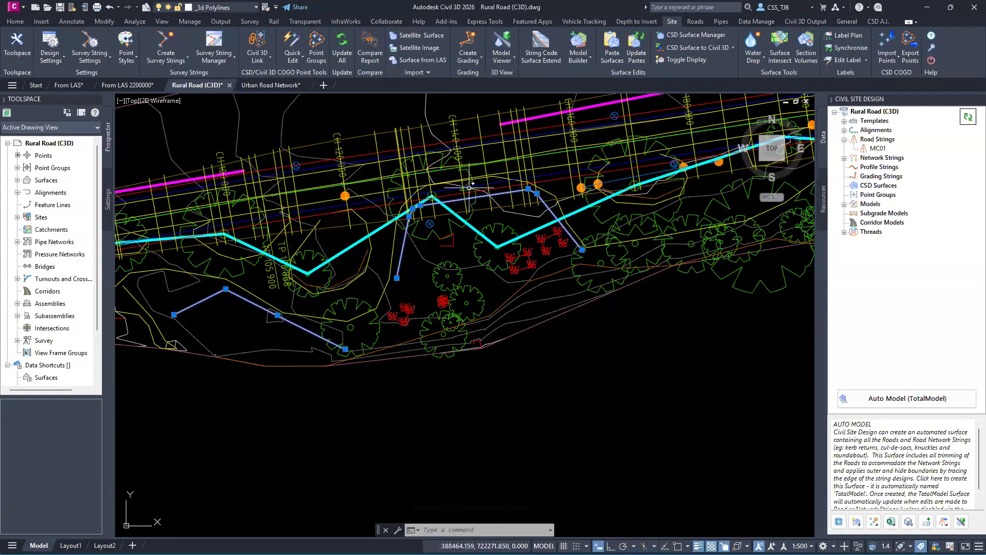
pyautogui.press('Escape')
pyautogui.press('Escape')
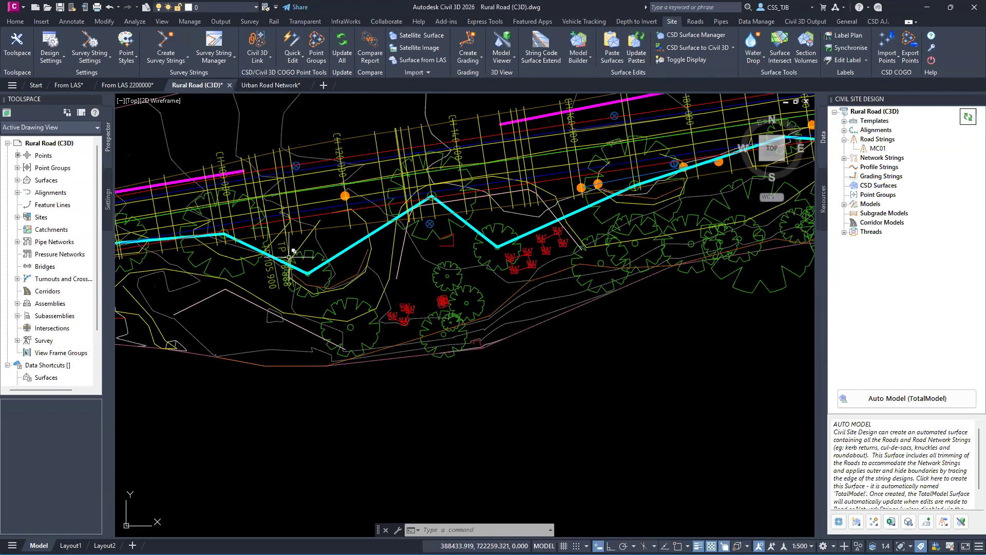
# Remove the two southward-protruding vertices from the cyan polyline beside the road
pyautogui.click(342, 246)
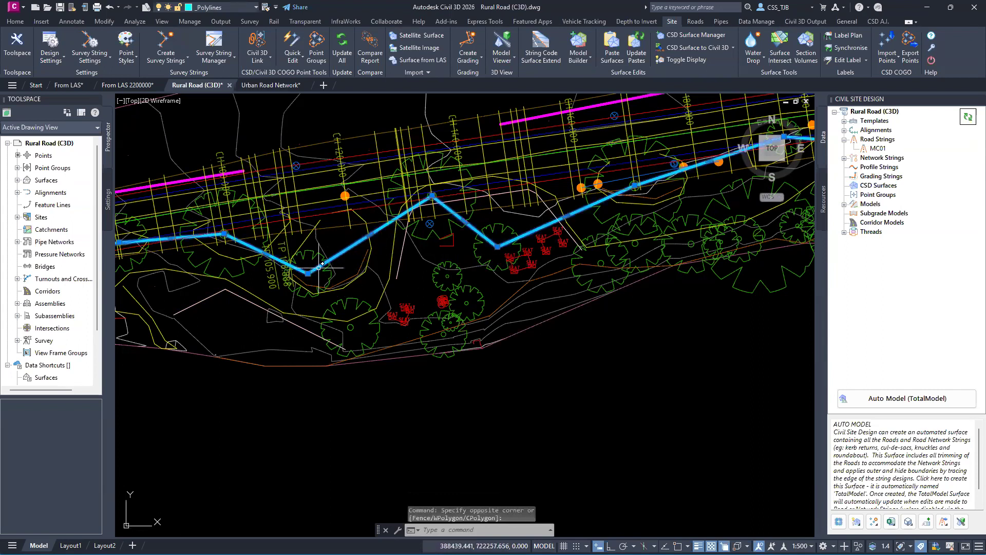
pyautogui.moveTo(307, 273)
pyautogui.click(341, 314)
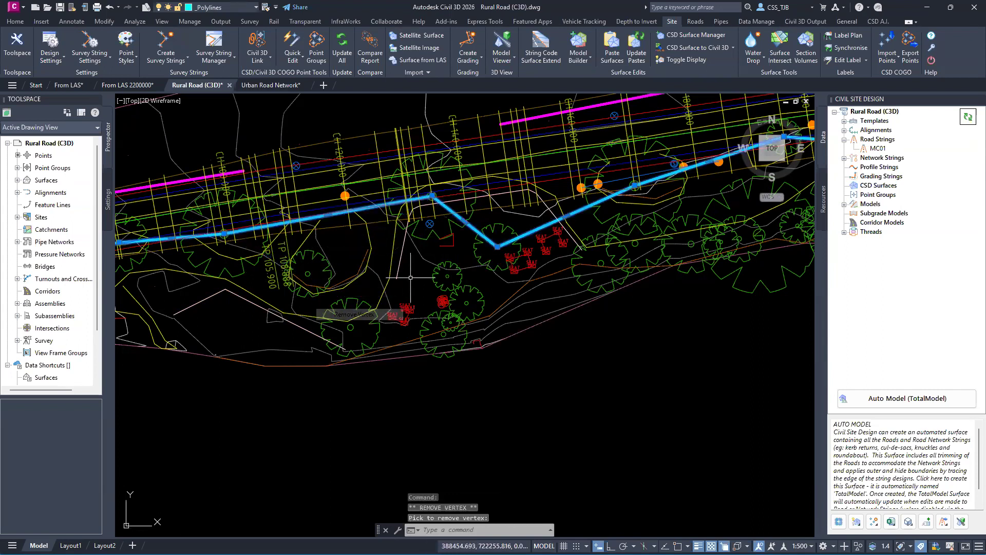
pyautogui.moveTo(497, 247)
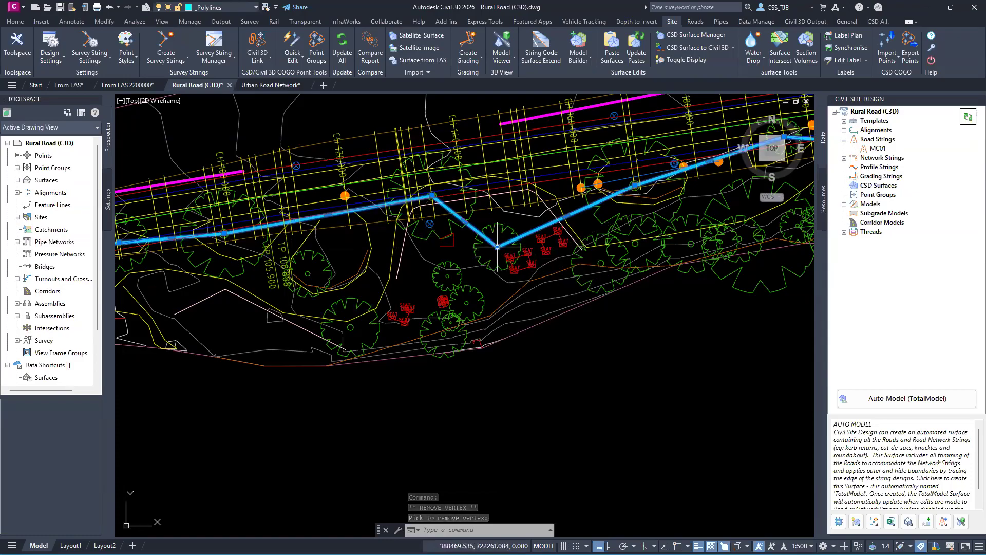
pyautogui.click(538, 286)
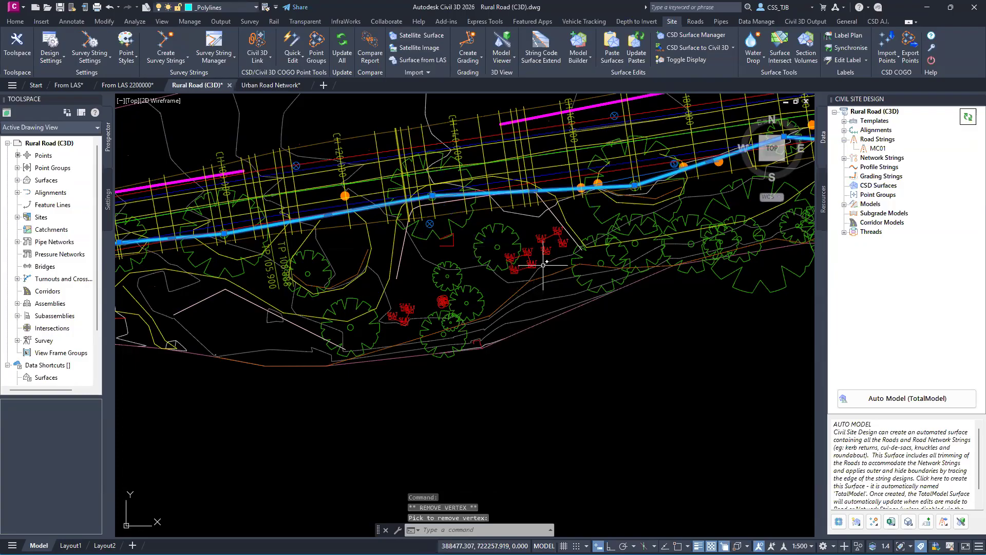
# Resample the sections of the MC01 road string and check the section lines near the road's western end
pyautogui.rightClick(876, 149)
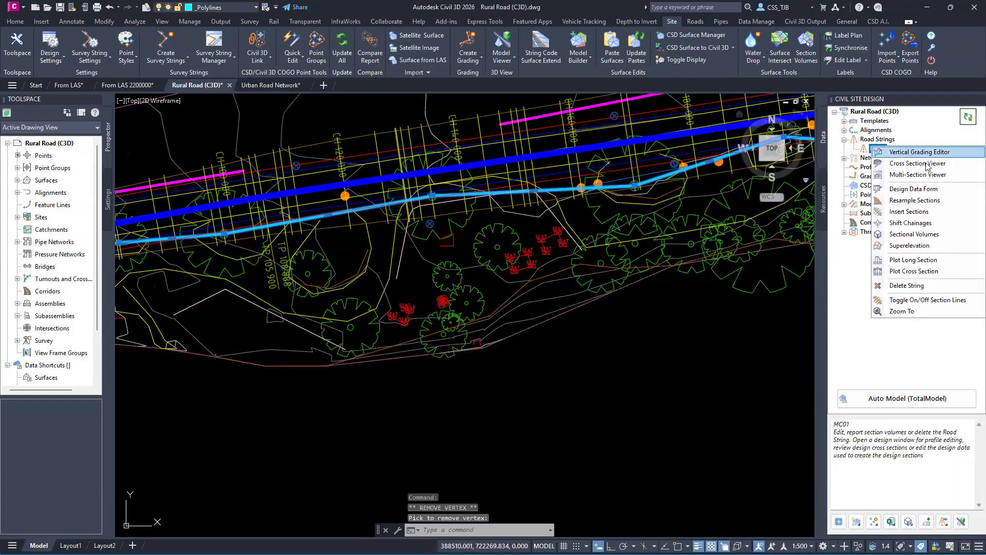
pyautogui.click(893, 196)
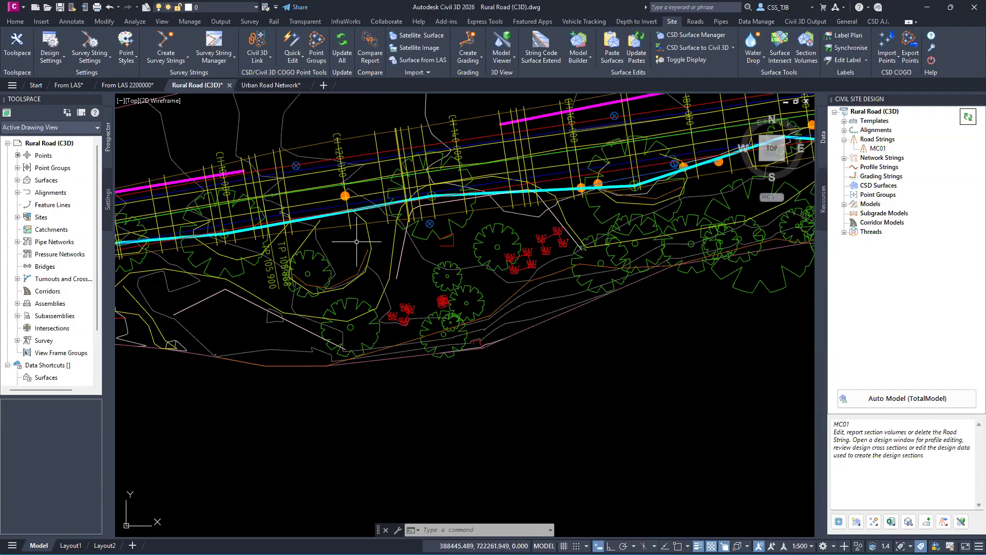
pyautogui.scroll(-3, 356, 240)
pyautogui.moveTo(277, 238); pyautogui.dragTo(551, 245, button='middle')
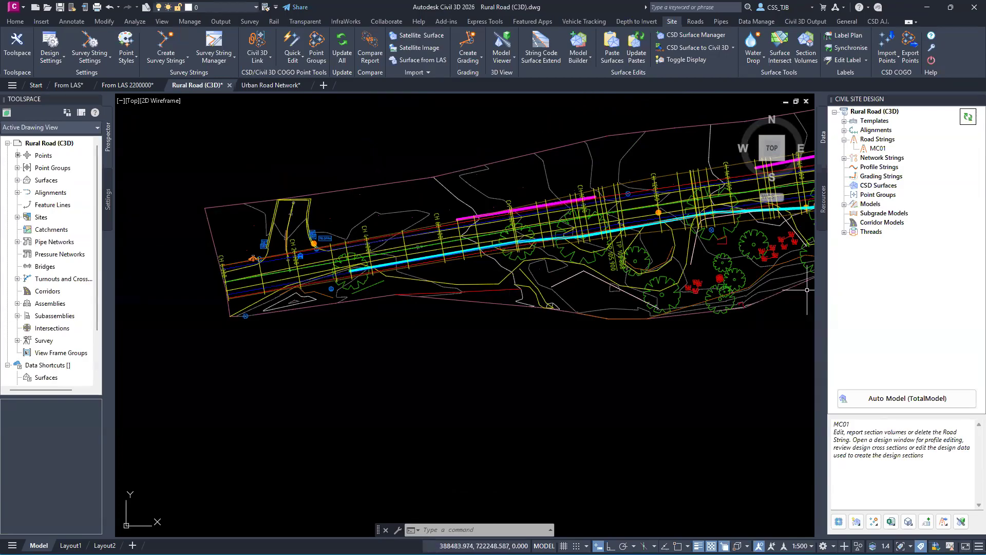
# Open the Vertical Grading Editor for MC01 and bring up its profile optimisation tools
pyautogui.rightClick(878, 148)
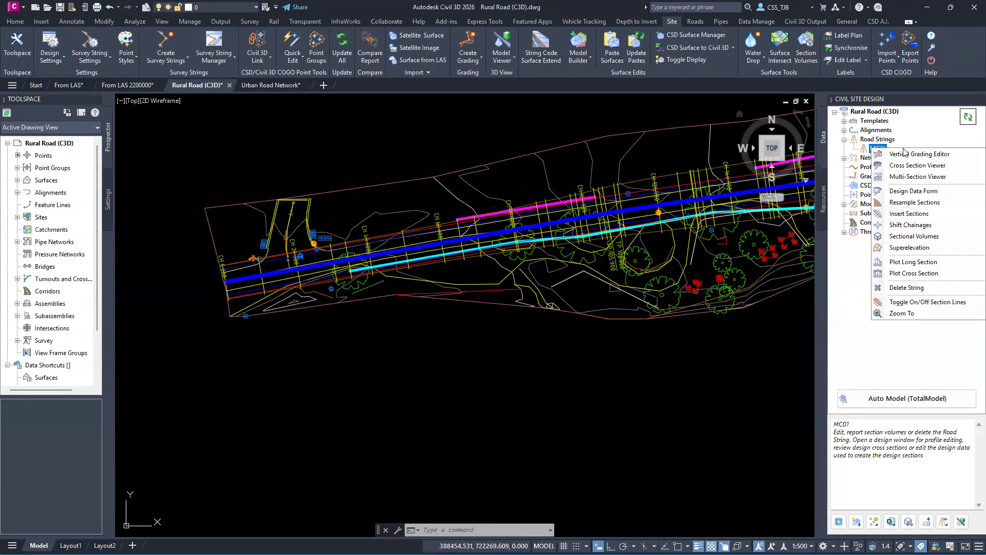
pyautogui.click(904, 153)
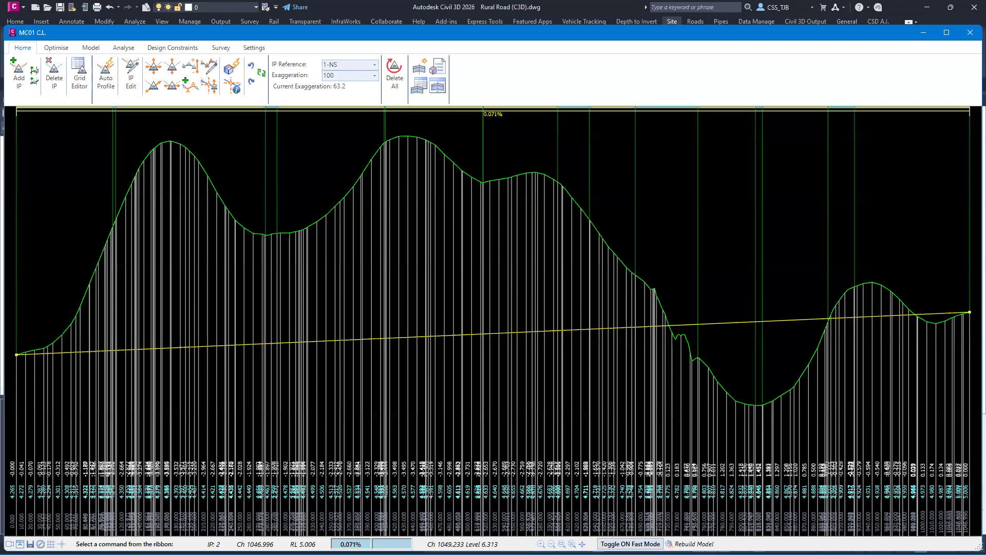
pyautogui.click(57, 48)
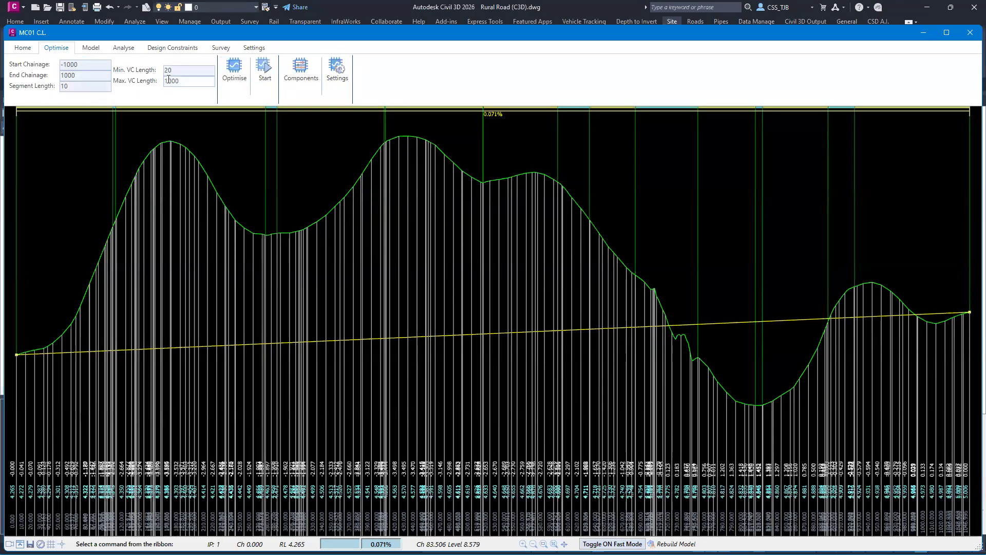
# Review the optimisation settings, including the automatic exit generations, and close them without changes
pyautogui.click(343, 70)
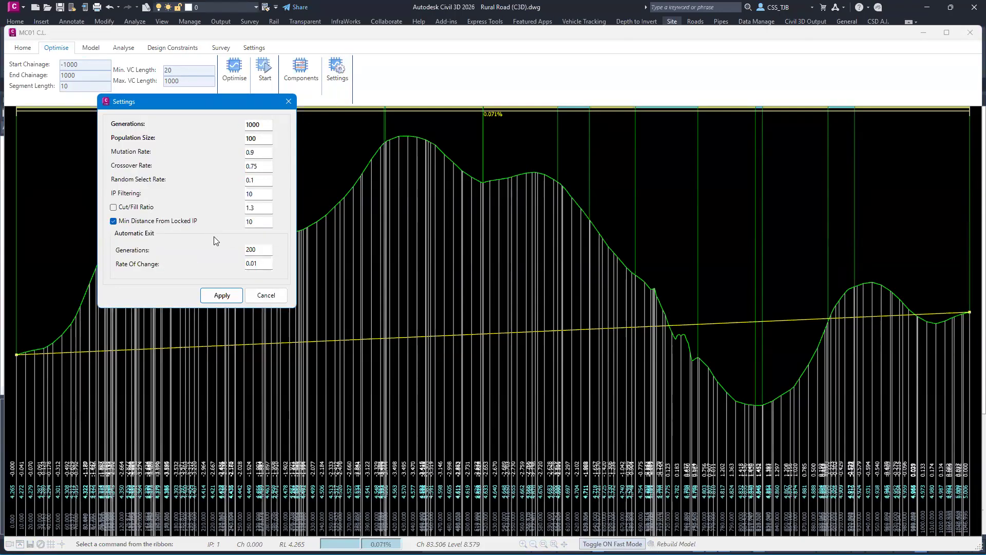
pyautogui.click(266, 251)
pyautogui.doubleClick(266, 250)
pyautogui.click(266, 295)
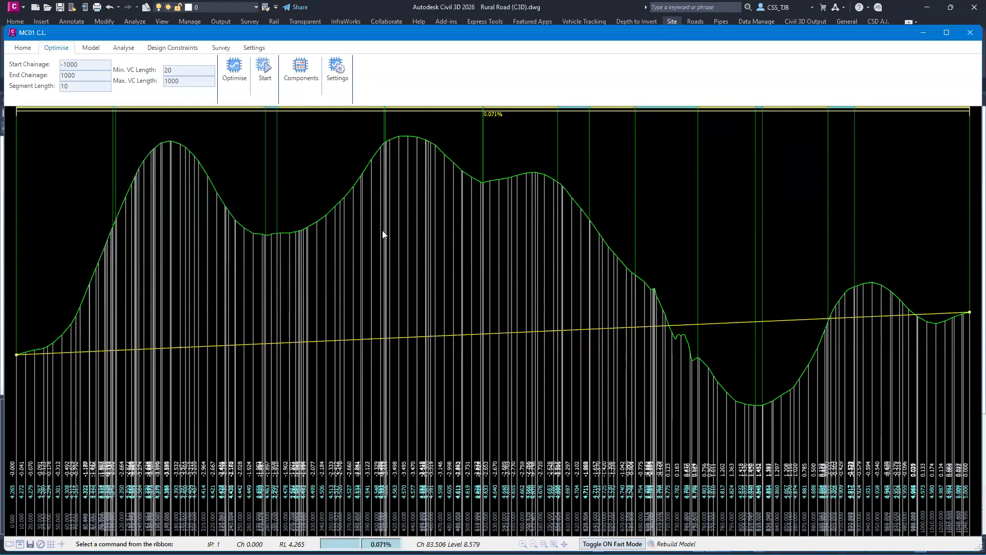
# In the optimisation components, set the cut/fill depth tolerance to .5 and adjust the grade weight and desired K value
pyautogui.click(302, 74)
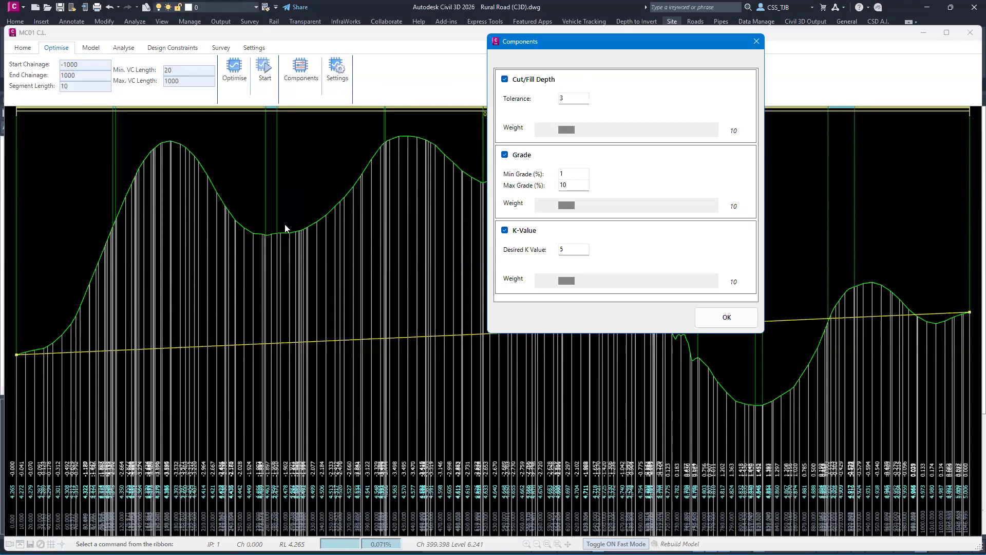
pyautogui.moveTo(568, 98); pyautogui.dragTo(547, 100)
pyautogui.write('.5')
pyautogui.moveTo(564, 43); pyautogui.dragTo(591, 48)
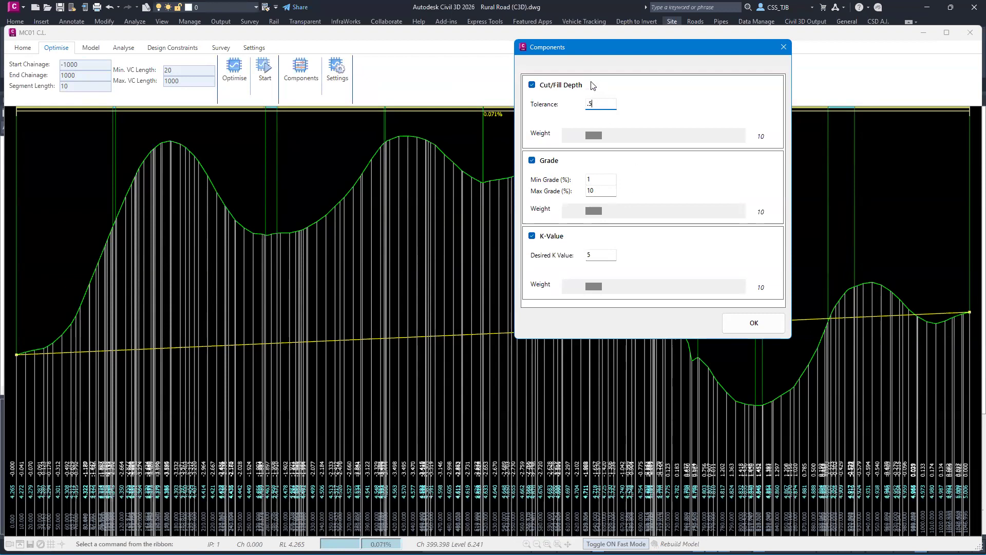
pyautogui.moveTo(590, 212); pyautogui.dragTo(694, 213)
pyautogui.click(566, 210)
pyautogui.click(587, 255)
pyautogui.write('.')
pyautogui.click(755, 323)
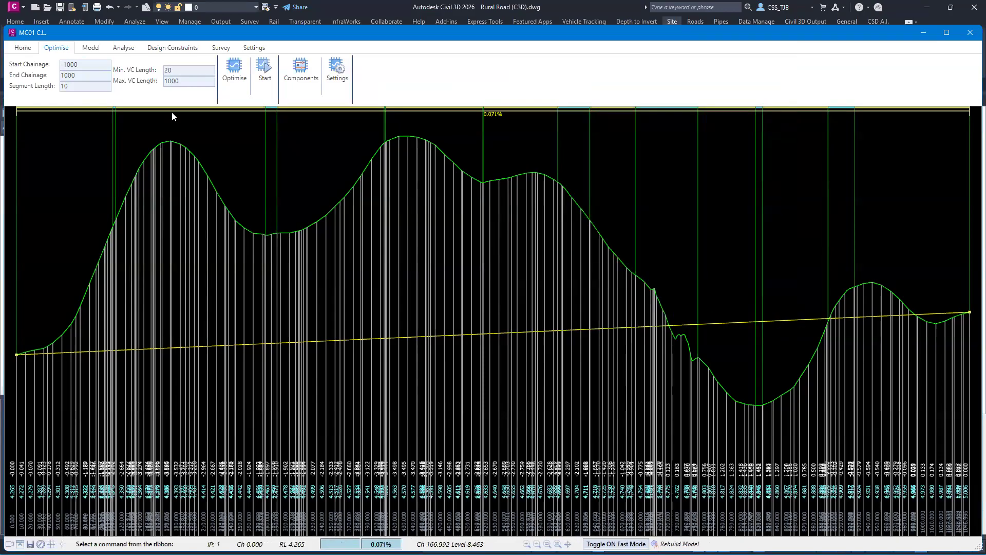
# Run the design optimisation on the MC01 profile and open its fitness and penalty report
pyautogui.click(234, 69)
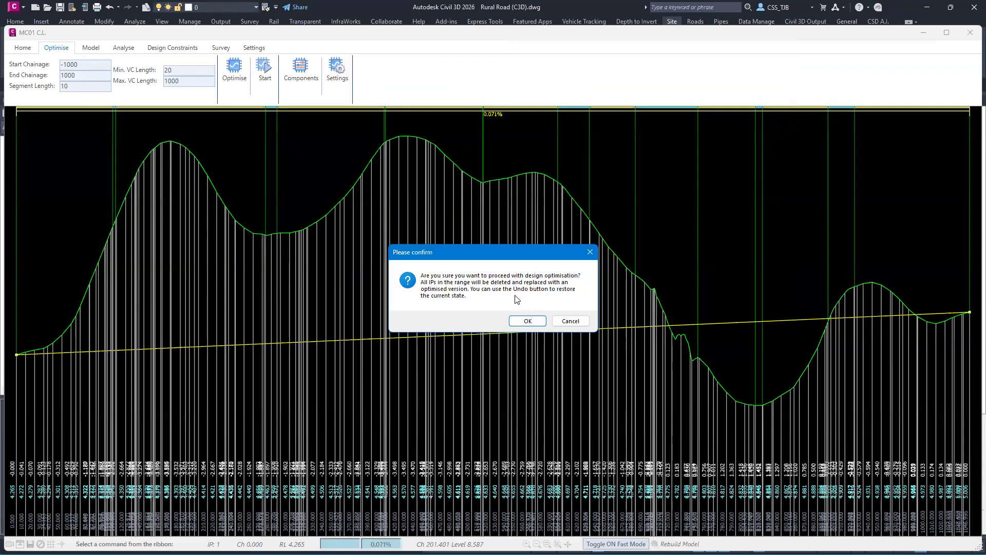
pyautogui.click(529, 321)
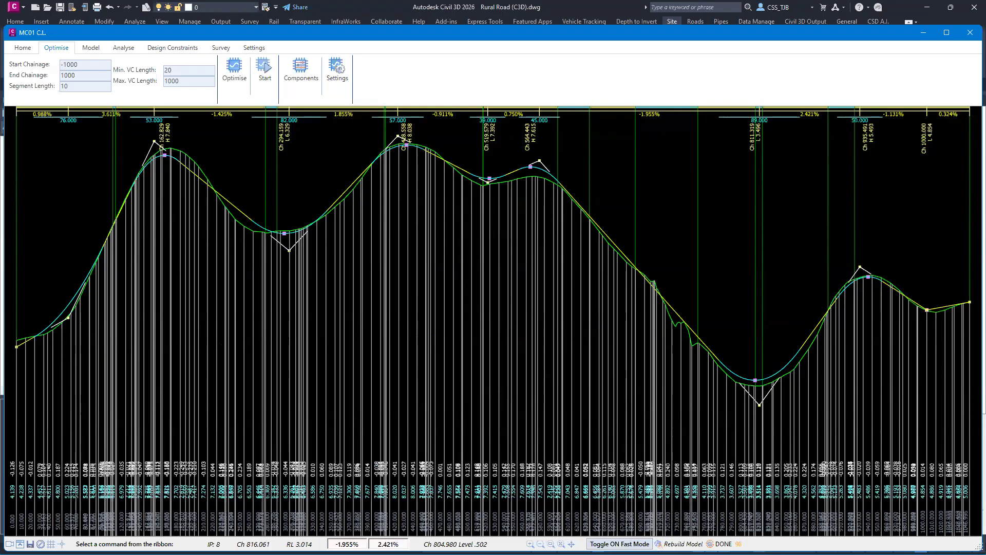
pyautogui.press('ctrl')
pyautogui.click(738, 544)
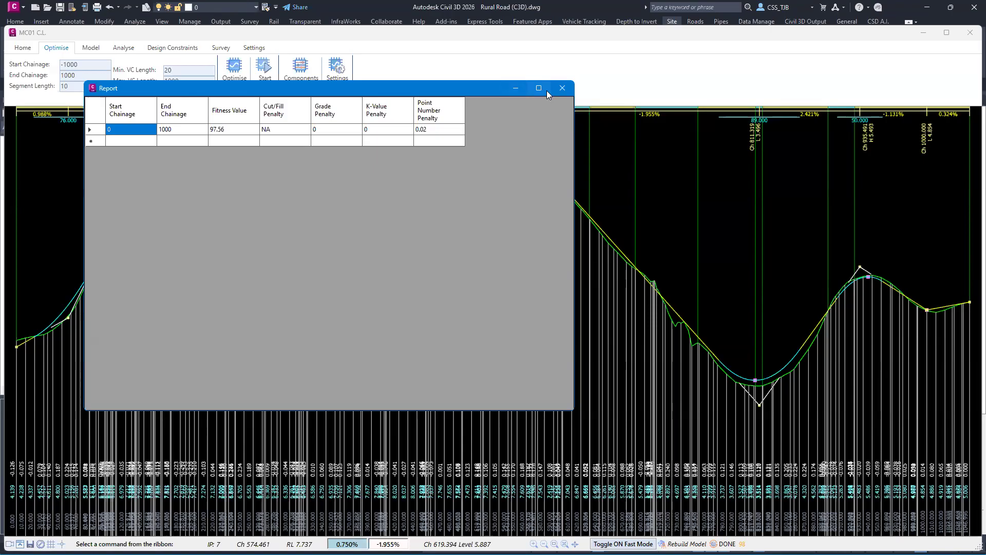
# Leave the MC01 profile editor and launch Civil Site Design in the Urban Road Network drawing
pyautogui.click(660, 269)
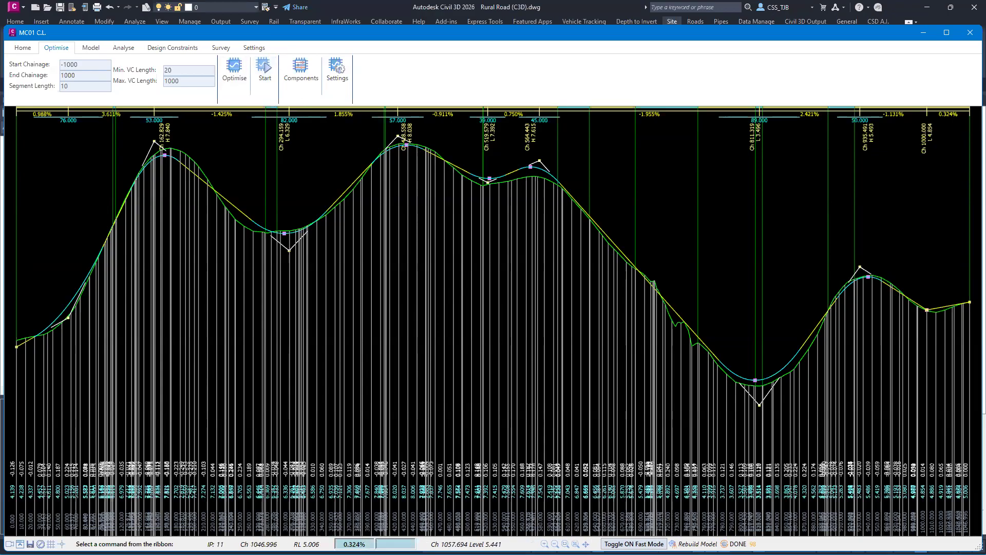
pyautogui.click(970, 35)
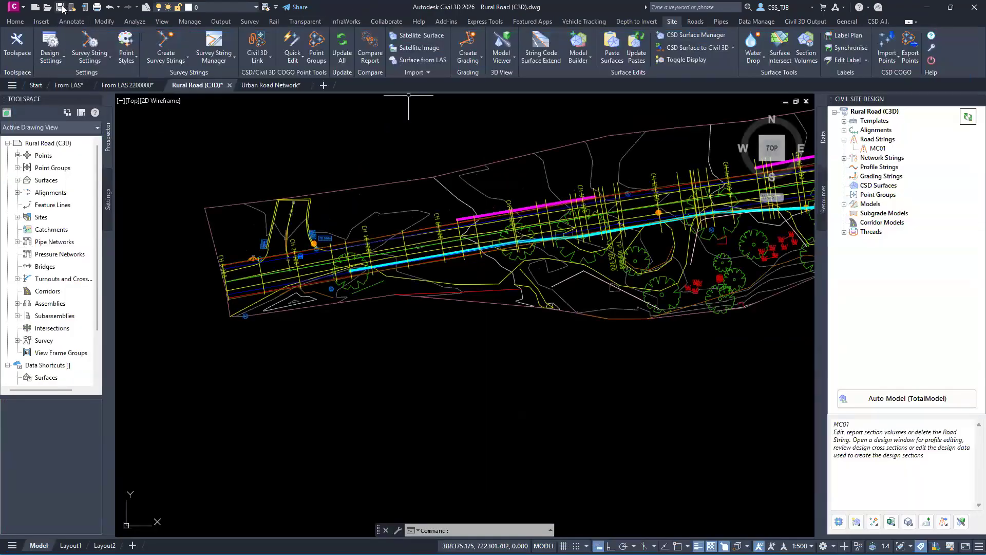
pyautogui.click(271, 85)
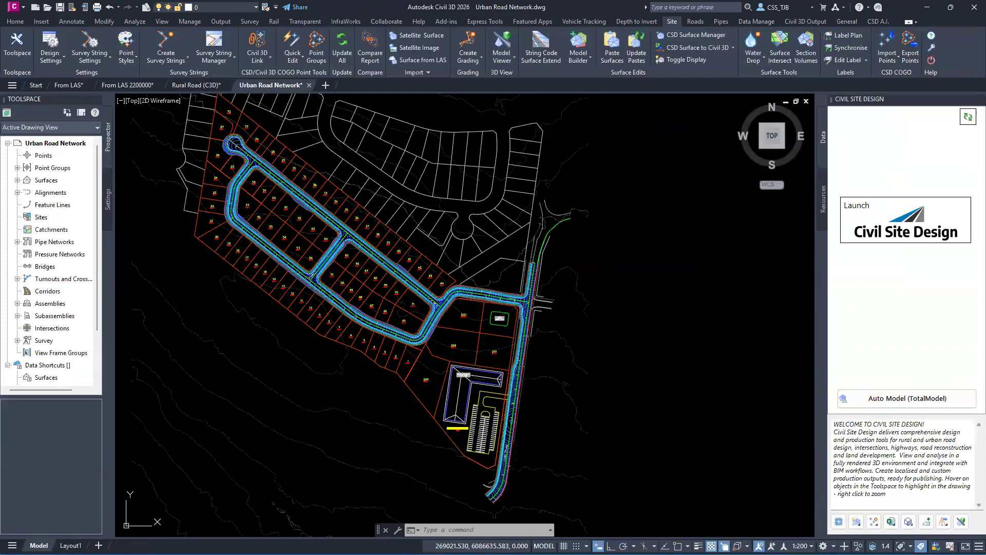
pyautogui.click(902, 220)
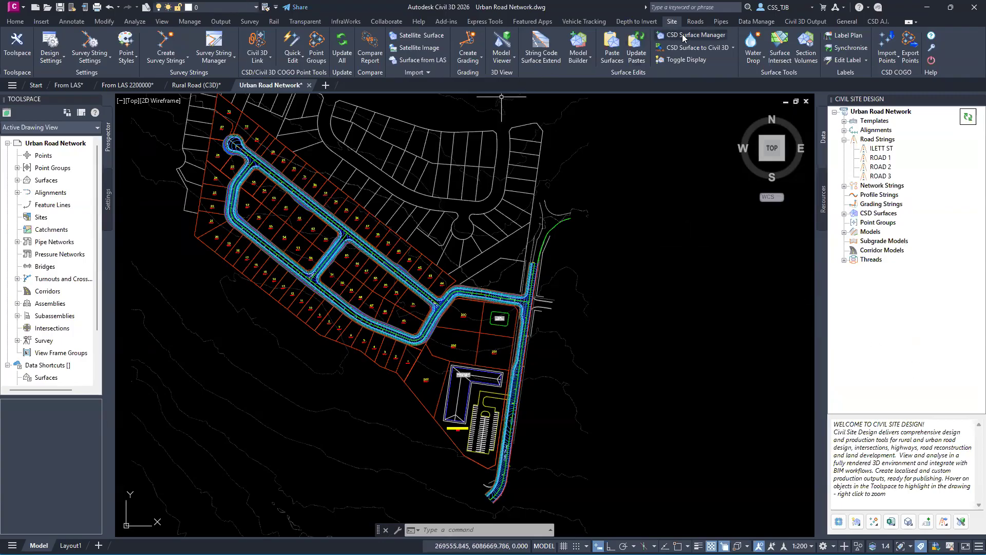
# Open the String Profile Optimizer, include all road strings, and move ROAD 2 after ROAD 1 in the processing order
pyautogui.click(696, 22)
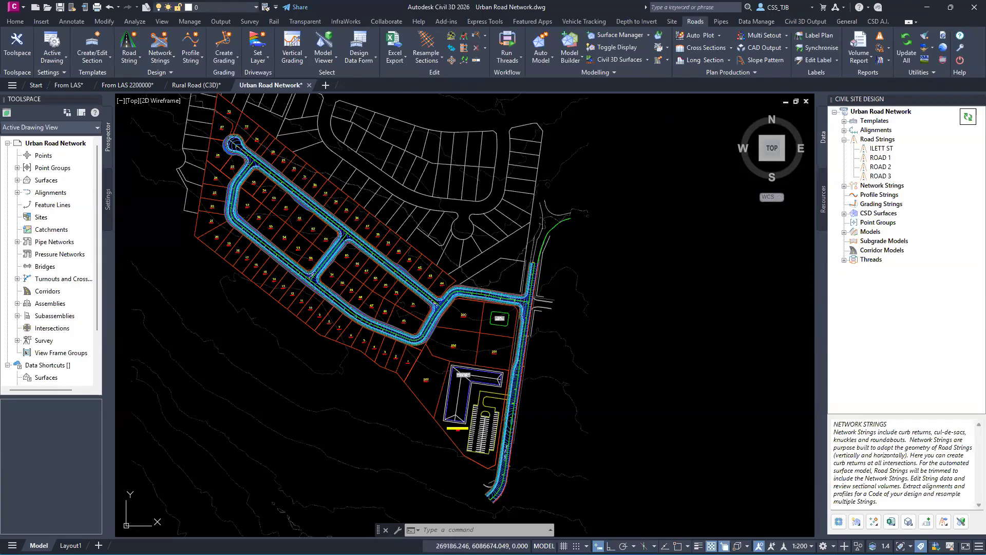
pyautogui.click(132, 62)
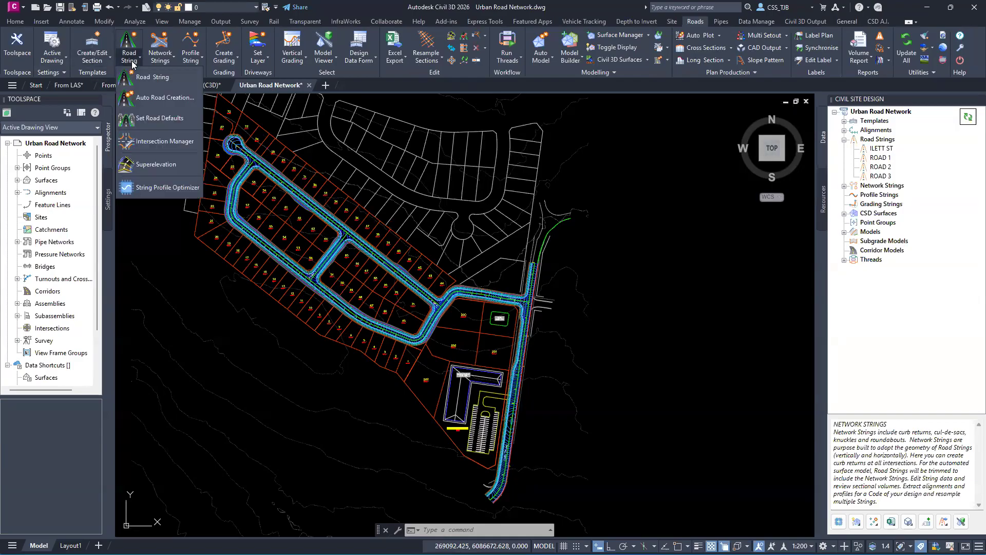
pyautogui.click(151, 187)
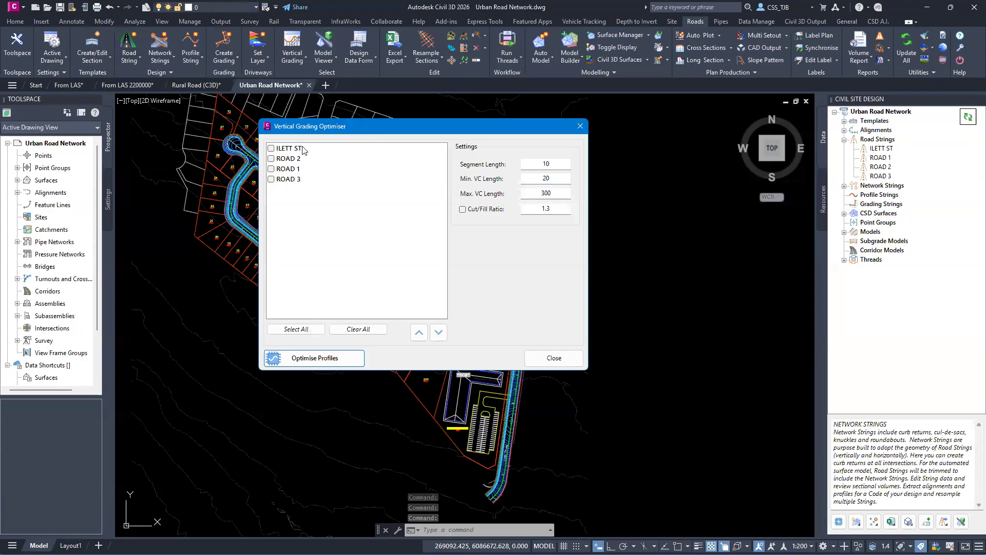
pyautogui.click(295, 328)
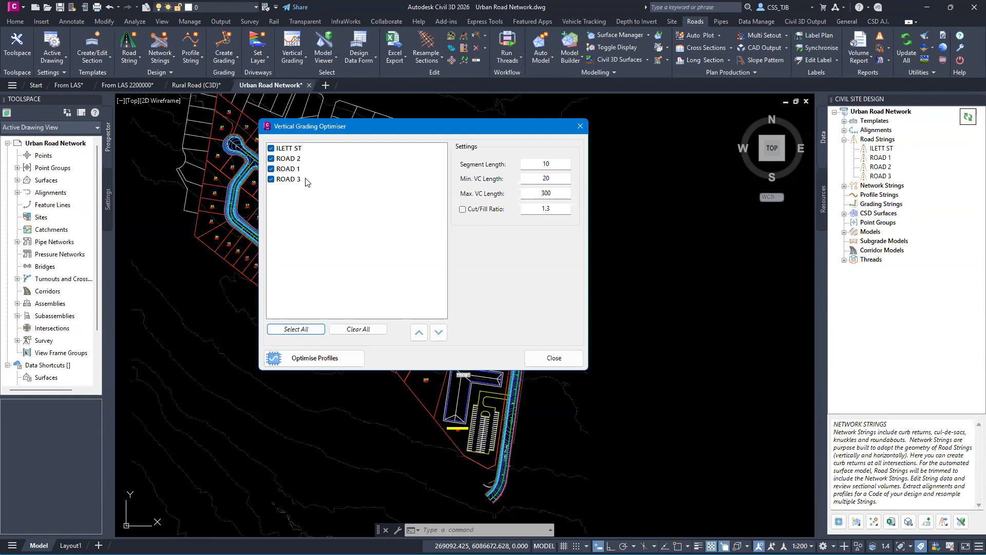
pyautogui.click(290, 159)
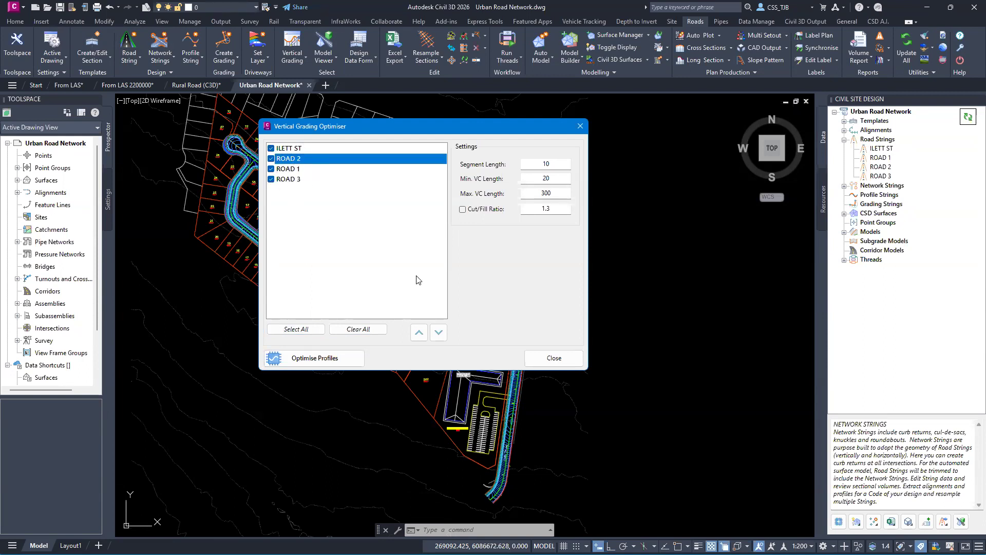
pyautogui.click(439, 333)
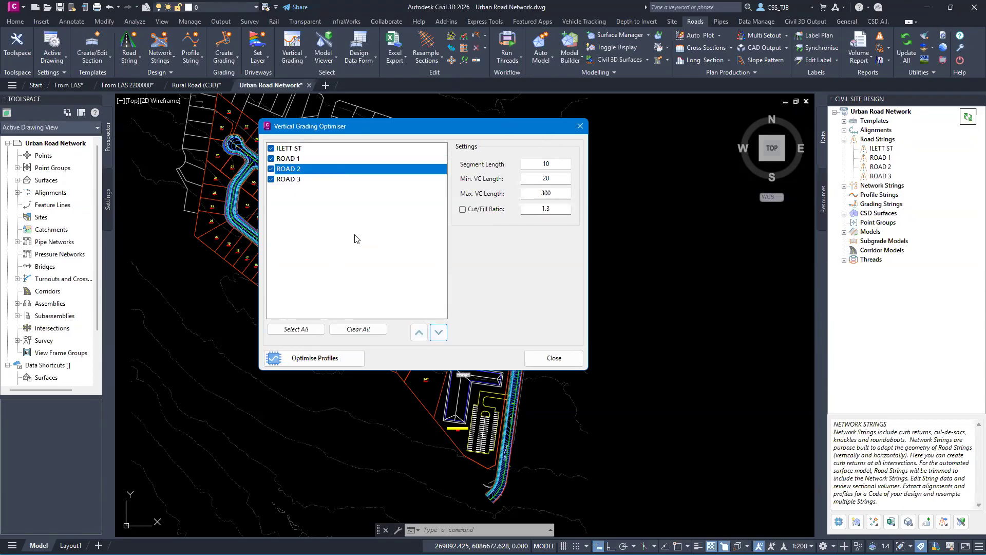
# Start optimising the selected road profiles, decline overriding the current vertical profile data, and close the optimiser
pyautogui.click(303, 359)
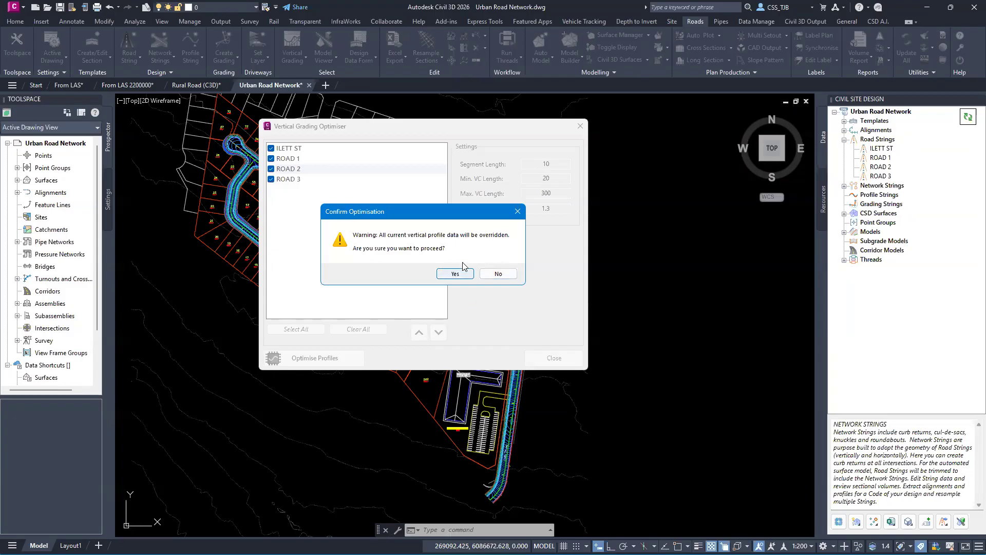
pyautogui.click(494, 273)
pyautogui.click(554, 357)
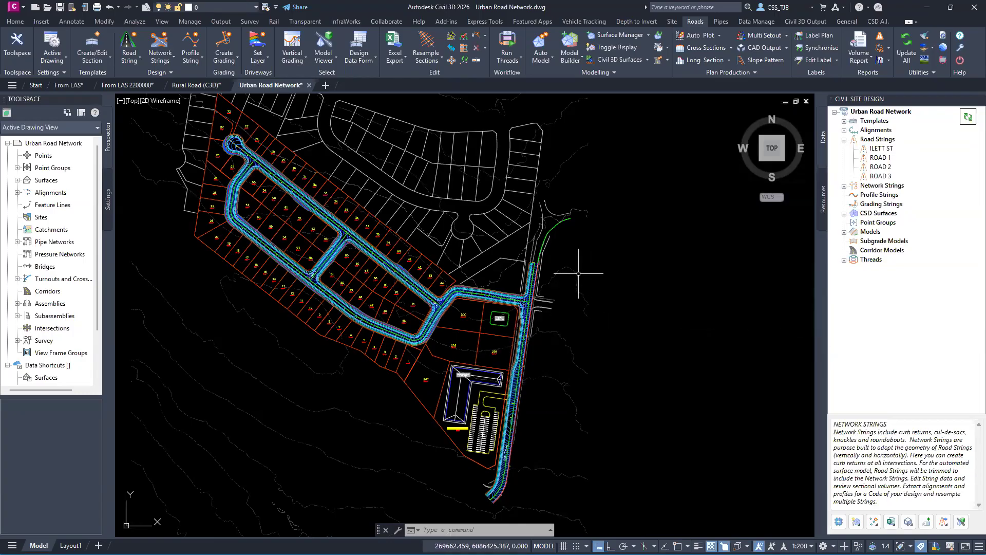
# Open Section Volumes for the TotalModel strings and calculate the ILETT ST string's volumes
pyautogui.moveTo(585, 356)
pyautogui.mouseDown(button='middle')
pyautogui.moveTo(599, 313)
pyautogui.moveTo(638, 283)
pyautogui.mouseUp(button='middle')
pyautogui.click(908, 521)
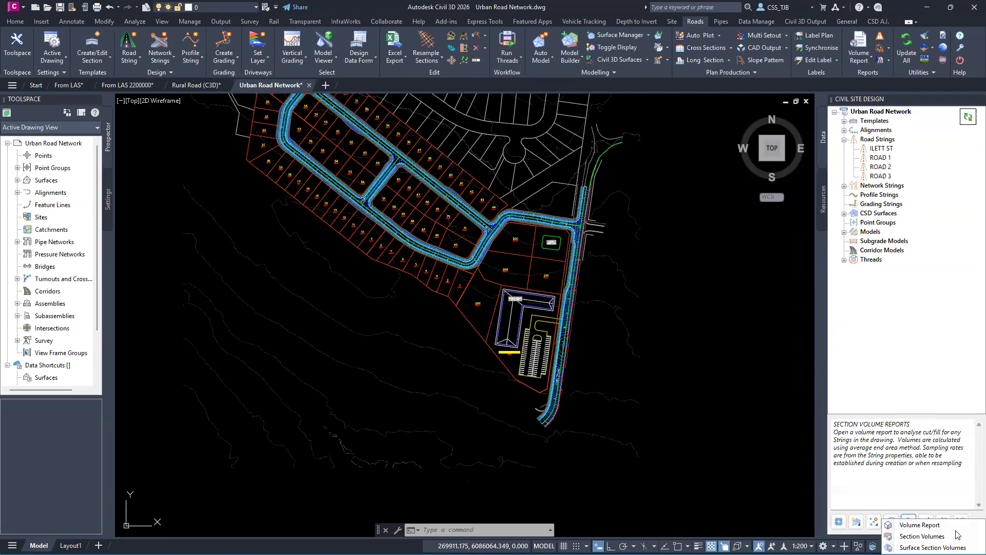
pyautogui.click(922, 536)
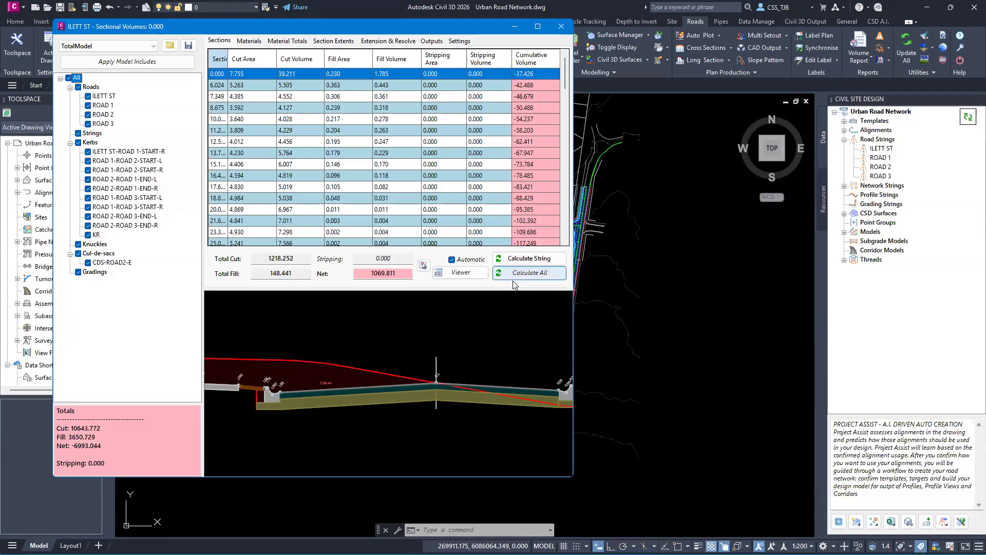
pyautogui.click(535, 262)
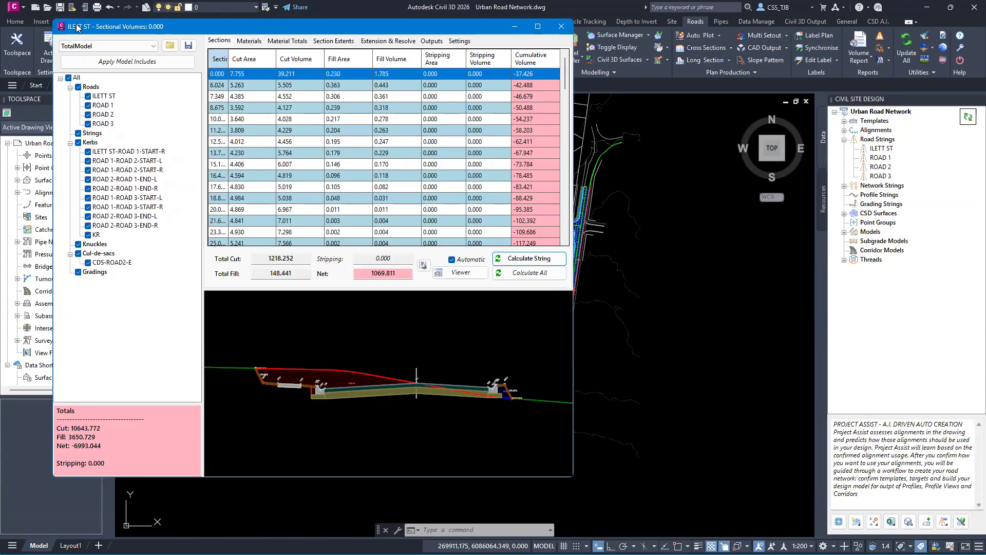
# Examine the ILETT ST cross section and volumes at chainage 280 against the intersection in the plan
pyautogui.click(105, 97)
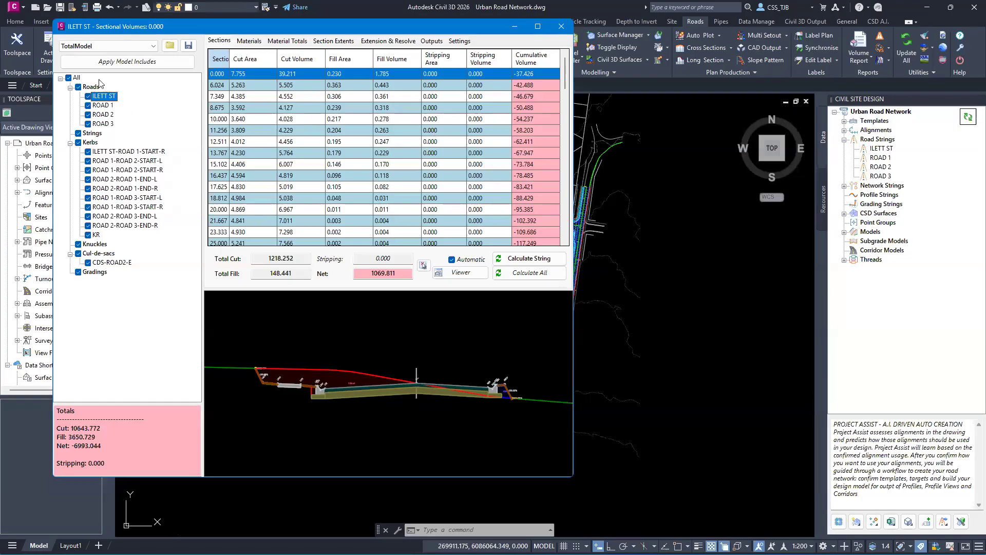
pyautogui.scroll(6, 662, 290)
pyautogui.scroll(8, 687, 289)
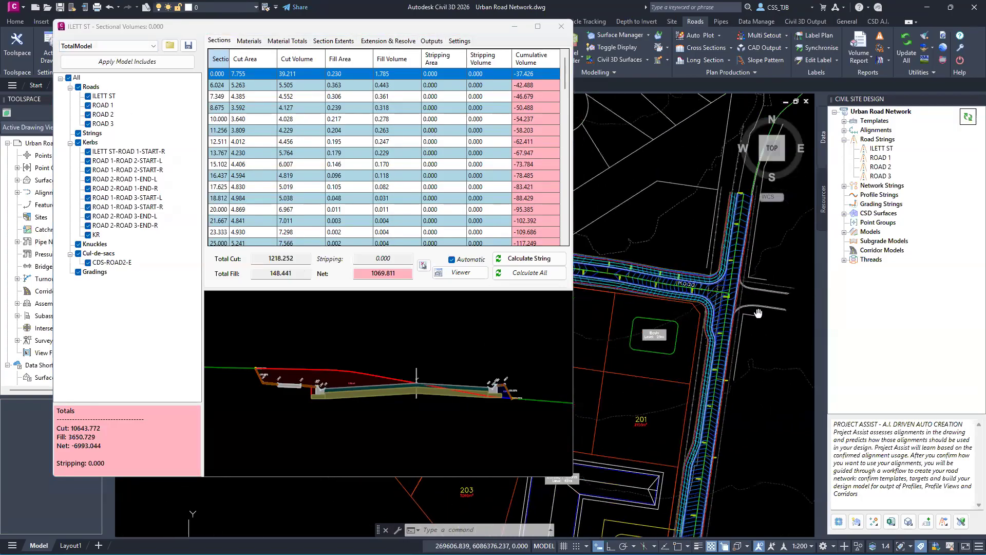
pyautogui.moveTo(687, 289)
pyautogui.mouseDown(button='middle')
pyautogui.moveTo(664, 308)
pyautogui.moveTo(726, 327)
pyautogui.mouseUp(button='middle')
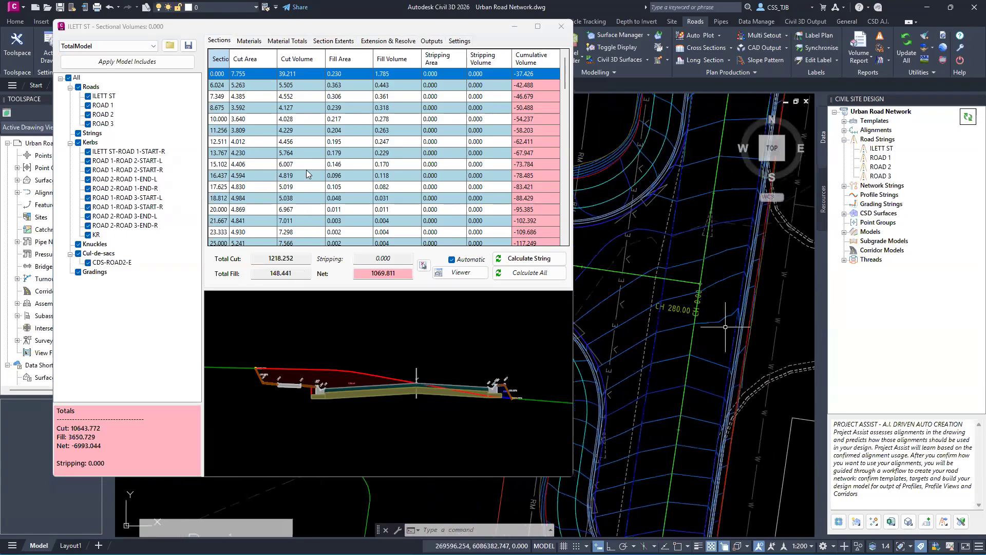
pyautogui.scroll(-15, 295, 176)
pyautogui.scroll(-5, 293, 173)
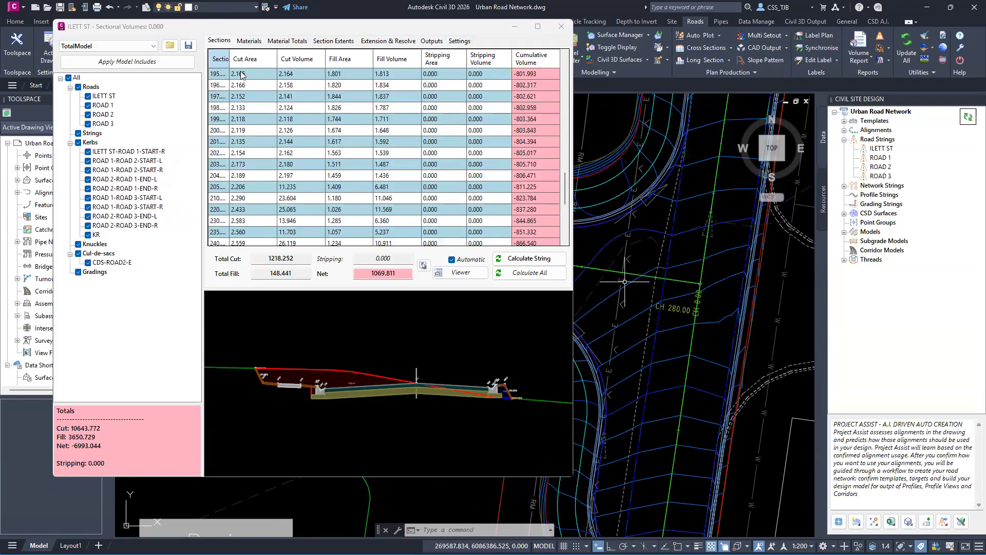
pyautogui.scroll(-4, 228, 211)
pyautogui.click(229, 186)
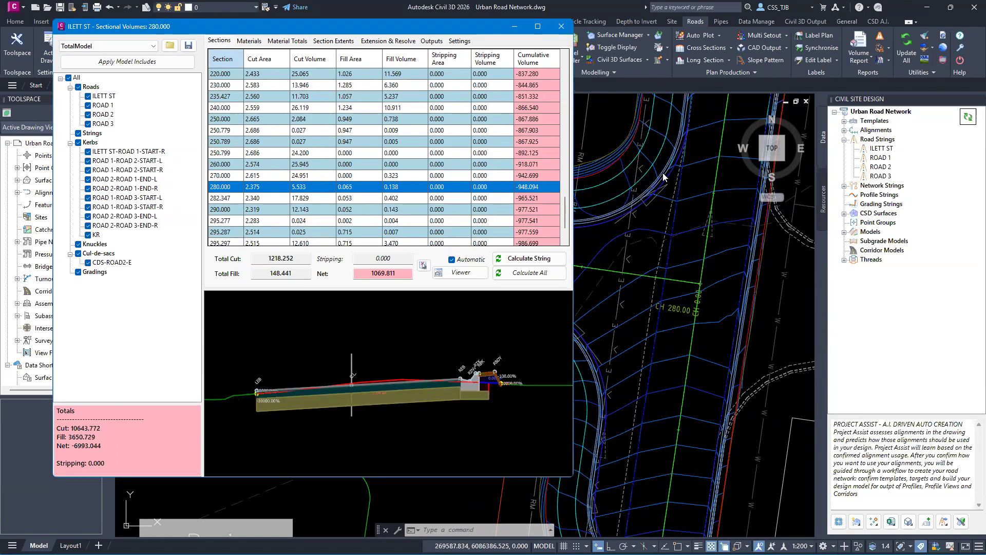
pyautogui.moveTo(651, 315); pyautogui.dragTo(770, 330, button='middle')
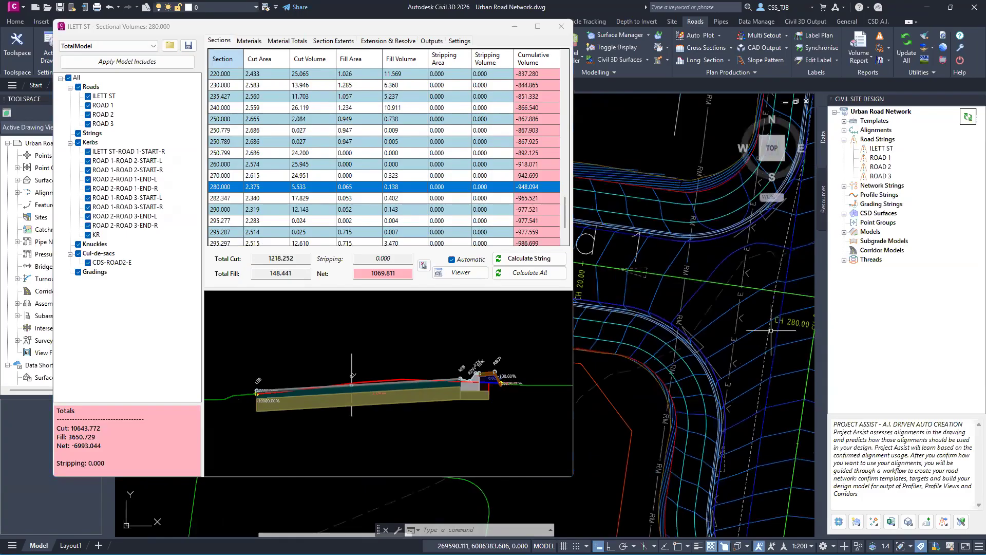
# Review the section volumes of kerb ILETT ST-ROAD 1-START-R, and ROAD 1's sections at chainages 12.901, 12.911, 30.664 and 30.684
pyautogui.moveTo(716, 253)
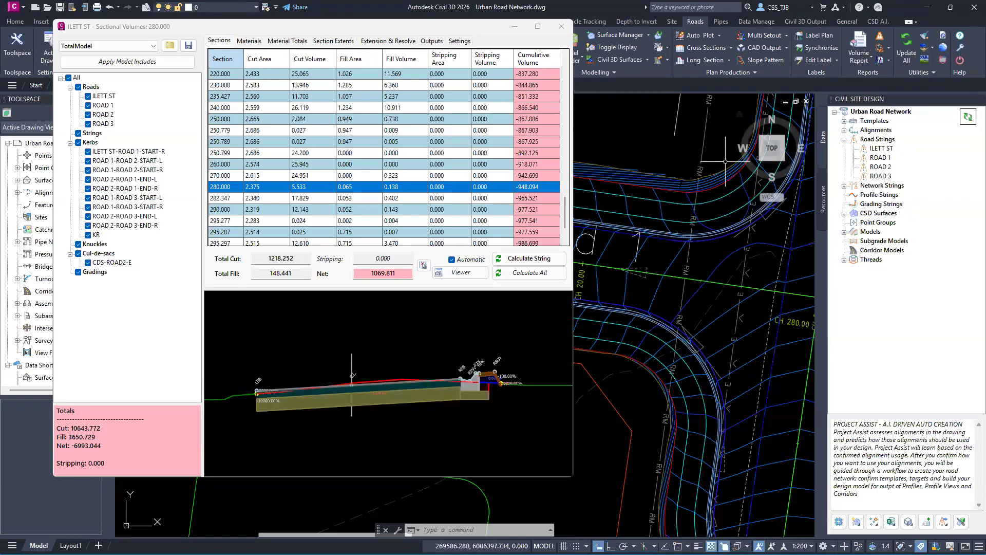
pyautogui.click(102, 152)
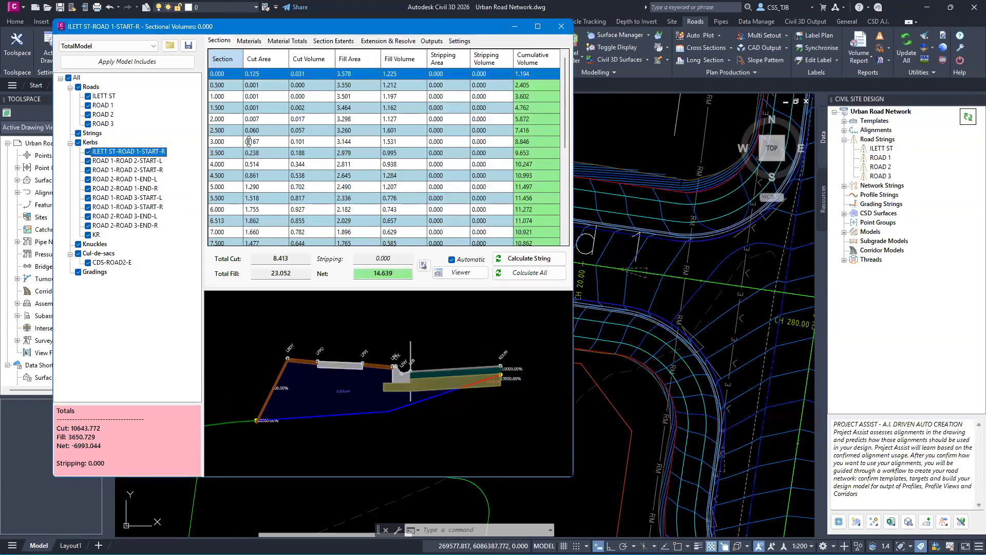
pyautogui.click(103, 106)
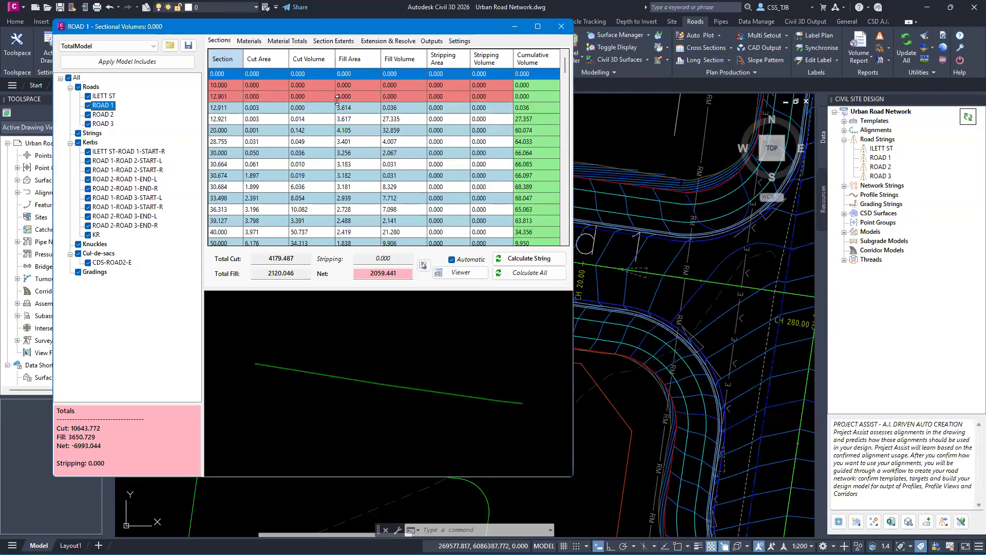
pyautogui.click(229, 96)
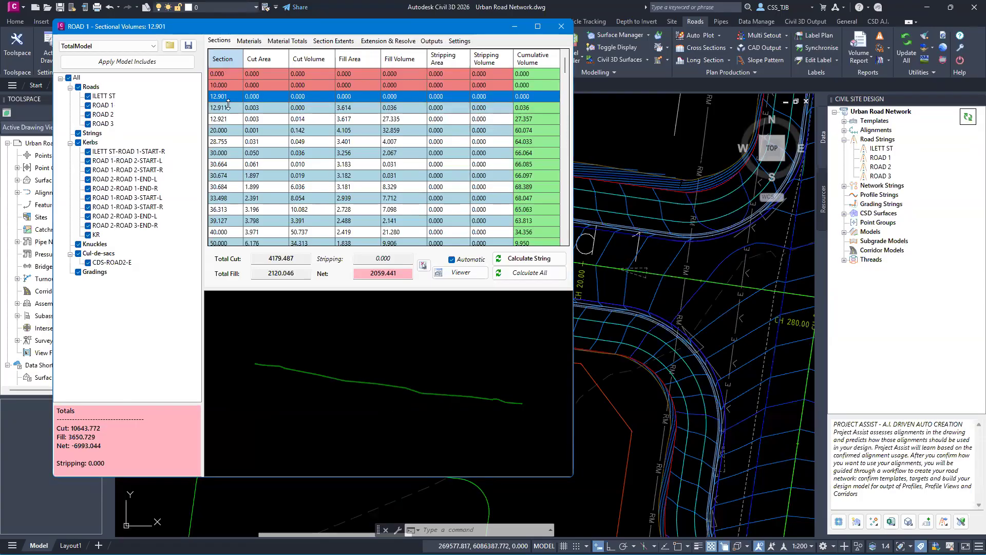
pyautogui.click(227, 109)
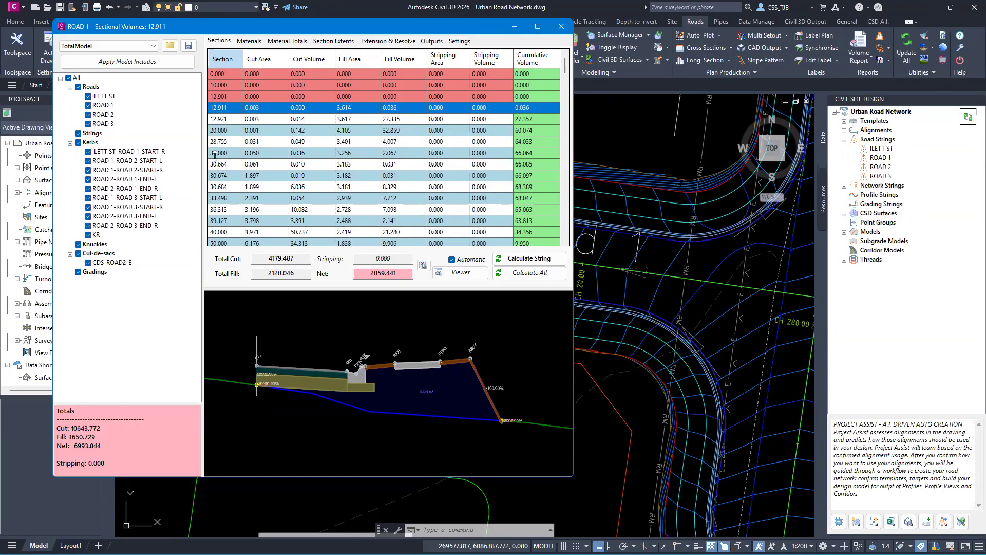
pyautogui.click(222, 164)
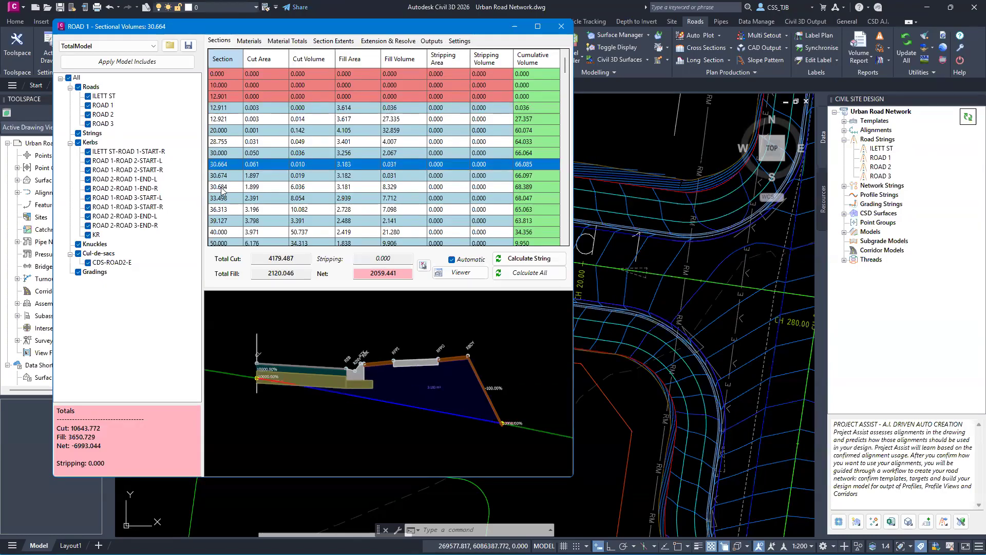
pyautogui.click(223, 187)
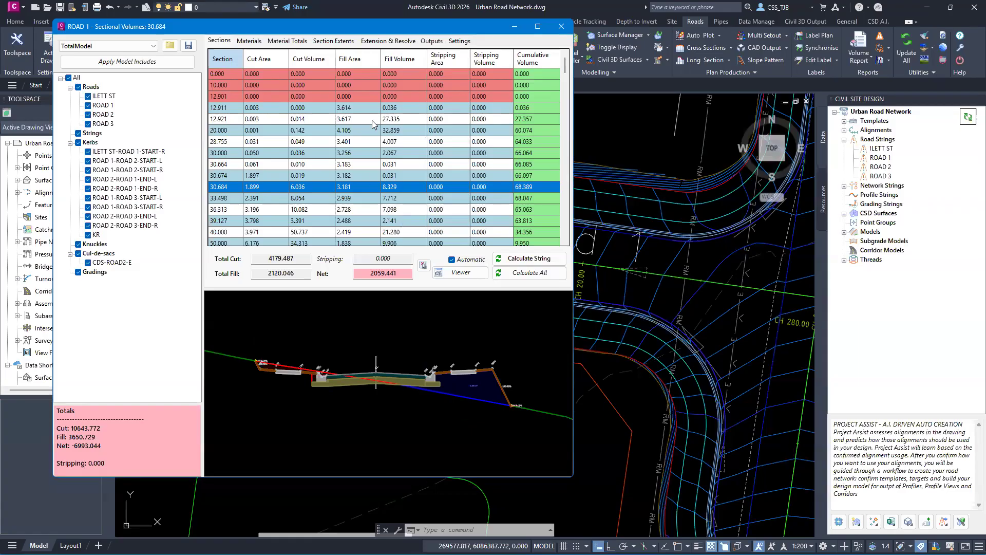
# Keep TotalModel for the volumes, and in Toggle Display turn off the TotalModel contours and turn on the BM-Stage 1 contours
pyautogui.click(100, 45)
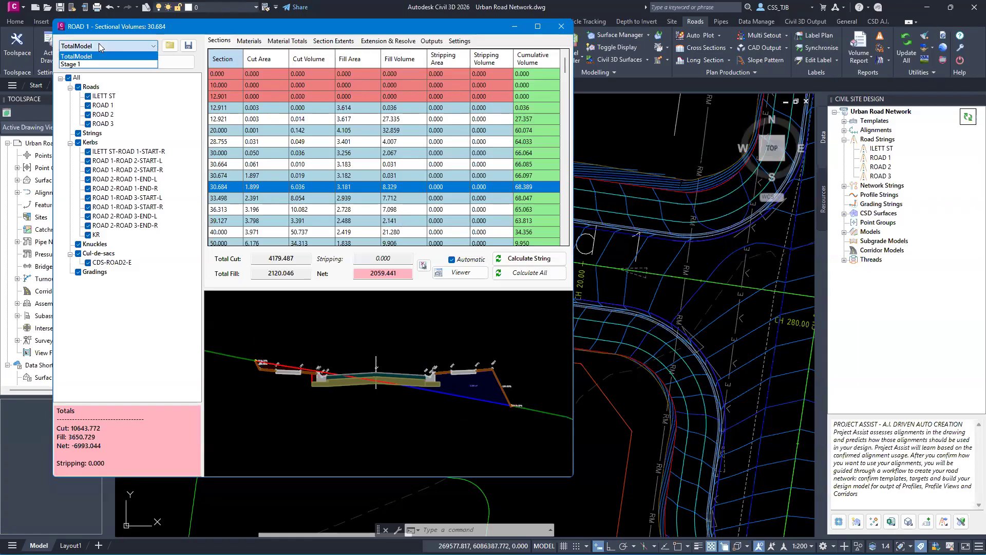
pyautogui.click(79, 57)
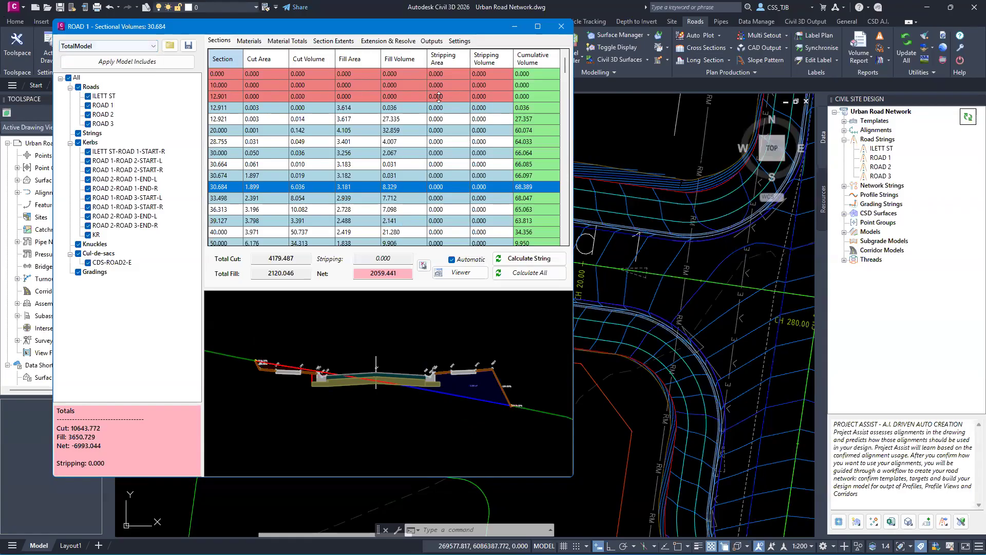
pyautogui.click(856, 522)
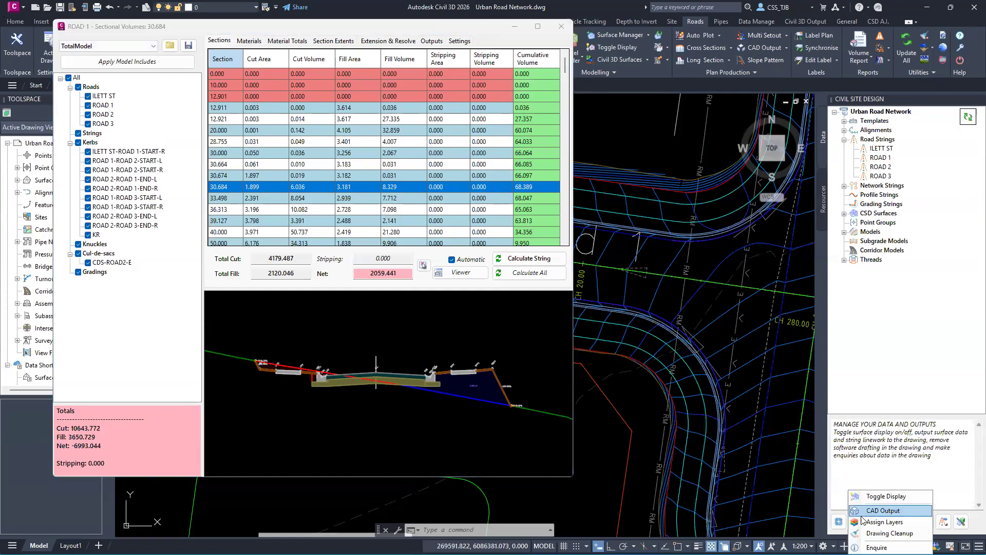
pyautogui.click(886, 496)
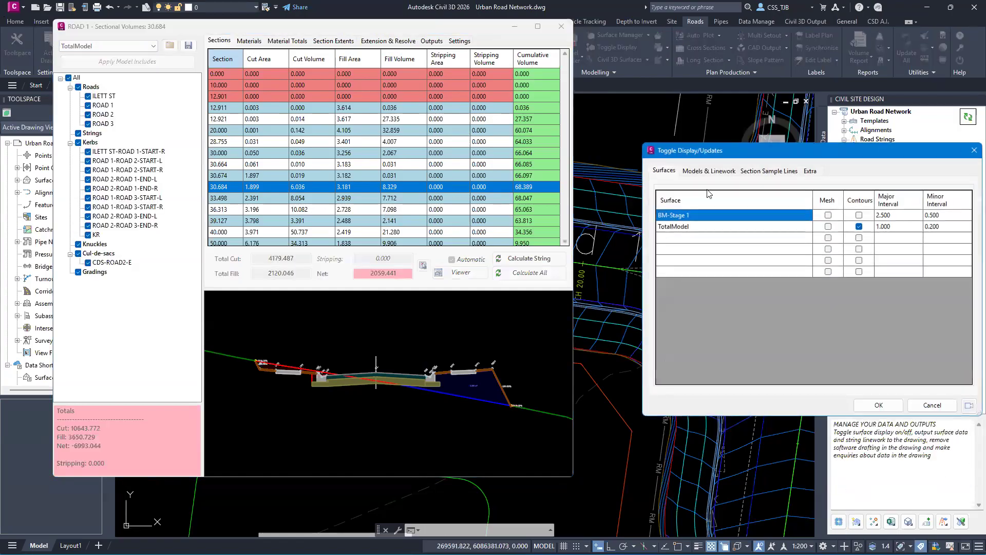
pyautogui.click(859, 226)
pyautogui.click(858, 215)
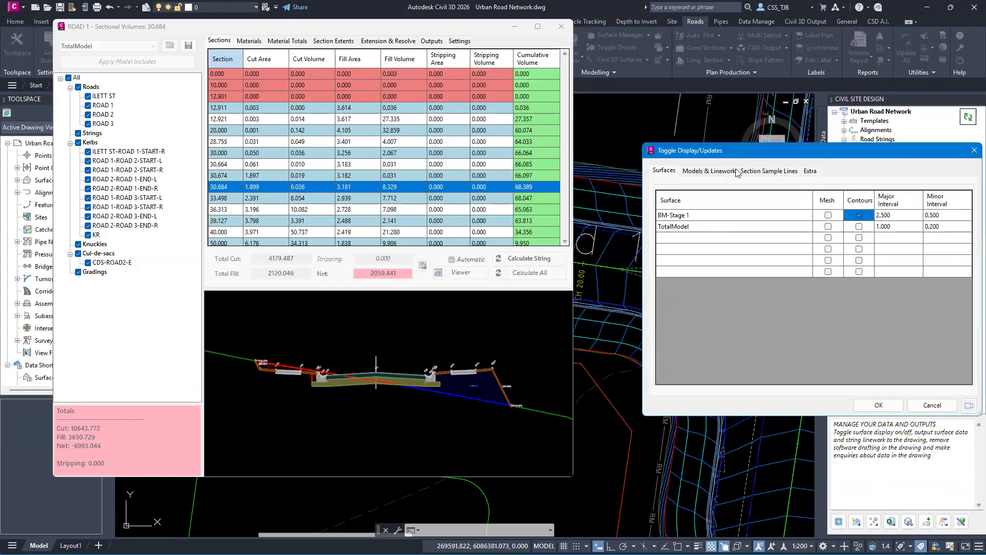
# Set the model linework to Fast Draw for Stage 1 instead of TotalModel and apply the display changes
pyautogui.click(737, 171)
pyautogui.click(869, 218)
pyautogui.click(868, 207)
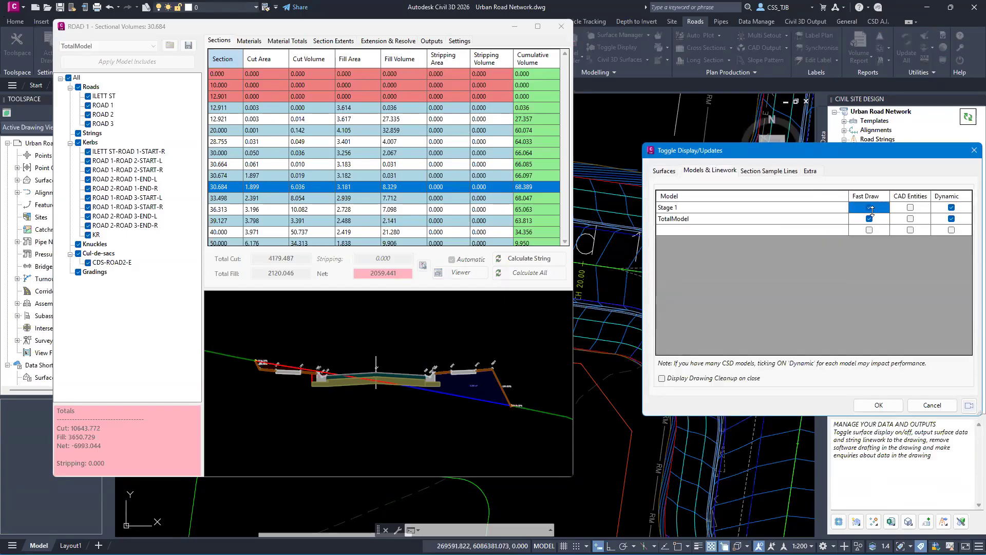
pyautogui.click(874, 403)
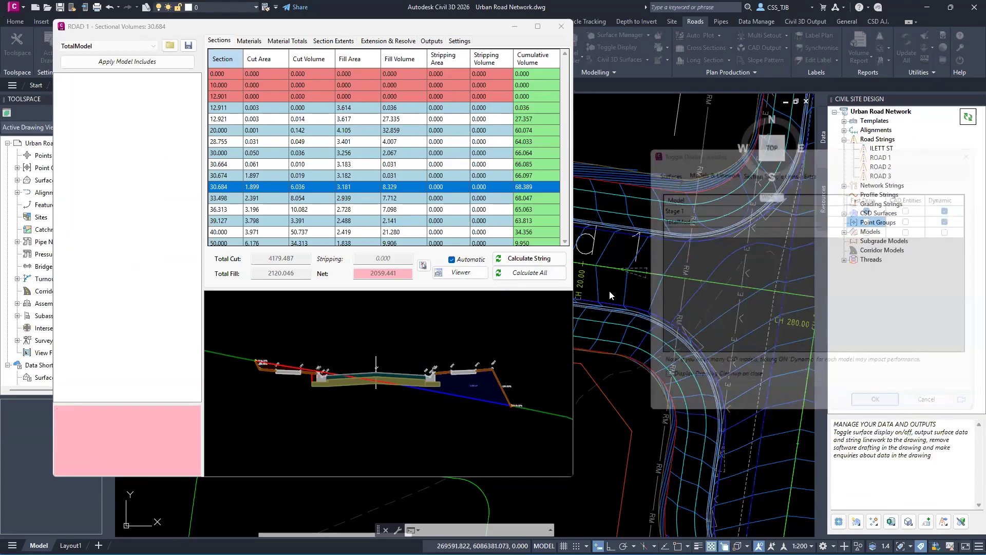
# Switch the sectional volumes from TotalModel to the Stage 1 model and apply its model includes to the string list
pyautogui.scroll(-4, 656, 284)
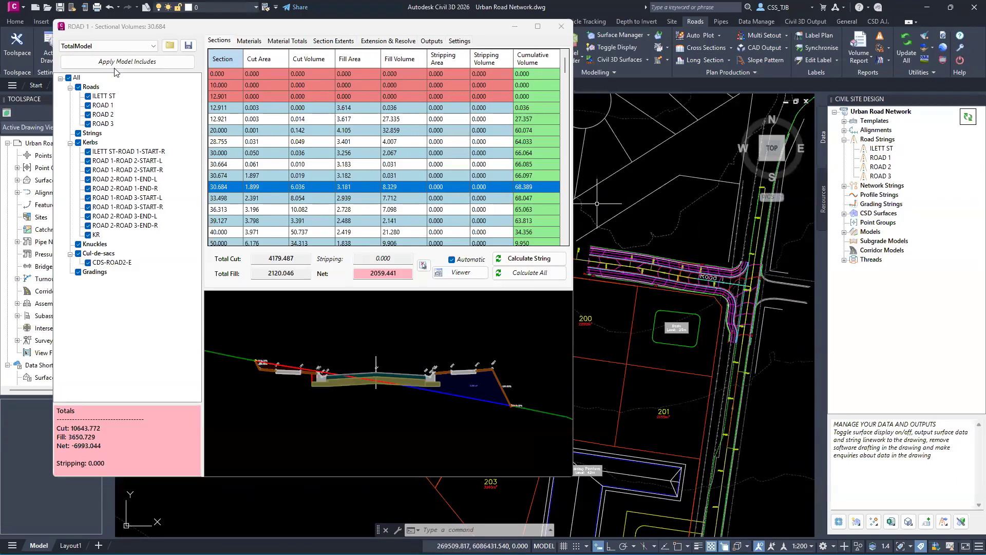
pyautogui.click(77, 47)
pyautogui.click(76, 64)
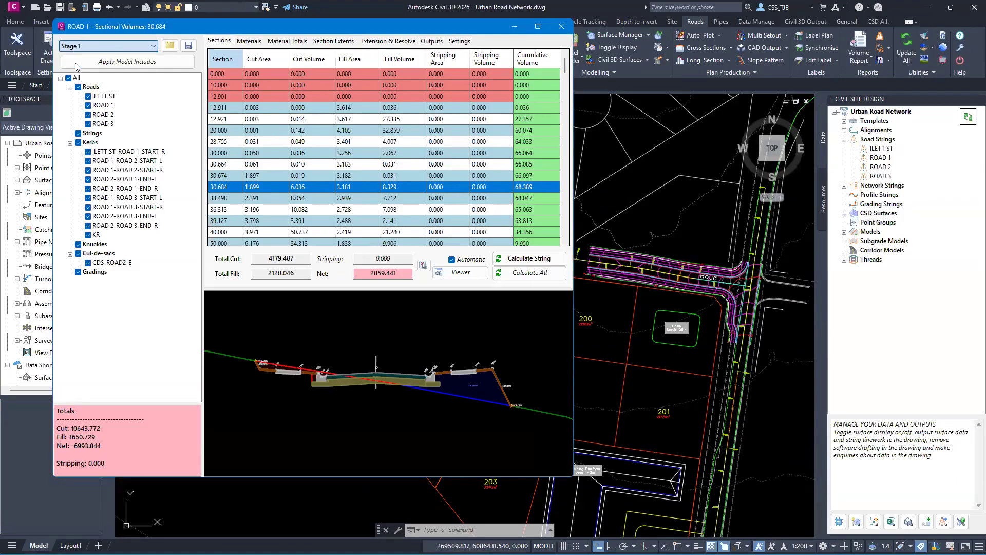
pyautogui.click(92, 62)
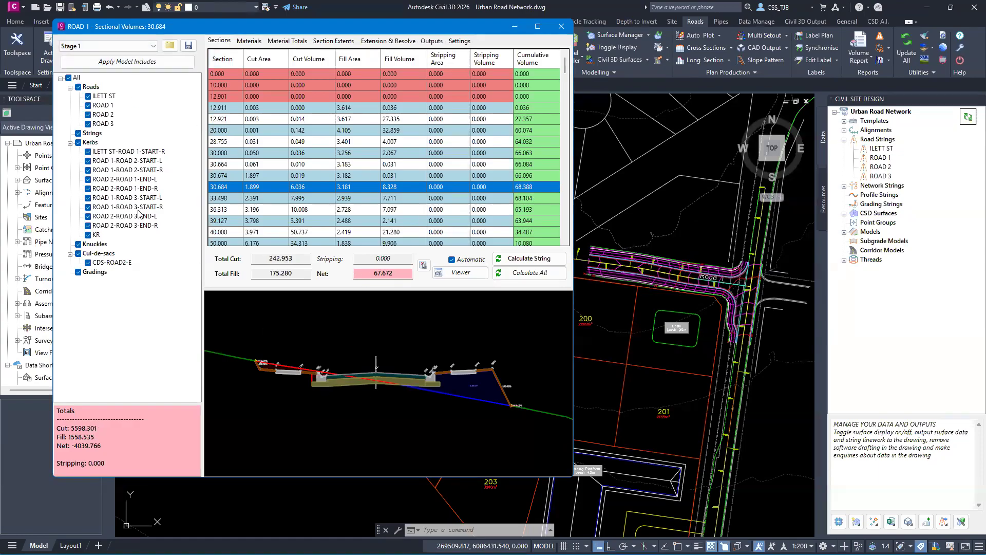
pyautogui.press('ctrl')
pyautogui.press('ctrl')
pyautogui.click(113, 62)
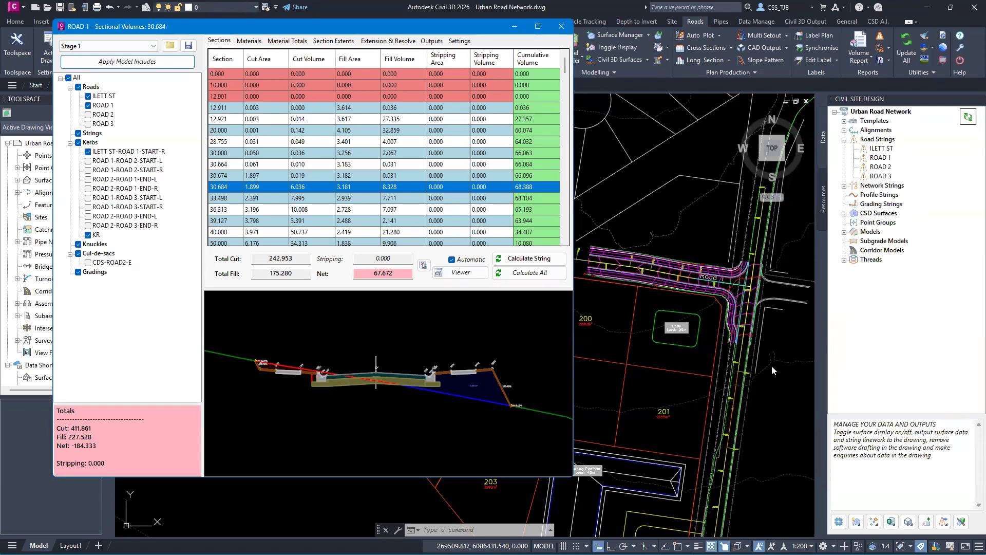
# Review the Stage 1 section volumes of ILETT ST around the intersection and compare their chainages with the model extents in the plan
pyautogui.click(114, 97)
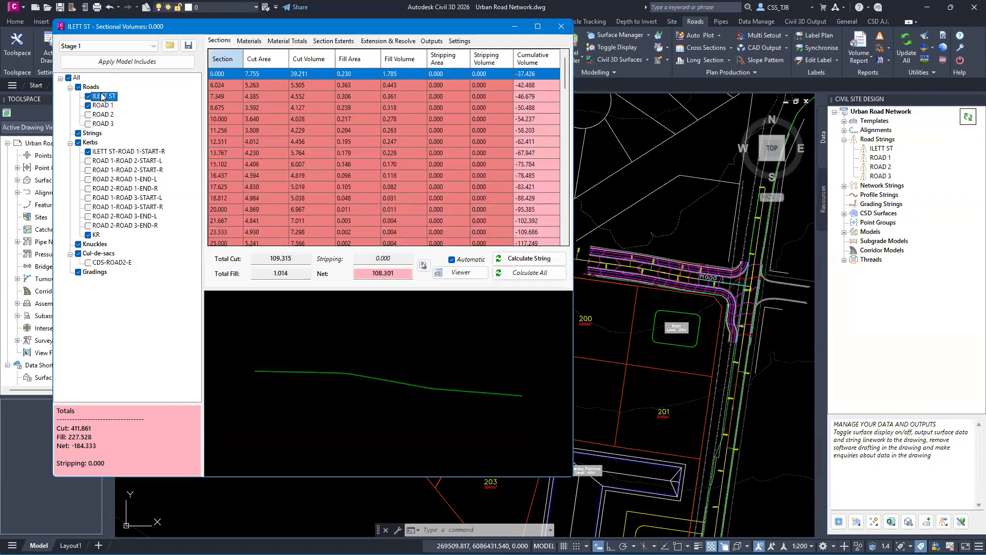
pyautogui.scroll(-15, 362, 186)
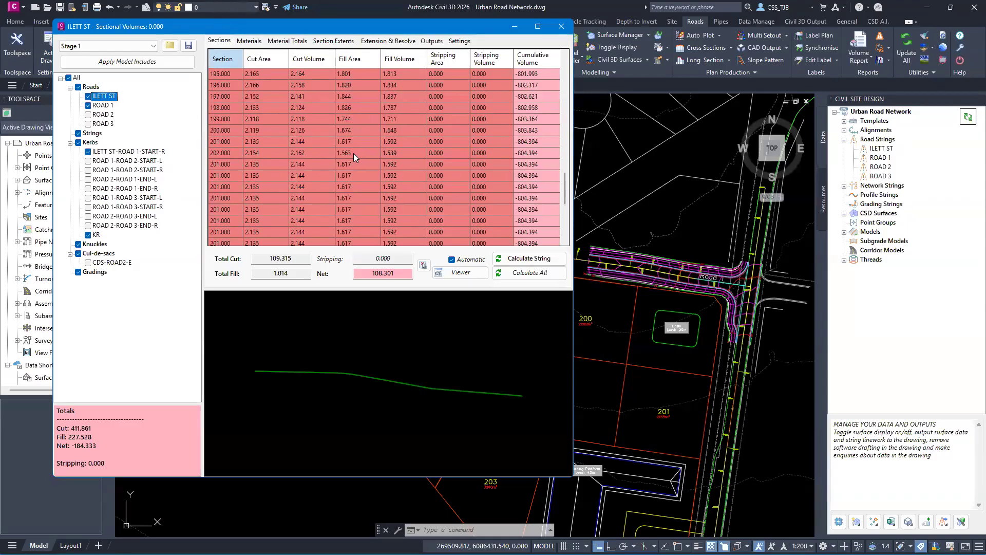
pyautogui.scroll(-8, 353, 153)
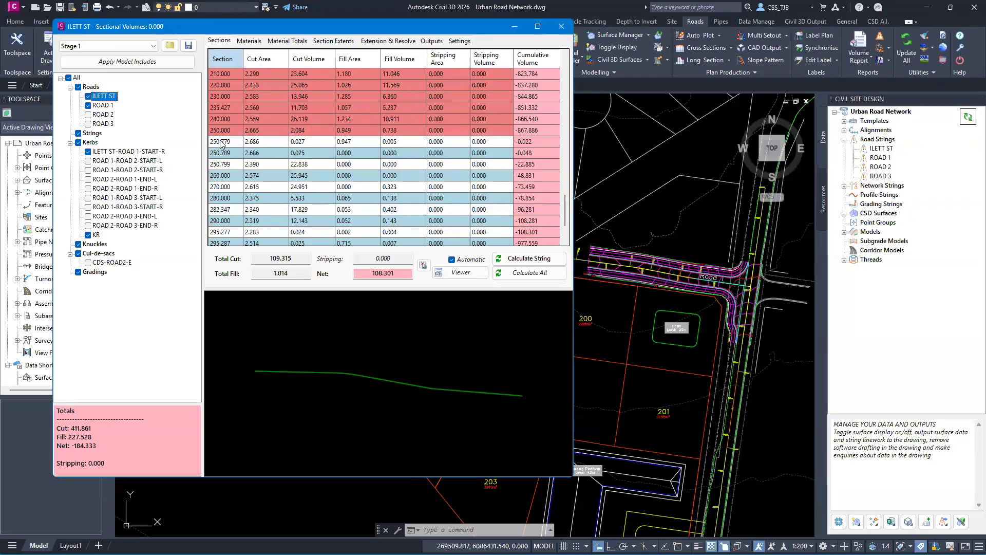
pyautogui.scroll(4, 752, 347)
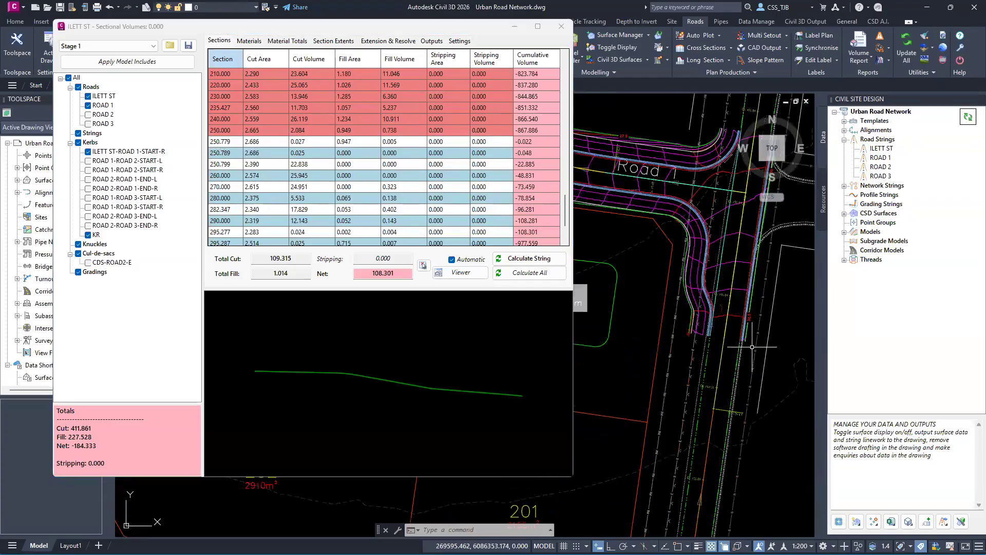
pyautogui.scroll(2, 752, 347)
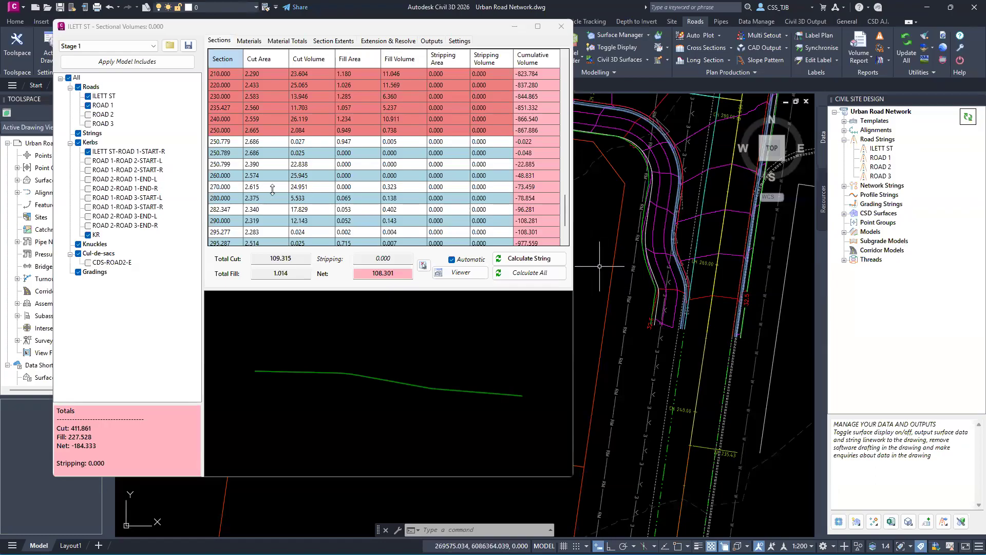
pyautogui.scroll(-2, 272, 190)
pyautogui.moveTo(710, 140); pyautogui.dragTo(660, 380, button='middle')
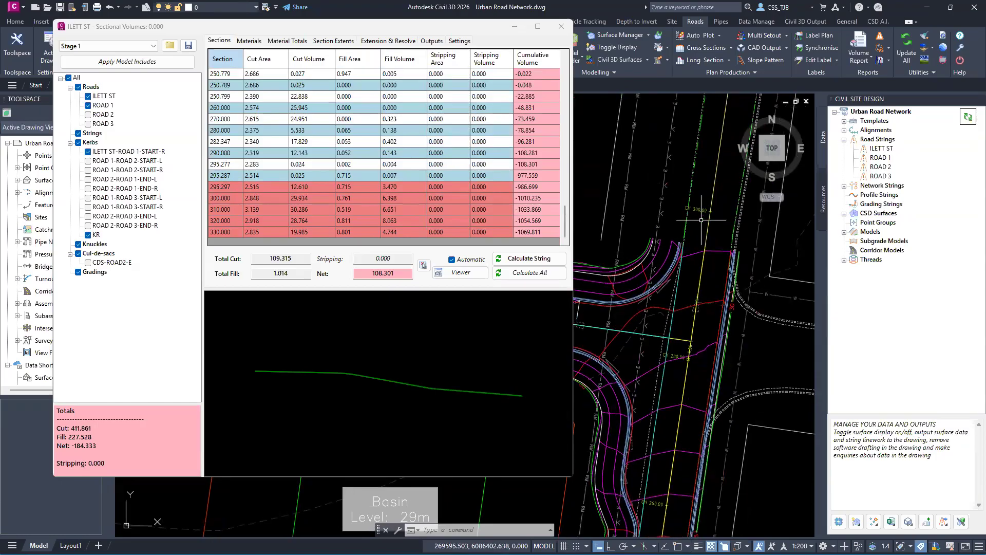
# Review ROAD 1's Stage 1 section volumes to chainage 80, compare them with the model's end in the plan, and close the volumes report
pyautogui.click(111, 104)
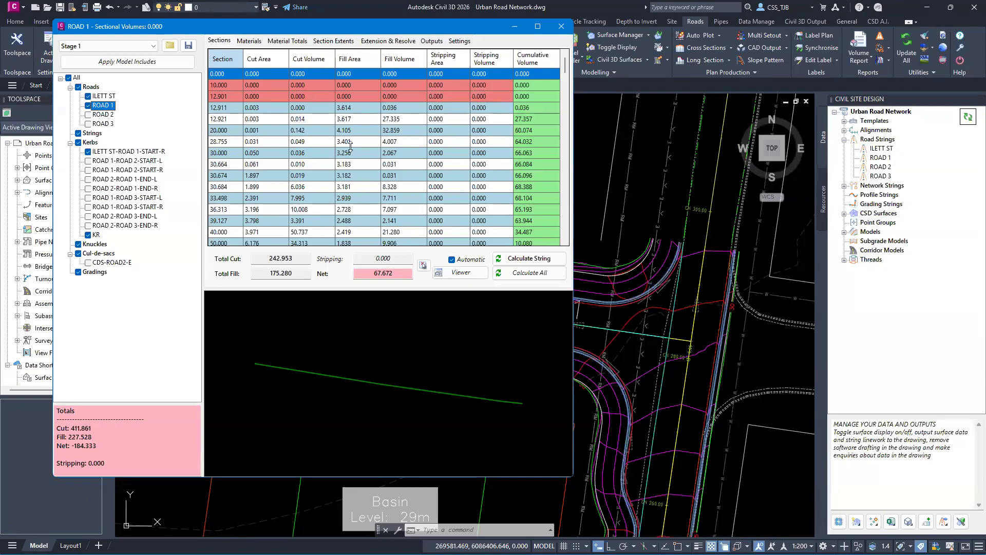
pyautogui.scroll(-5, 247, 199)
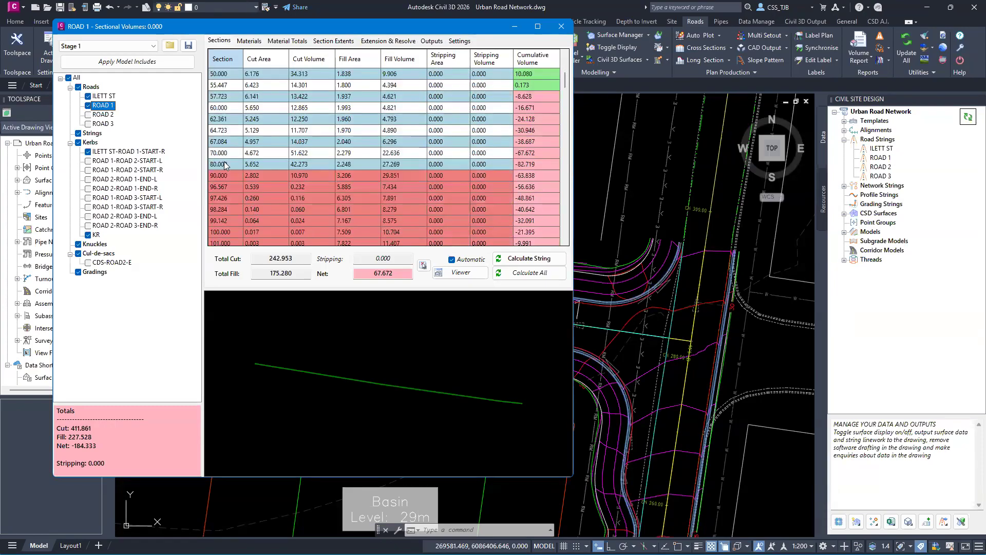
pyautogui.click(224, 163)
pyautogui.moveTo(677, 304)
pyautogui.mouseDown(button='middle')
pyautogui.moveTo(762, 278)
pyautogui.moveTo(931, 304)
pyautogui.mouseUp(button='middle')
pyautogui.click(300, 211)
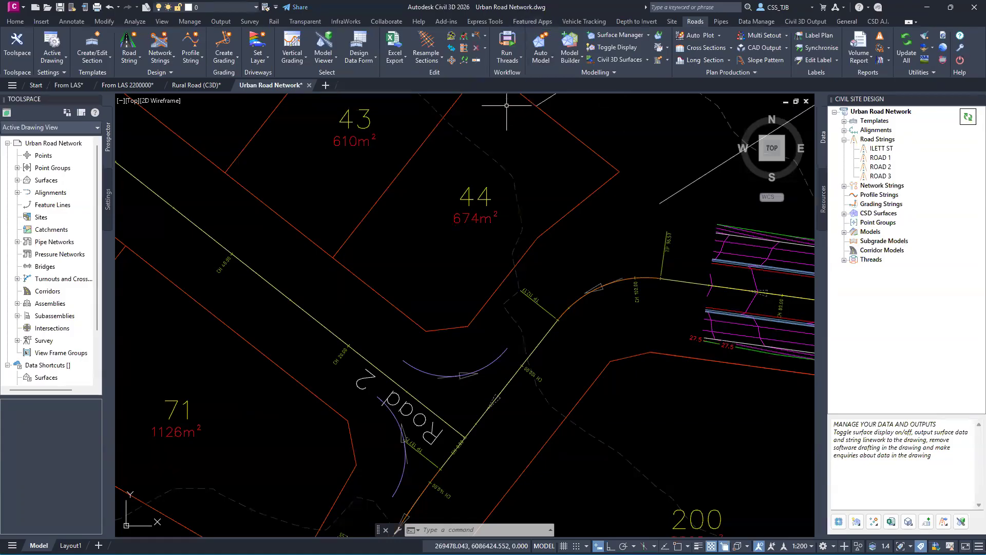
# Create a corridor named Corridor from TotalModel, using the -Civil 3D 2026-Default Subassemblies-Metric conversion settings without template assignment
pyautogui.moveTo(527, 171)
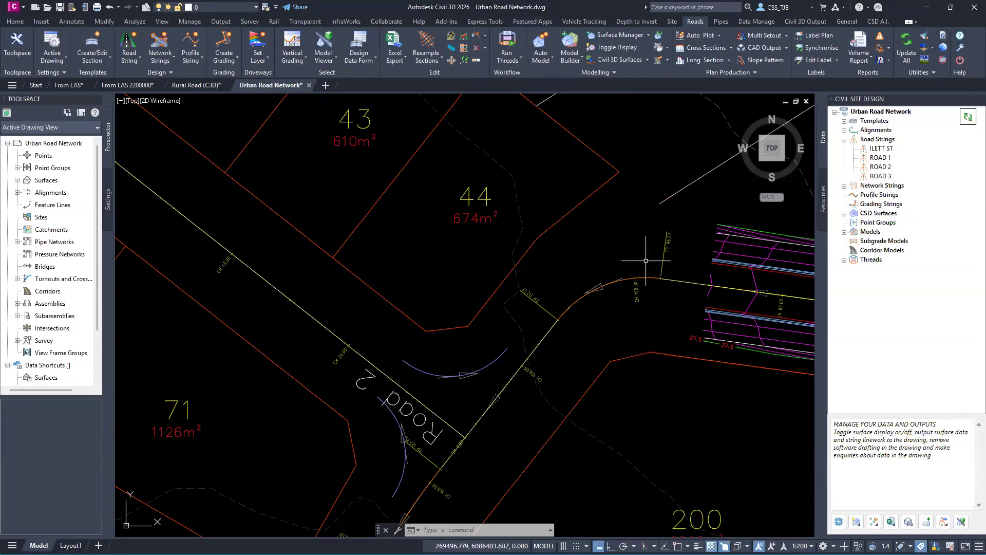
pyautogui.moveTo(596, 163)
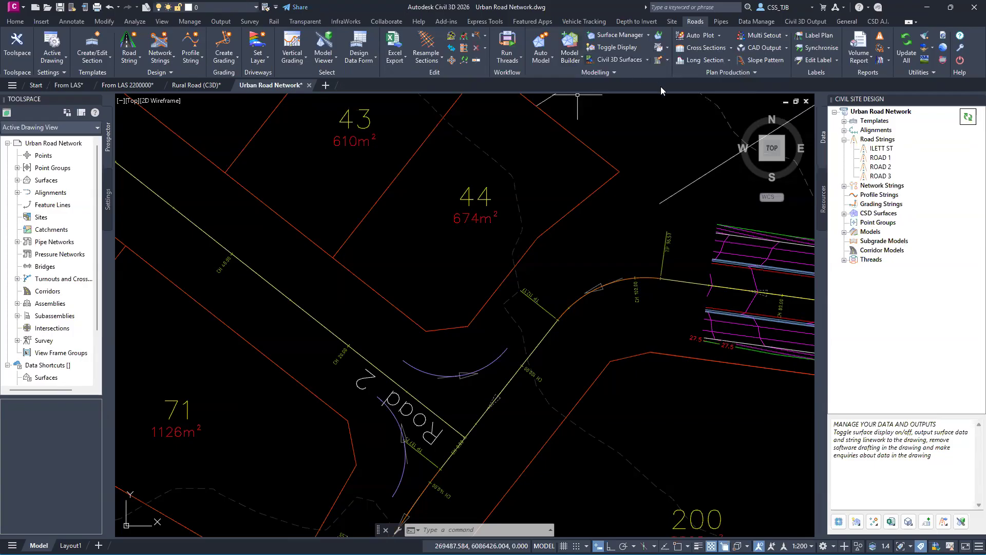
pyautogui.rightClick(868, 252)
pyautogui.click(896, 260)
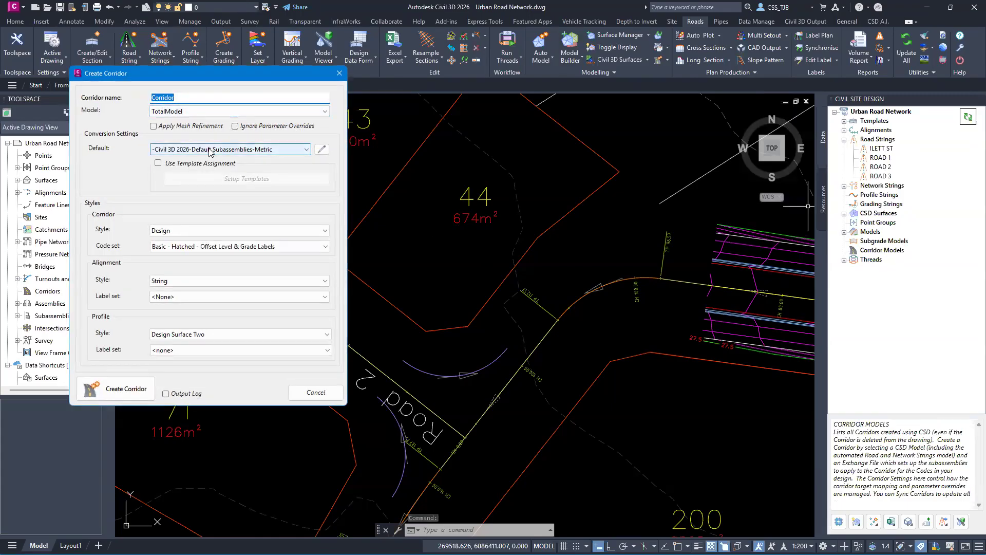
pyautogui.click(126, 388)
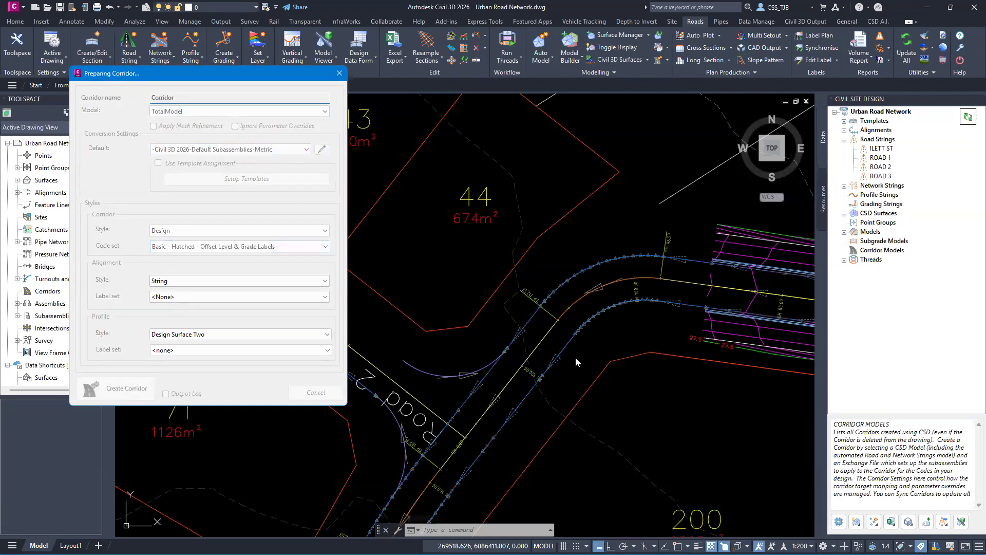
pyautogui.scroll(-4, 552, 297)
pyautogui.scroll(-6, 551, 297)
pyautogui.moveTo(633, 389); pyautogui.dragTo(481, 255, button='middle')
pyautogui.click(526, 316)
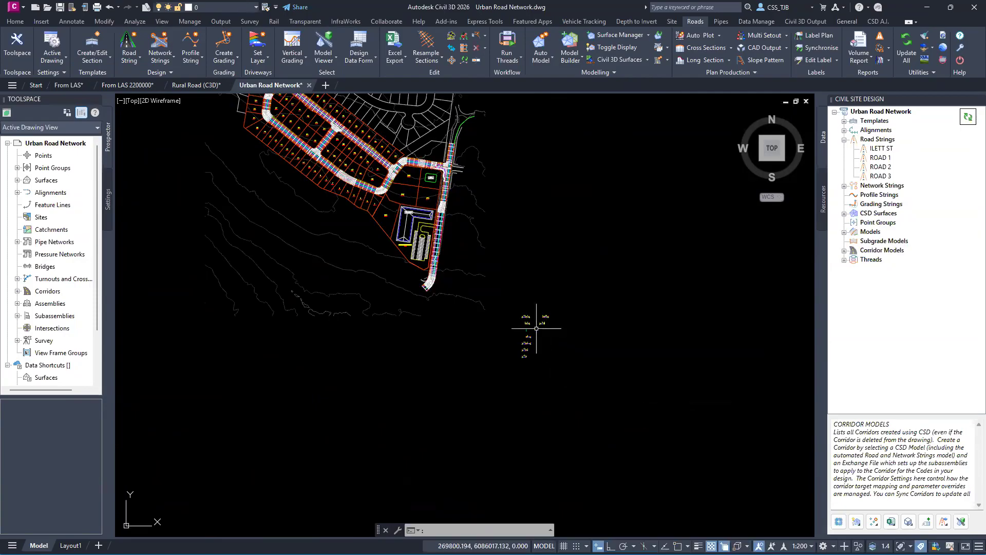
# Examine the assemblies generated beside the site for the new corridor
pyautogui.scroll(6, 551, 322)
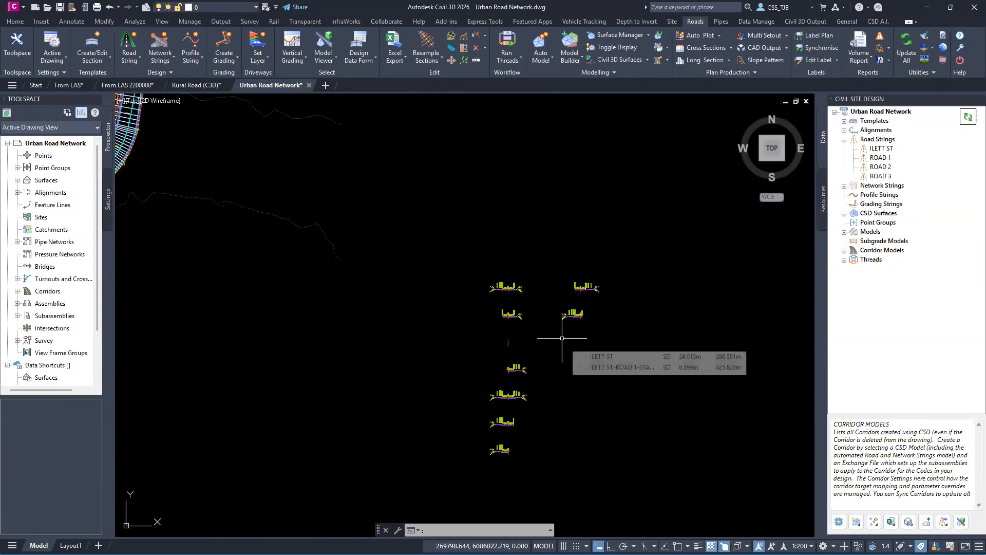
pyautogui.scroll(-6, 549, 324)
pyautogui.moveTo(549, 325)
pyautogui.mouseDown(button='middle')
pyautogui.moveTo(553, 303)
pyautogui.moveTo(538, 306)
pyautogui.mouseUp(button='middle')
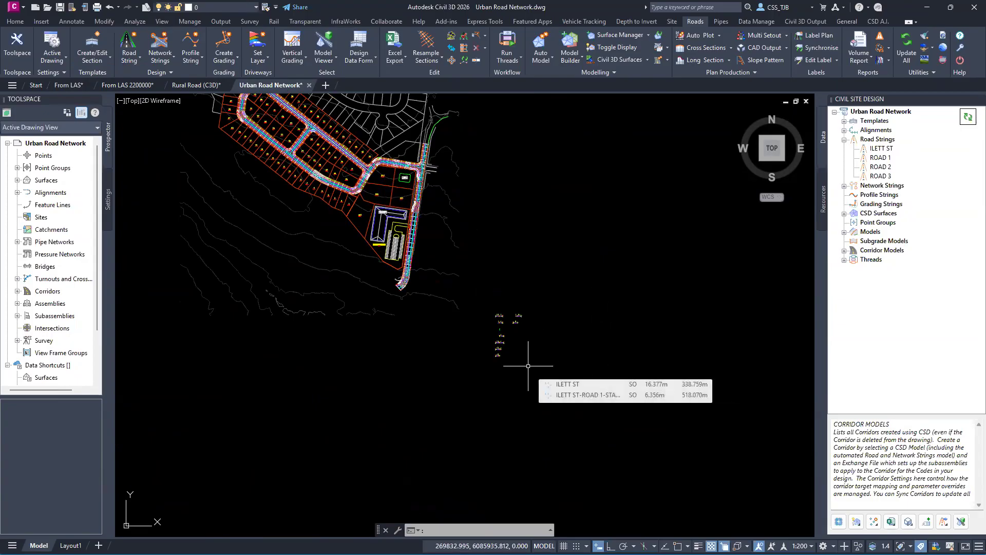
pyautogui.scroll(5, 517, 319)
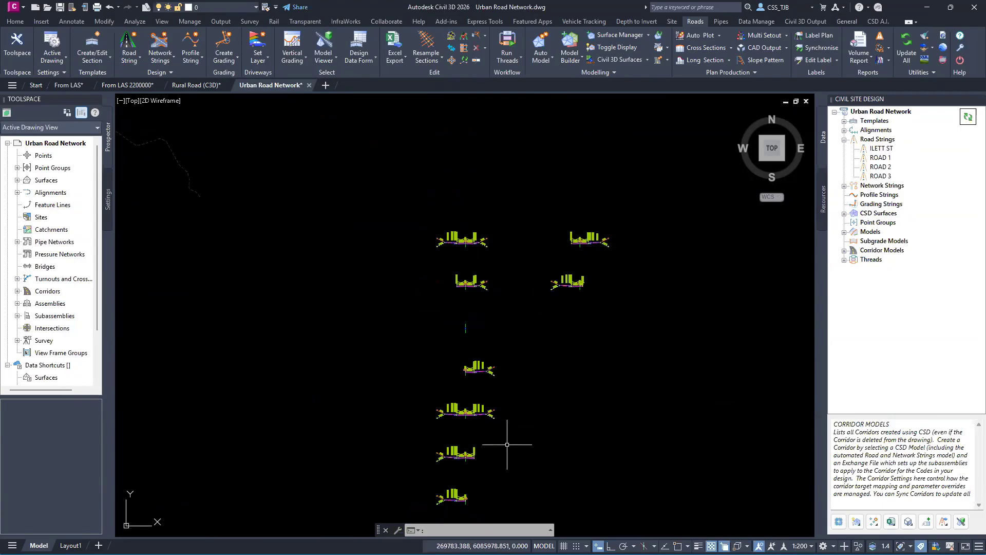
pyautogui.scroll(-6, 514, 432)
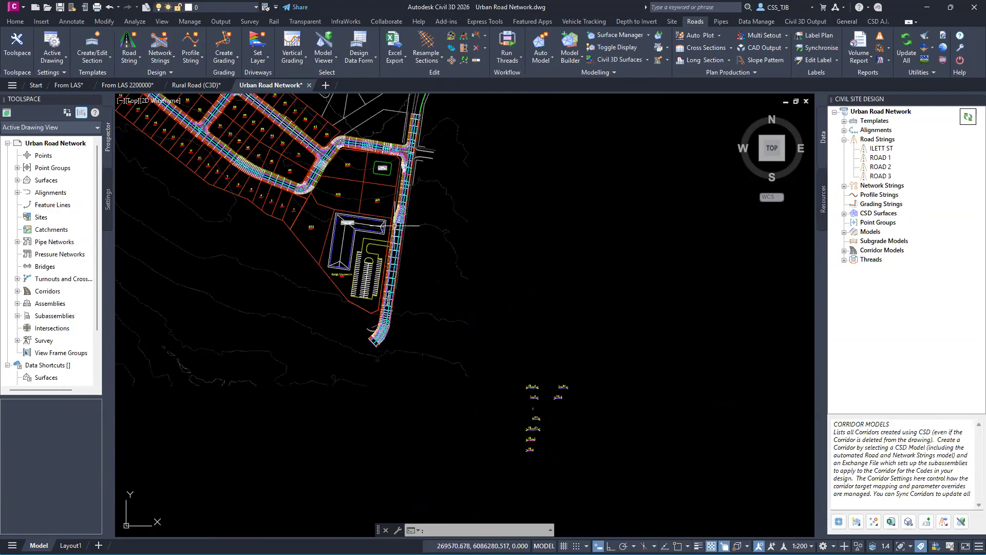
# Select the corridor along Ilett Street and add it to the Model Viewer
pyautogui.scroll(6, 409, 212)
pyautogui.click(411, 210)
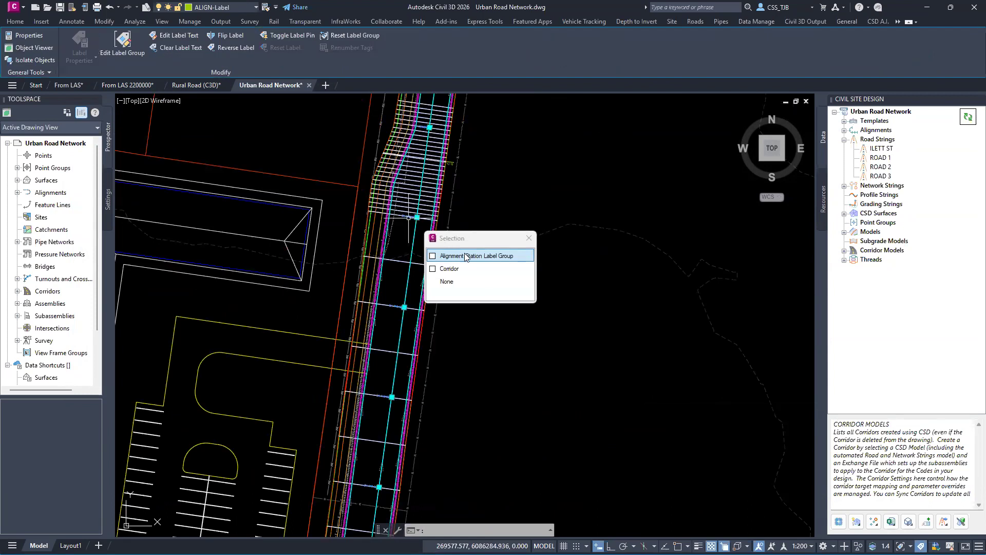
pyautogui.click(493, 255)
pyautogui.rightClick(516, 263)
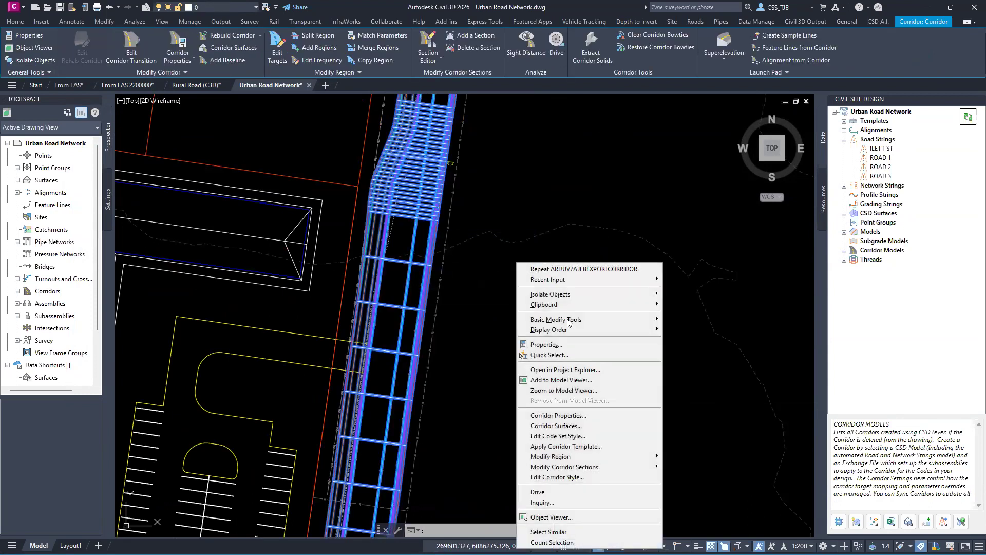
pyautogui.click(547, 382)
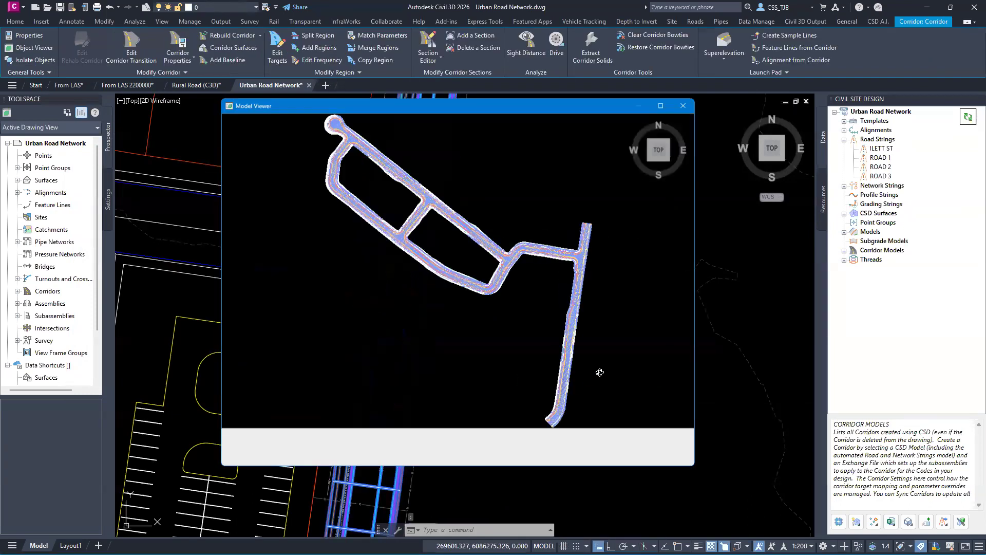
# Inspect the corridor's pavement, kerbs and batters in 3D at its curved end, close the viewer and clear the selection
pyautogui.scroll(10, 487, 293)
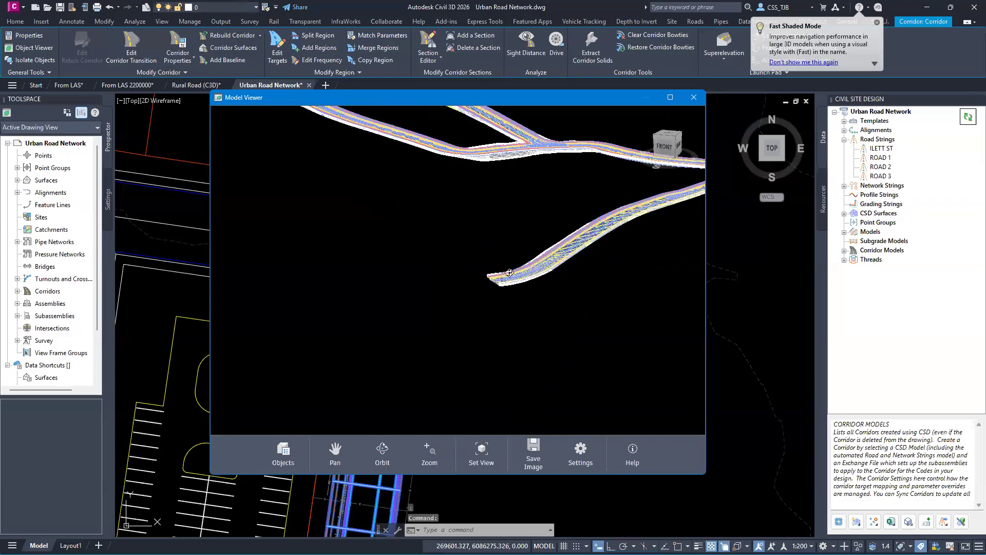
pyautogui.moveTo(436, 249); pyautogui.dragTo(445, 252, button='middle')
pyautogui.moveTo(522, 275)
pyautogui.mouseDown()
pyautogui.moveTo(559, 257)
pyautogui.moveTo(561, 268)
pyautogui.mouseUp()
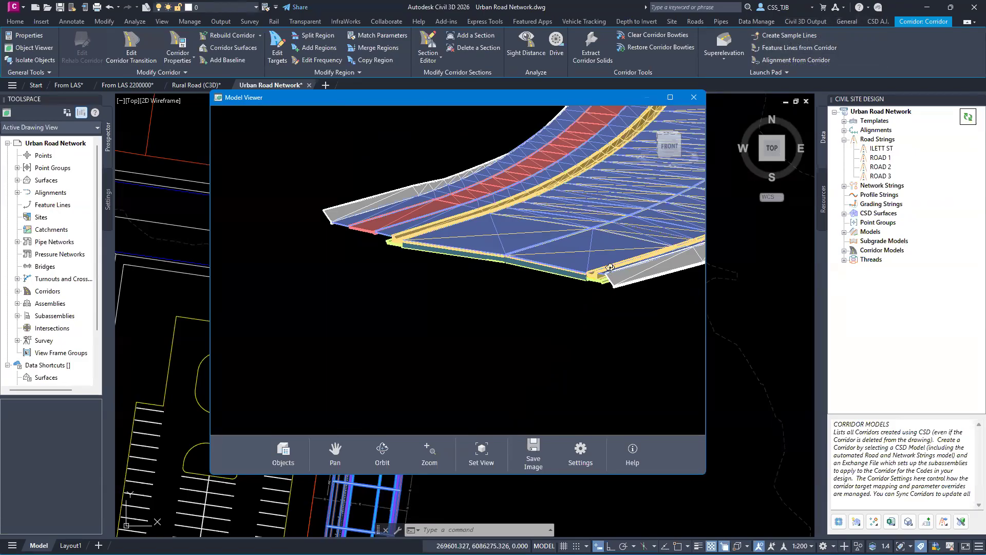
pyautogui.click(693, 97)
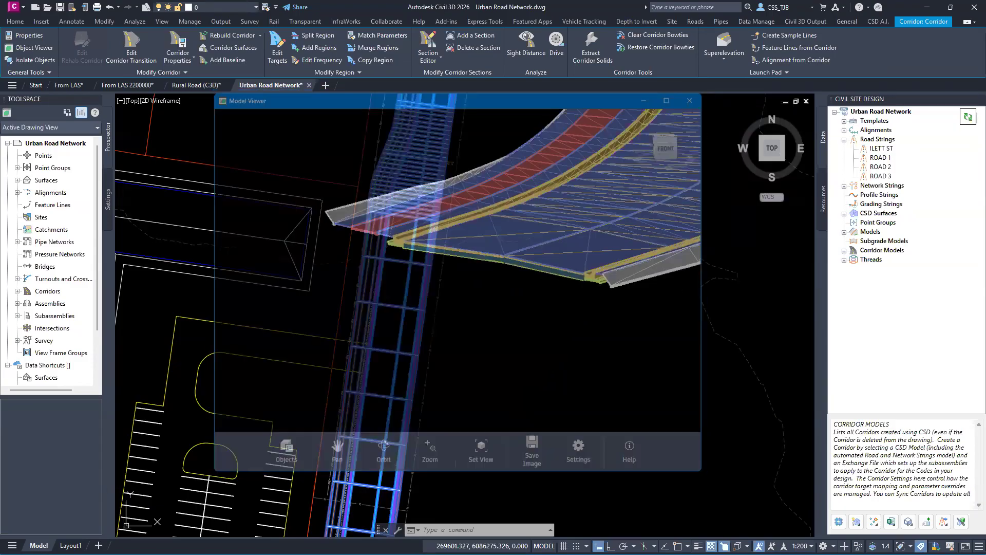
pyautogui.press('Escape')
pyautogui.press('Escape')
pyautogui.press('Escape')
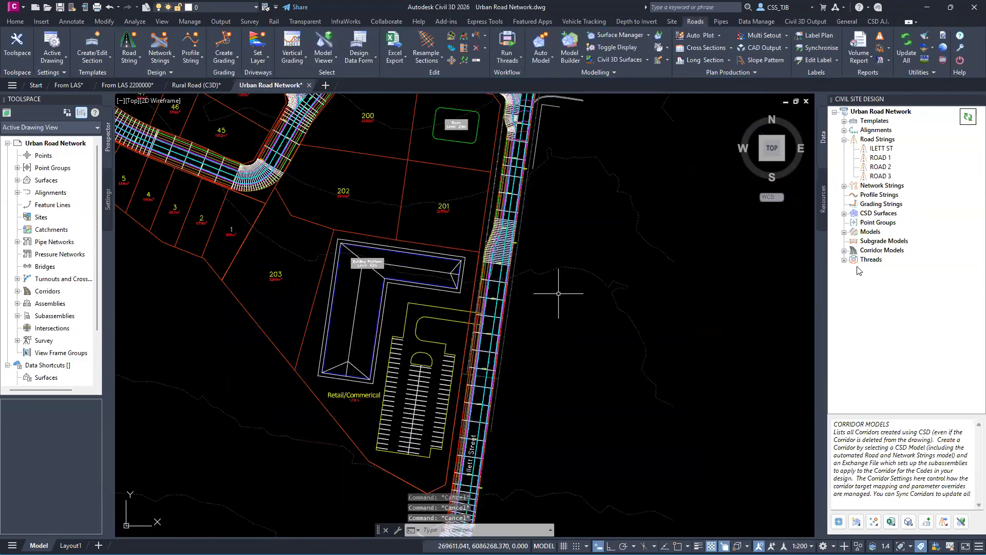
# Create an IFC 4x3 export of TotalModel that includes the NS surface
pyautogui.rightClick(867, 231)
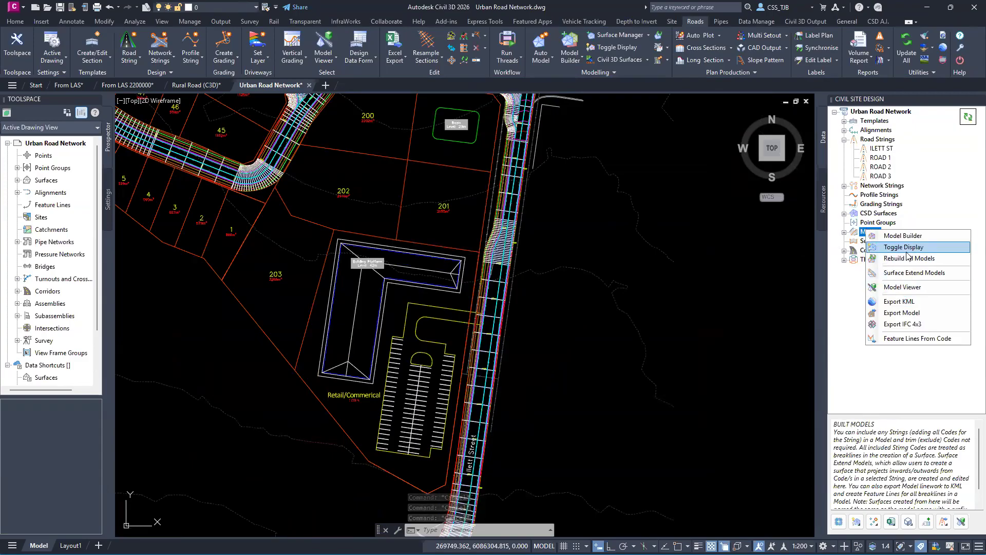
pyautogui.click(915, 325)
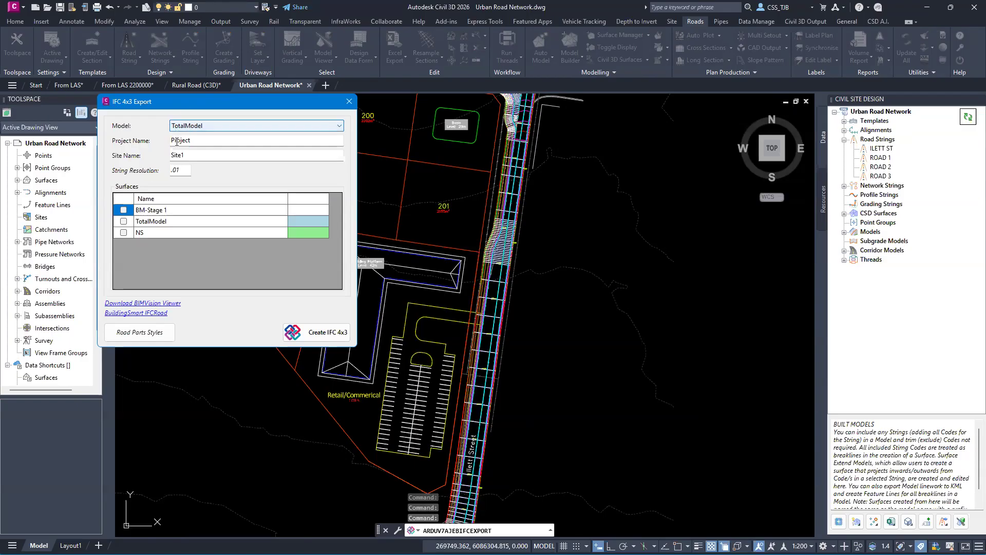
pyautogui.click(124, 232)
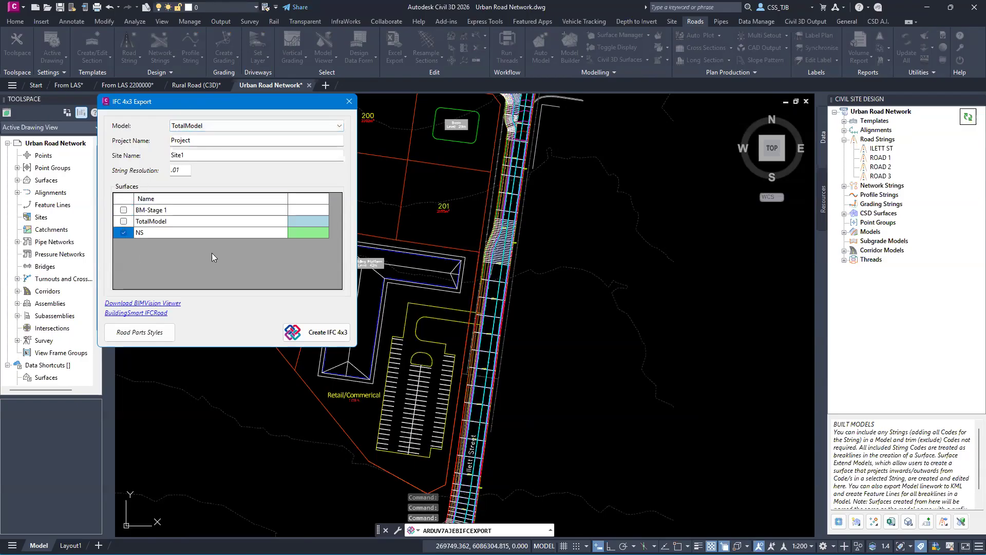
pyautogui.click(312, 334)
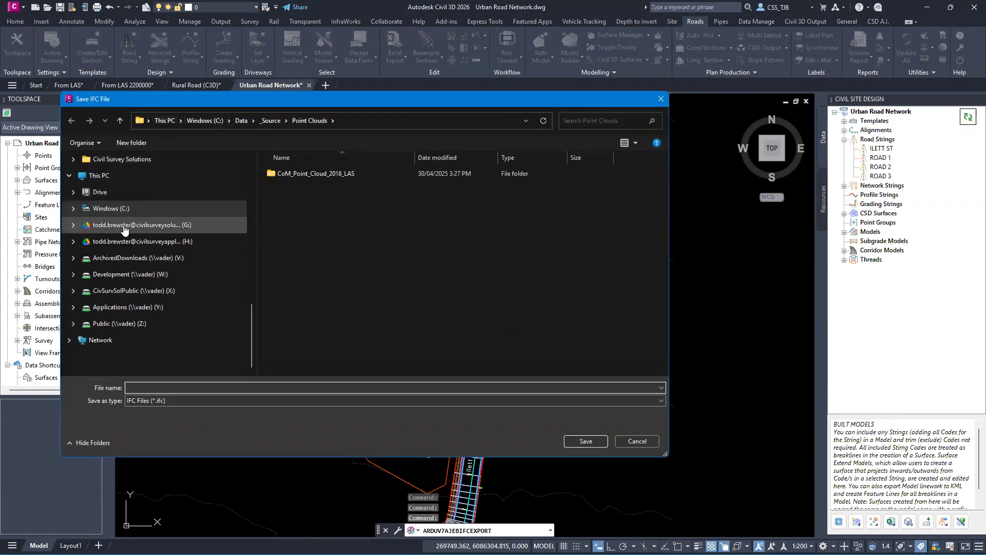
# Save the IFC file on the Desktop as aaa
pyautogui.scroll(7, 117, 211)
pyautogui.click(100, 225)
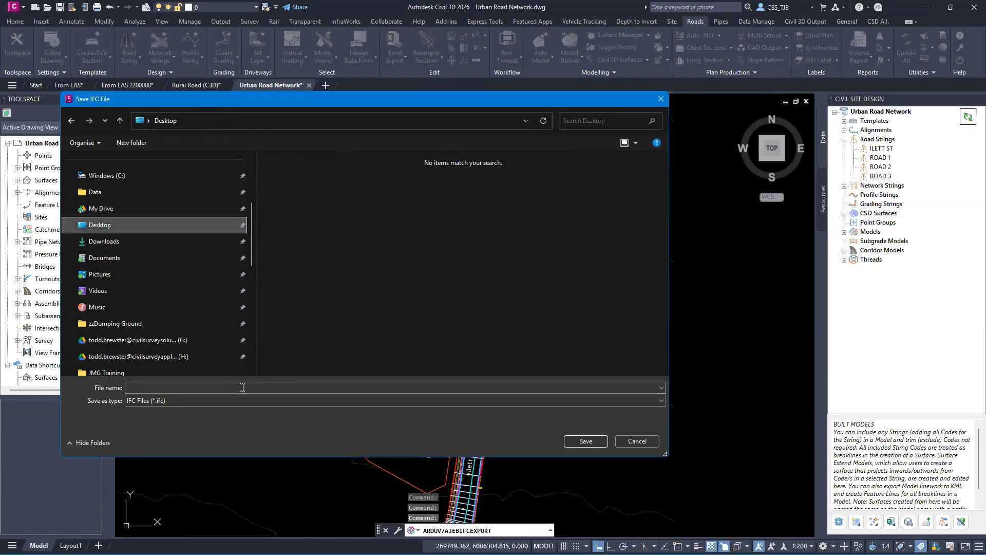
pyautogui.click(247, 387)
pyautogui.write('aaa')
pyautogui.click(585, 443)
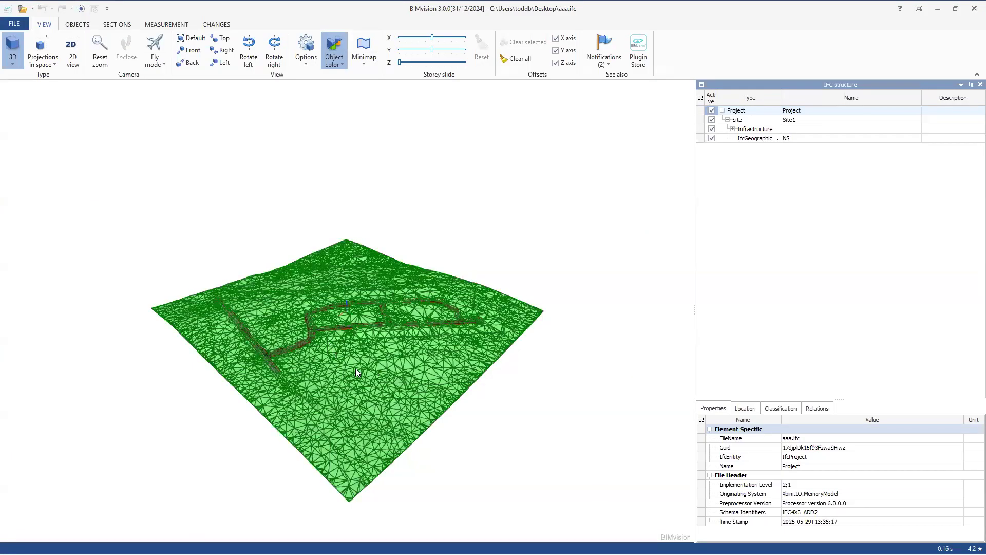
# Hide the NS geographic element in the IFC model so that only the road network is displayed
pyautogui.moveTo(343, 379); pyautogui.dragTo(476, 321)
pyautogui.moveTo(388, 361); pyautogui.dragTo(573, 314, button='middle')
pyautogui.scroll(5, 718, 141)
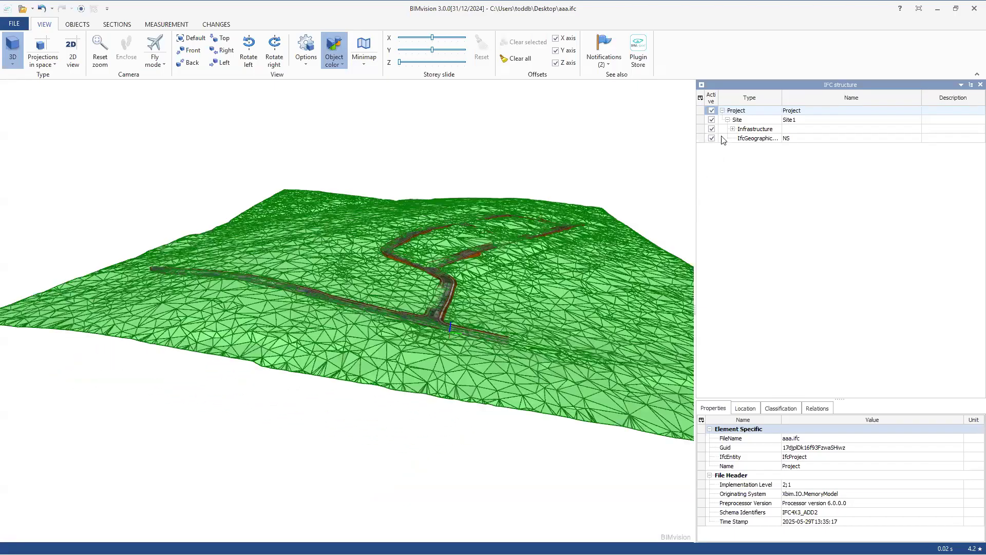
pyautogui.scroll(2, 441, 331)
pyautogui.scroll(2, 440, 332)
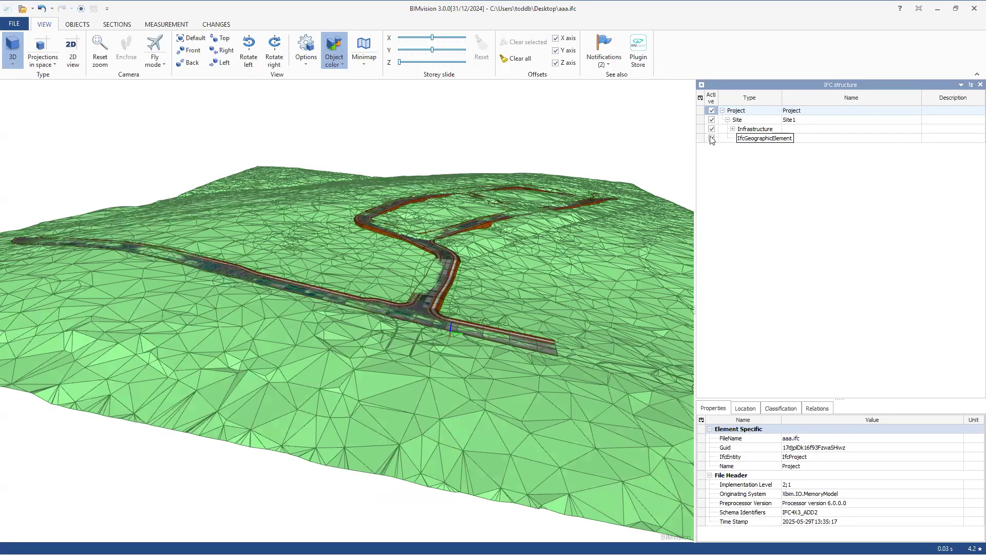
pyautogui.click(491, 341)
pyautogui.press('space')
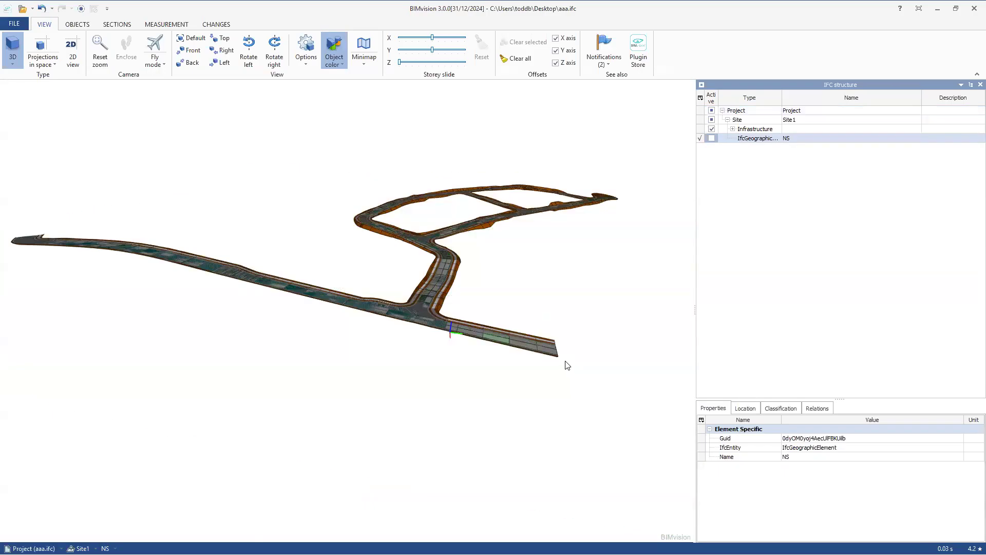
# Examine the pavement layers, kerb and batter in 3D at the cut end of the road
pyautogui.scroll(5, 565, 363)
pyautogui.moveTo(535, 371)
pyautogui.mouseDown()
pyautogui.moveTo(490, 355)
pyautogui.moveTo(651, 370)
pyautogui.moveTo(625, 396)
pyautogui.moveTo(544, 378)
pyautogui.mouseUp()
pyautogui.scroll(3, 558, 374)
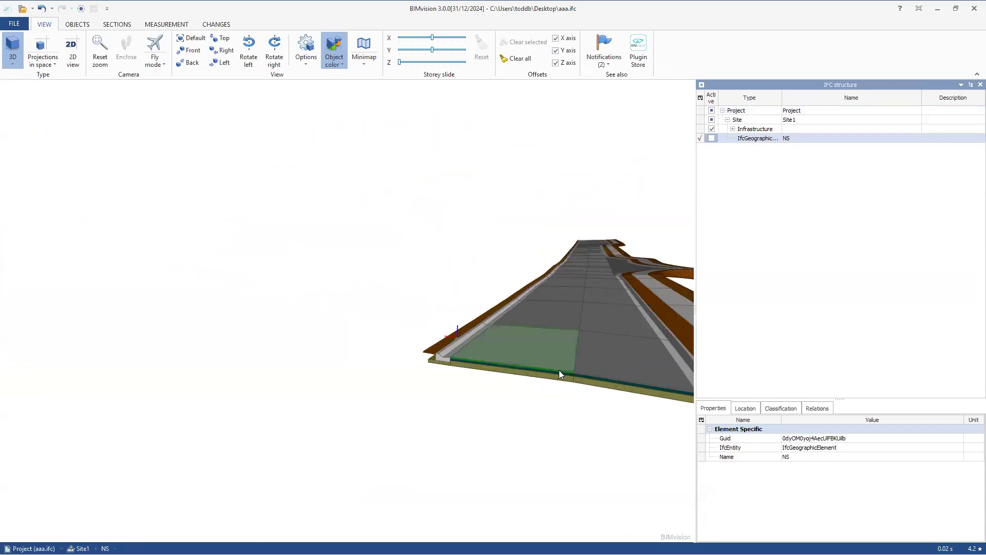
pyautogui.scroll(4, 389, 381)
pyautogui.moveTo(334, 377); pyautogui.dragTo(422, 349, button='middle')
pyautogui.moveTo(337, 299); pyautogui.dragTo(359, 304, button='middle')
pyautogui.moveTo(353, 306); pyautogui.dragTo(371, 311)
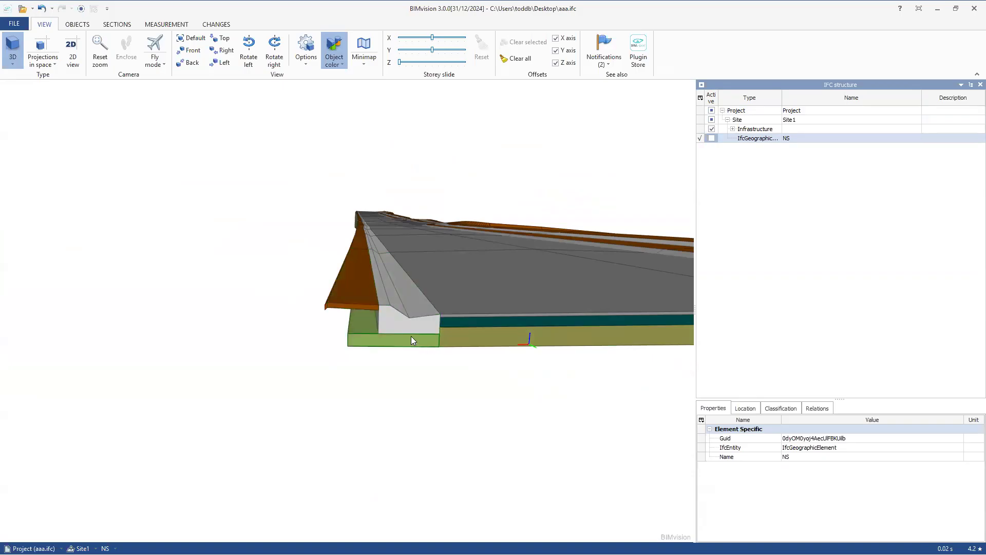
# Expand the Infrastructure and ILETT ST entries in the IFC structure and select the end kerb solid to examine its properties
pyautogui.click(734, 131)
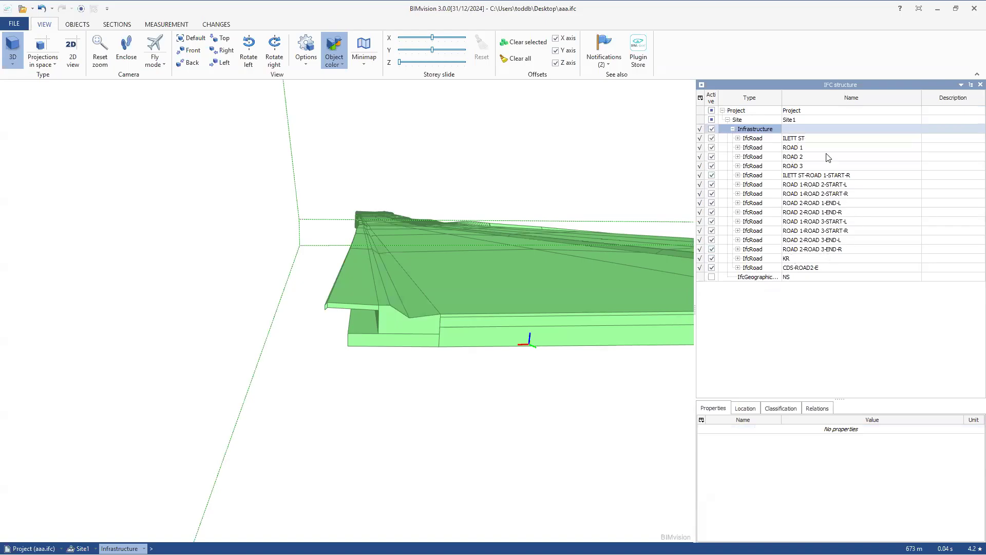
pyautogui.click(738, 139)
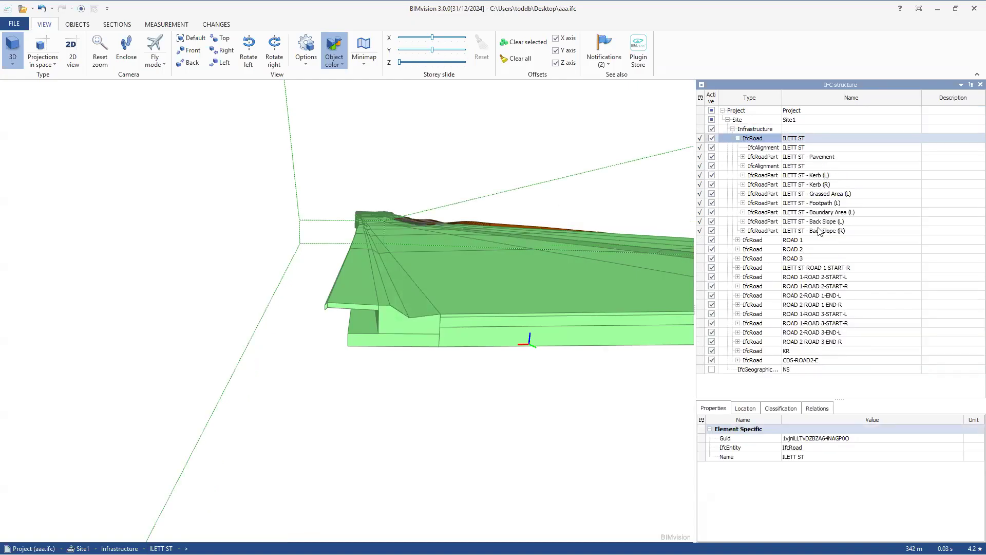
pyautogui.click(399, 317)
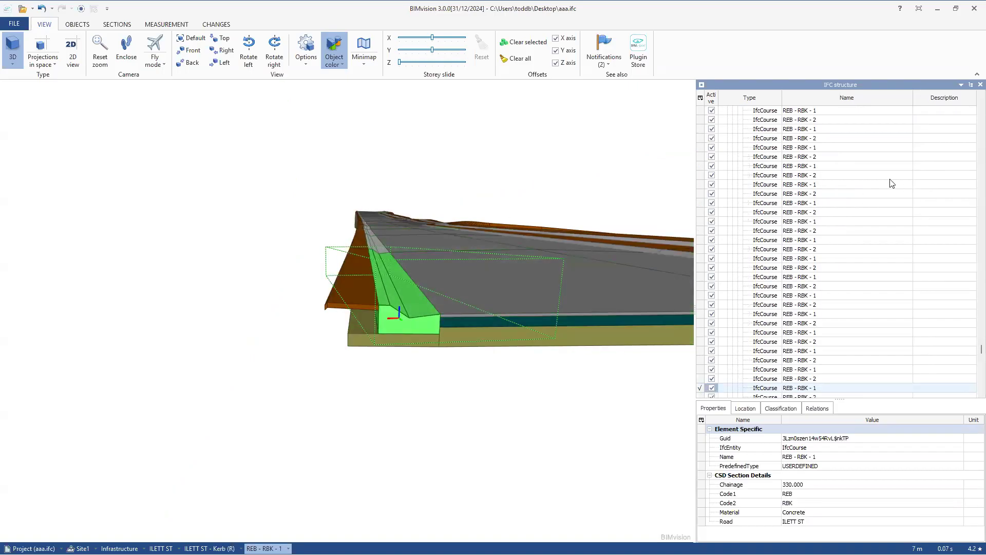
# Select the whole ILETT ST - Kerb (R) road part in the IFC structure, hide it and show it again
pyautogui.scroll(10, 881, 180)
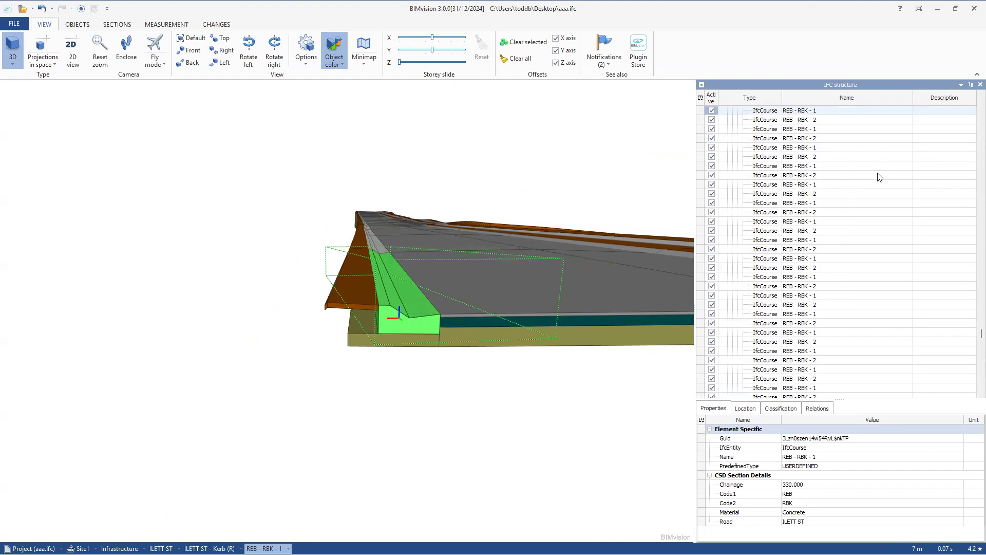
pyautogui.scroll(12, 880, 183)
pyautogui.scroll(-3, 881, 304)
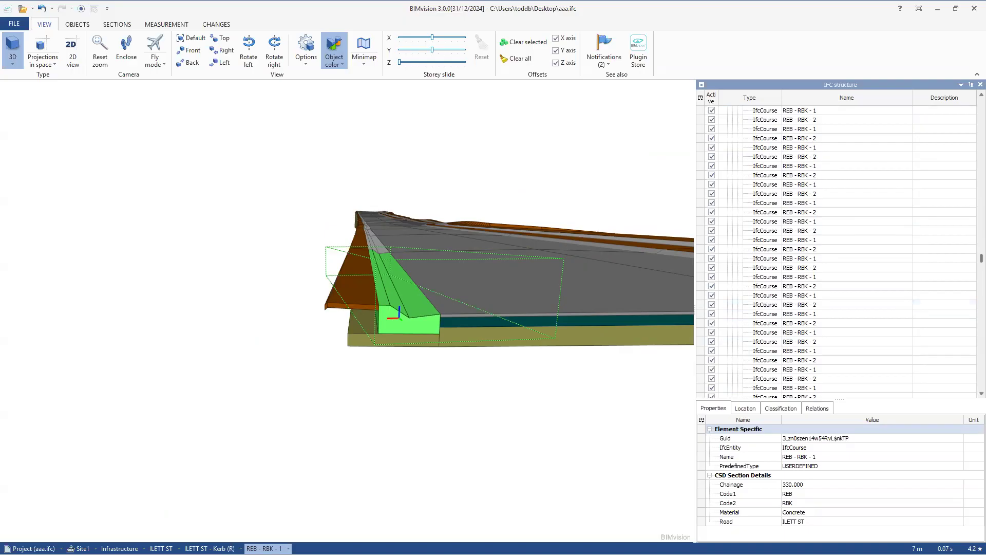
pyautogui.scroll(15, 837, 247)
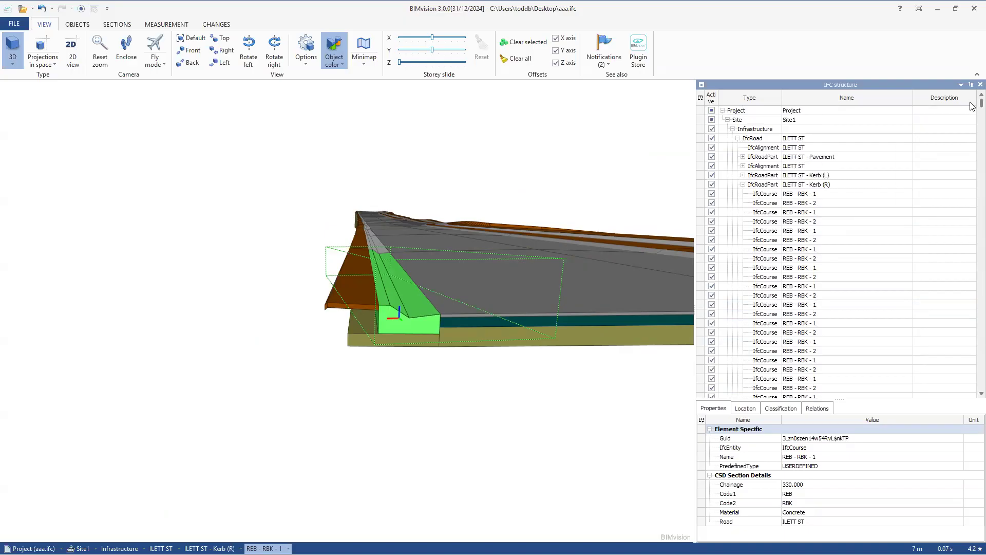
pyautogui.click(754, 185)
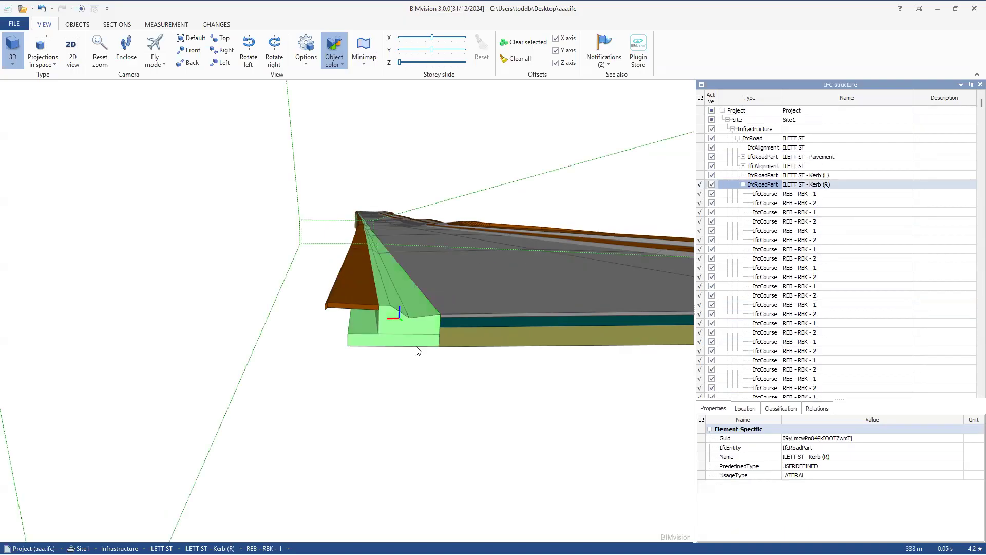
pyautogui.click(712, 184)
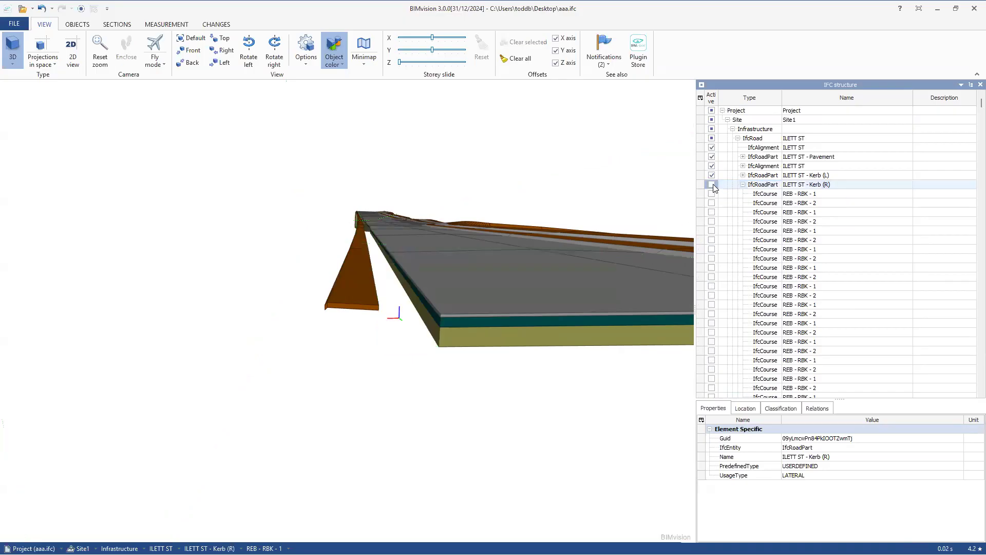
pyautogui.click(712, 185)
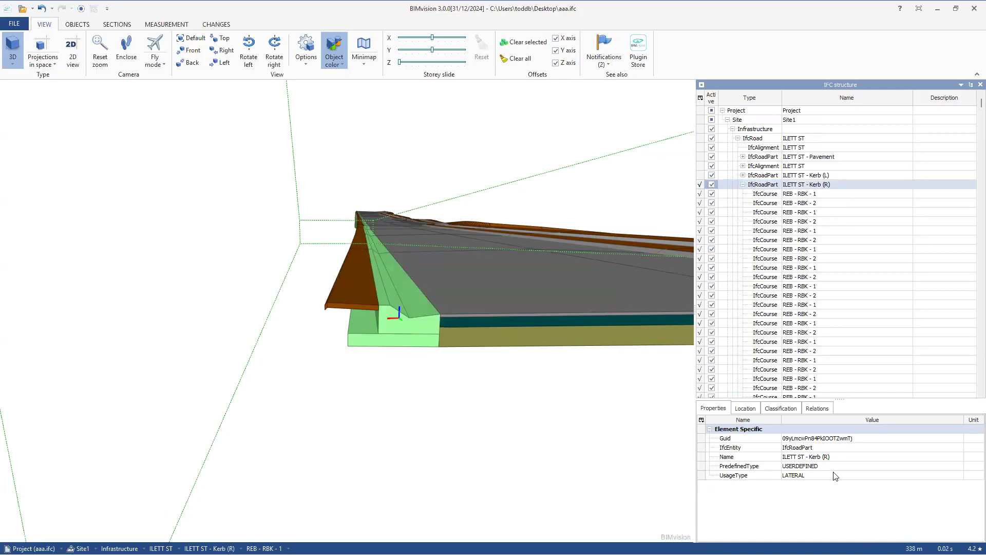
# Review the classification, location and element properties of the ILETT ST - Kerb (R) road part
pyautogui.click(744, 409)
pyautogui.click(772, 413)
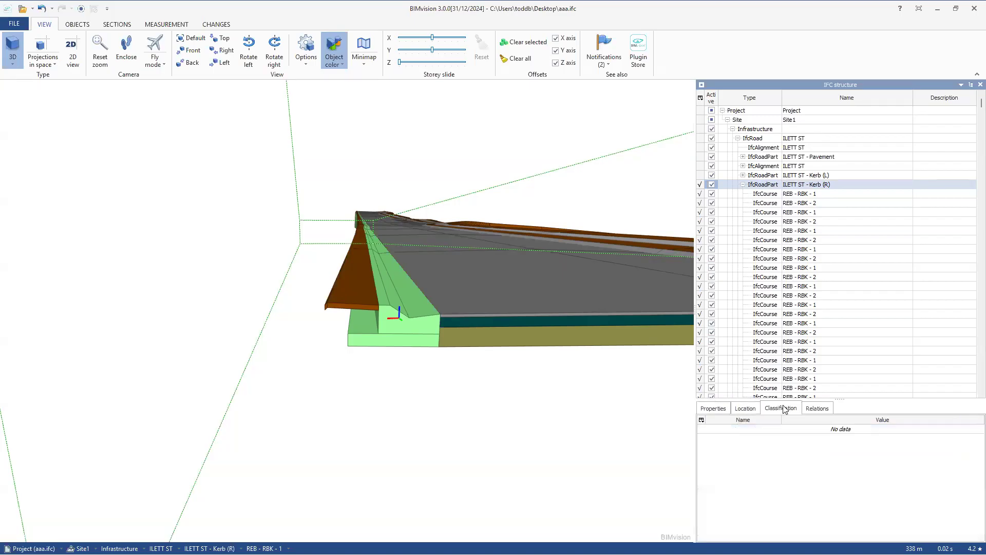
pyautogui.click(749, 410)
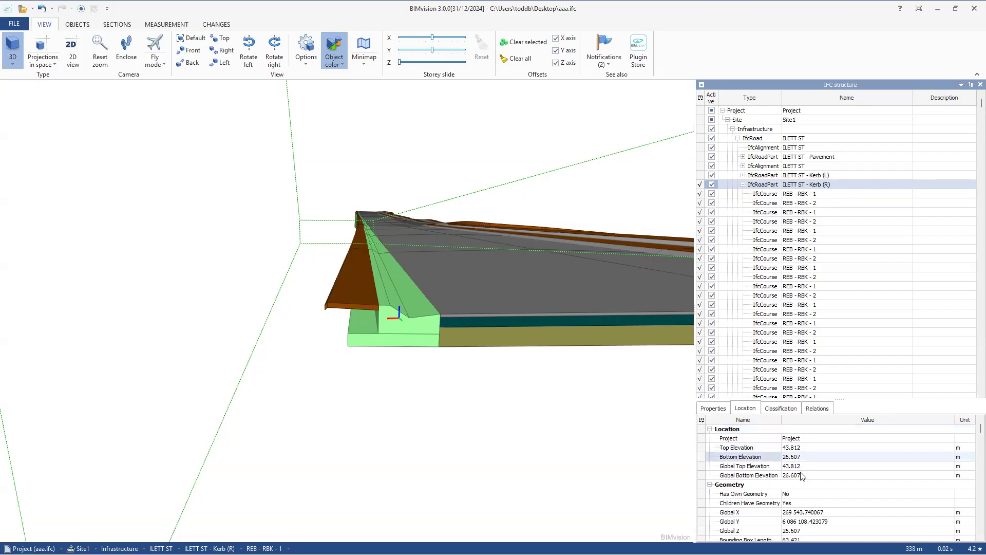
pyautogui.click(714, 409)
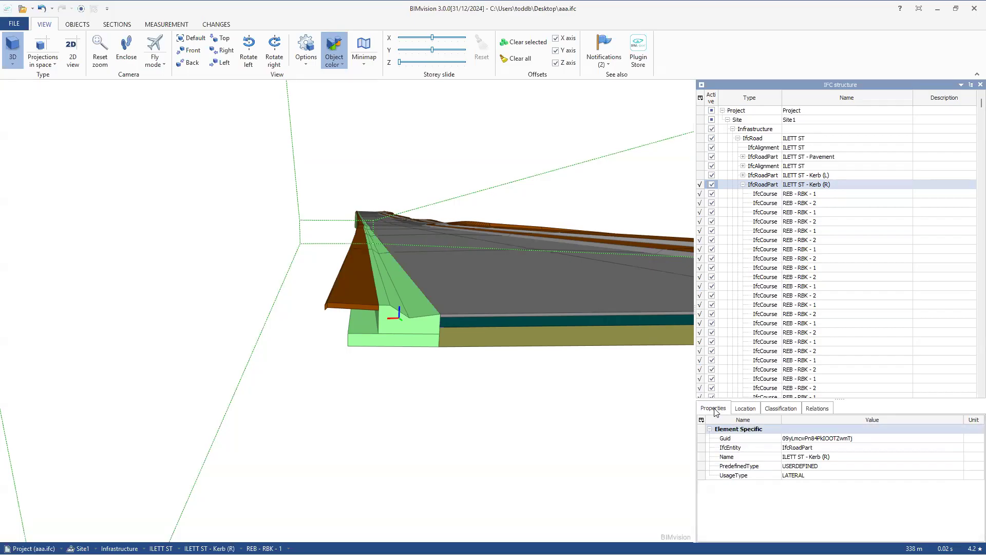
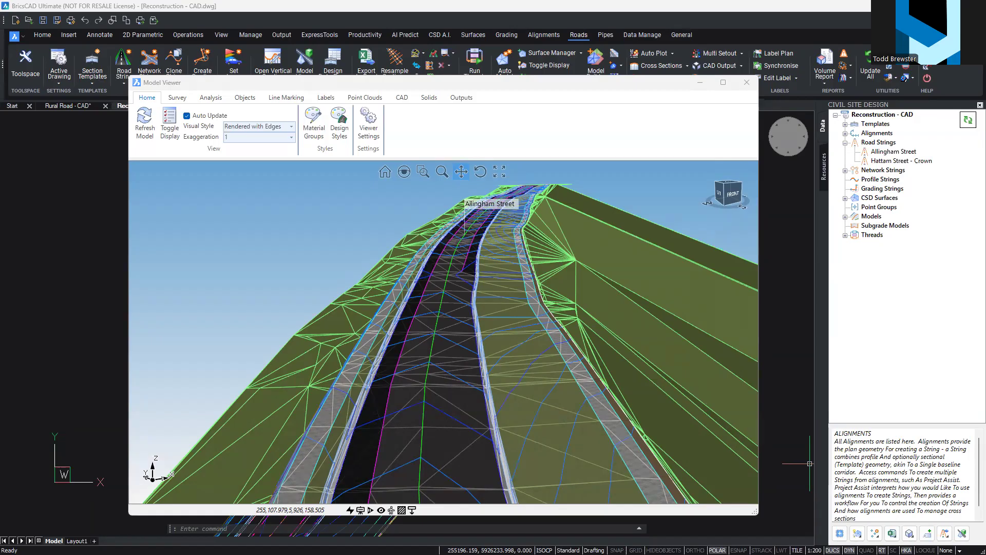
pyautogui.rightClick(878, 197)
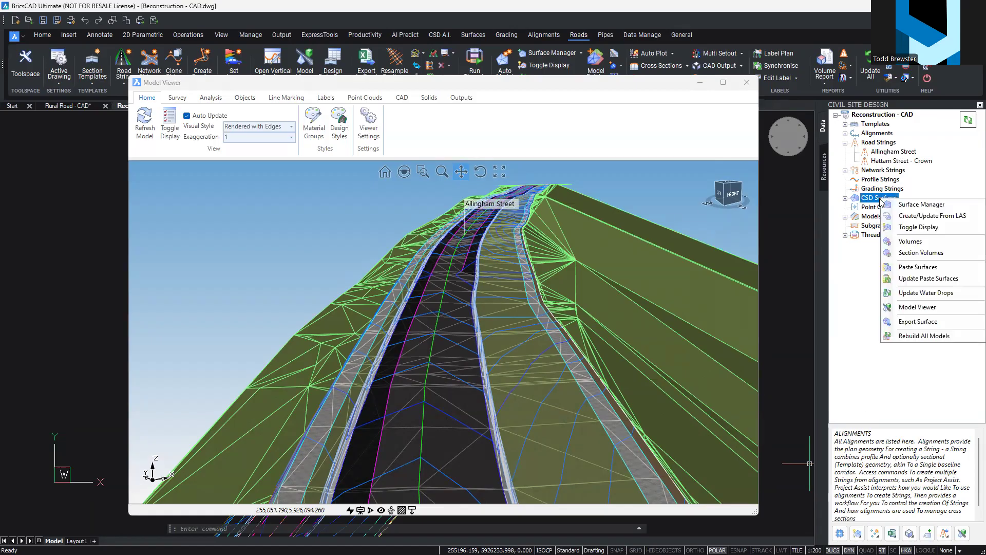
pyautogui.click(912, 226)
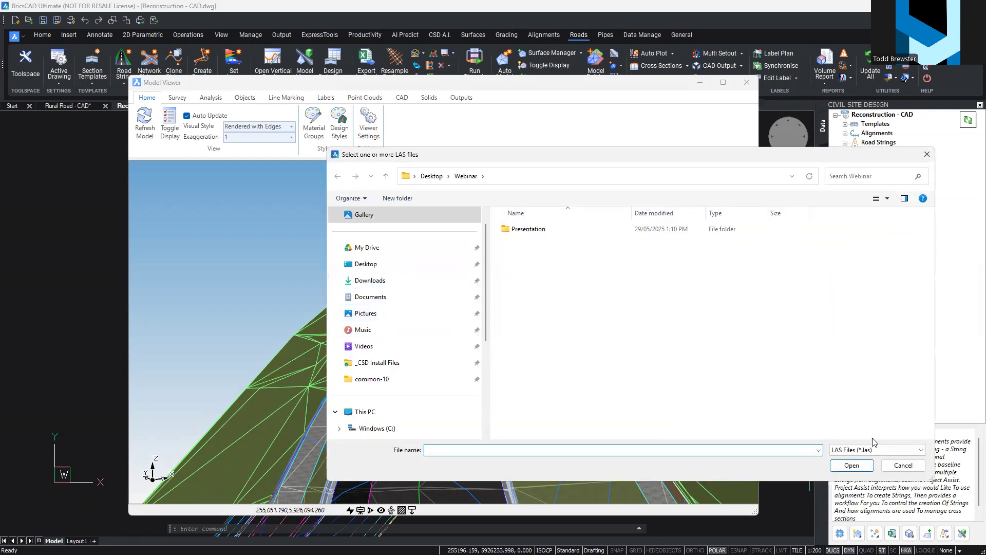
pyautogui.click(902, 466)
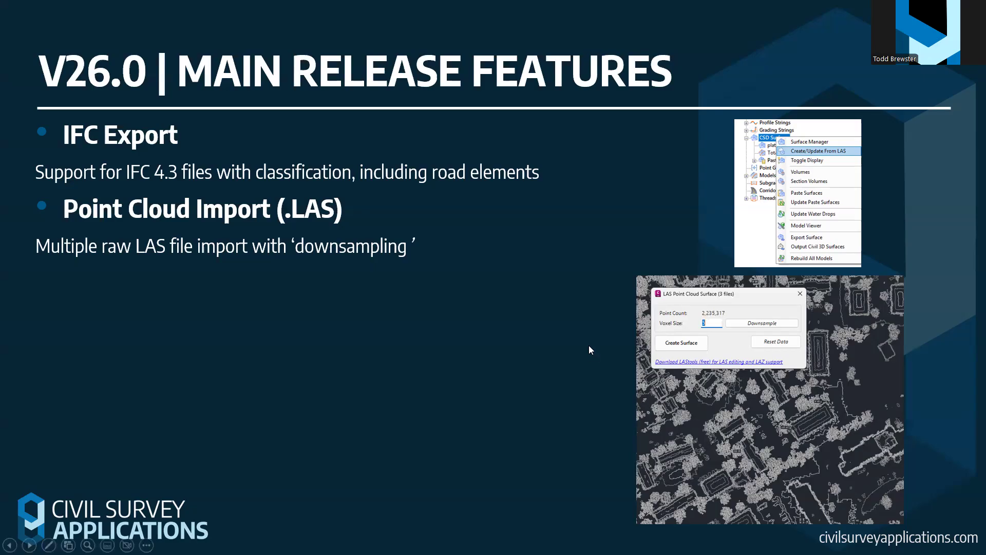
# Switch back to the Reconstruction - CAD drawing in BricsCAD and examine the Allingham Street pavement, kerbs and batters in the Model Viewer
pyautogui.hotkey('alt', 'Tab')
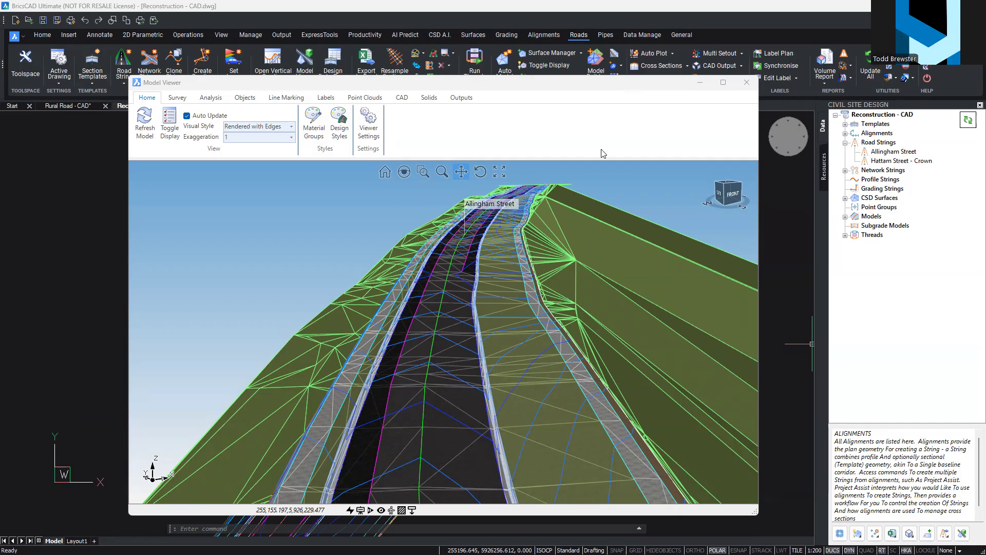
pyautogui.moveTo(462, 313); pyautogui.dragTo(471, 293)
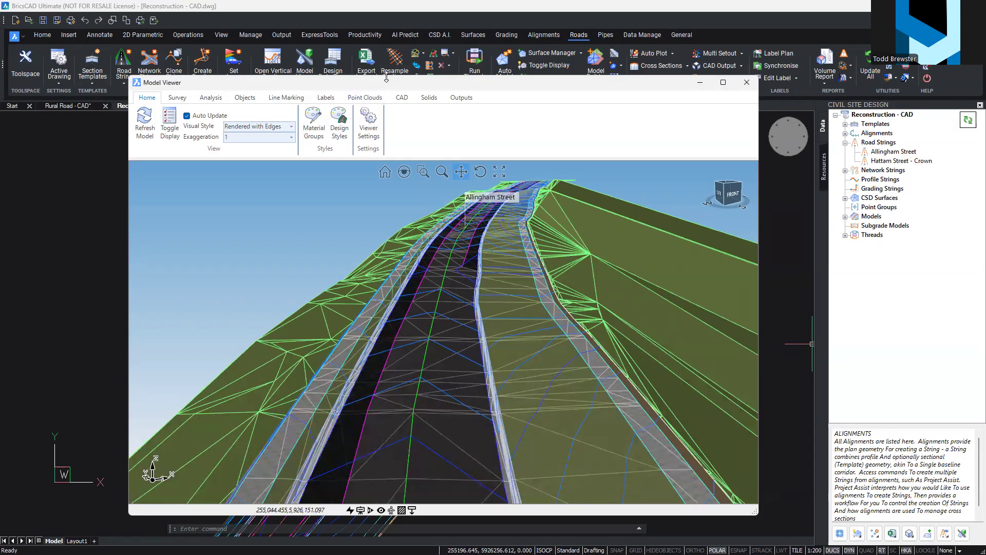
pyautogui.moveTo(387, 77); pyautogui.dragTo(386, 131)
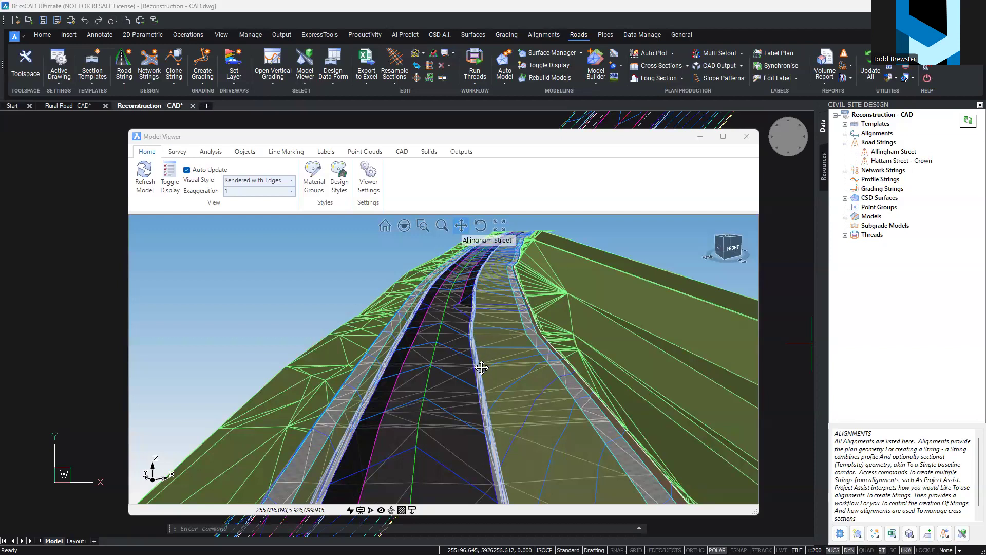
pyautogui.scroll(-5, 481, 367)
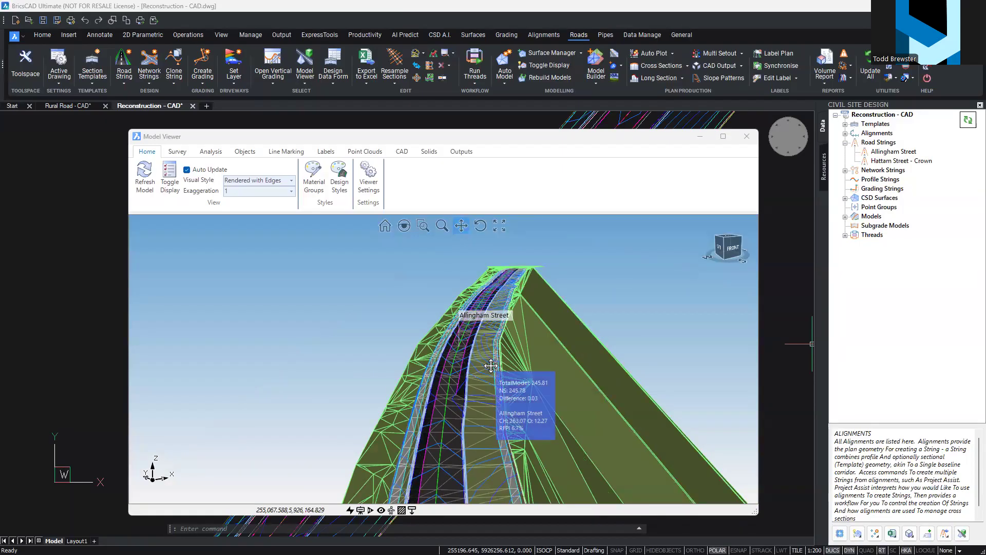
pyautogui.scroll(1, 454, 387)
pyautogui.scroll(2, 461, 385)
pyautogui.moveTo(429, 387); pyautogui.dragTo(446, 384, button='middle')
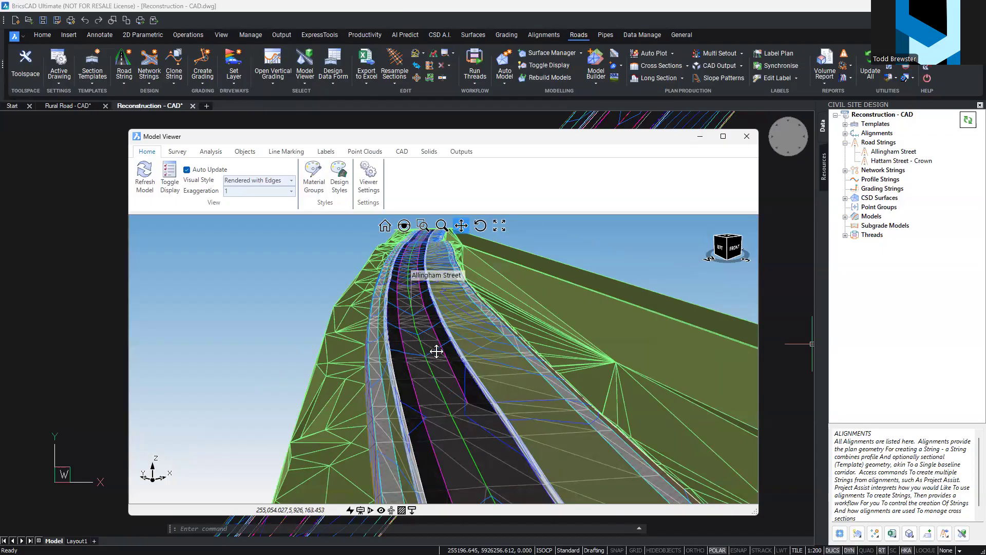
pyautogui.scroll(4, 436, 352)
pyautogui.moveTo(464, 334); pyautogui.dragTo(456, 336, button='middle')
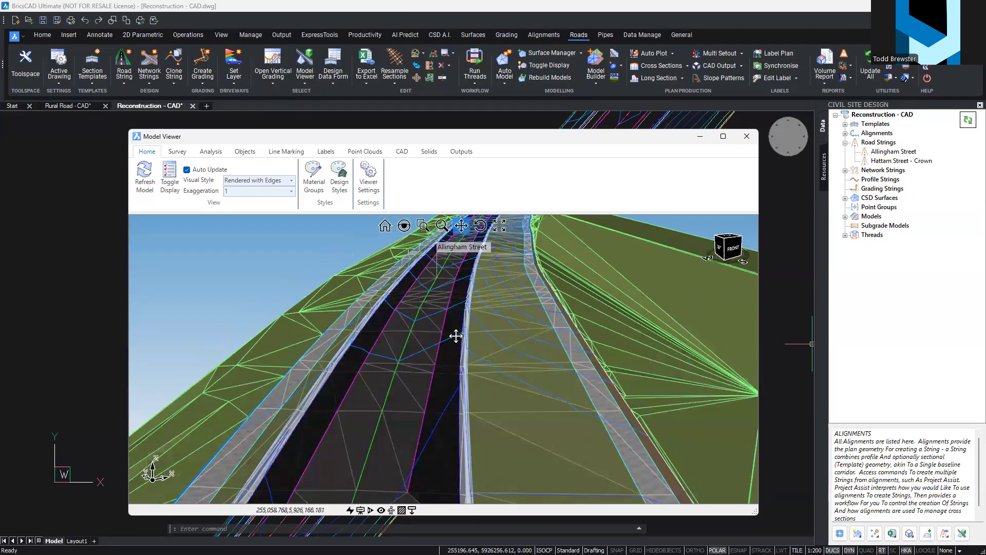
# Open the Design Data Form for the Allingham Street road string, arranging the windows so the model stays partly in view
pyautogui.moveTo(431, 139); pyautogui.dragTo(382, 134)
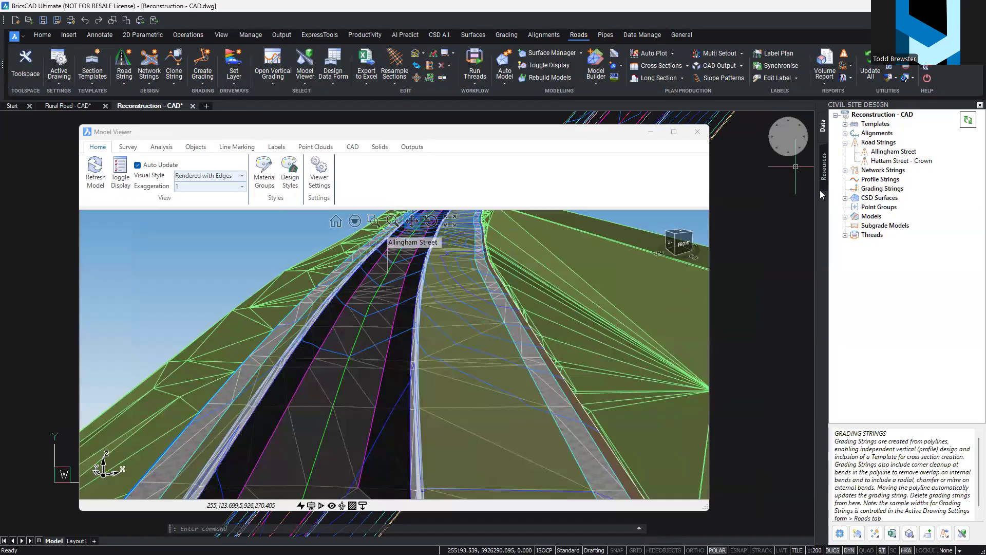
pyautogui.rightClick(878, 152)
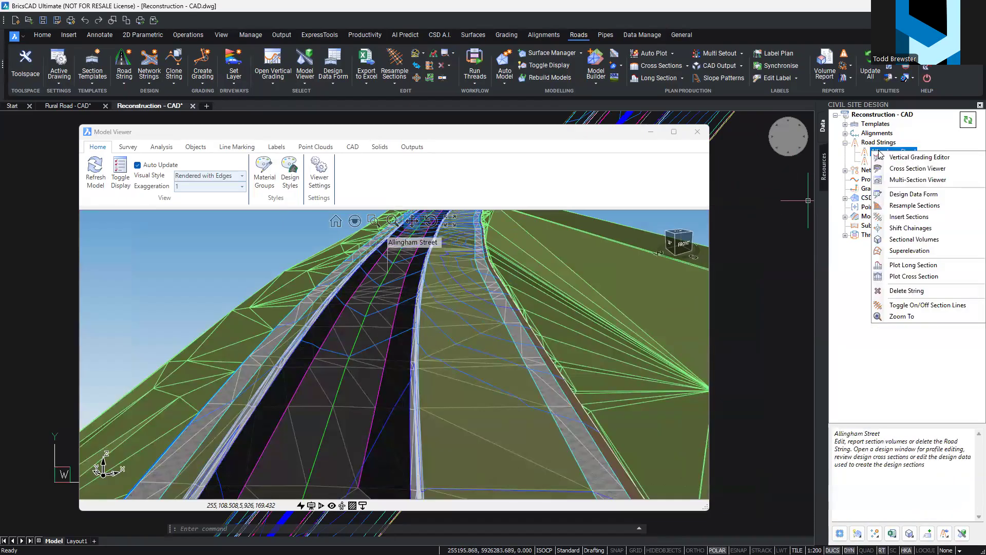
pyautogui.click(902, 195)
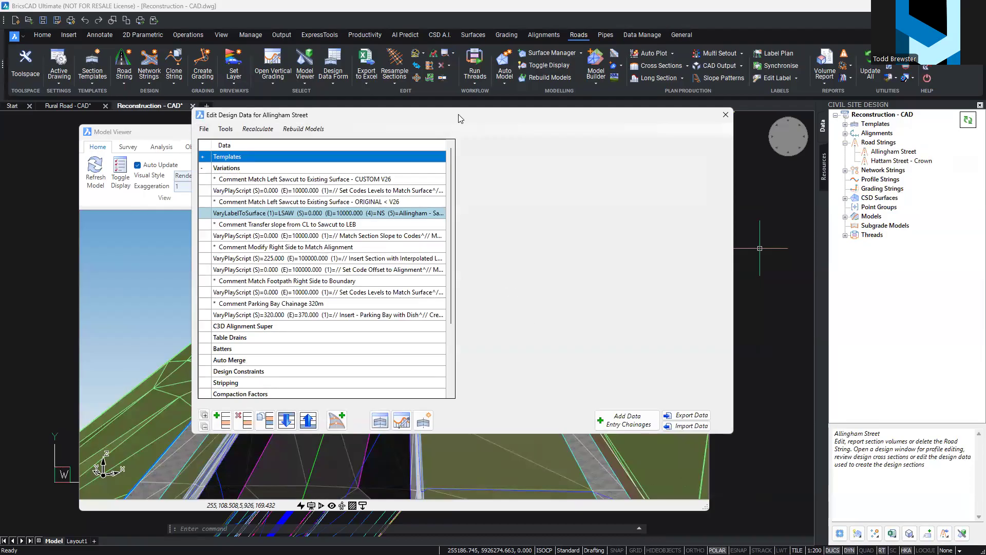
pyautogui.moveTo(458, 115); pyautogui.dragTo(617, 114)
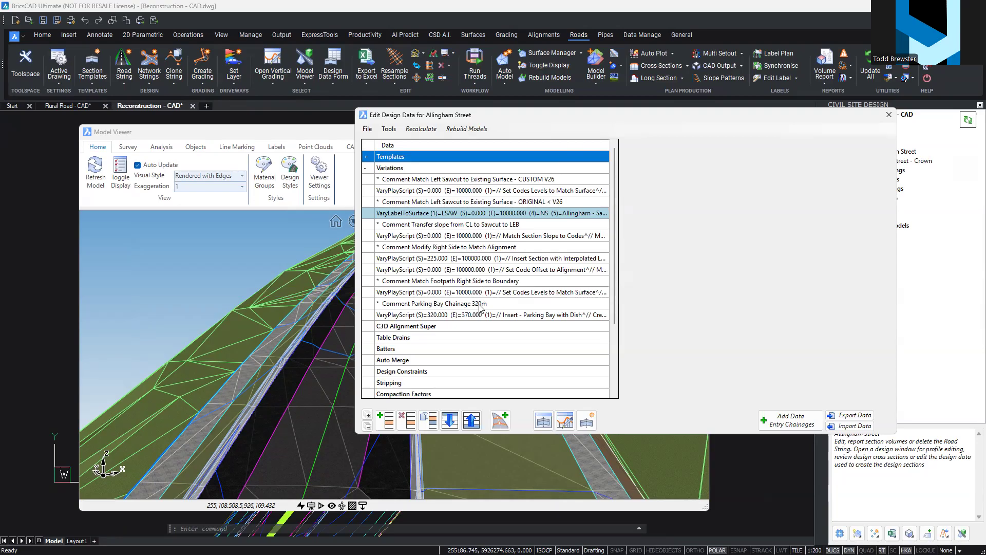
# Start adding a Custom Variation to Allingham Street's variations and arrange the selection windows over the design data form
pyautogui.doubleClick(417, 173)
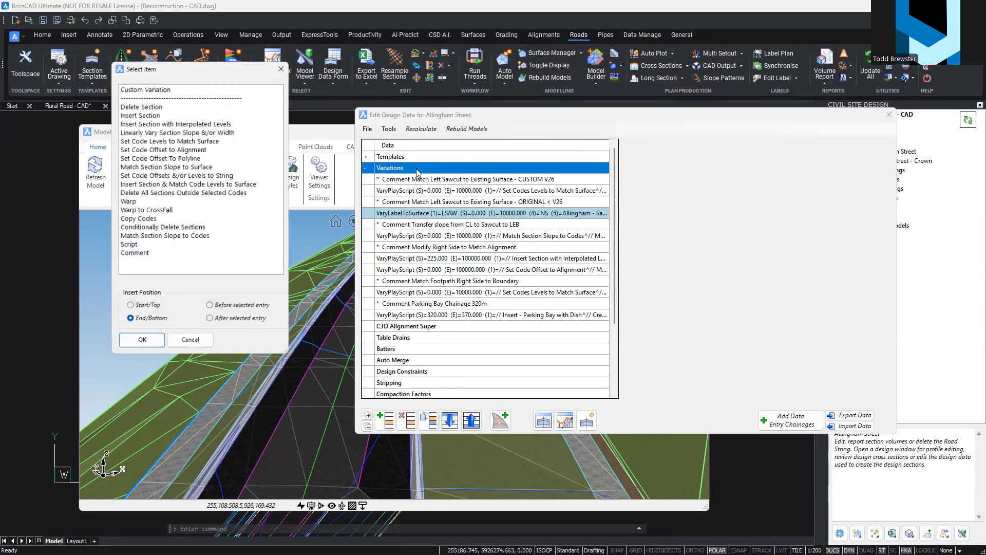
pyautogui.moveTo(171, 77); pyautogui.dragTo(335, 135)
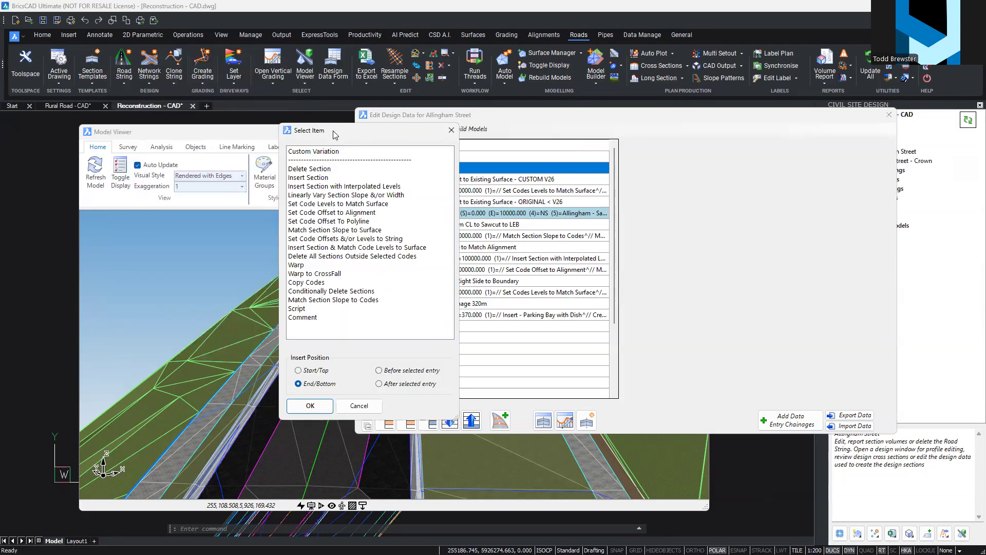
pyautogui.doubleClick(317, 152)
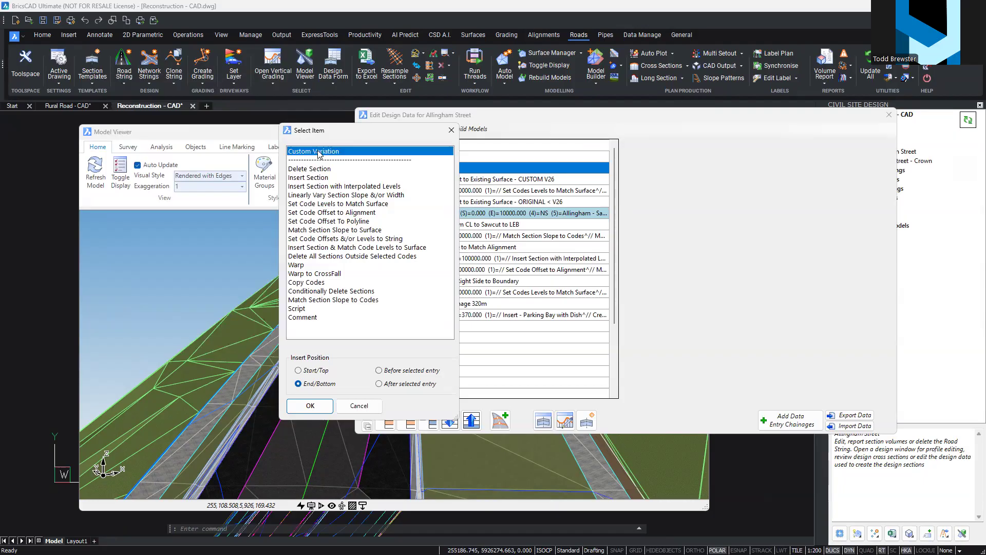
pyautogui.moveTo(414, 92); pyautogui.dragTo(477, 143)
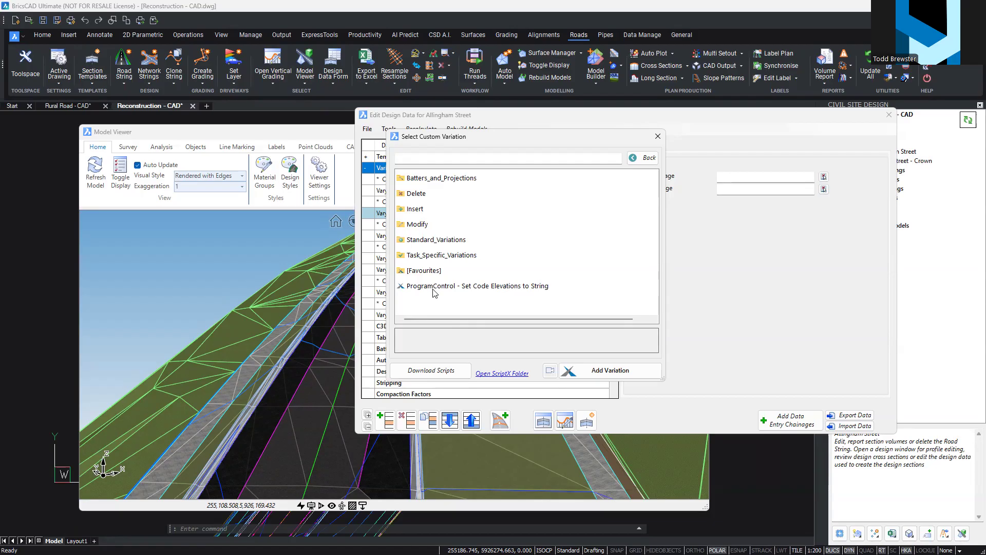
# Browse the available custom variations in the Batters_and_Projections and Modify folders
pyautogui.click(430, 298)
pyautogui.doubleClick(443, 180)
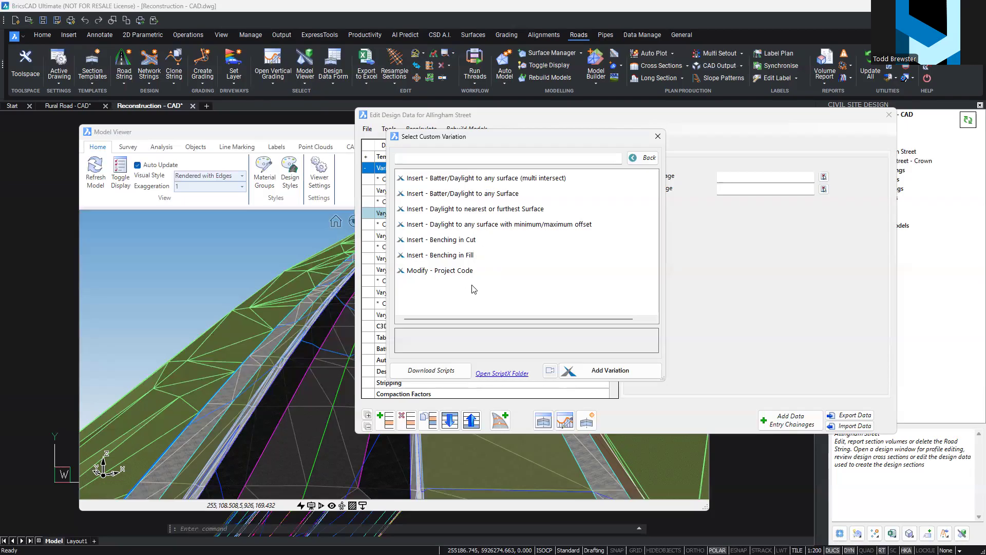
pyautogui.click(642, 159)
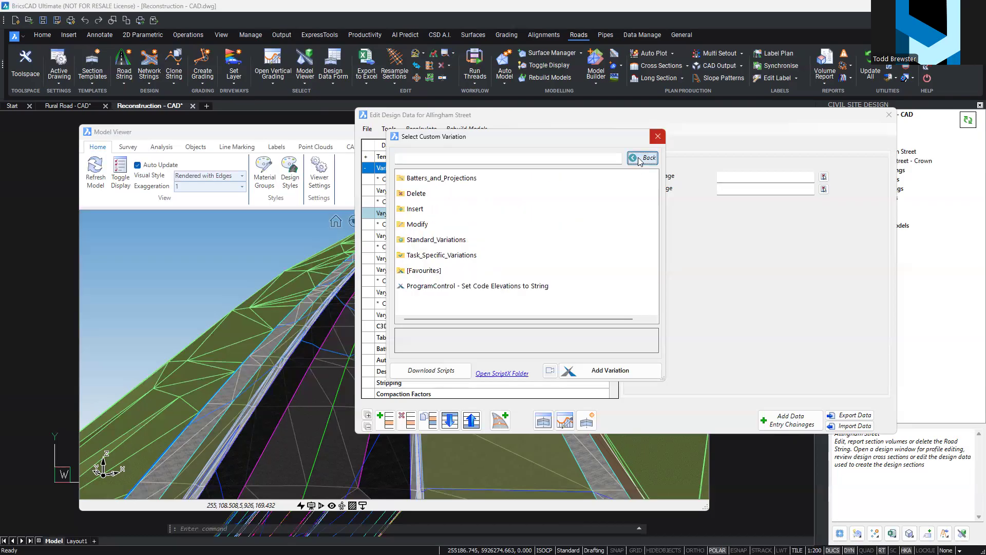
pyautogui.doubleClick(416, 228)
pyautogui.scroll(-1, 443, 196)
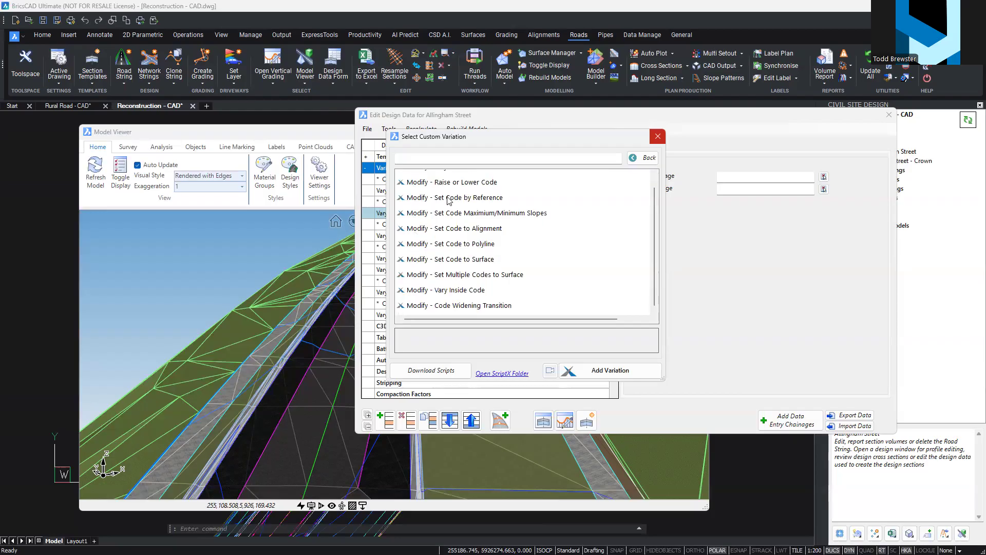
pyautogui.scroll(1, 471, 279)
pyautogui.click(642, 157)
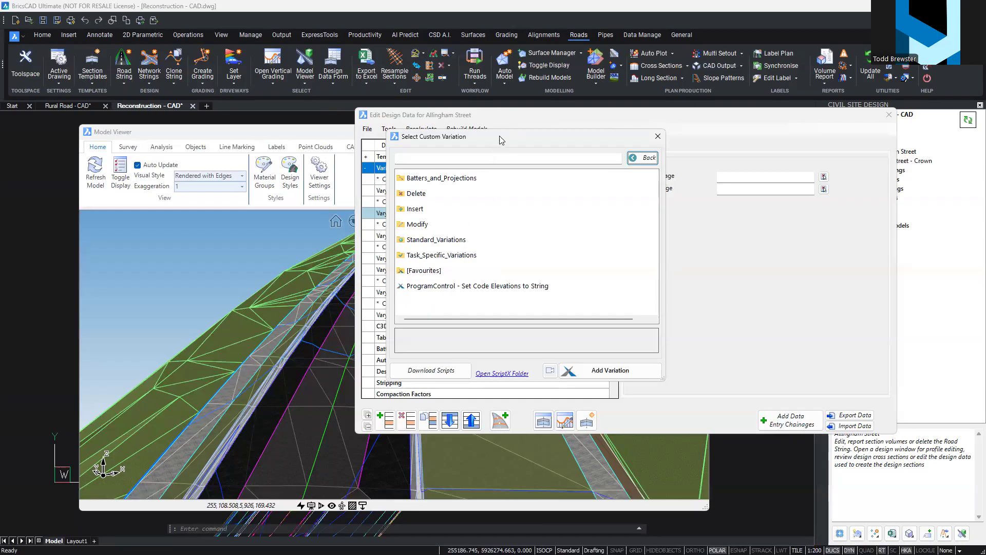
# Open the ScriptX folder on disk and examine its variation folders and the script files in Batters_and_Projections
pyautogui.moveTo(496, 137); pyautogui.dragTo(404, 98)
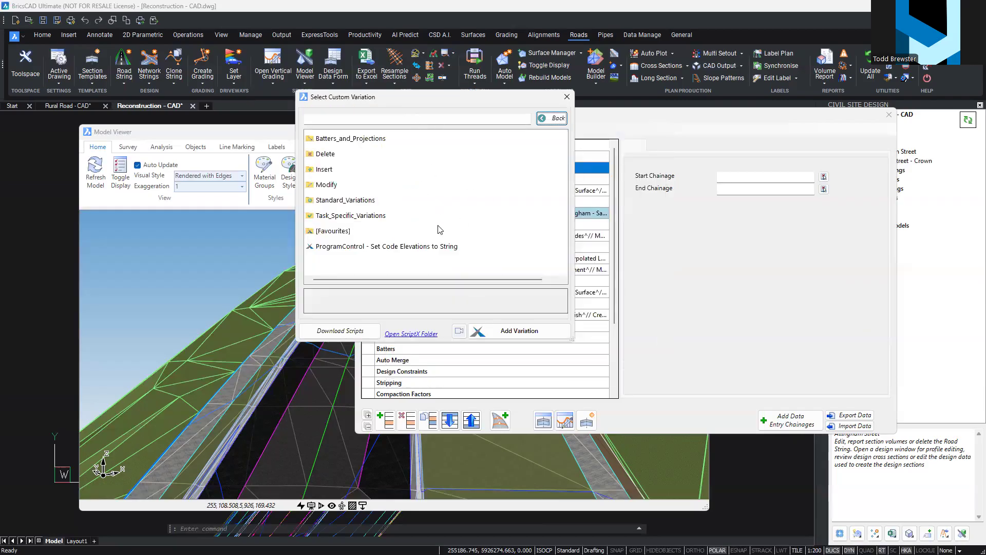
pyautogui.click(399, 334)
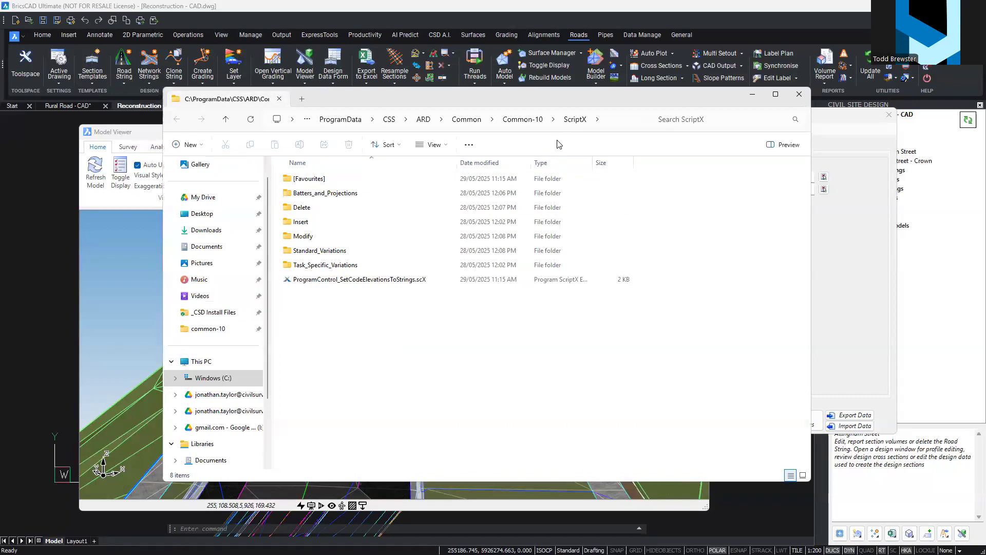
pyautogui.click(332, 181)
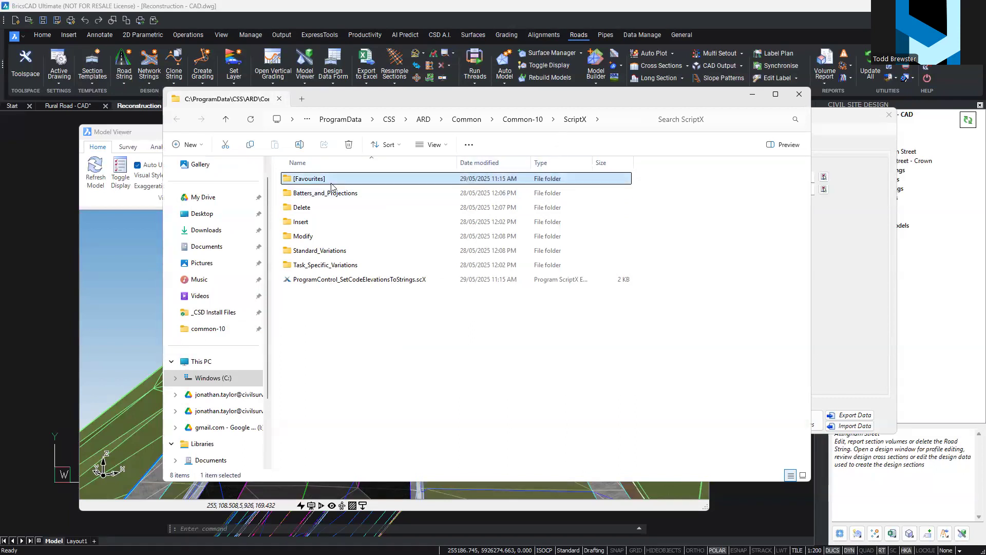
pyautogui.keyDown('shift'); pyautogui.click(326, 265); pyautogui.keyUp('shift')
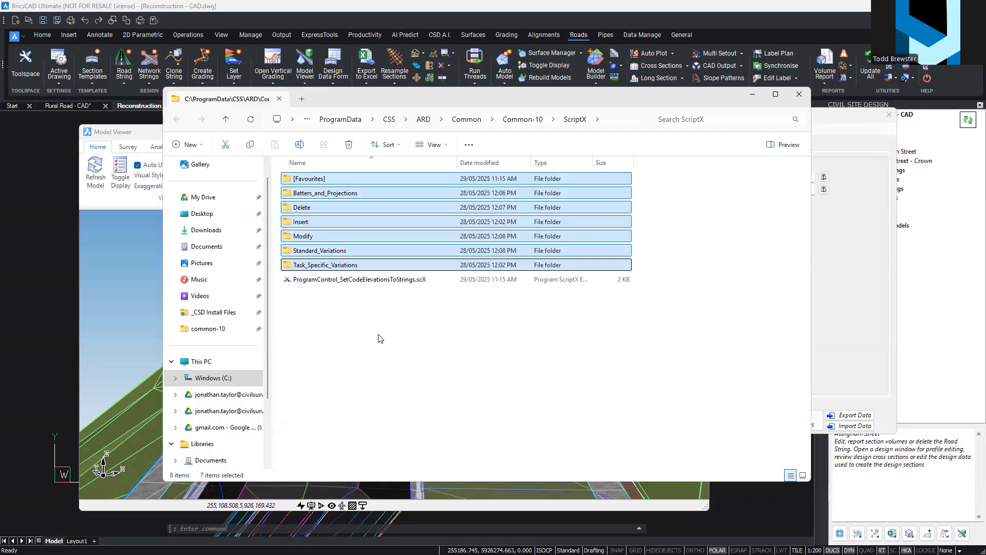
pyautogui.click(380, 338)
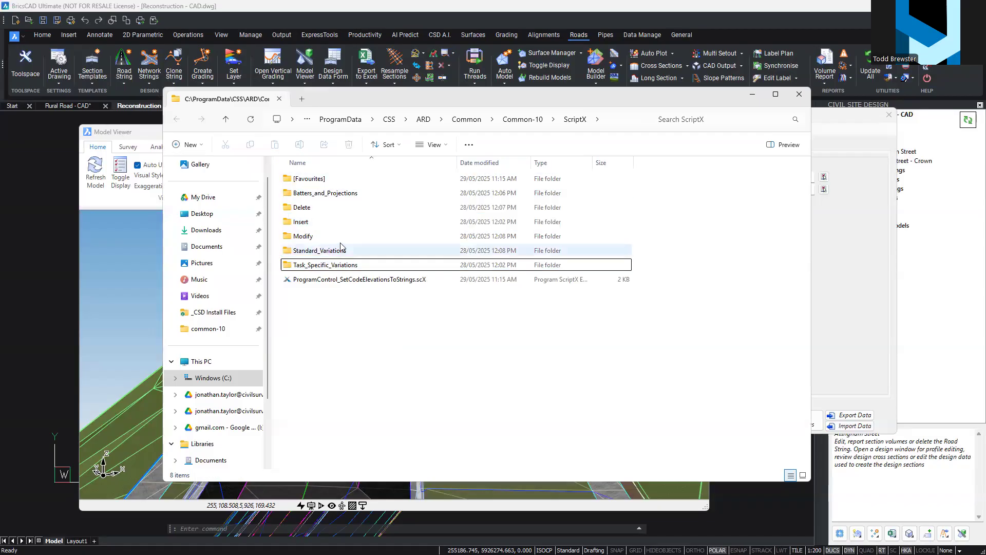
pyautogui.doubleClick(329, 193)
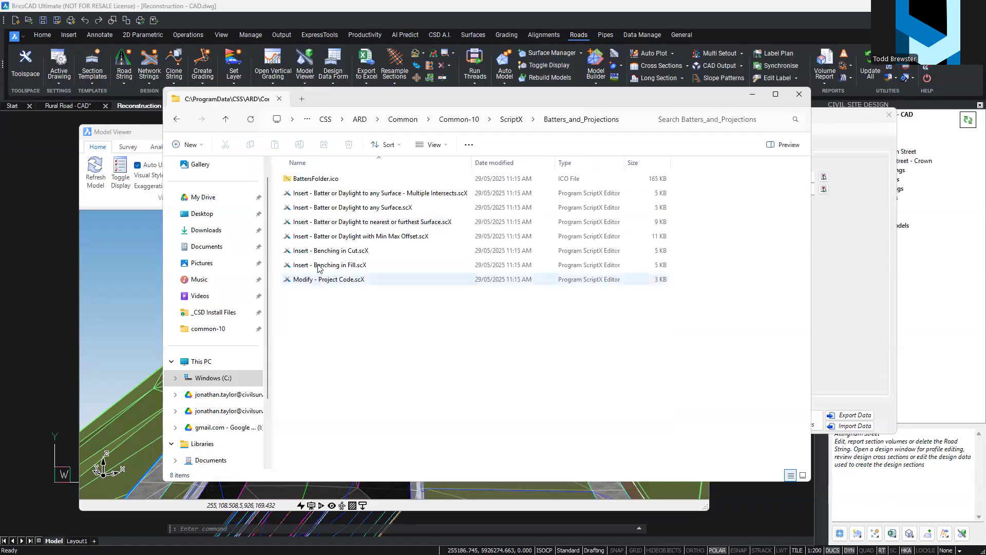
pyautogui.click(181, 121)
pyautogui.click(410, 329)
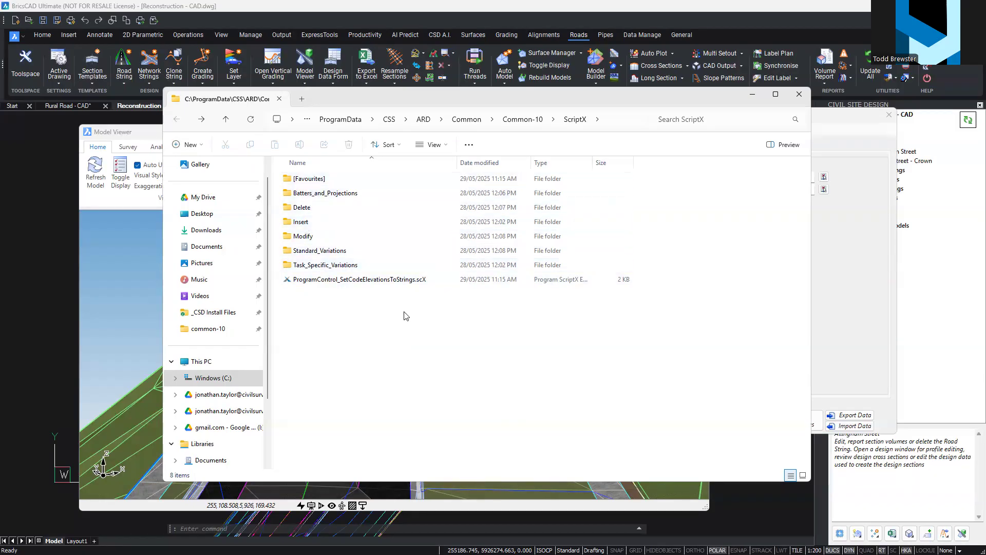
# Create a new folder named Webinar inside the ScriptX folder
pyautogui.rightClick(335, 313)
pyautogui.moveTo(414, 440)
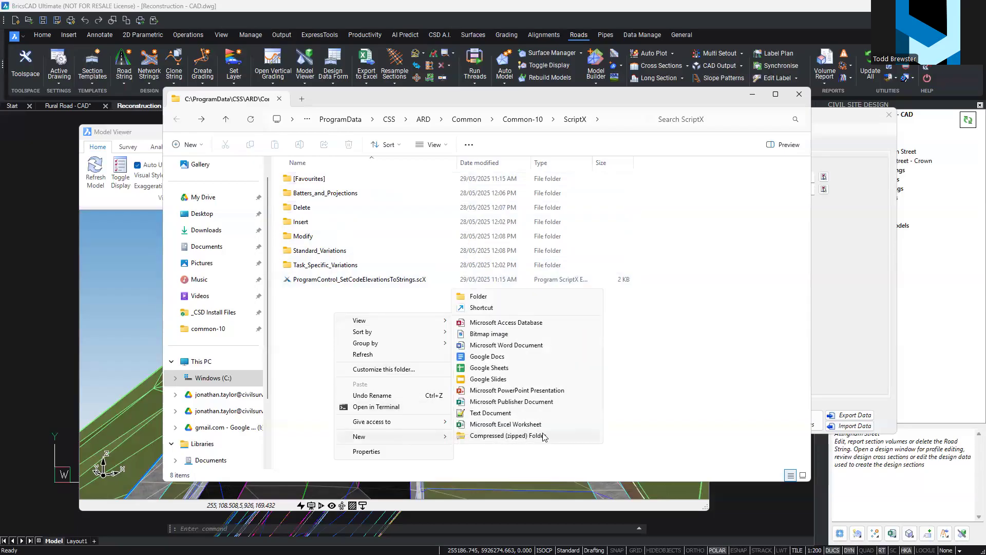
pyautogui.click(497, 297)
pyautogui.write('Webinar')
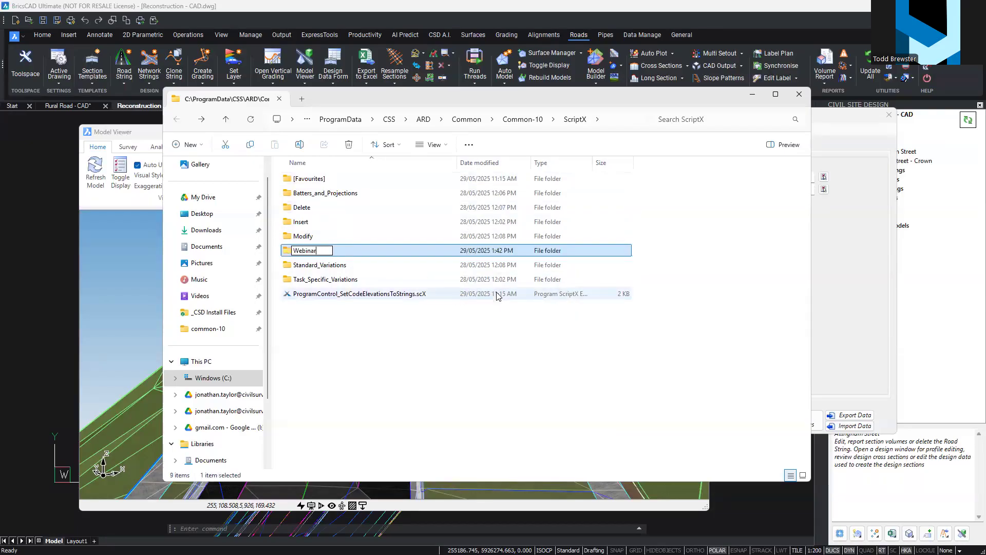
pyautogui.press('Return')
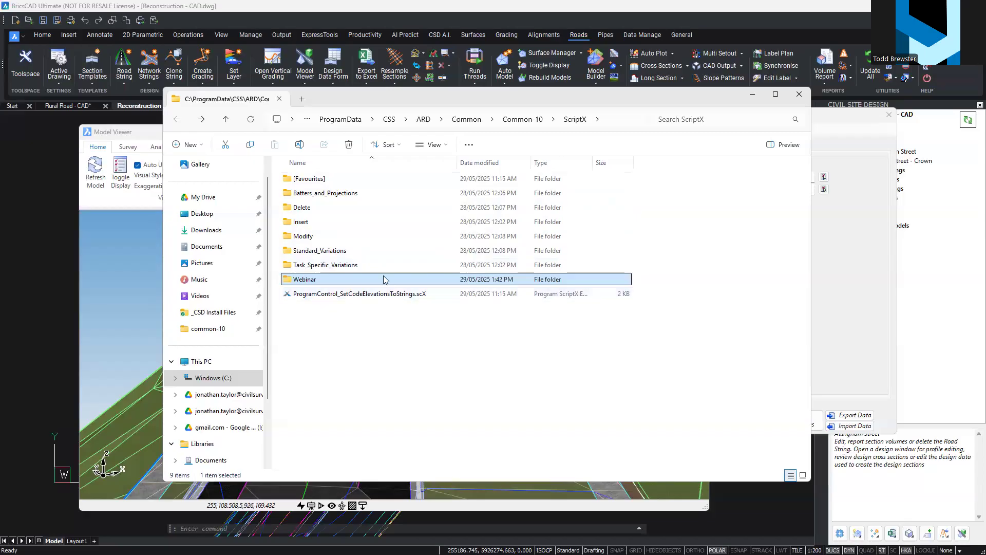
# Copy the Insert - Benching in Fill.scX script from Batters_and_Projections into the Webinar folder
pyautogui.doubleClick(316, 196)
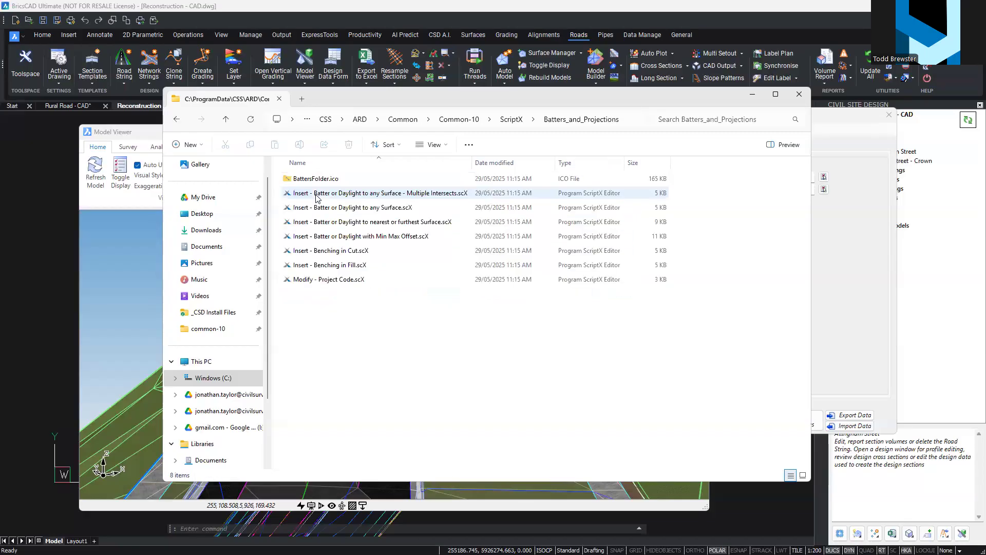
pyautogui.click(317, 266)
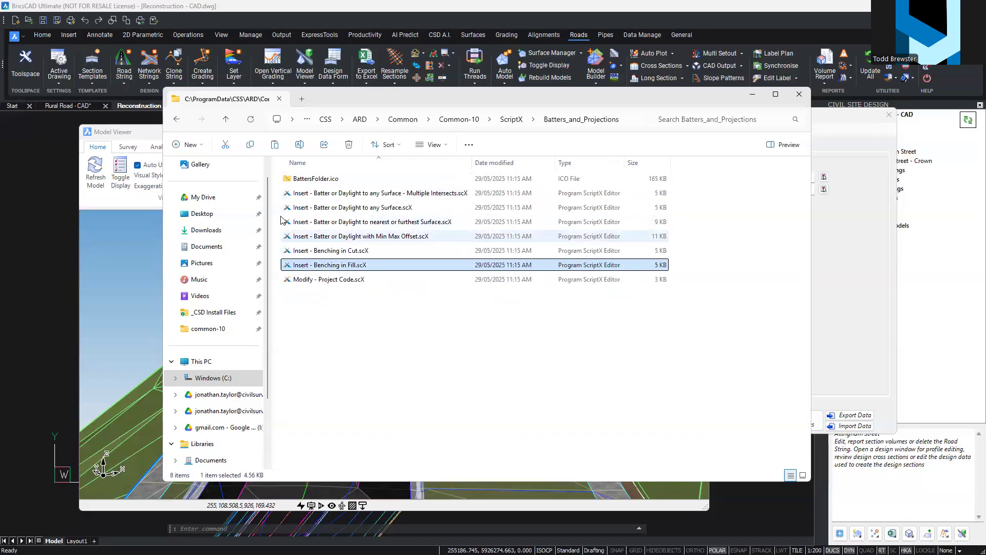
pyautogui.click(176, 118)
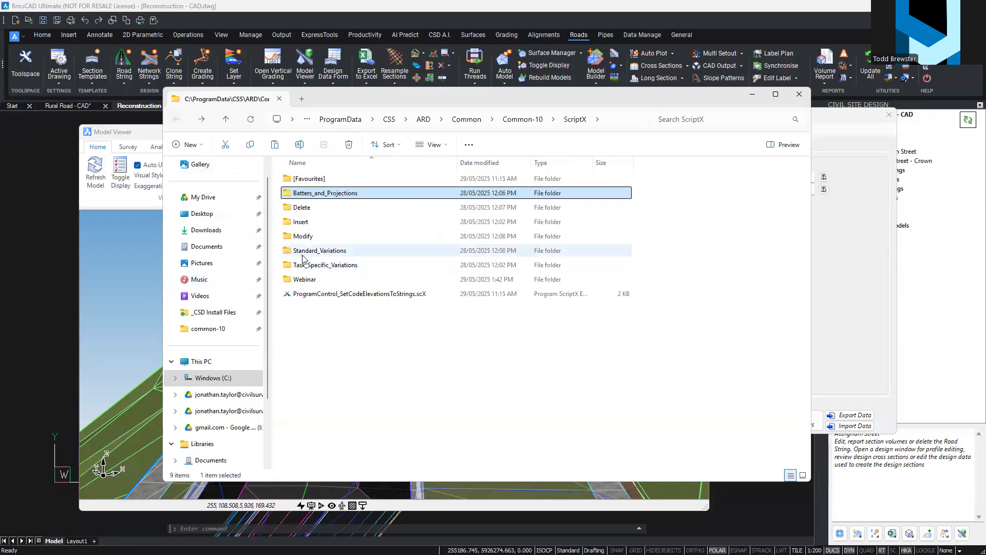
pyautogui.doubleClick(359, 279)
pyautogui.hotkey('ctrl', 'v')
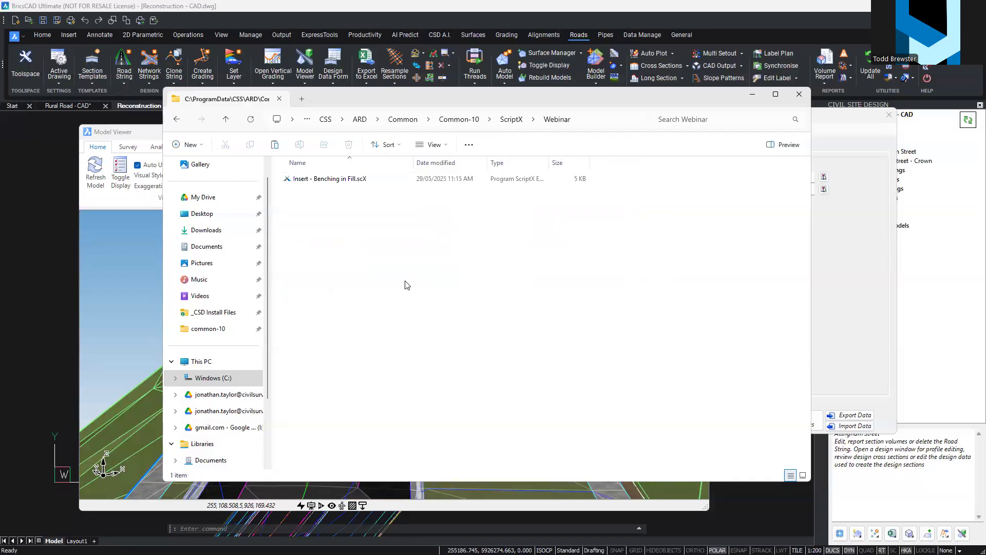
# Reload the custom variation list for Allingham Street and select Insert - Benching in Fill from the Webinar folder
pyautogui.click(848, 246)
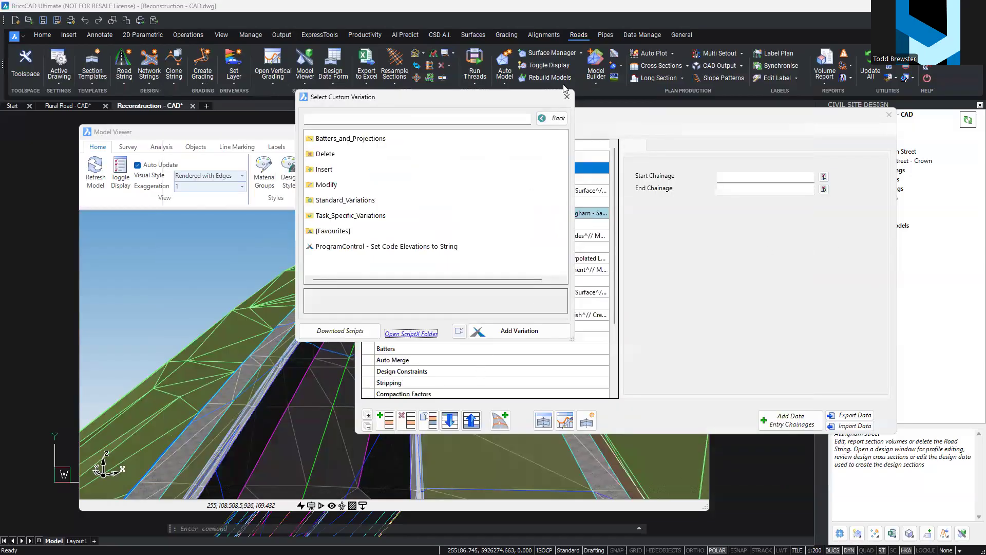
pyautogui.click(567, 97)
pyautogui.doubleClick(406, 169)
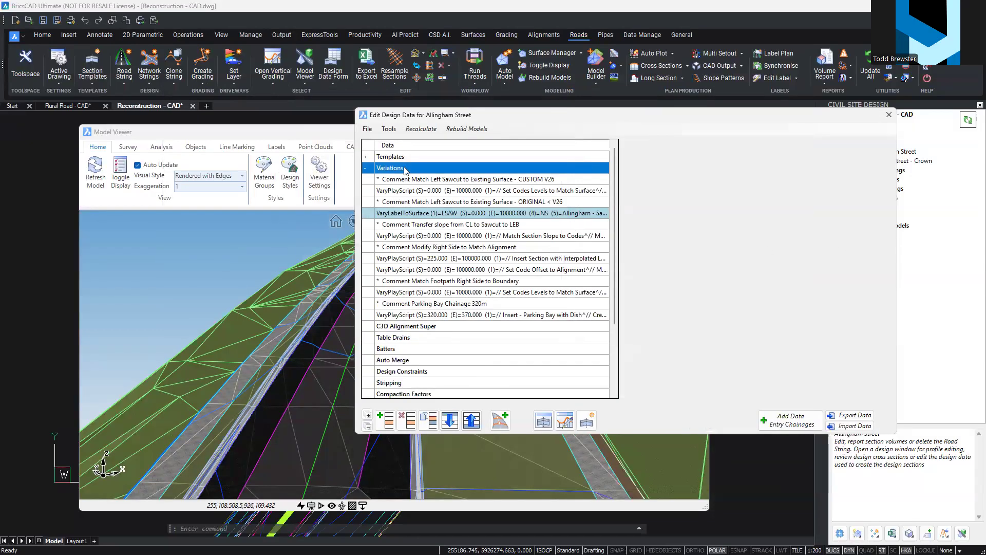
pyautogui.doubleClick(339, 151)
pyautogui.doubleClick(327, 231)
pyautogui.click(335, 140)
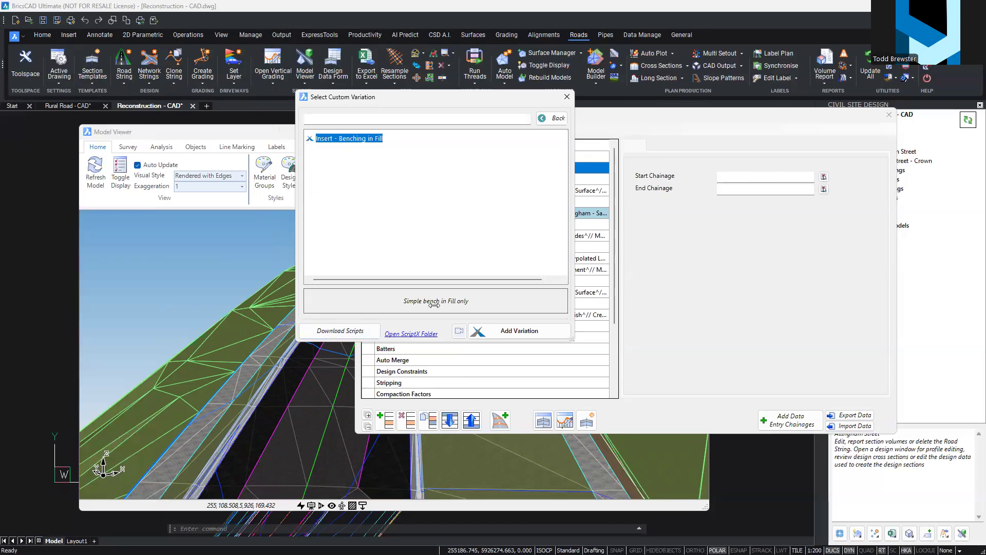
# Review the Batters_and_Projections variations and read the description of Insert - Benching in Cut
pyautogui.click(548, 121)
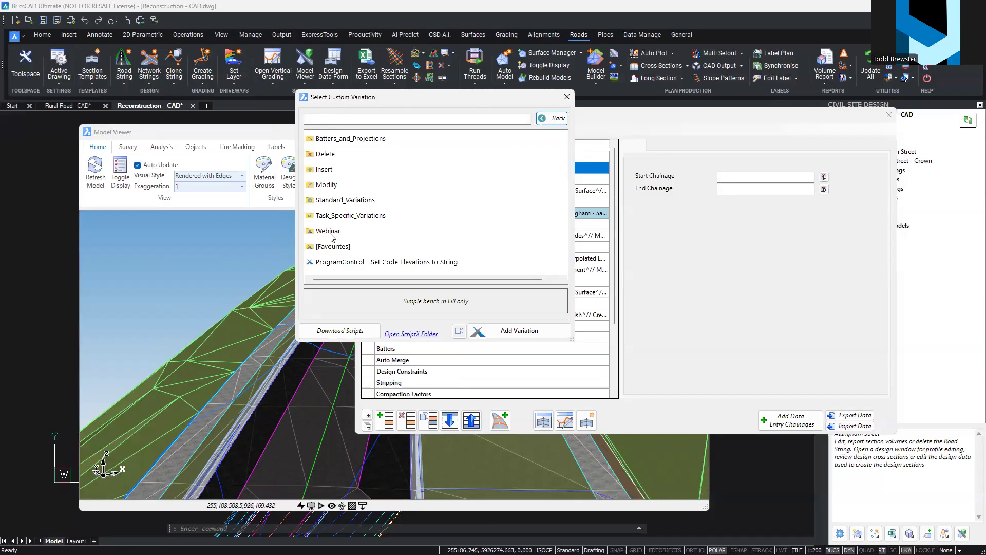
pyautogui.doubleClick(339, 139)
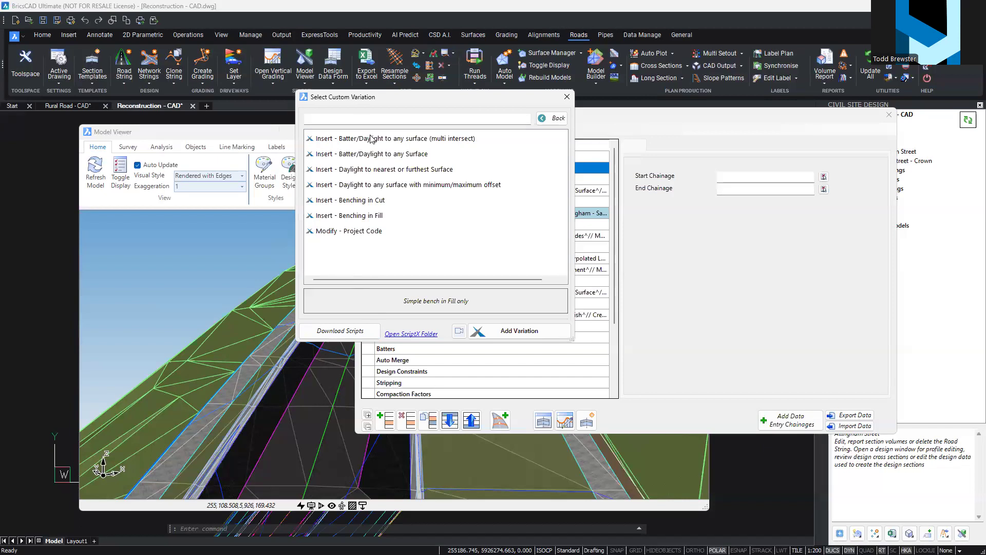
pyautogui.click(358, 204)
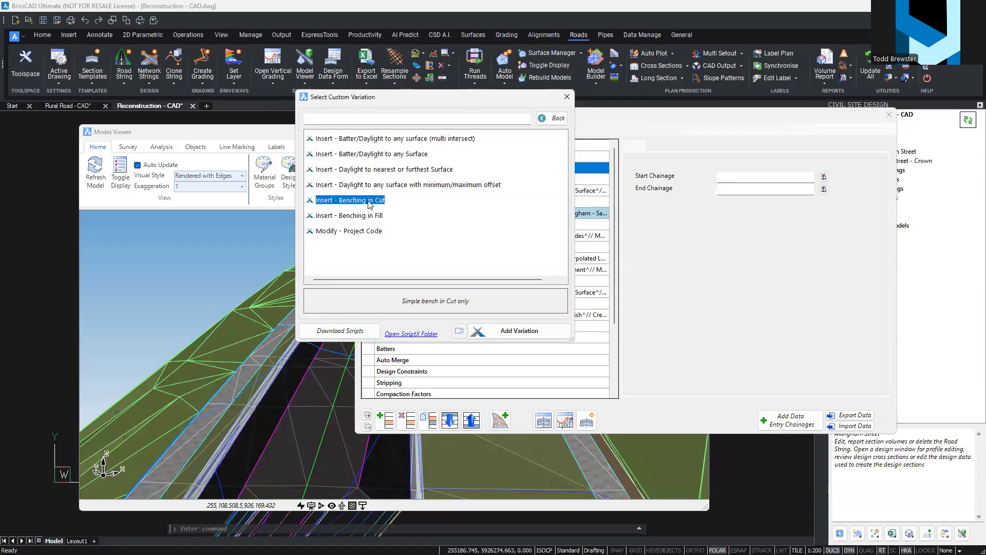
pyautogui.click(558, 118)
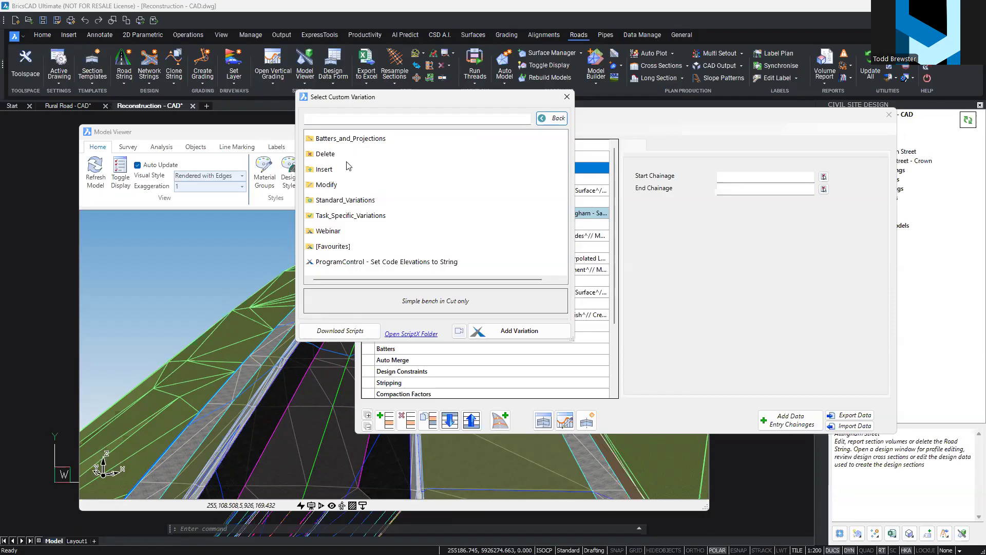
# Look through the full list of scripts in the Standard_Variations folder
pyautogui.click(344, 201)
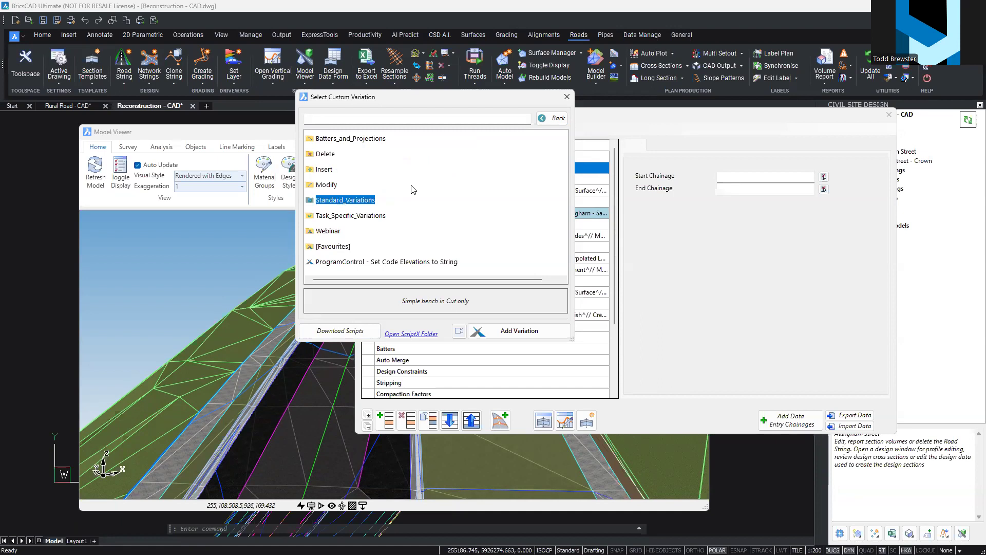
pyautogui.doubleClick(343, 201)
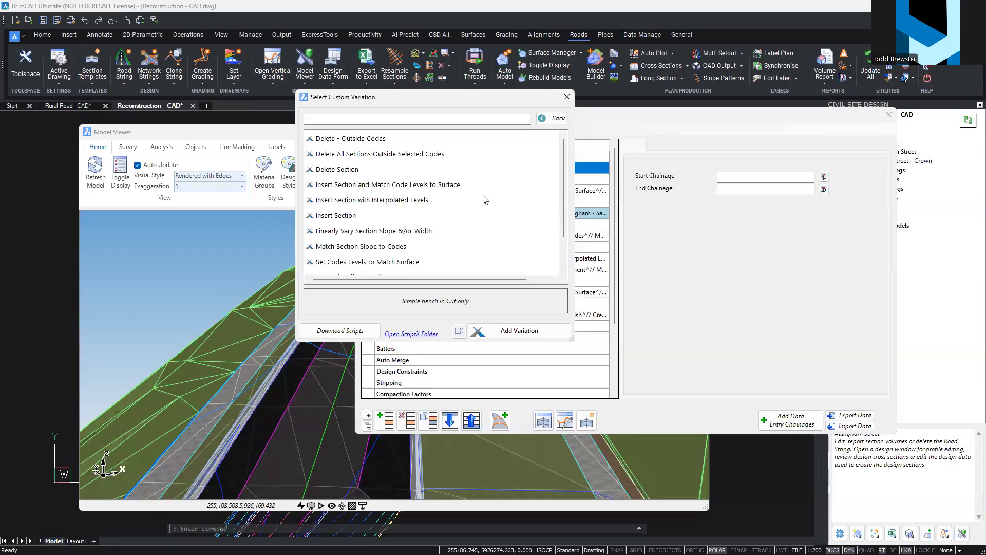
pyautogui.scroll(-1, 483, 200)
pyautogui.scroll(1, 483, 199)
pyautogui.scroll(-1, 475, 203)
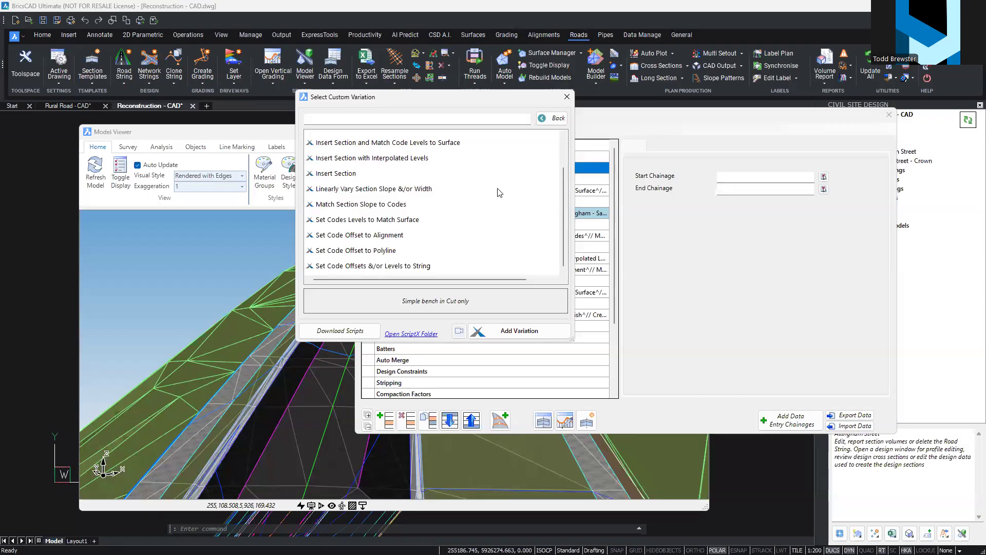
# Leave the custom variation selection and show the settings of the original pre-V26 left sawcut variation, VaryLabelToSurface
pyautogui.click(567, 97)
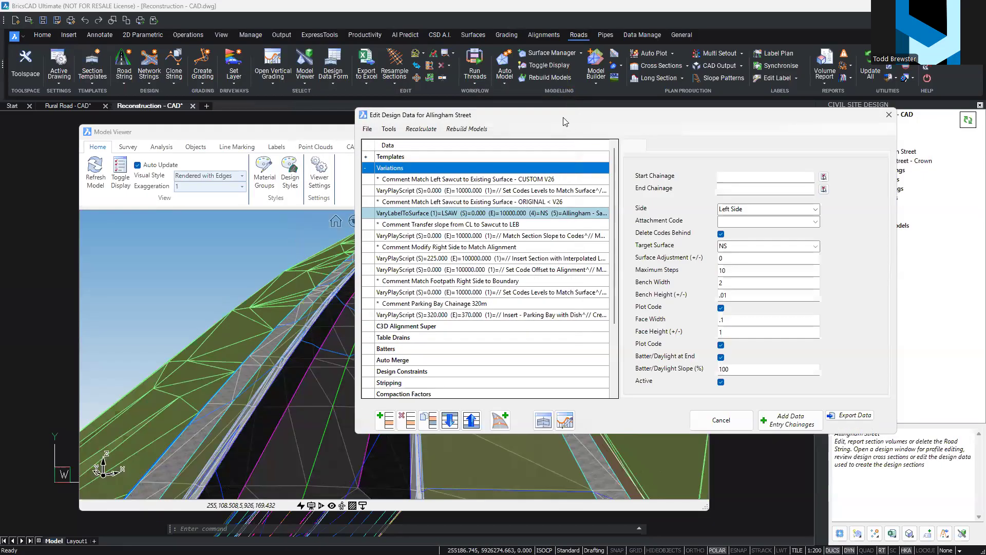
pyautogui.moveTo(569, 122); pyautogui.dragTo(466, 124)
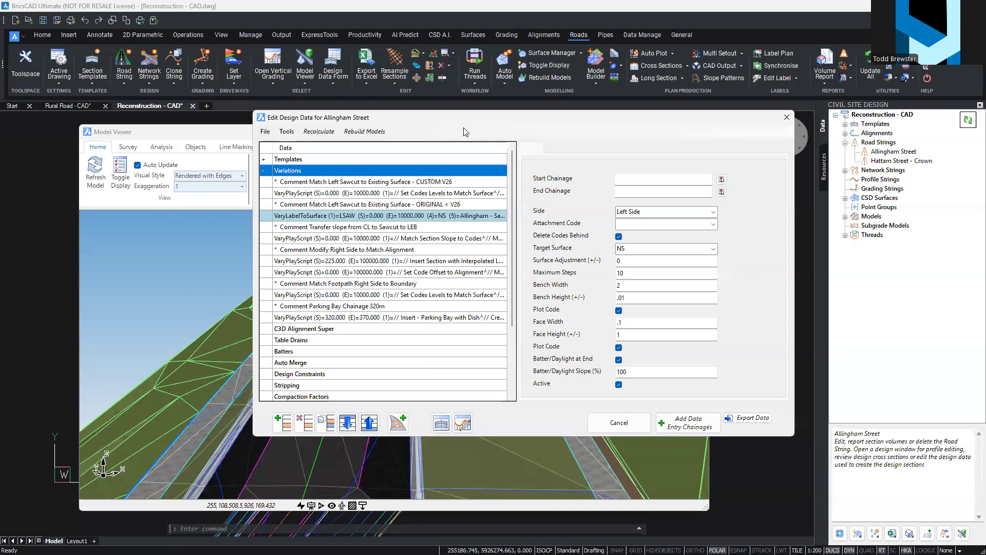
pyautogui.click(420, 219)
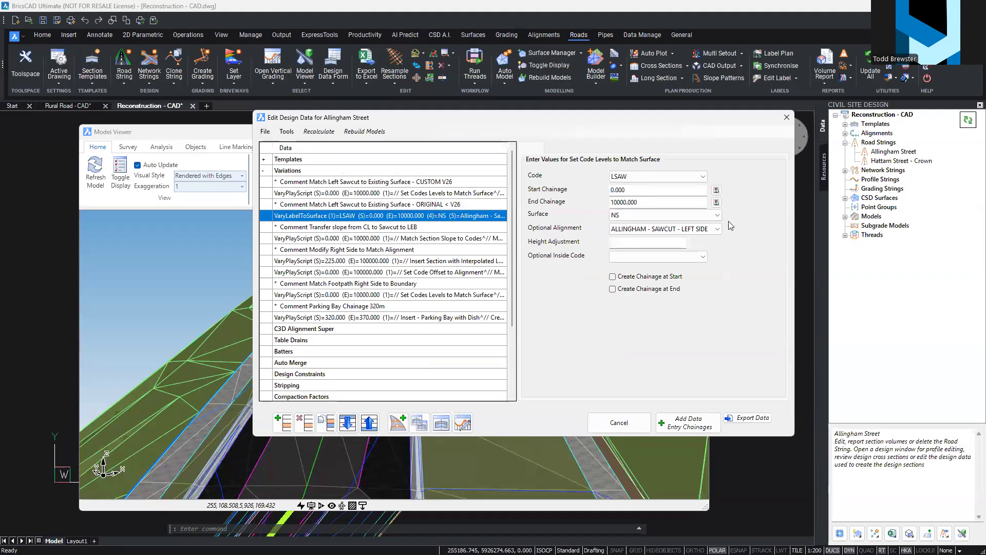
# Examine the settings of the custom V26 variation that matches LSAW levels to the NS surface, including its Active option
pyautogui.click(432, 194)
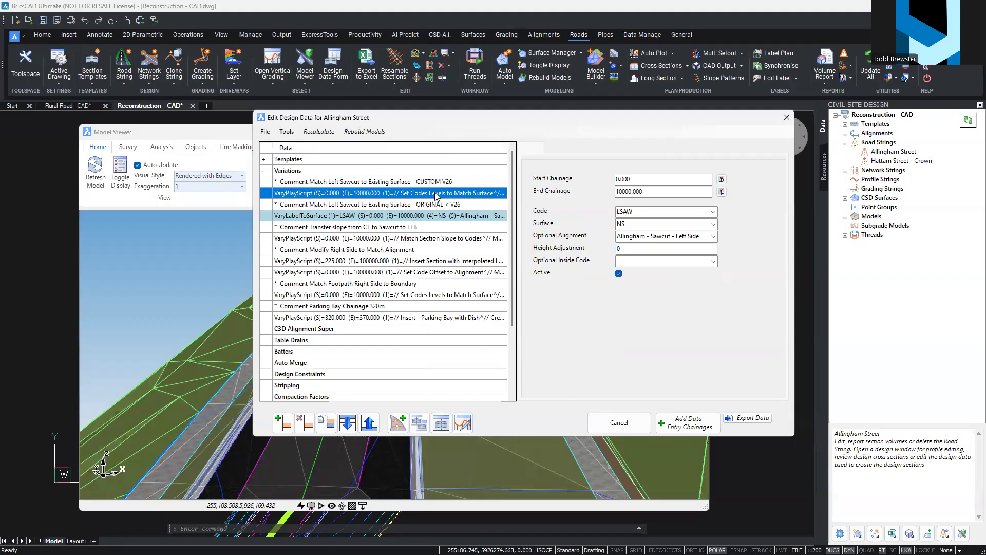
pyautogui.click(619, 273)
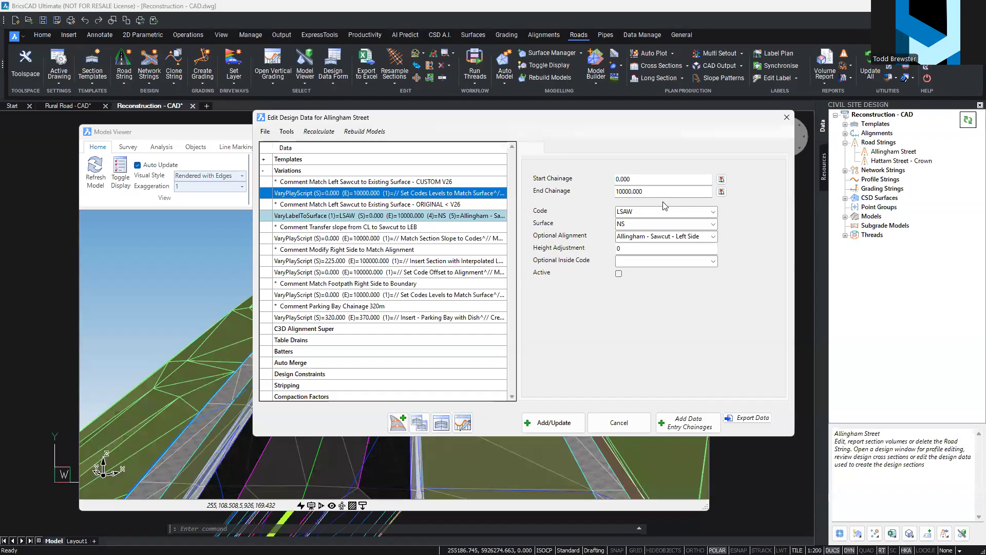
pyautogui.click(619, 273)
pyautogui.click(640, 418)
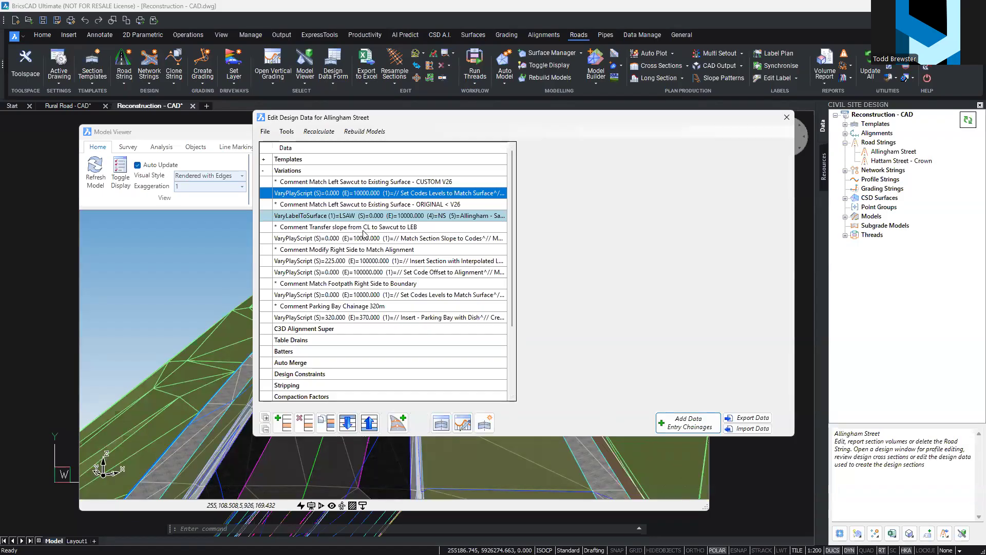
# Browse the standard scripts offered as custom variations for Allingham Street without adding one
pyautogui.doubleClick(321, 171)
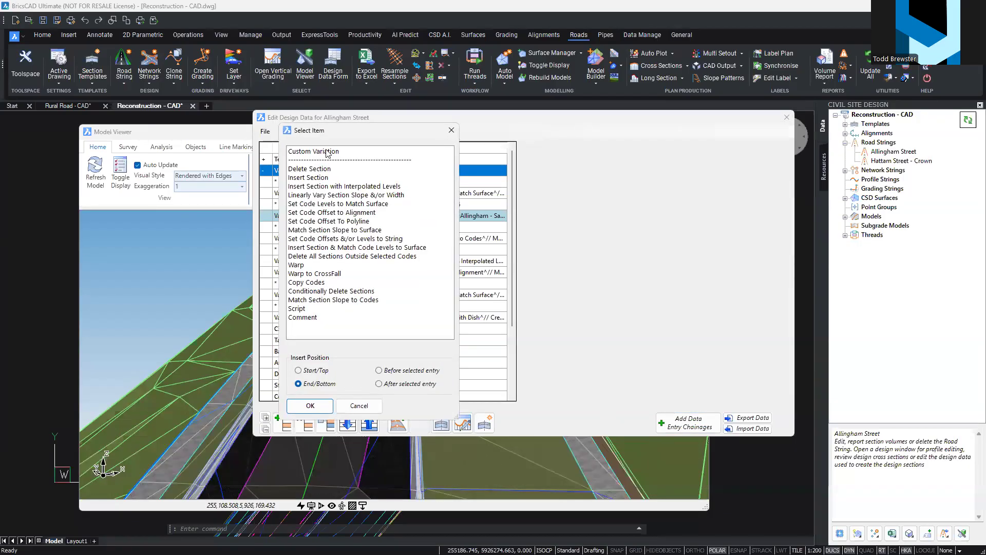
pyautogui.doubleClick(327, 152)
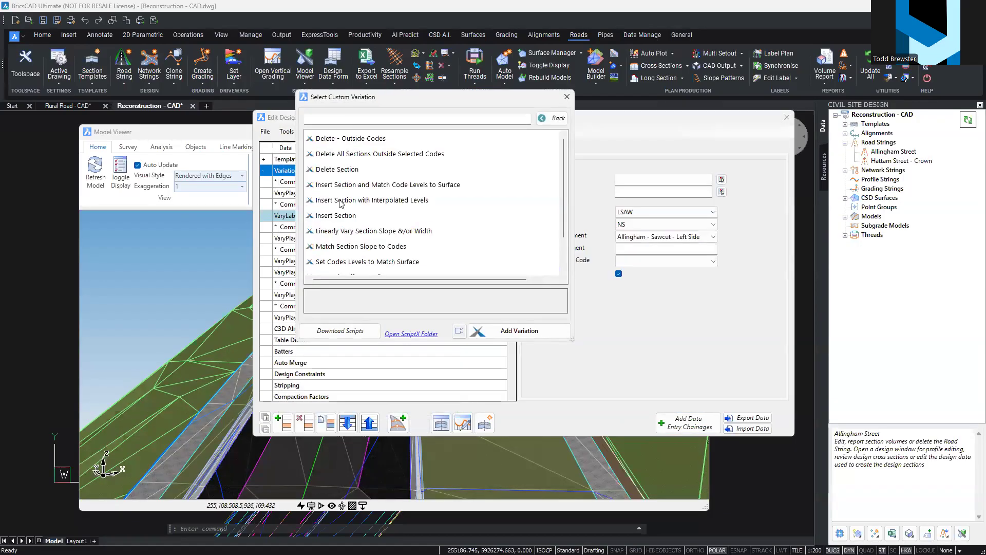
pyautogui.scroll(-1, 357, 186)
pyautogui.scroll(1, 358, 191)
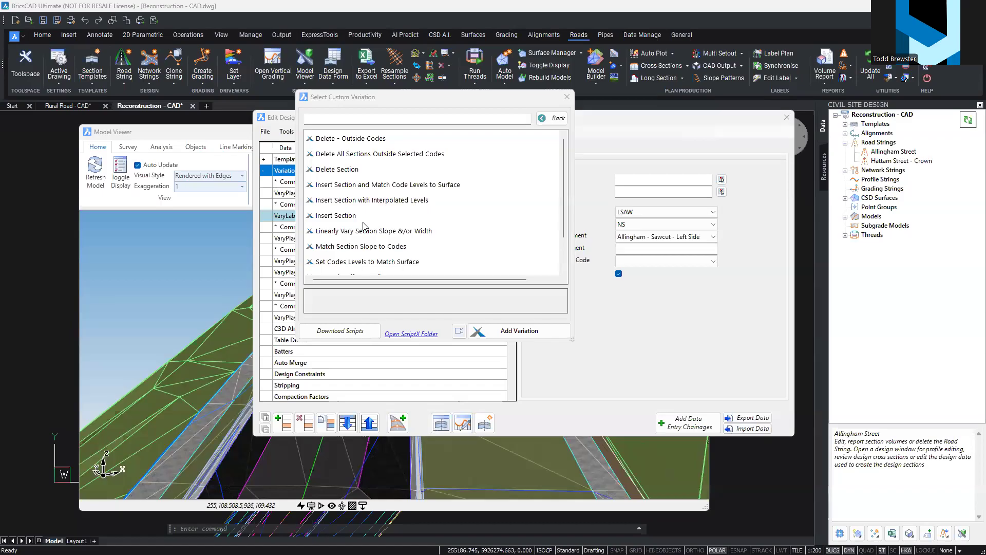
pyautogui.click(566, 96)
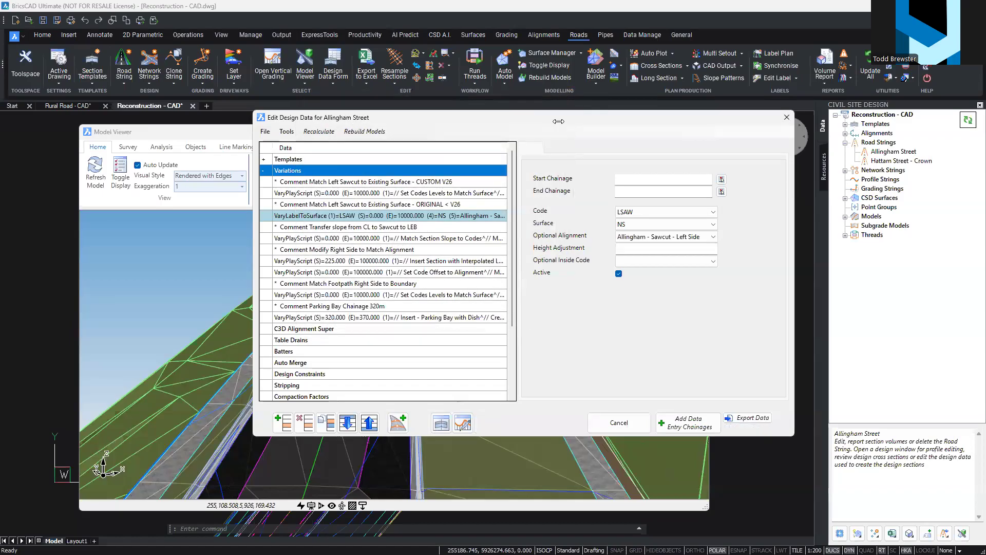
# Examine the Insert Section with Interpolated Levels variation starting at chainage 225 and its highlighted extent in the plan drawing
pyautogui.moveTo(558, 121); pyautogui.dragTo(360, 128)
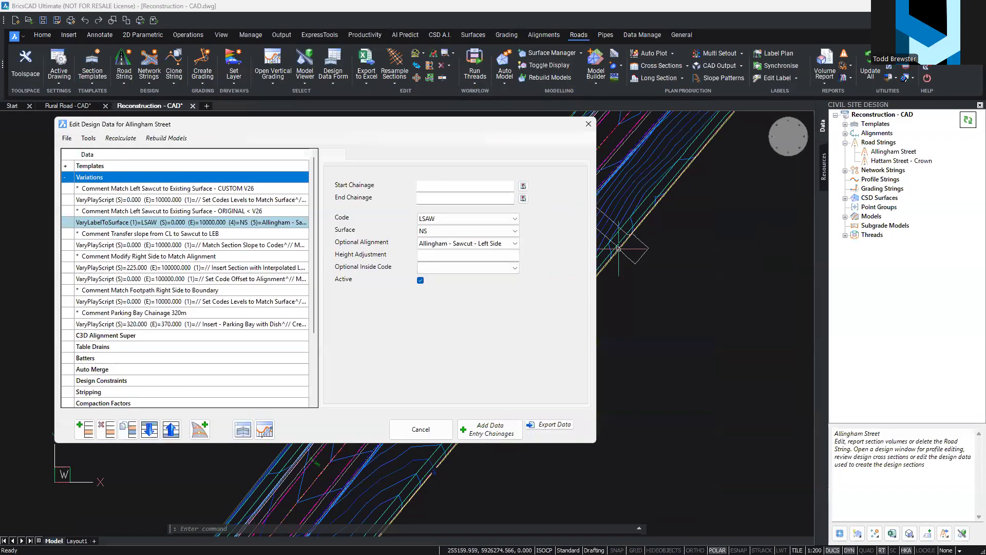
pyautogui.moveTo(618, 248); pyautogui.dragTo(707, 368, button='middle')
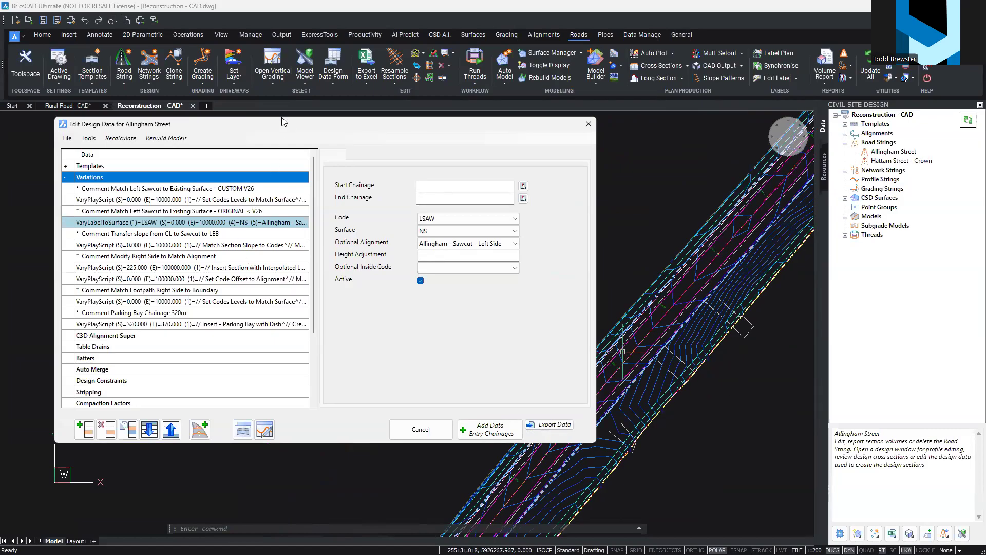
pyautogui.moveTo(281, 122); pyautogui.dragTo(241, 52)
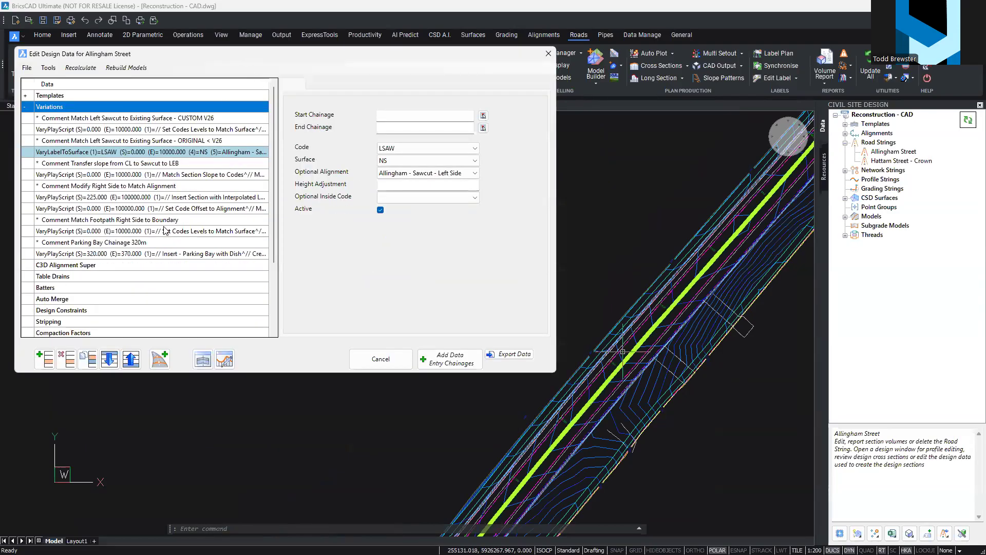
pyautogui.click(118, 197)
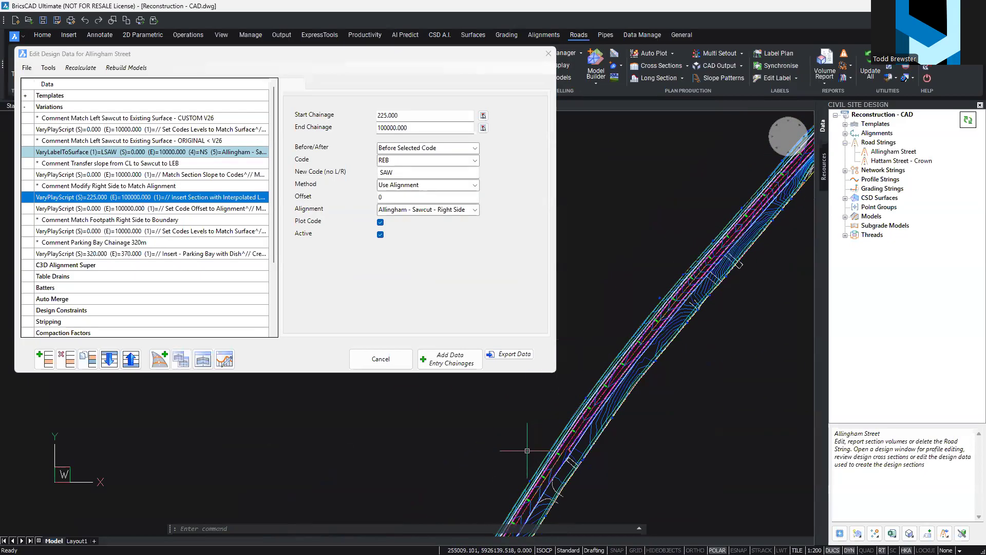
pyautogui.scroll(4, 574, 442)
pyautogui.scroll(2, 574, 442)
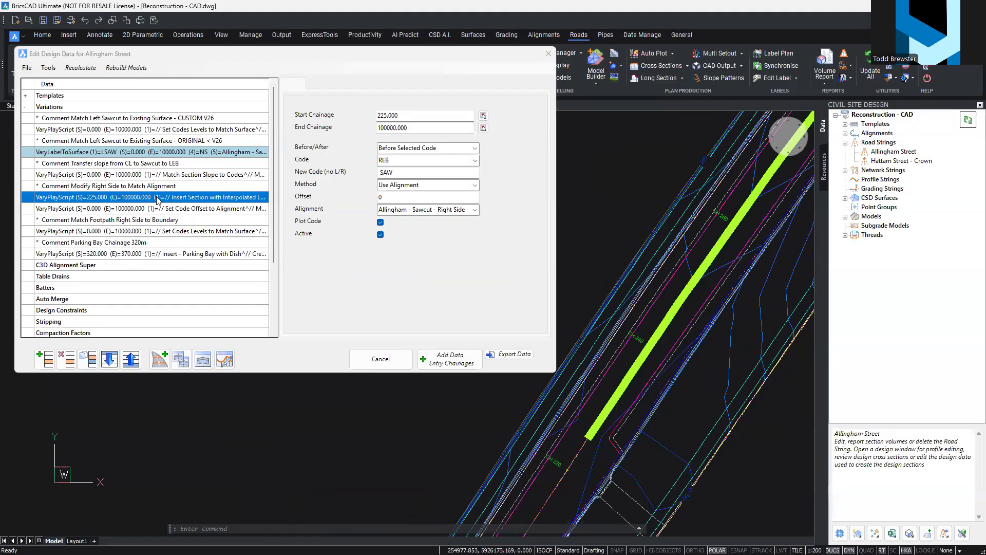
pyautogui.click(158, 198)
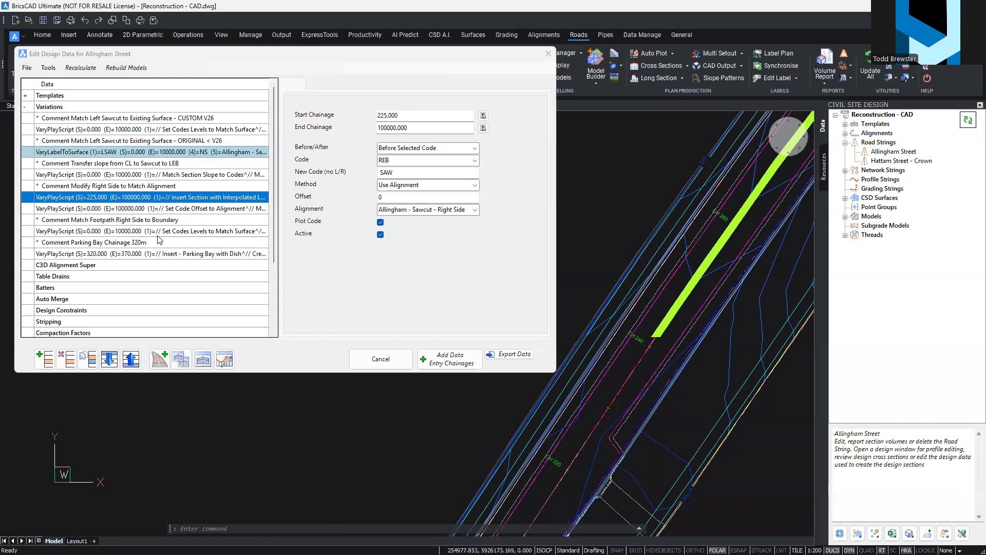
# Review the parking bay variation and look up the Insert - Parking Bay with Dish script among the task-specific custom variations
pyautogui.click(149, 254)
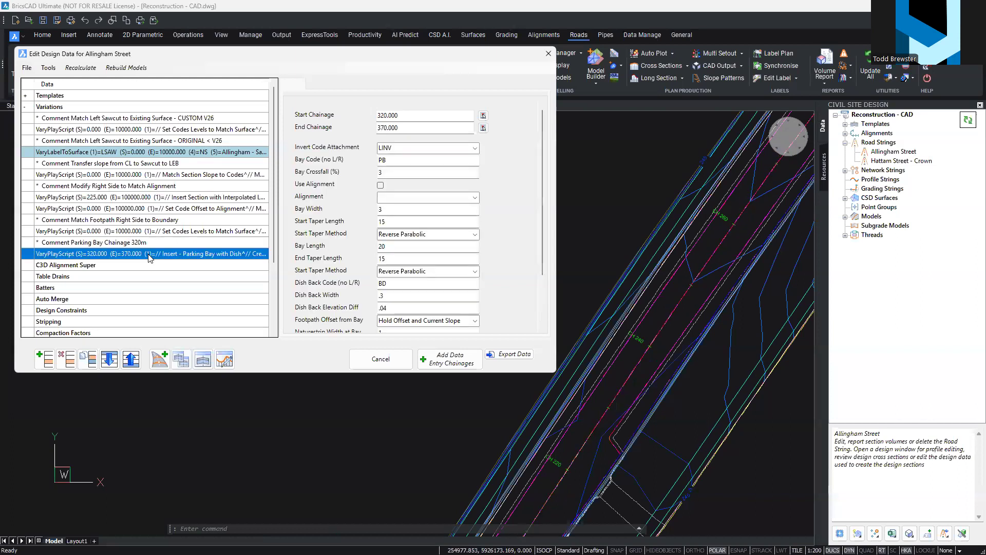
pyautogui.doubleClick(114, 108)
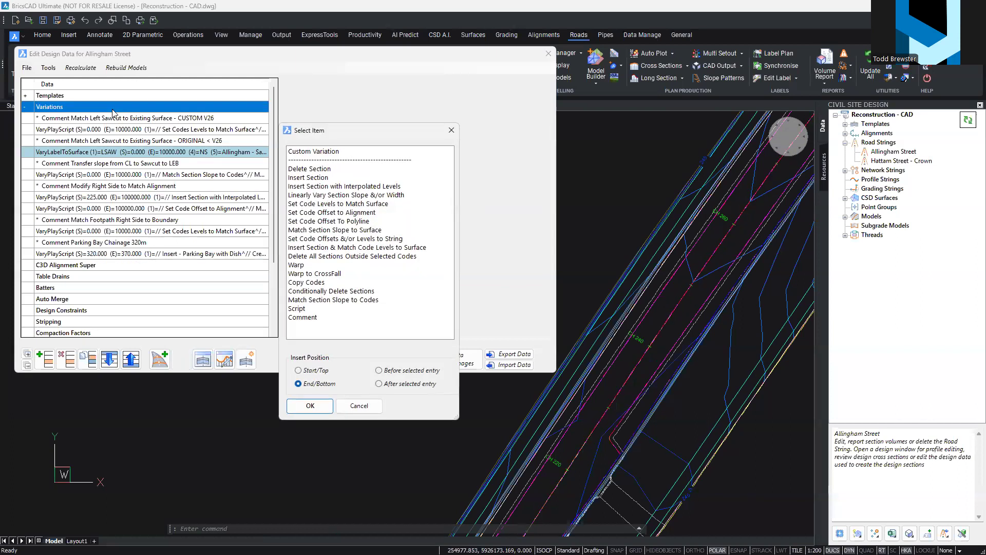
pyautogui.doubleClick(339, 153)
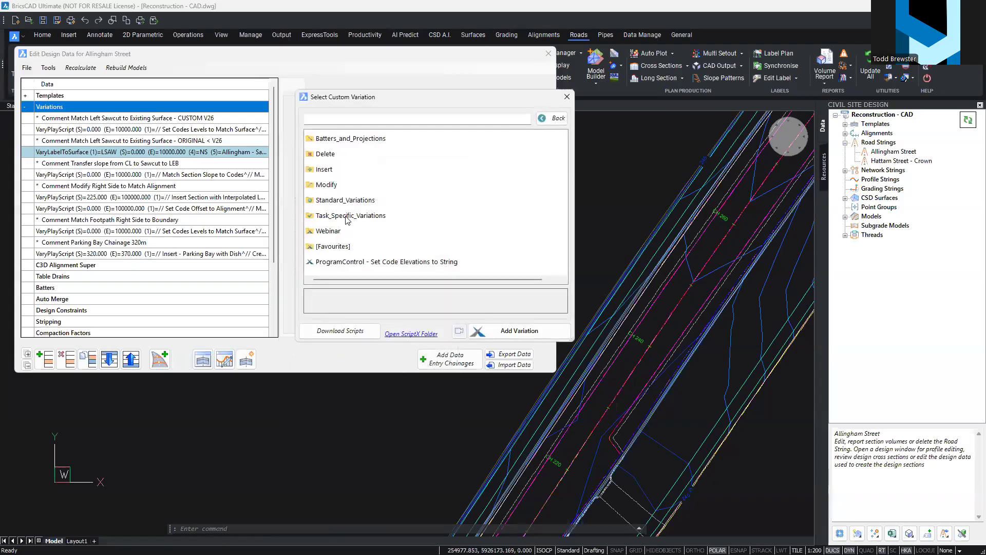
pyautogui.click(350, 216)
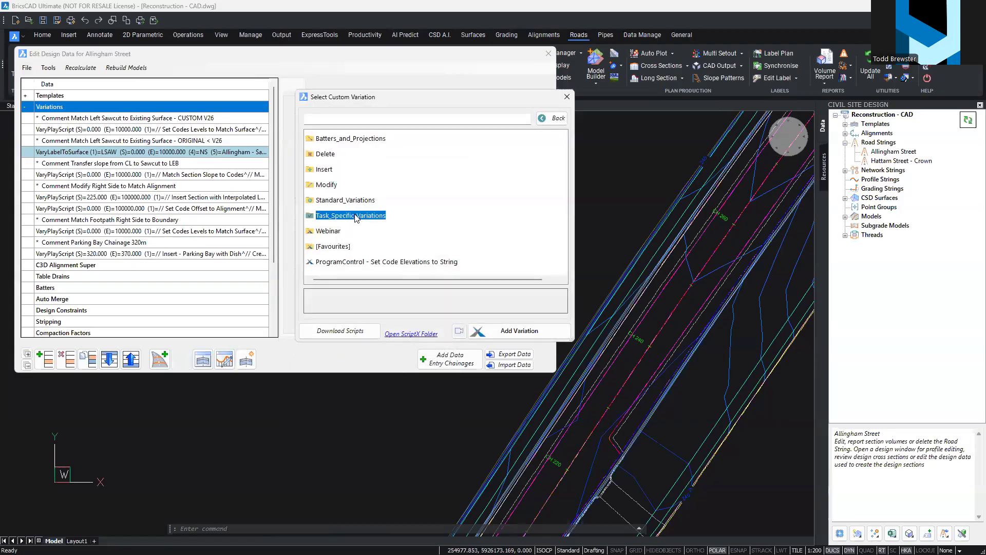
pyautogui.doubleClick(356, 218)
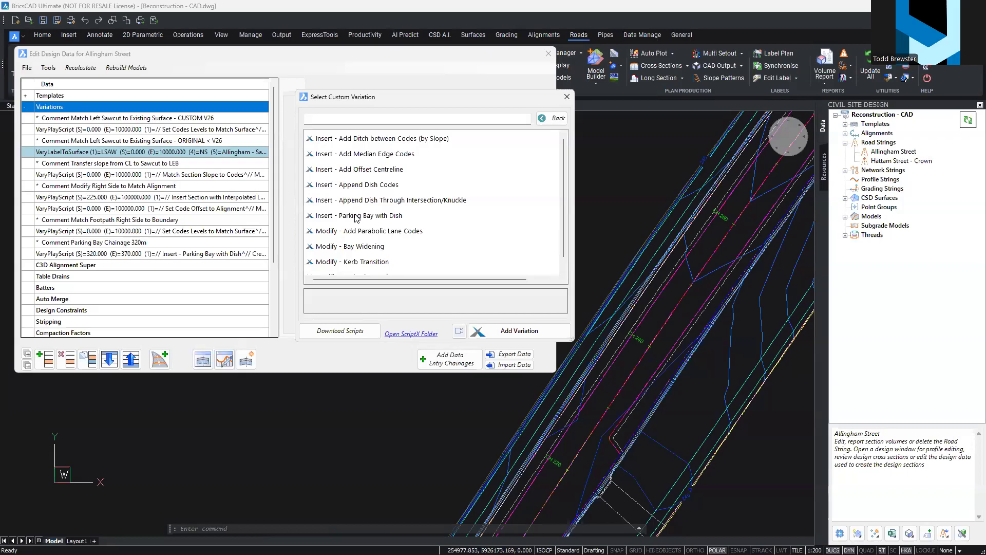
pyautogui.click(356, 217)
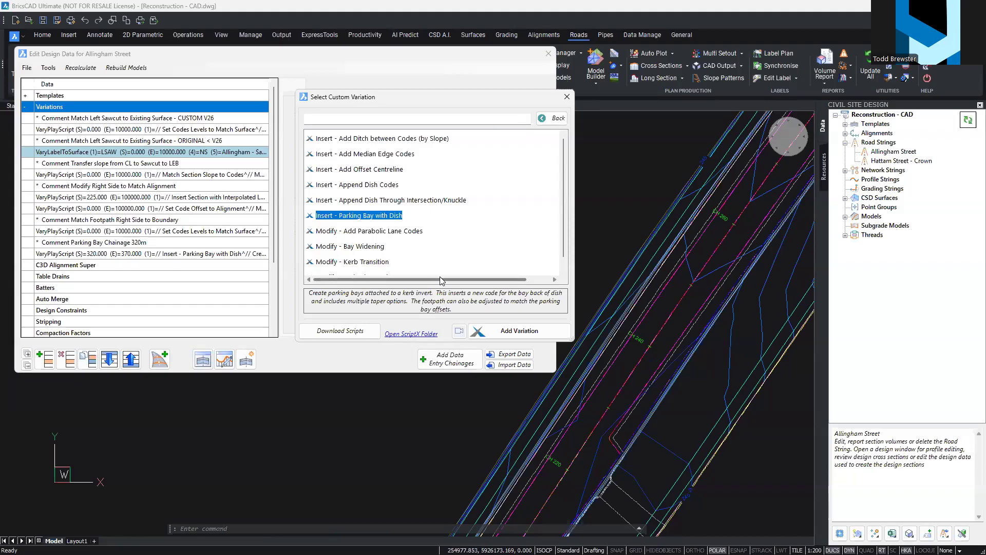
pyautogui.scroll(-1, 506, 161)
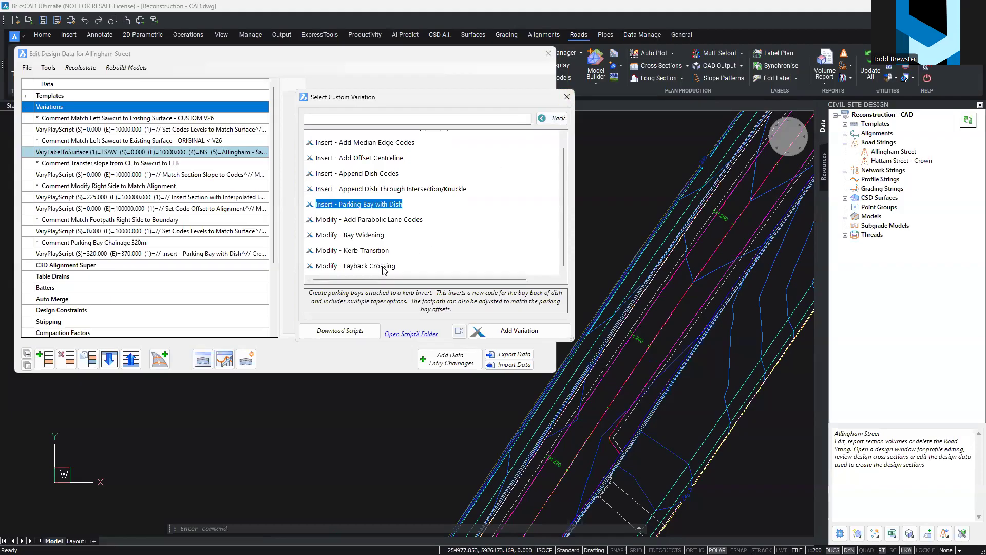
pyautogui.click(566, 98)
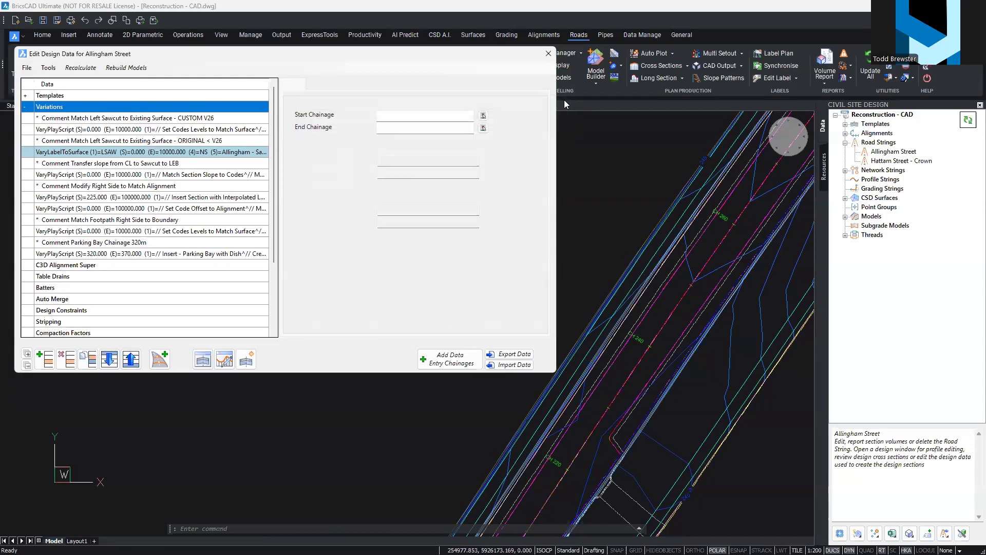
# Activate the Parking Bay with Dish variation for chainages 320 to 370 and update its entry
pyautogui.click(151, 257)
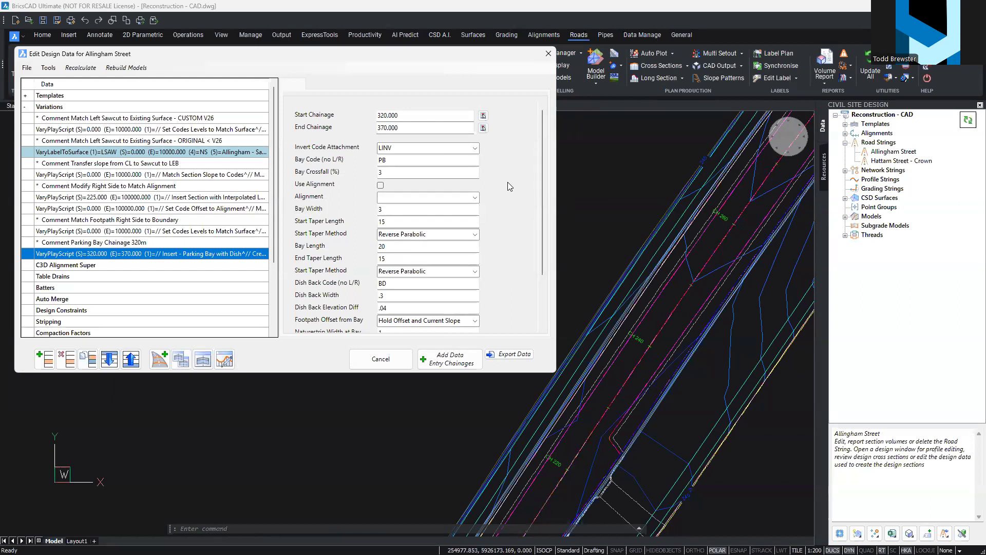
pyautogui.scroll(-3, 491, 220)
pyautogui.click(380, 326)
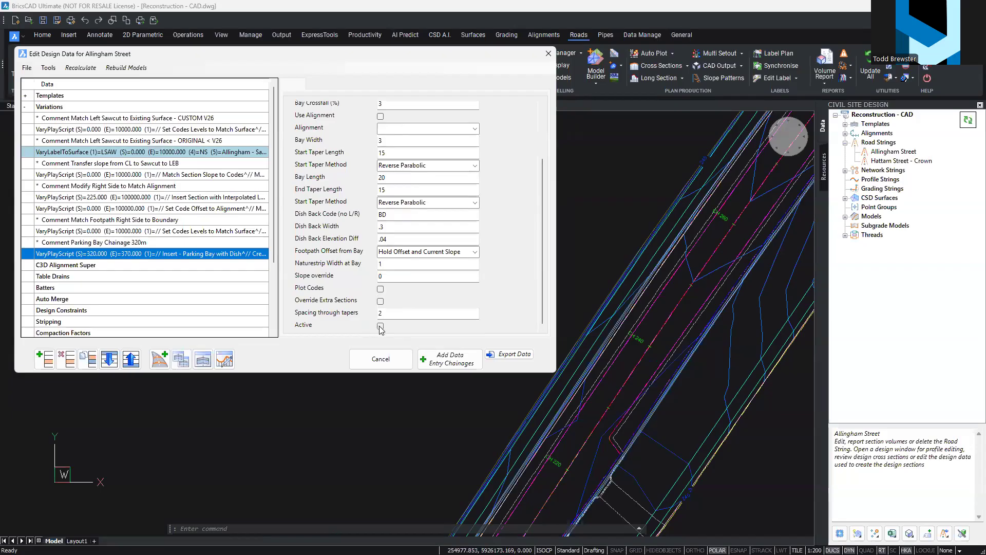
pyautogui.click(326, 362)
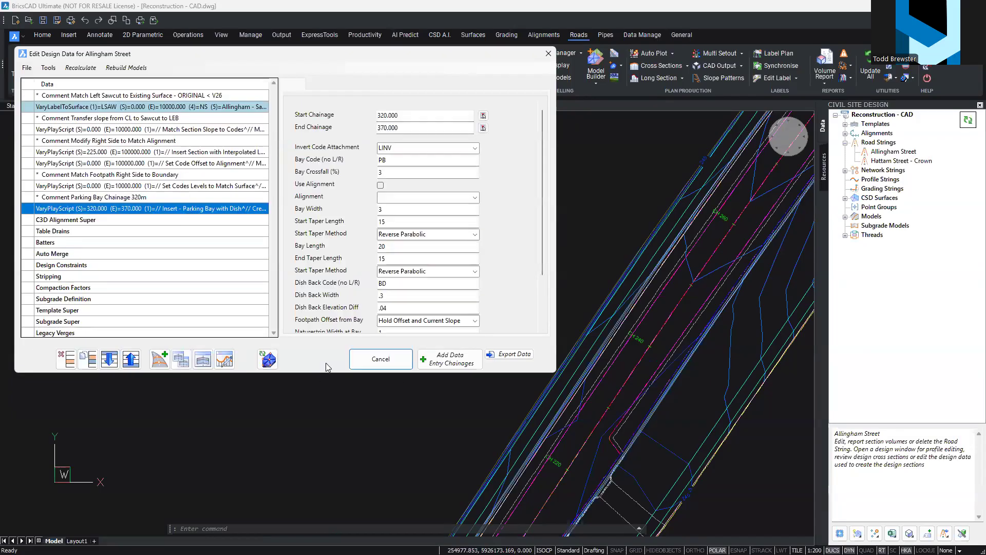
# Check the parking bay's invert code choices against the plan near chainage 320, and recalculate the Allingham Street design
pyautogui.scroll(-3, 678, 334)
pyautogui.moveTo(717, 268); pyautogui.dragTo(669, 315, button='middle')
pyautogui.scroll(4, 669, 313)
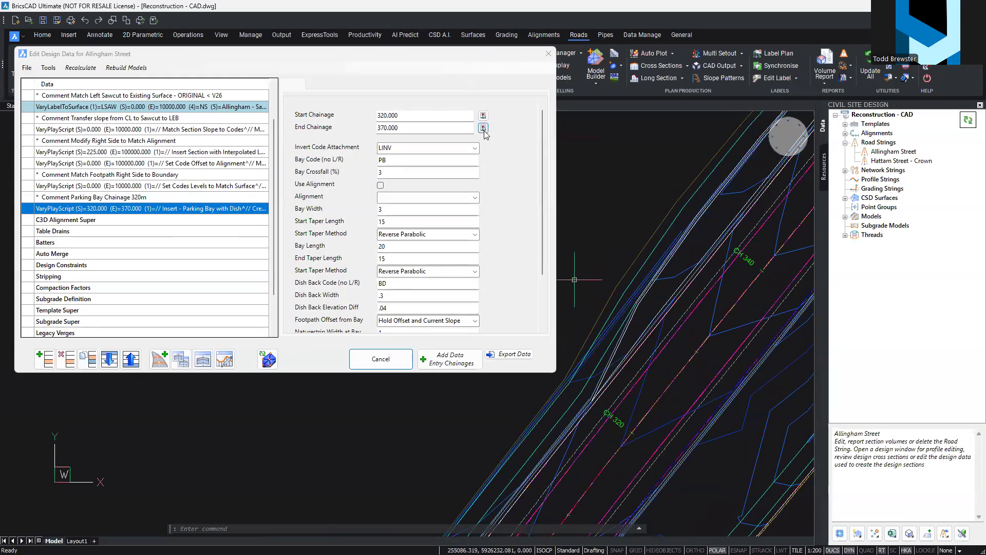
pyautogui.click(475, 148)
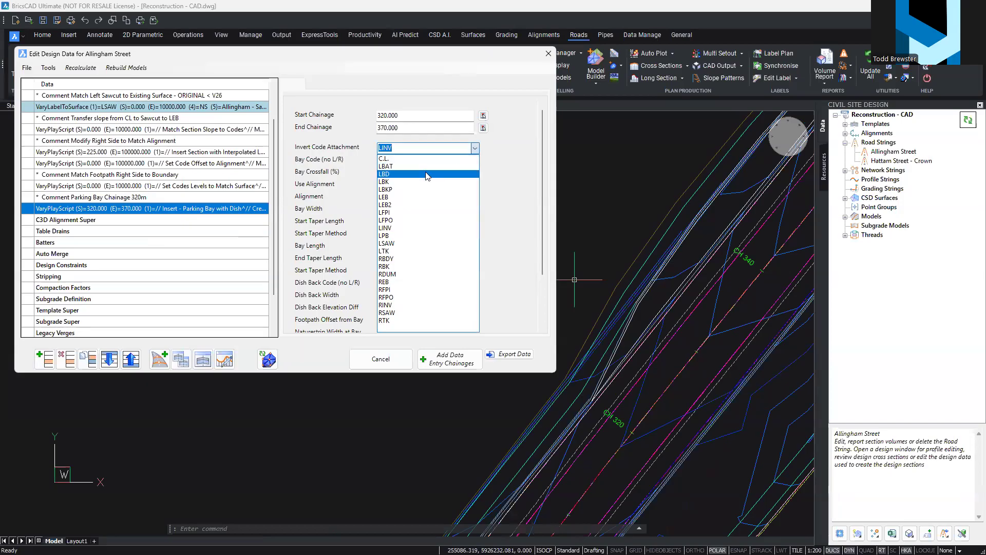
pyautogui.click(489, 158)
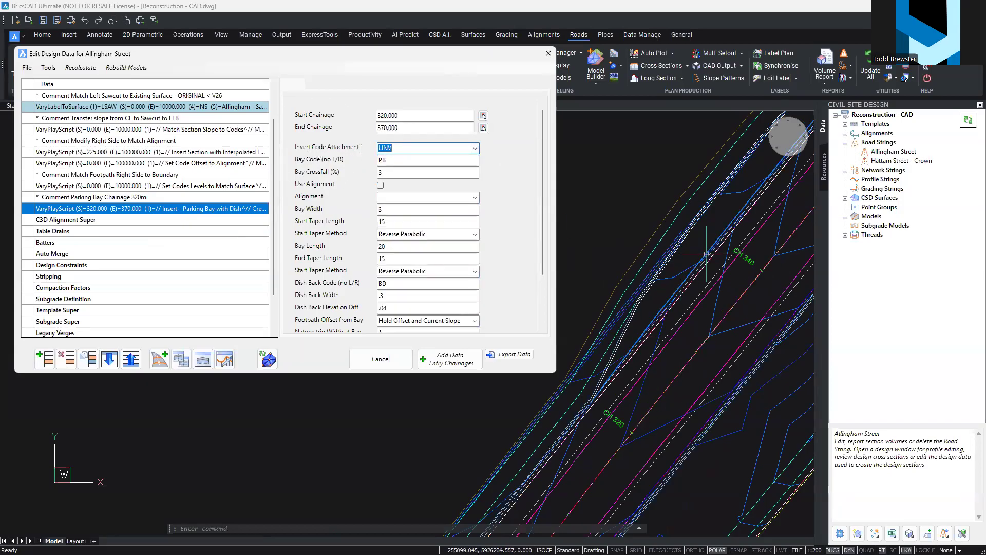
pyautogui.moveTo(707, 254); pyautogui.dragTo(665, 304, button='middle')
pyautogui.click(269, 360)
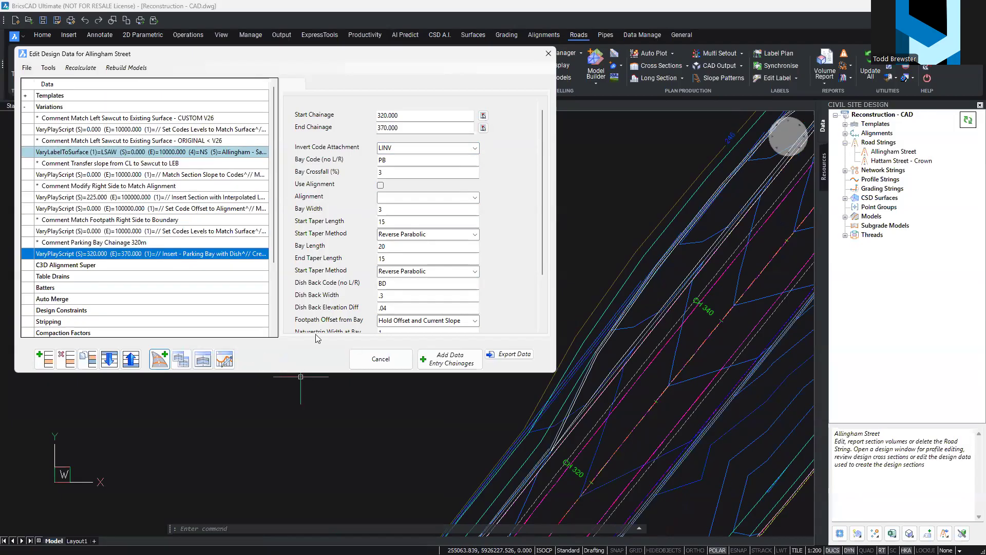
pyautogui.click(83, 70)
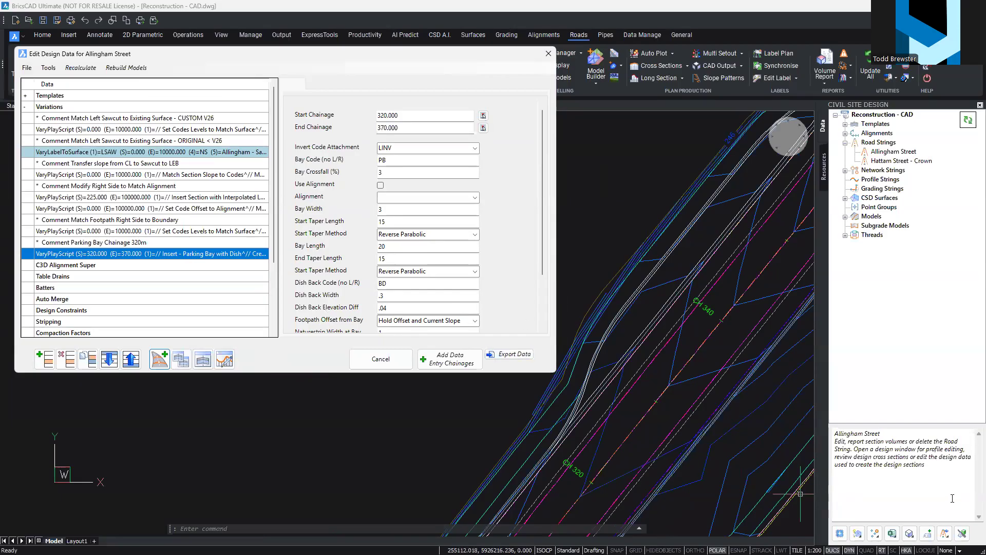
# Bring up the existing Model Viewer at the parking bay and refresh the design data
pyautogui.click(962, 533)
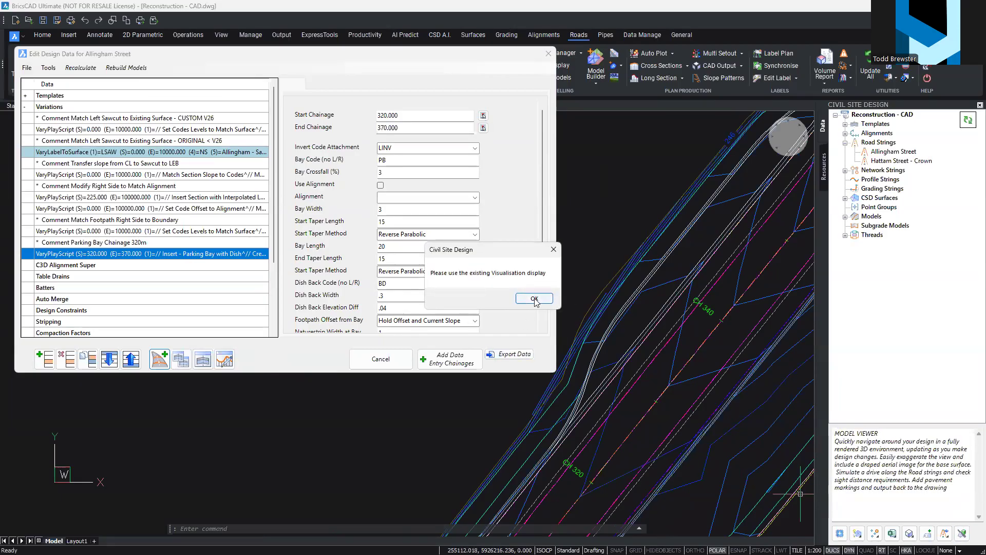
pyautogui.click(534, 298)
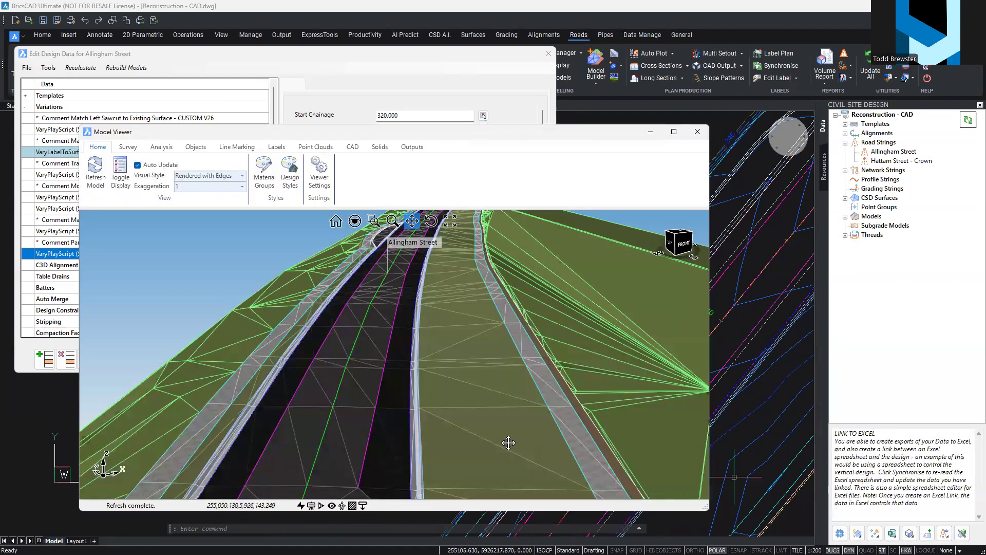
pyautogui.scroll(5, 373, 330)
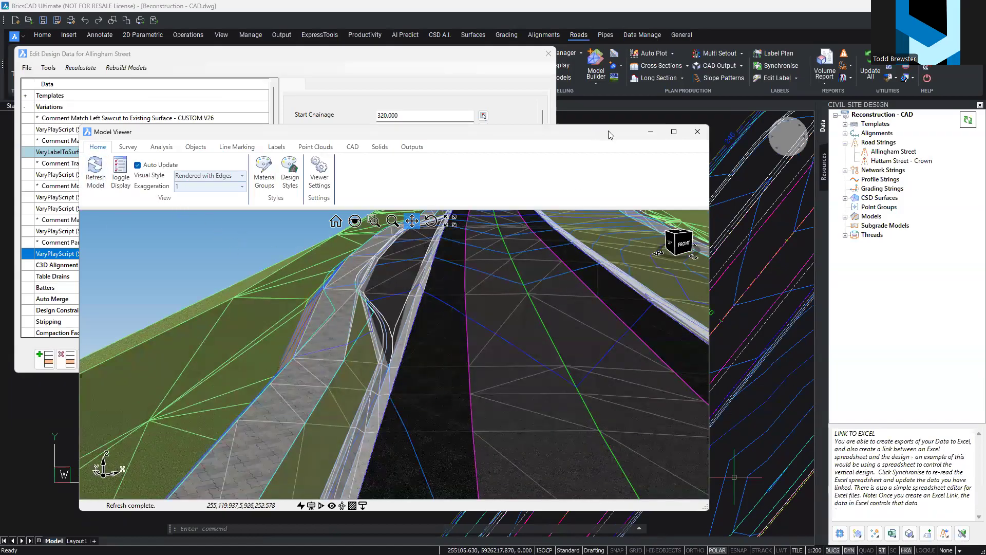
pyautogui.click(968, 120)
pyautogui.scroll(4, 395, 339)
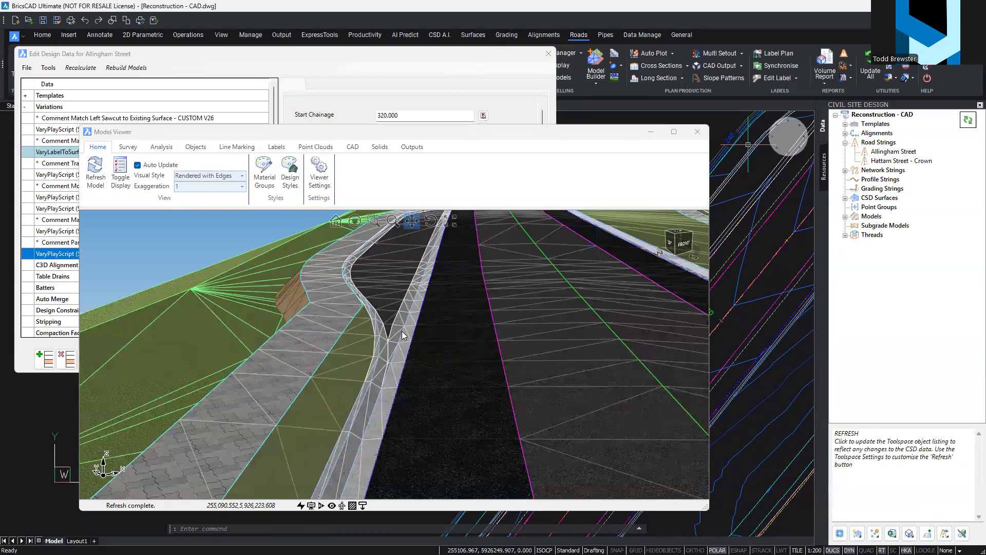
# Examine the parking bay's taper, dish, kerb and adjusted footpath from several angles in the 3D model
pyautogui.moveTo(429, 334); pyautogui.dragTo(393, 355, button='middle')
pyautogui.scroll(-3, 402, 347)
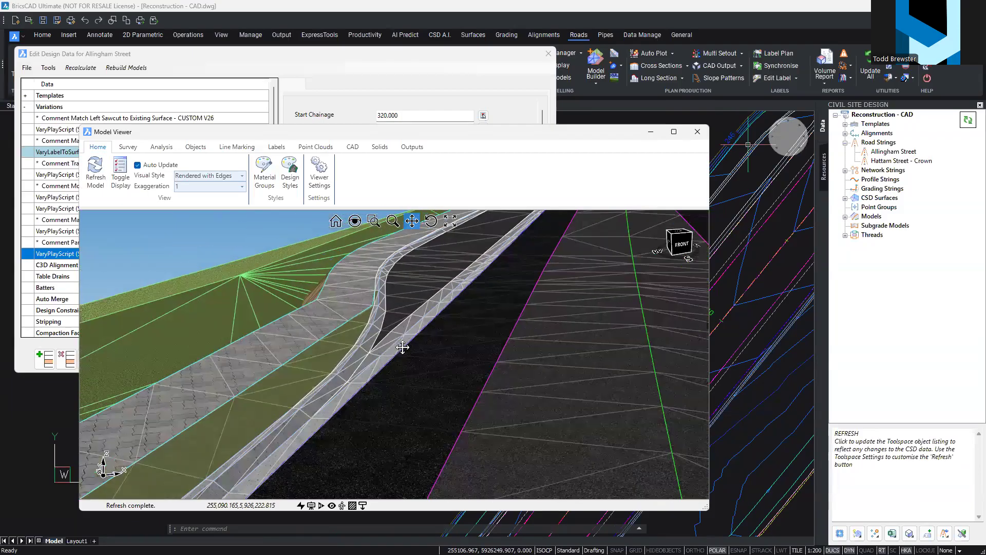
pyautogui.moveTo(428, 310); pyautogui.dragTo(409, 416)
pyautogui.moveTo(410, 416)
pyautogui.mouseDown(button='middle')
pyautogui.moveTo(440, 353)
pyautogui.moveTo(432, 343)
pyautogui.moveTo(418, 345)
pyautogui.moveTo(350, 438)
pyautogui.moveTo(420, 404)
pyautogui.mouseUp(button='middle')
pyautogui.moveTo(420, 404); pyautogui.dragTo(460, 354)
pyautogui.moveTo(408, 360); pyautogui.dragTo(431, 300)
pyautogui.scroll(-3, 455, 371)
pyautogui.moveTo(389, 414); pyautogui.dragTo(432, 319, button='middle')
pyautogui.press('ctrl')
pyautogui.press('ctrl')
pyautogui.press('ctrl')
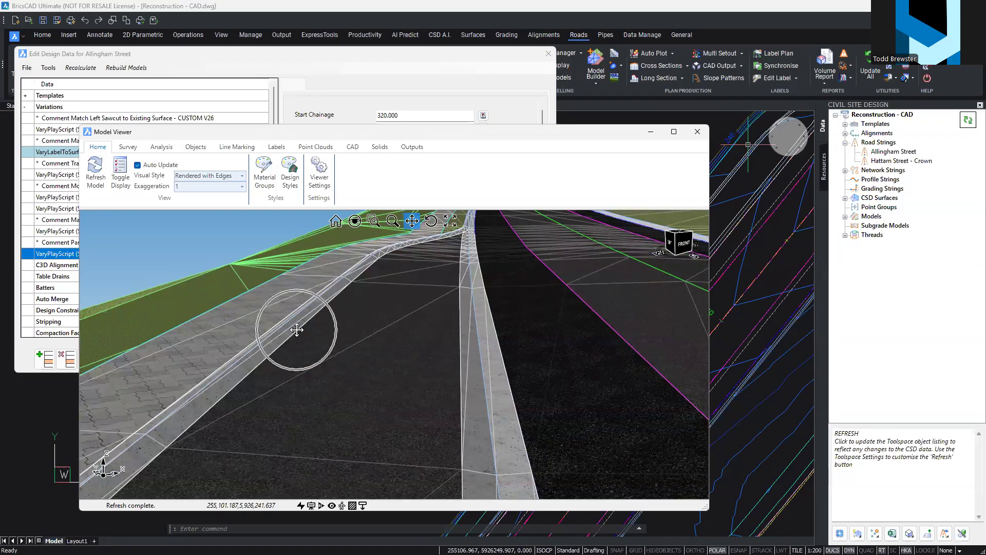
# Set the parking bay's crossfall to 5%, update the variation entry and check the bay in the 3D model
pyautogui.press('ctrl')
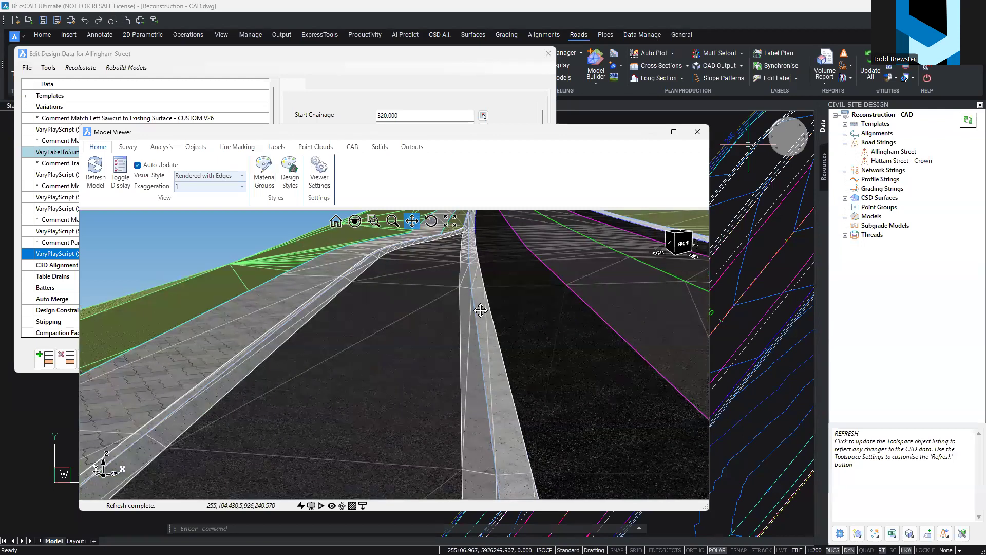
pyautogui.moveTo(517, 133); pyautogui.dragTo(519, 133)
pyautogui.moveTo(726, 114); pyautogui.dragTo(731, 111)
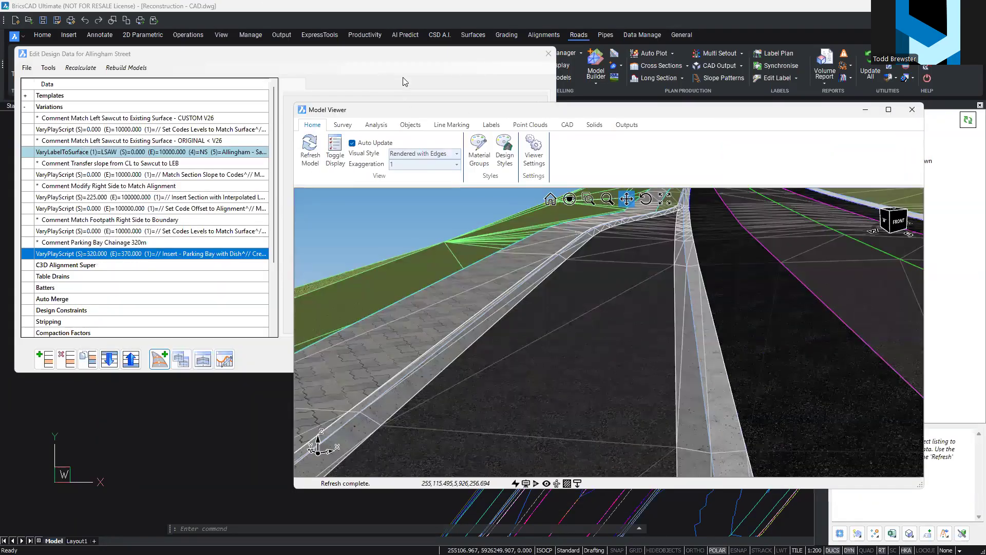
pyautogui.click(409, 60)
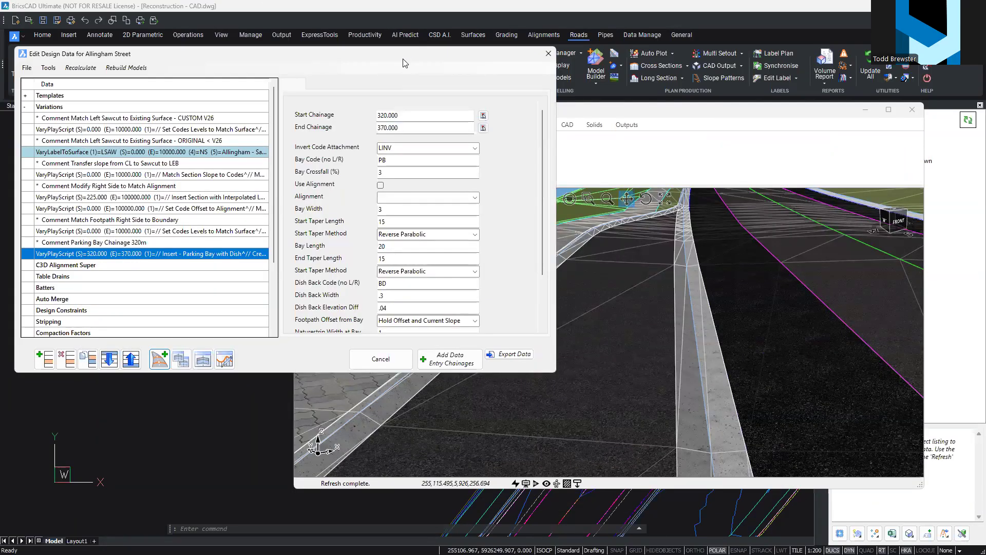
pyautogui.moveTo(404, 63); pyautogui.dragTo(406, 75)
pyautogui.click(384, 186)
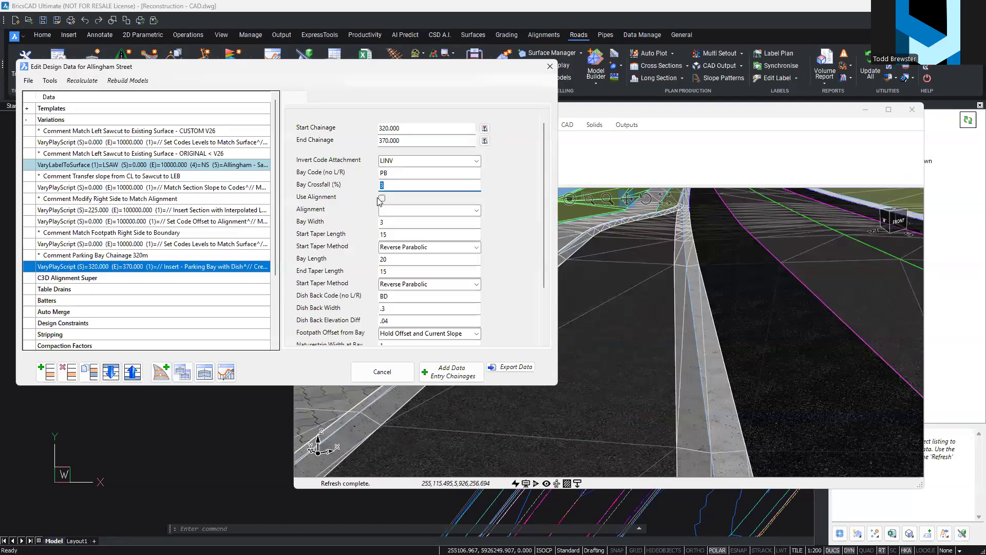
pyautogui.write('5')
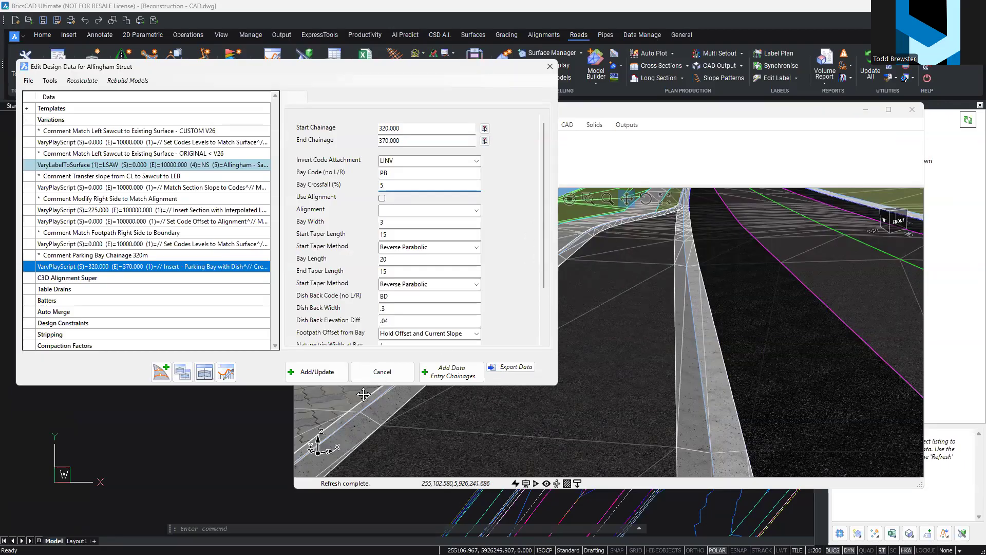
pyautogui.click(317, 373)
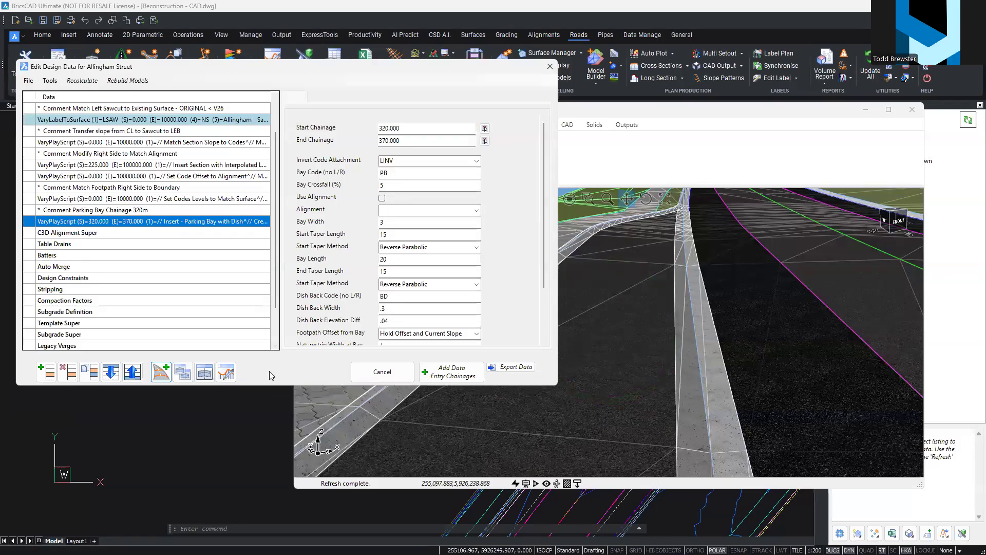
pyautogui.scroll(-2, 647, 322)
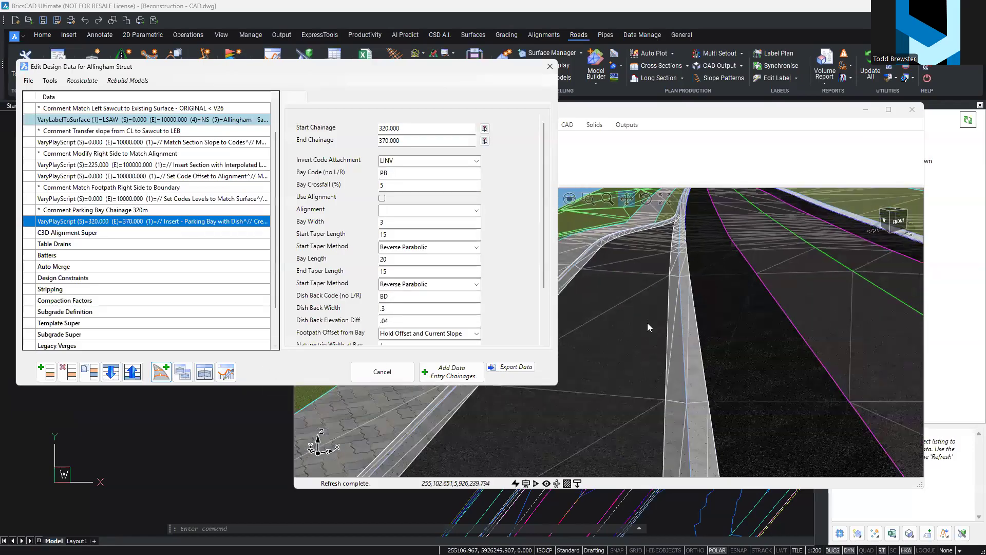
pyautogui.moveTo(631, 340); pyautogui.dragTo(695, 321)
# Set the parking bay's start taper method to Linear, its bay width to 5 and its start taper length to 20
pyautogui.click(353, 94)
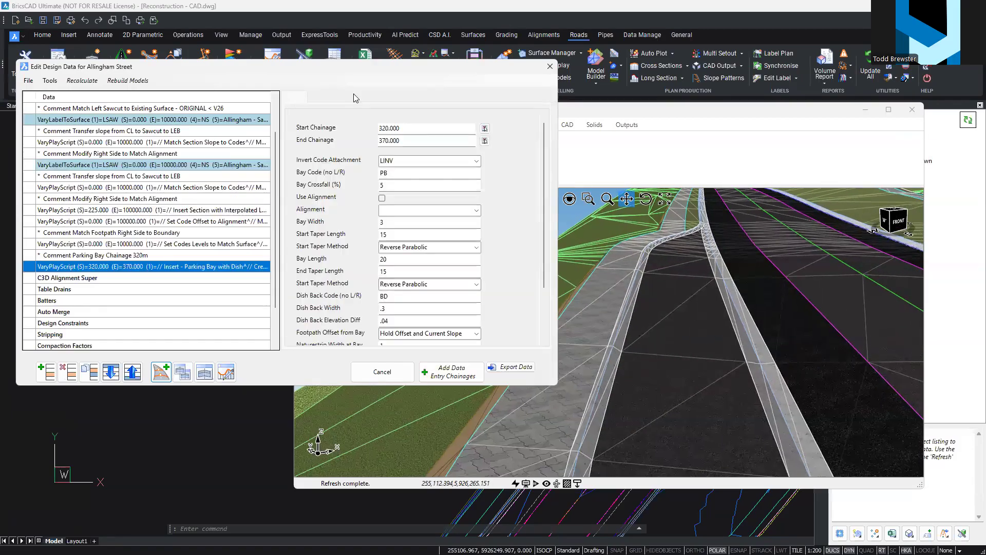
pyautogui.scroll(-3, 496, 235)
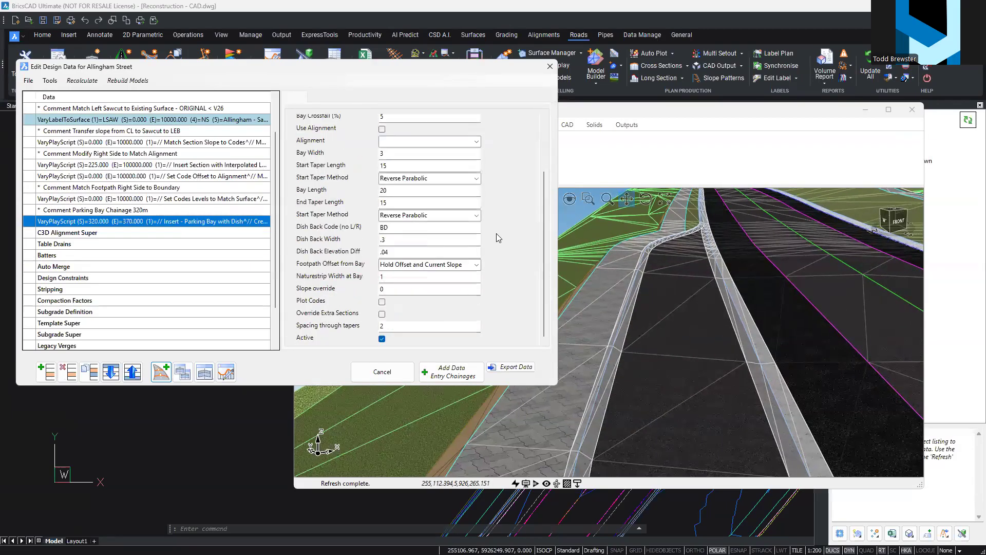
pyautogui.click(476, 178)
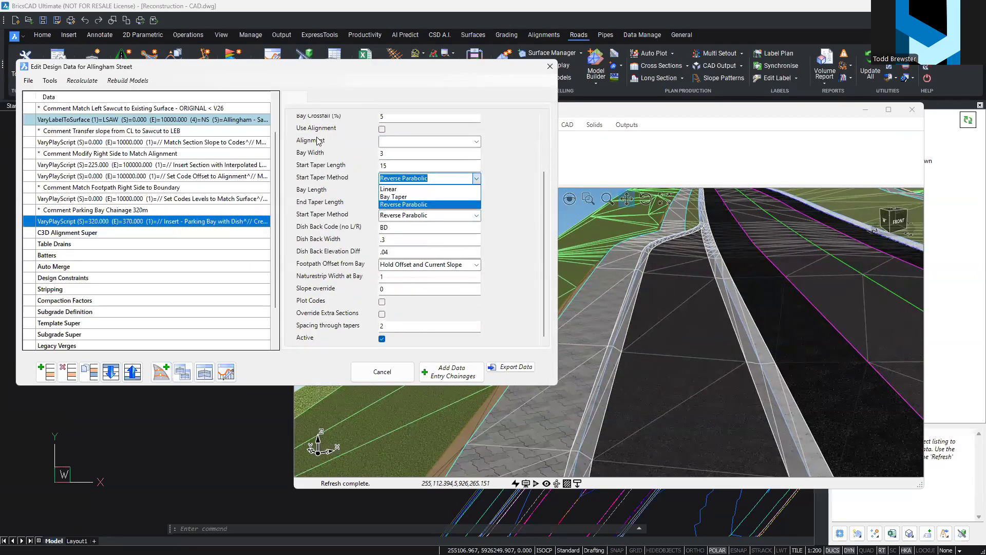
pyautogui.click(395, 190)
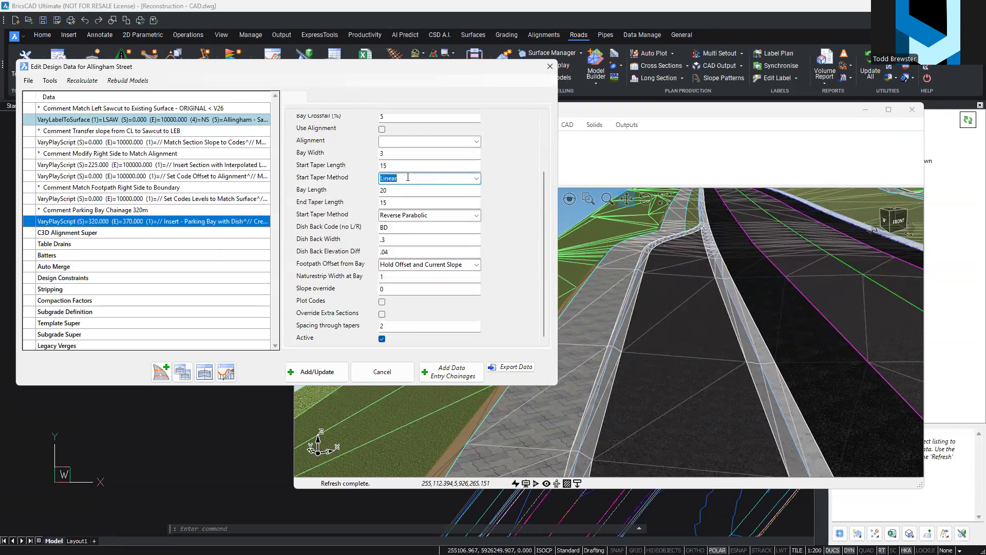
pyautogui.doubleClick(386, 154)
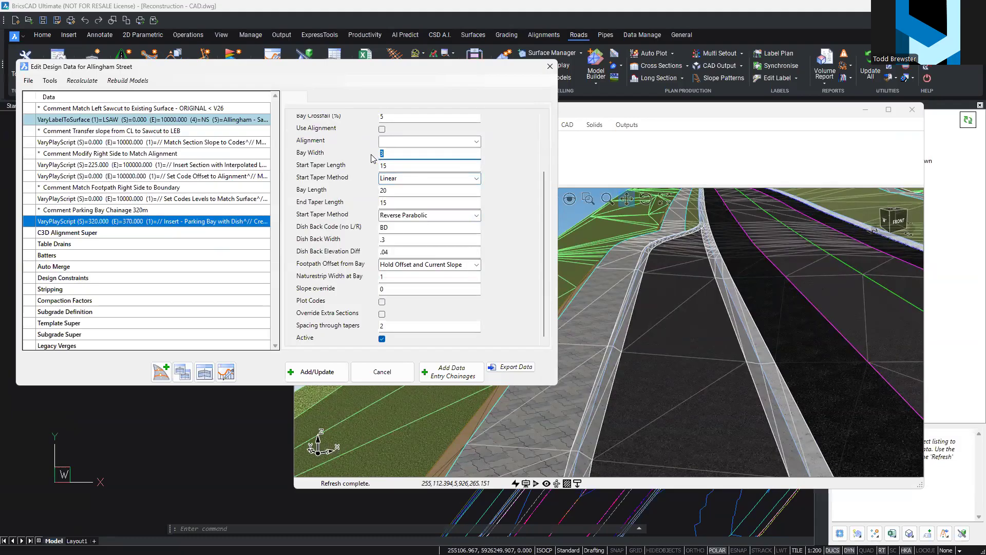
pyautogui.doubleClick(384, 166)
pyautogui.write('20')
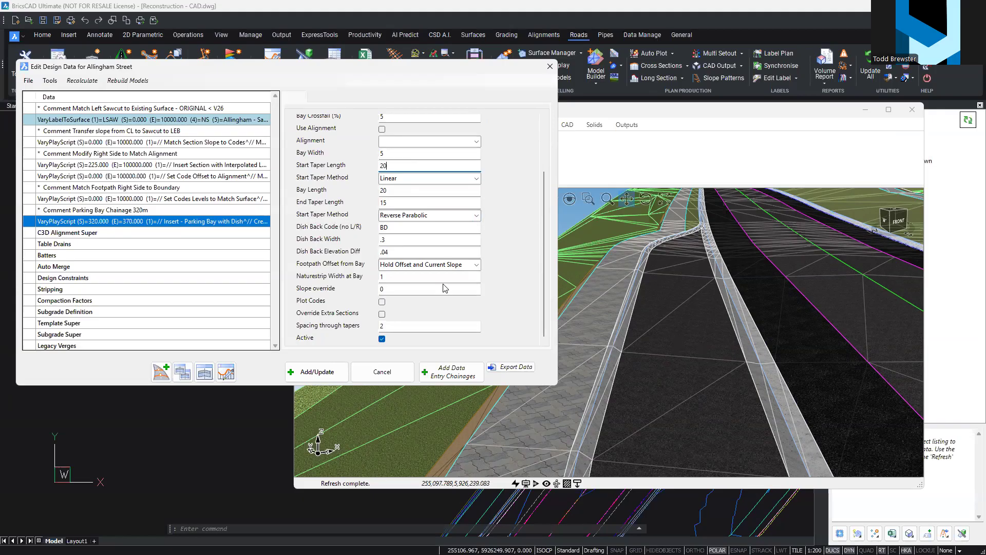
# Keep the footpath option Hold Offset and Current Slope, set the naturestrip width at the bay to 3, and update and recalculate the design
pyautogui.click(475, 264)
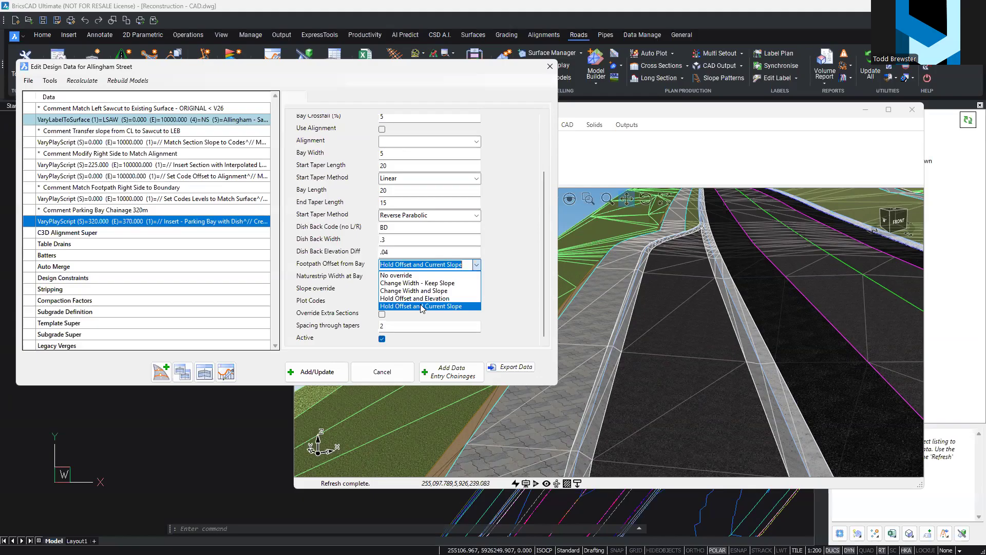
pyautogui.click(503, 275)
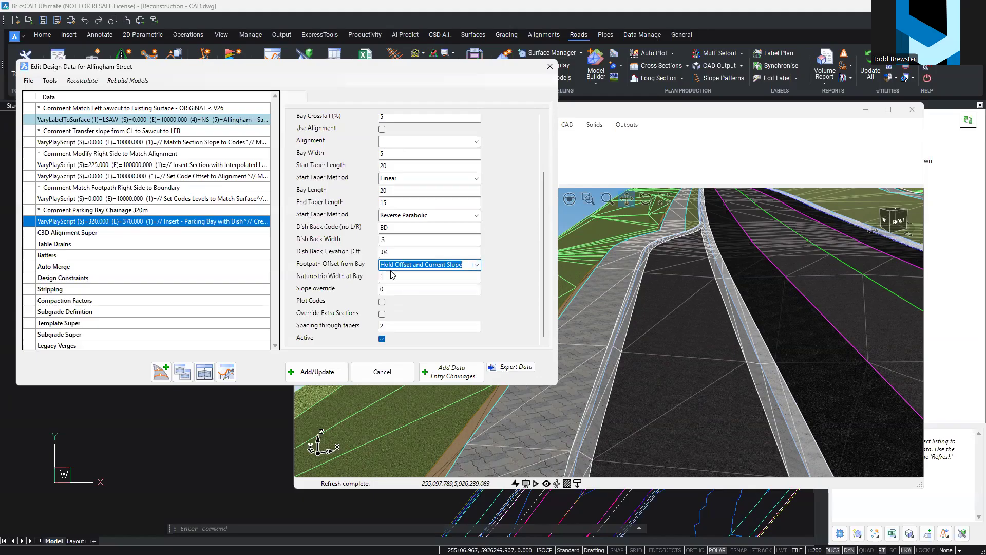
pyautogui.press('Tab')
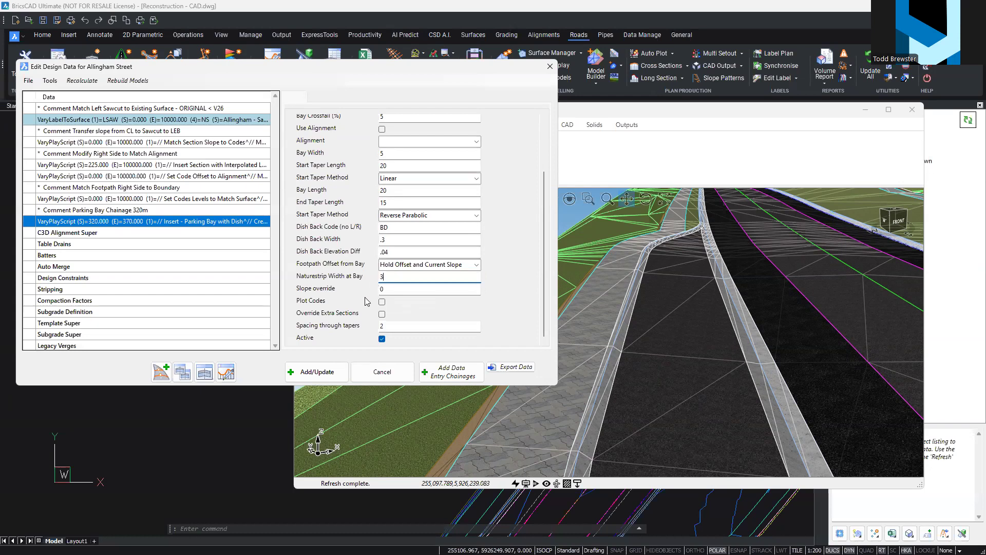
pyautogui.click(323, 373)
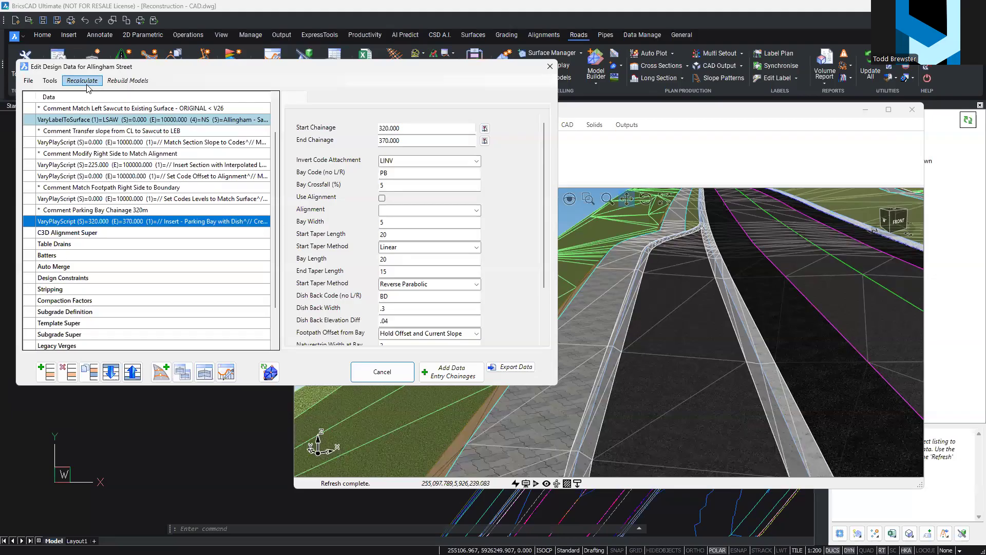
pyautogui.click(270, 371)
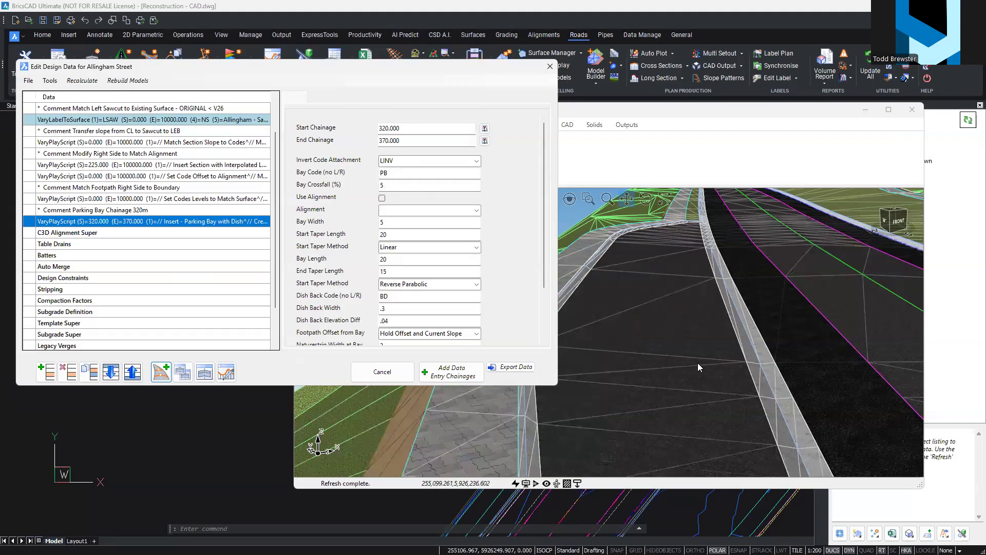
# Examine the widened parking bay, its linear start taper and the adjacent footpath in the 3D model
pyautogui.scroll(-5, 697, 362)
pyautogui.moveTo(672, 346); pyautogui.dragTo(632, 366, button='middle')
pyautogui.scroll(2, 594, 364)
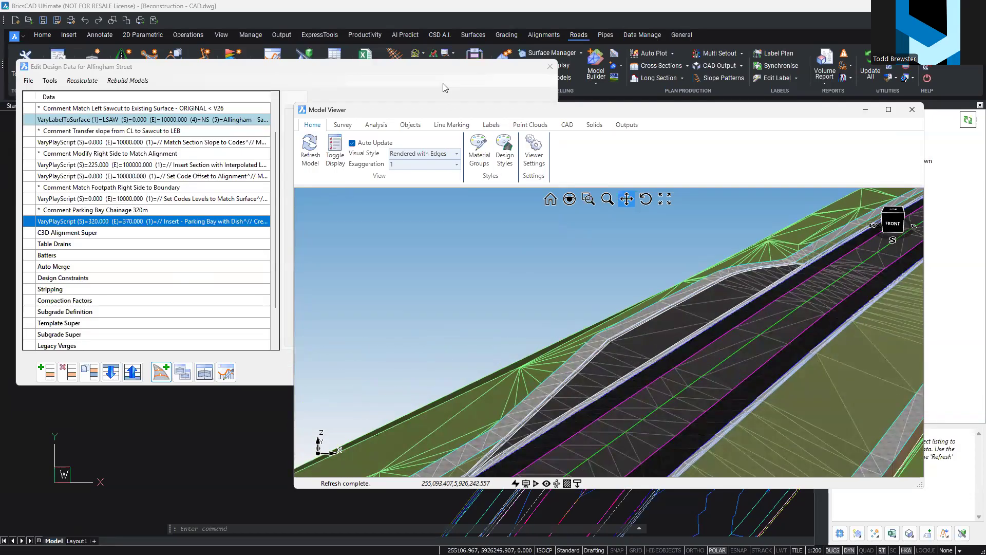
pyautogui.scroll(3, 660, 320)
pyautogui.moveTo(661, 321); pyautogui.dragTo(664, 326, button='middle')
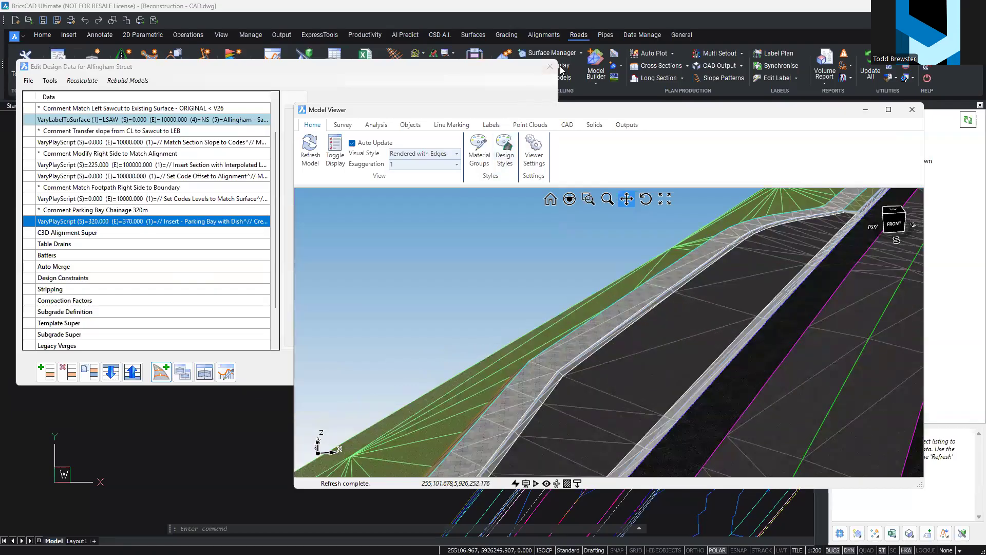
# Close the Model Viewer and the Allingham Street design data, and inspect the parking bay's linework and contours in plan
pyautogui.click(912, 110)
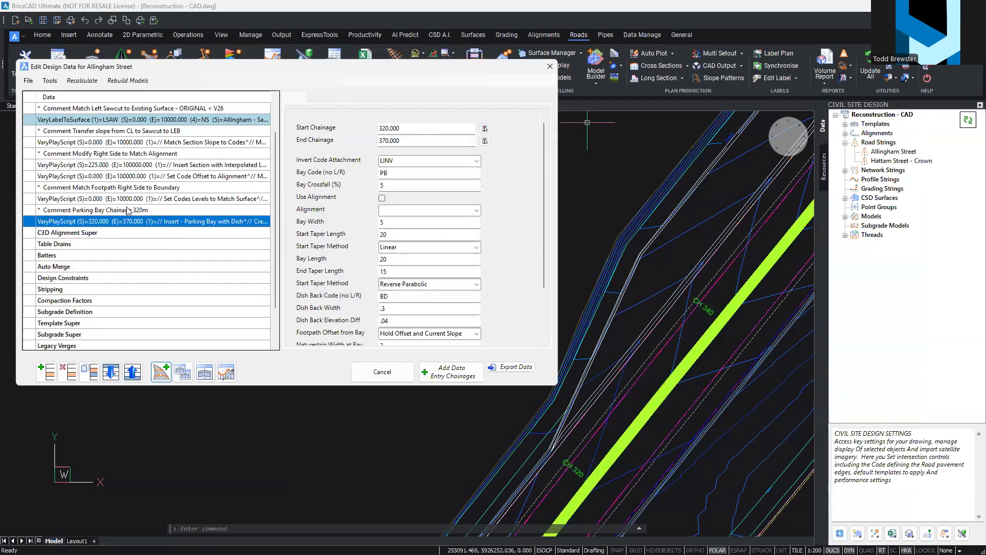
pyautogui.click(550, 67)
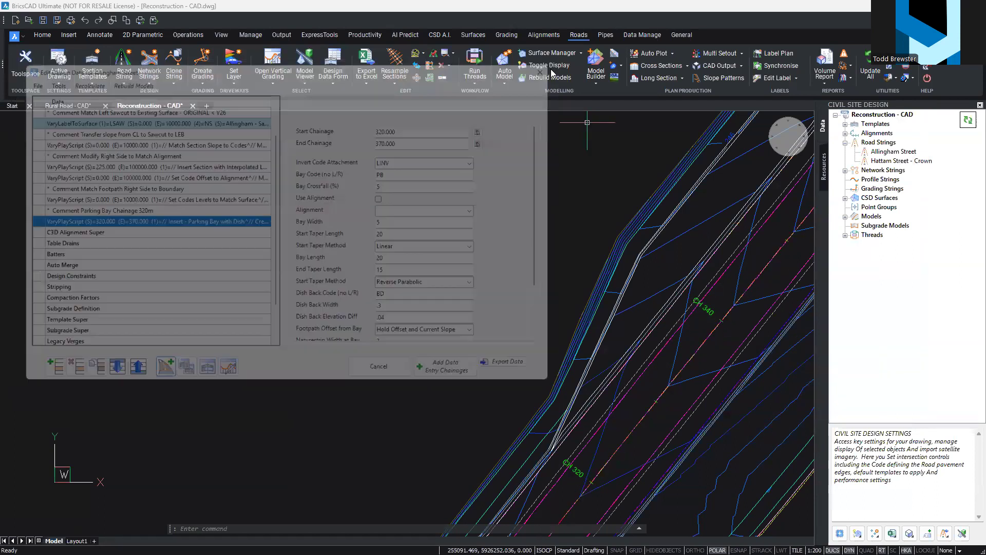
pyautogui.scroll(4, 549, 337)
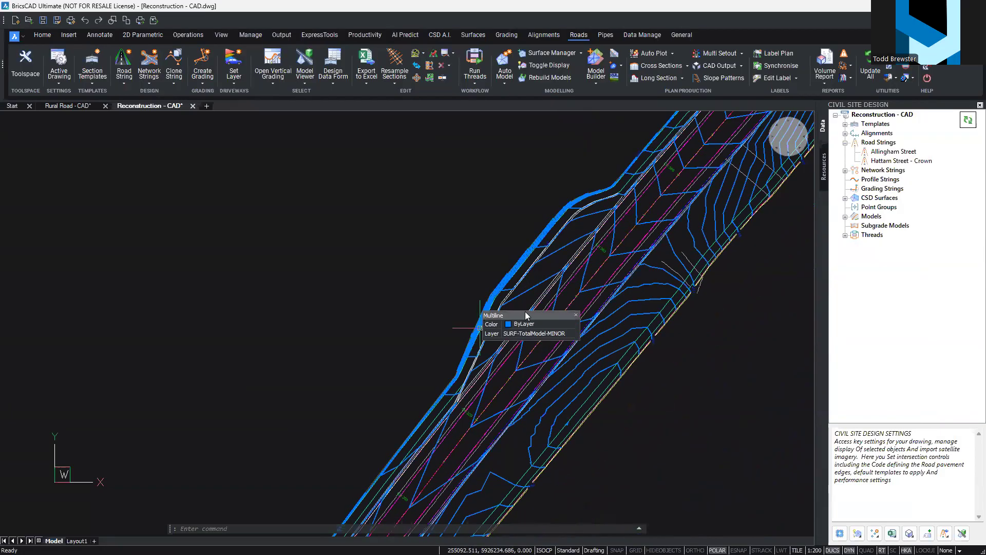
pyautogui.scroll(2, 569, 286)
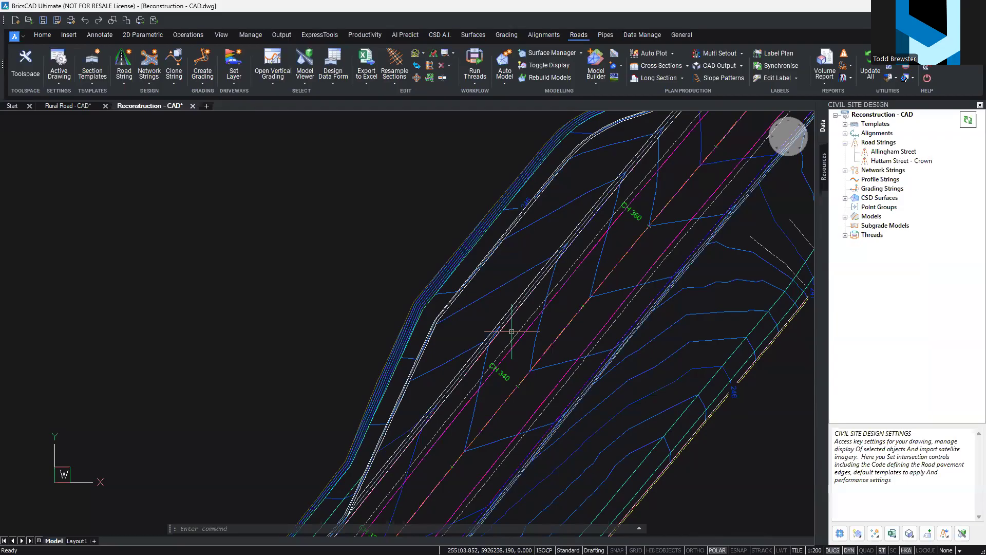
pyautogui.scroll(-2, 487, 319)
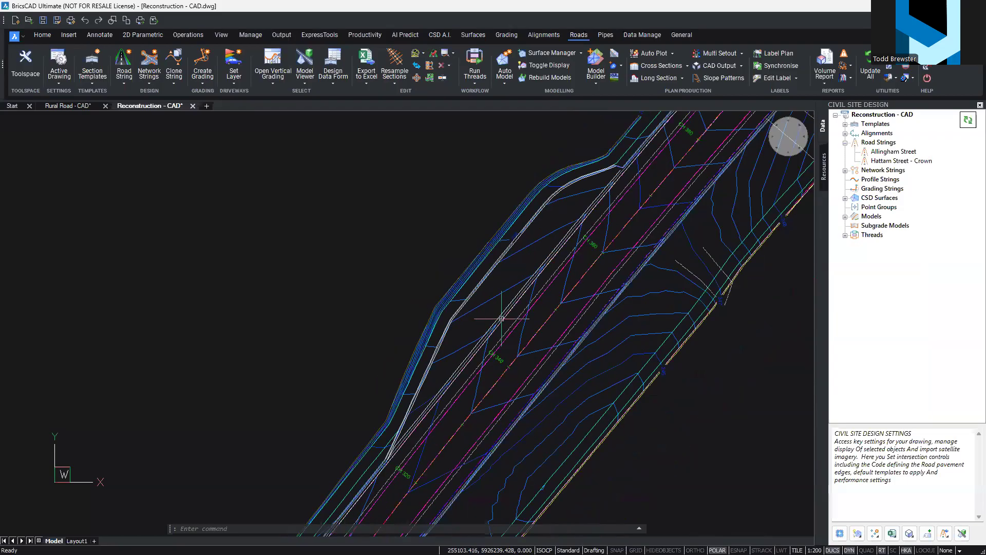
pyautogui.moveTo(578, 300); pyautogui.dragTo(474, 313, button='middle')
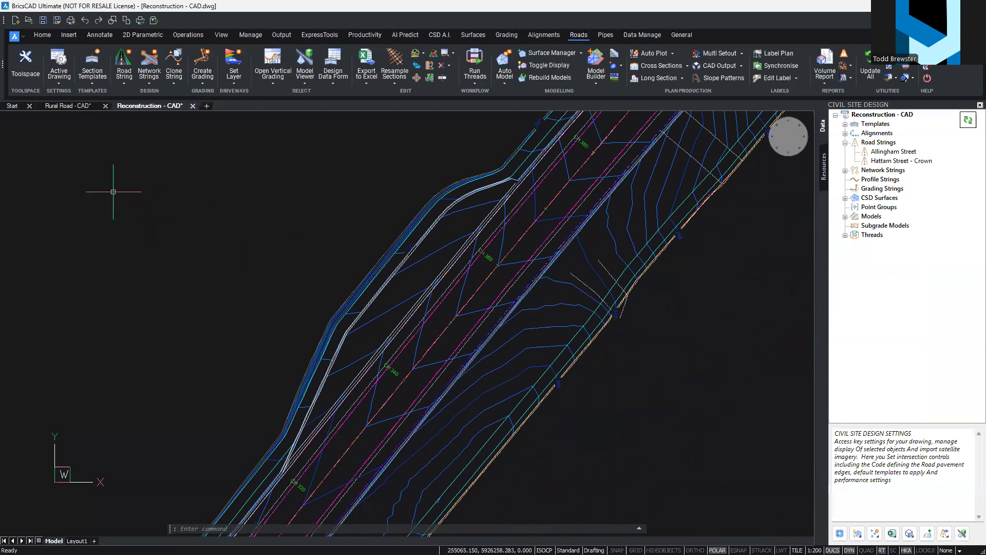
# Switch to the Rural Road - CAD drawing and view the surveyed centreline points at the road's western end
pyautogui.click(66, 107)
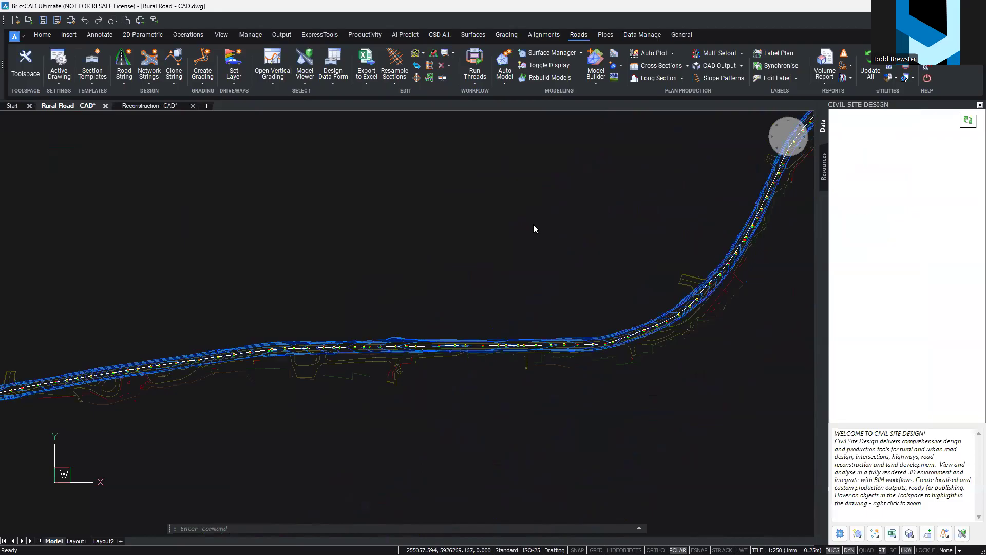
pyautogui.click(505, 58)
pyautogui.moveTo(433, 277); pyautogui.dragTo(598, 251, button='middle')
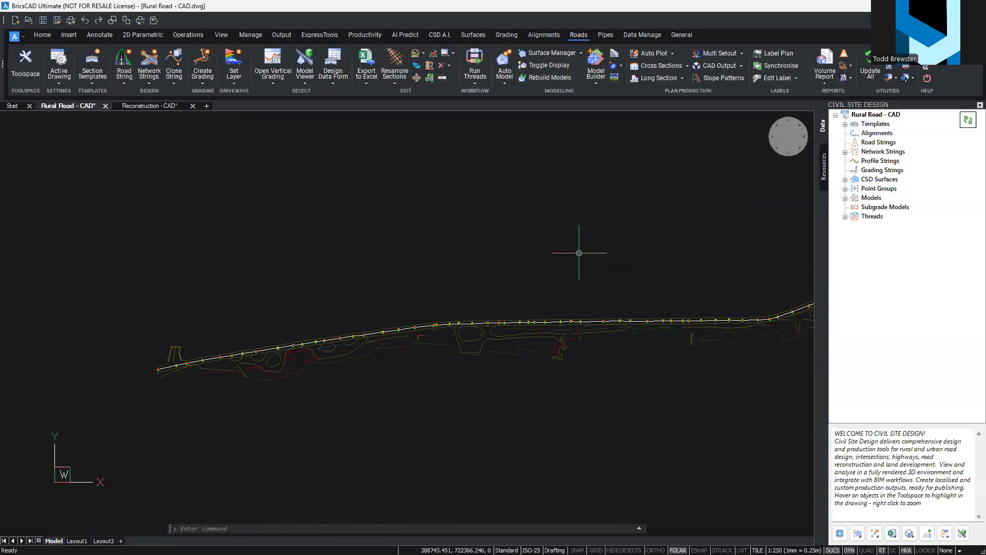
pyautogui.scroll(3, 198, 342)
pyautogui.scroll(5, 219, 344)
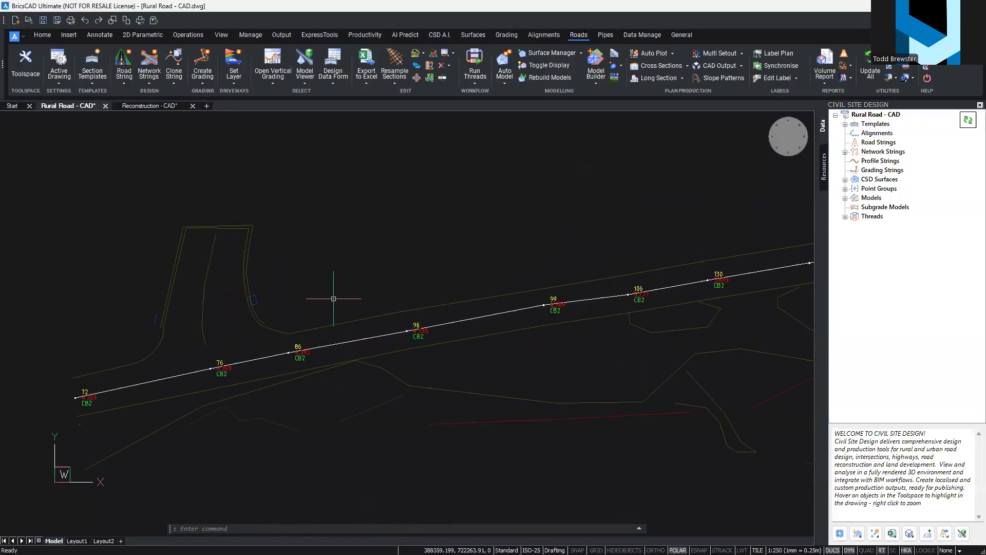
pyautogui.scroll(-1, 390, 257)
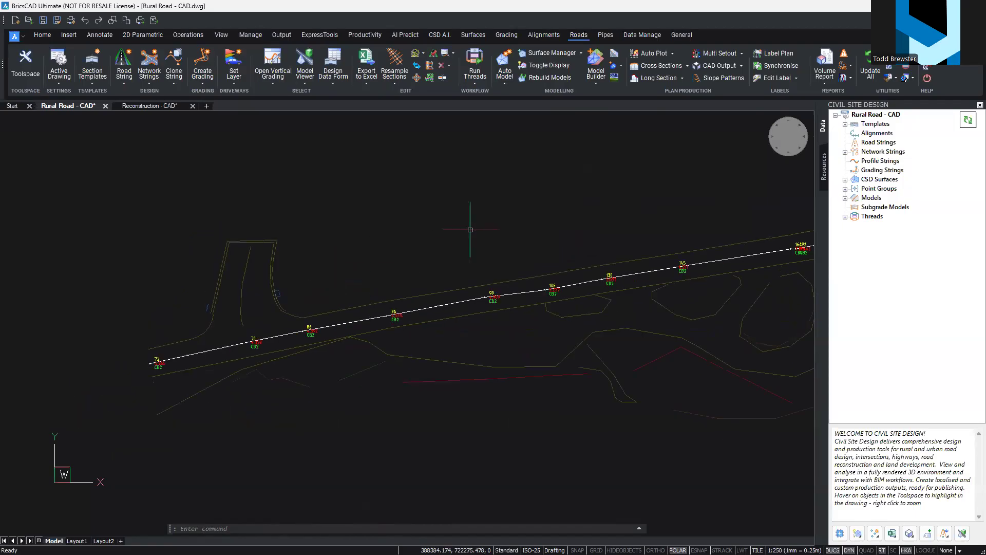
pyautogui.scroll(-1, 451, 258)
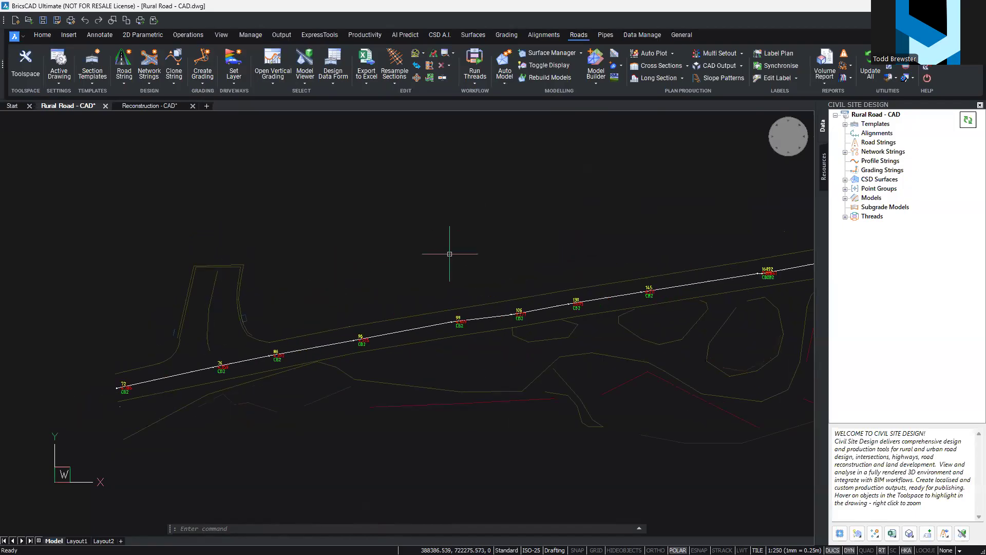
# Start a best fit alignment with the Polyline method and pick the white surveyed centreline polyline as its source
pyautogui.click(544, 34)
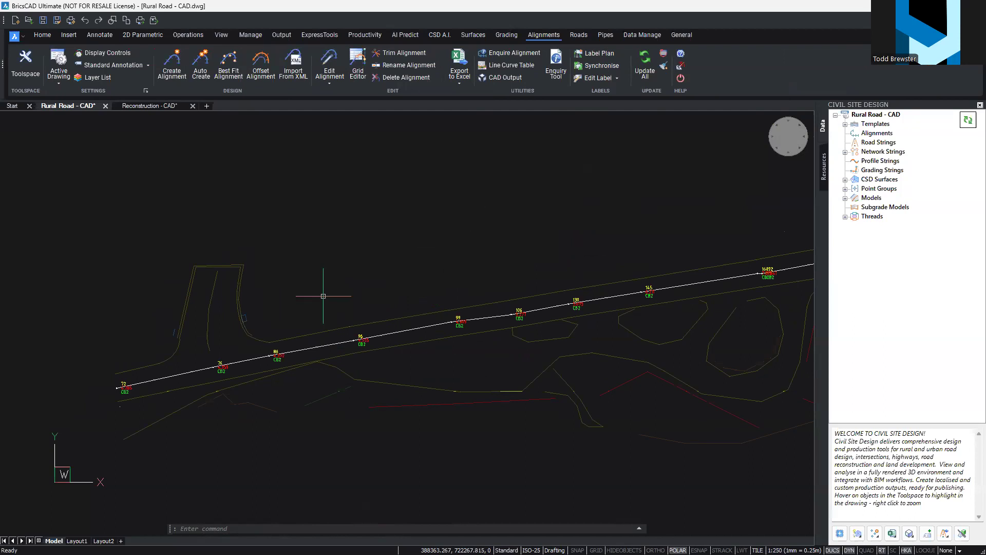
pyautogui.click(361, 339)
pyautogui.scroll(2, 316, 395)
pyautogui.moveTo(330, 395); pyautogui.dragTo(402, 383, button='middle')
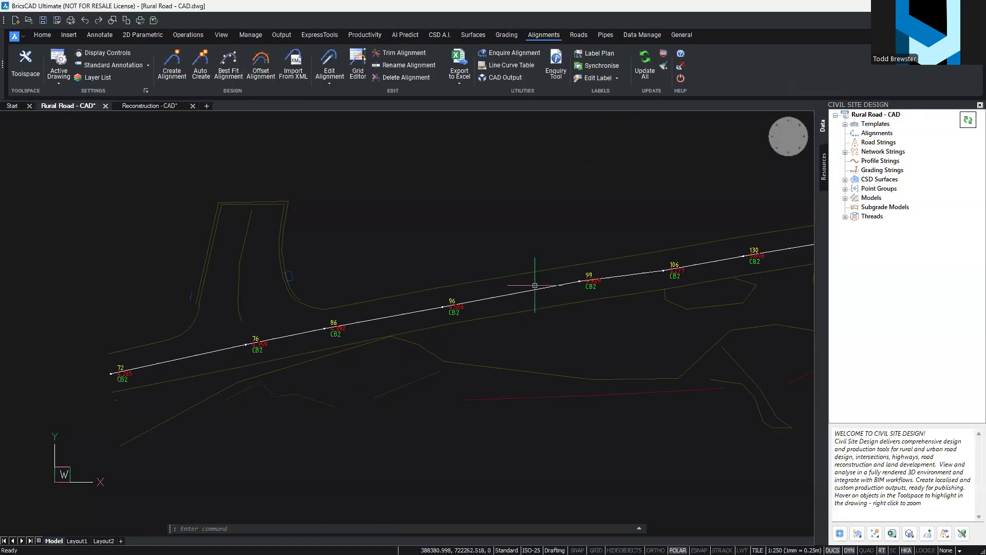
pyautogui.moveTo(519, 289)
pyautogui.press('ctrl')
pyautogui.press('ctrl')
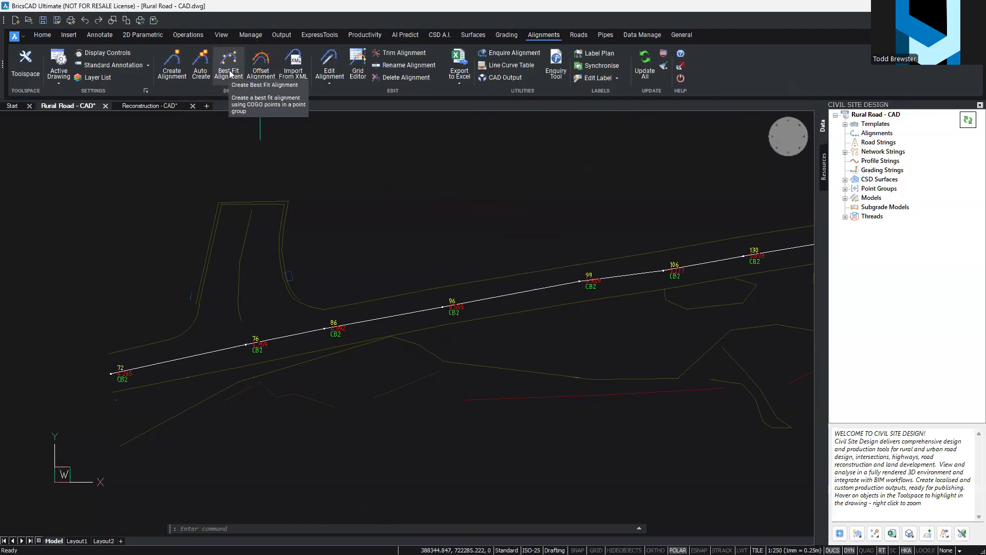
pyautogui.click(230, 73)
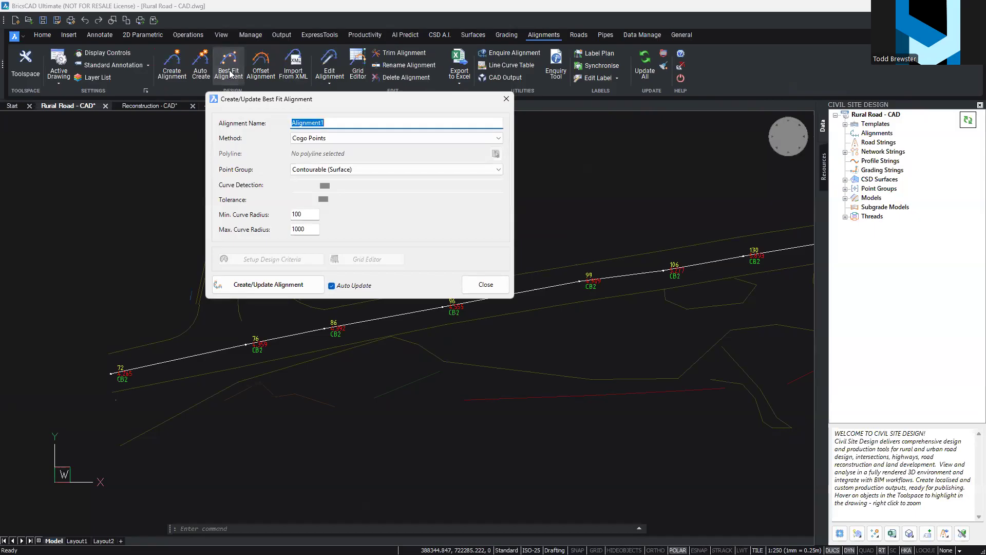
pyautogui.click(314, 138)
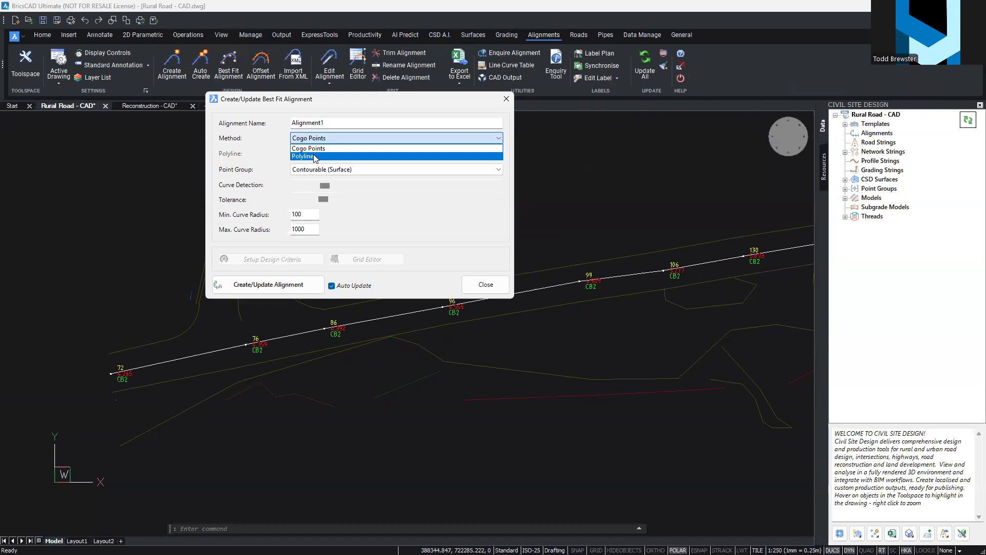
pyautogui.click(315, 156)
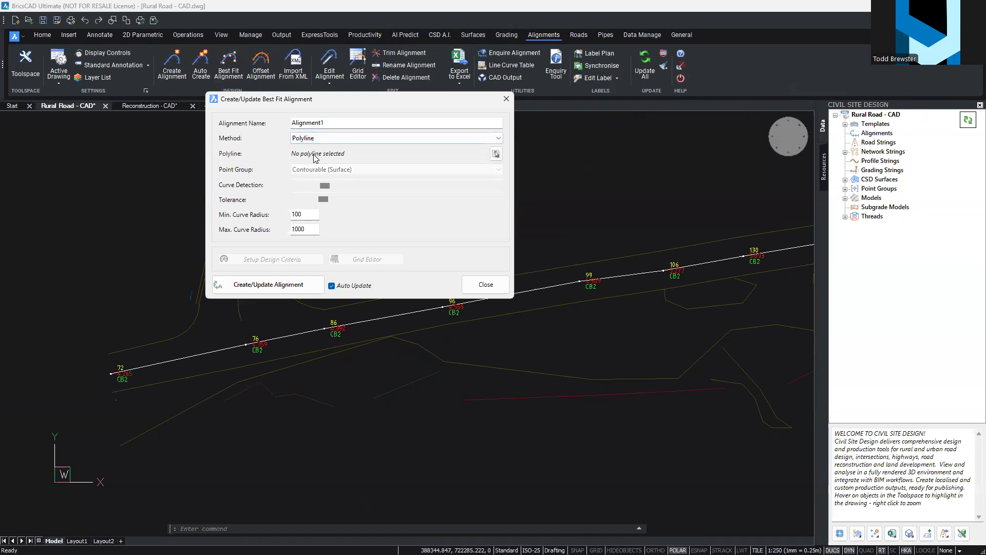
pyautogui.click(495, 154)
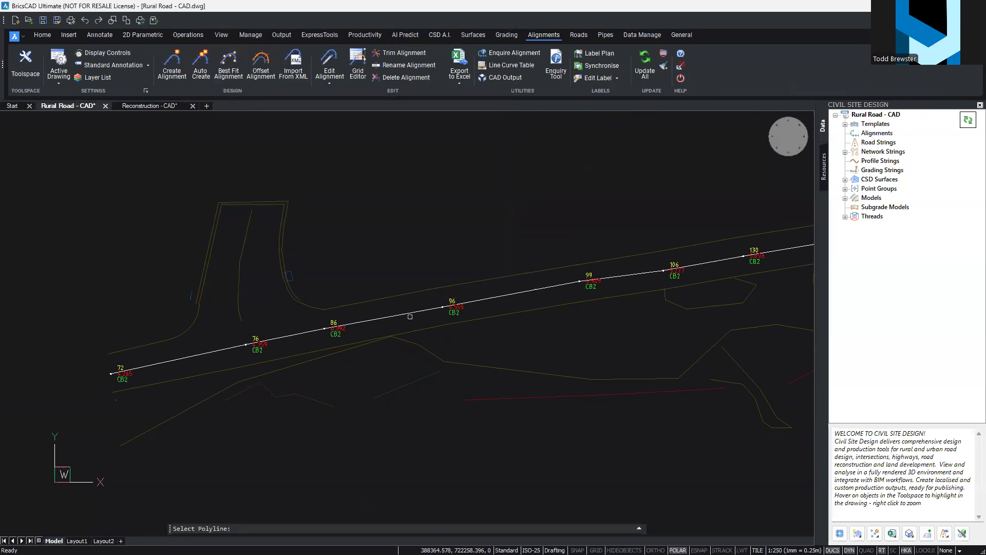
pyautogui.click(406, 313)
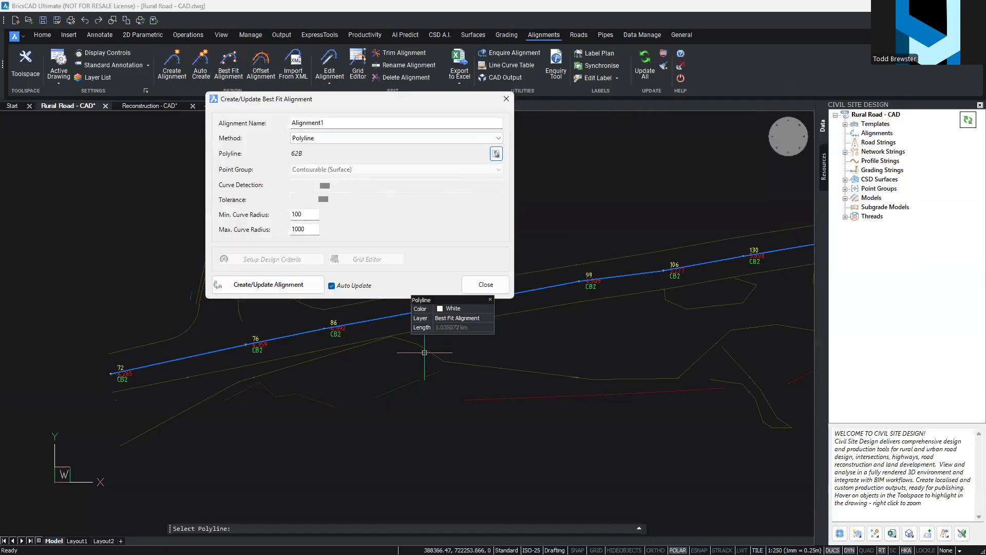
# Create the best fit alignment Alignment1 from the picked polyline, keeping the curve radius limits of 100 and 1000
pyautogui.scroll(-4, 403, 405)
pyautogui.moveTo(641, 338); pyautogui.dragTo(464, 355, button='middle')
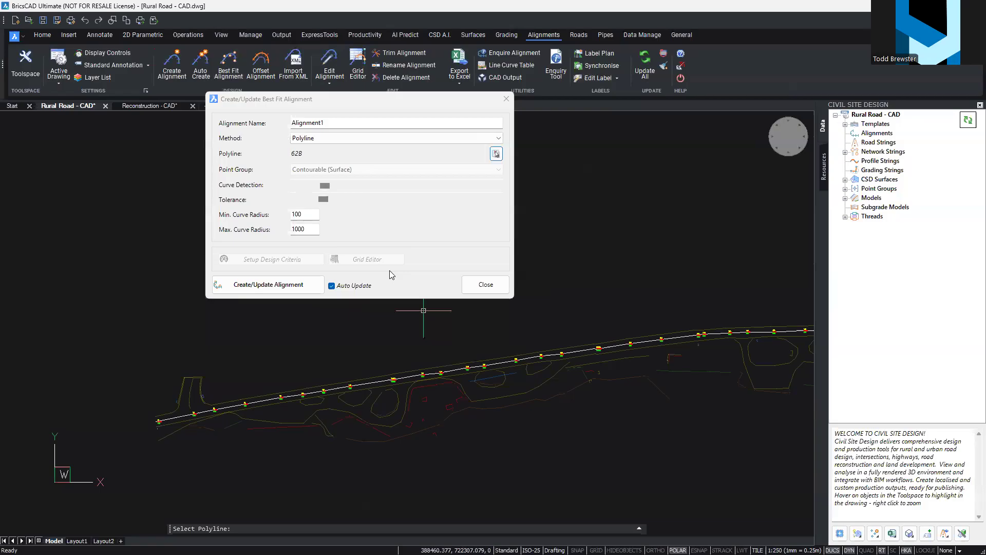
pyautogui.click(276, 286)
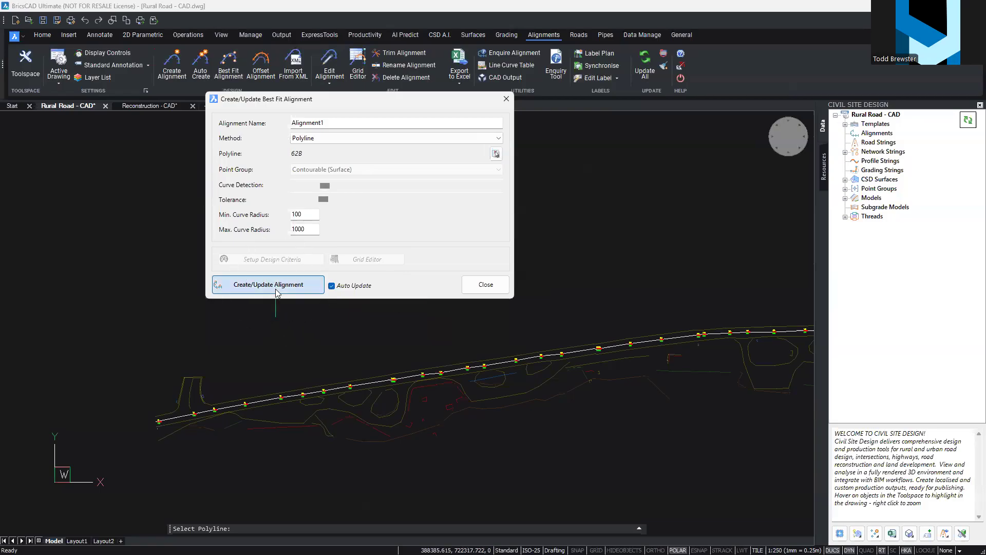
# Examine how closely the best fit alignment and its curves follow the surveyed centreline along the whole road
pyautogui.scroll(3, 190, 419)
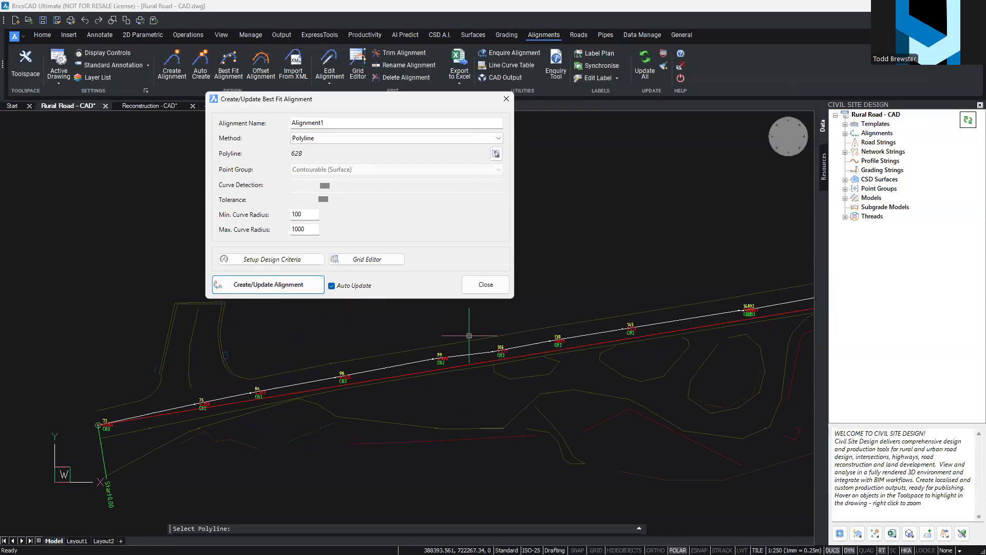
pyautogui.scroll(-2, 496, 331)
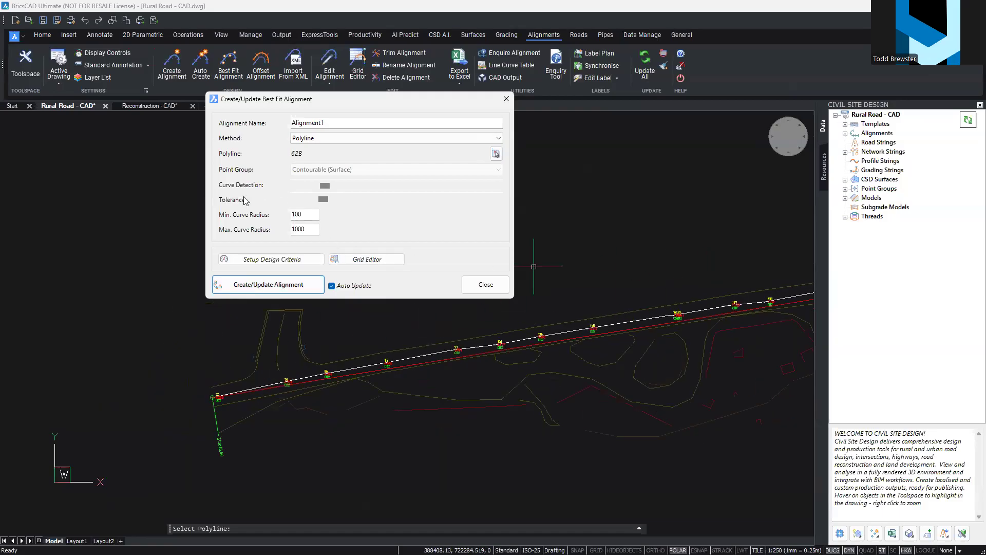
pyautogui.scroll(-2, 674, 320)
pyautogui.moveTo(676, 319); pyautogui.dragTo(180, 388, button='middle')
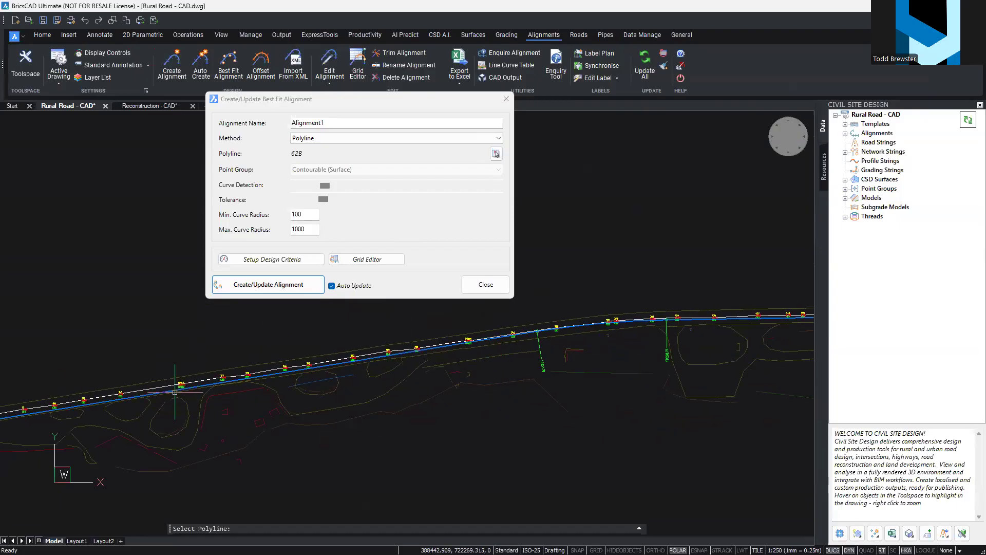
pyautogui.scroll(2, 685, 329)
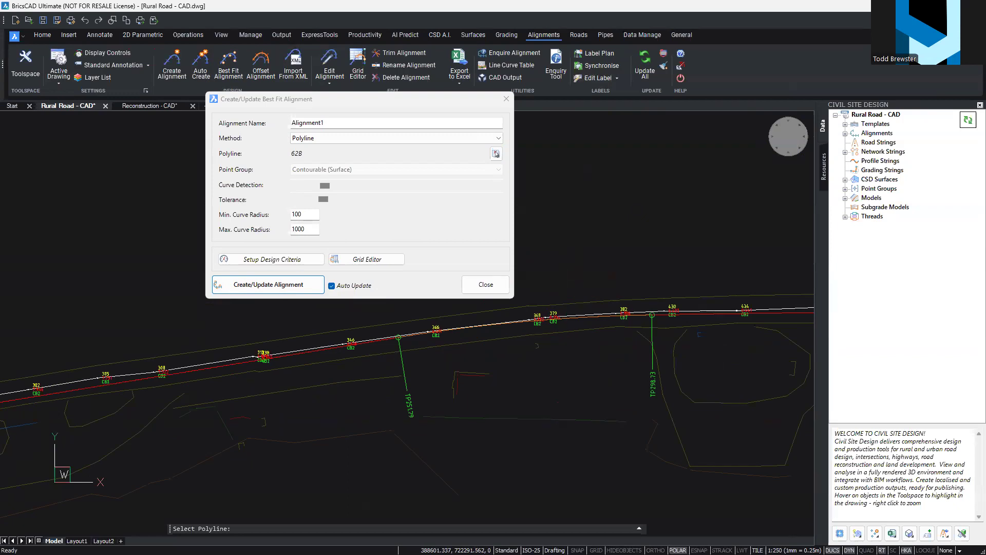
pyautogui.scroll(-3, 547, 331)
pyautogui.moveTo(611, 327); pyautogui.dragTo(266, 381, button='middle')
pyautogui.moveTo(602, 397); pyautogui.dragTo(209, 392, button='middle')
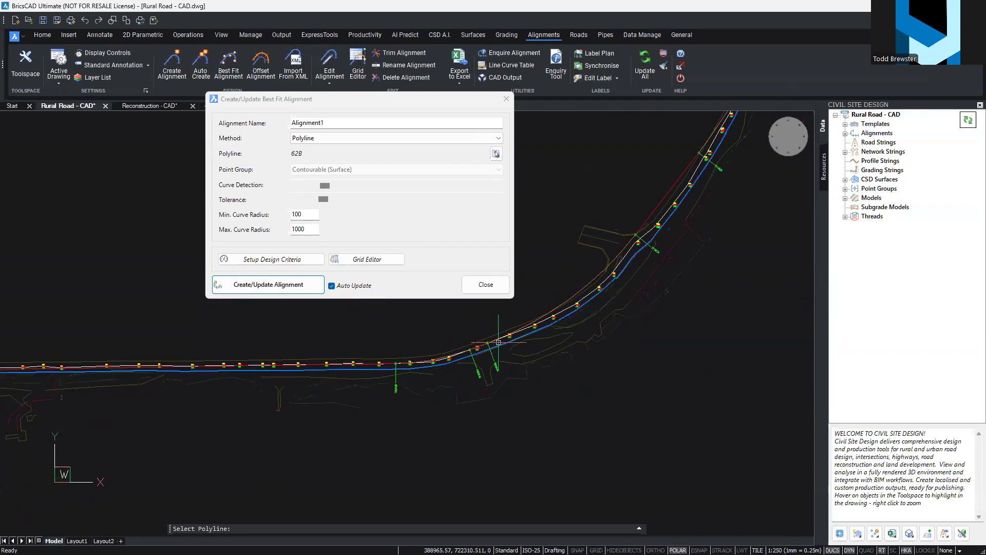
pyautogui.scroll(2, 498, 343)
pyautogui.scroll(-1, 498, 342)
pyautogui.scroll(-1, 664, 293)
pyautogui.moveTo(691, 267)
pyautogui.mouseDown(button='middle')
pyautogui.moveTo(515, 449)
pyautogui.moveTo(689, 297)
pyautogui.mouseUp(button='middle')
pyautogui.scroll(-1, 413, 397)
pyautogui.scroll(-1, 413, 397)
pyautogui.moveTo(302, 402); pyautogui.dragTo(568, 368, button='middle')
pyautogui.scroll(1, 240, 372)
pyautogui.moveTo(240, 372); pyautogui.dragTo(336, 355, button='middle')
pyautogui.scroll(1, 336, 352)
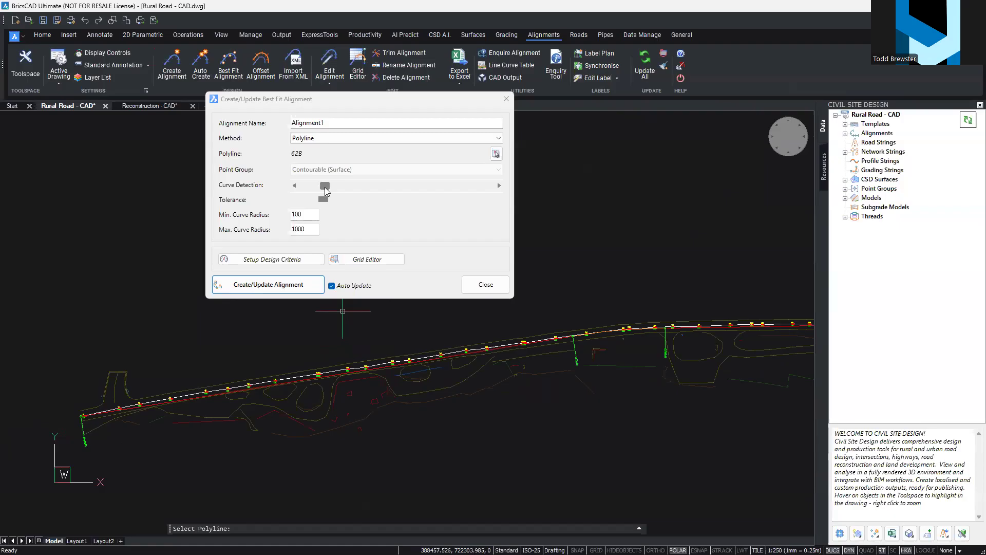
pyautogui.scroll(1, 129, 380)
pyautogui.scroll(1, 185, 339)
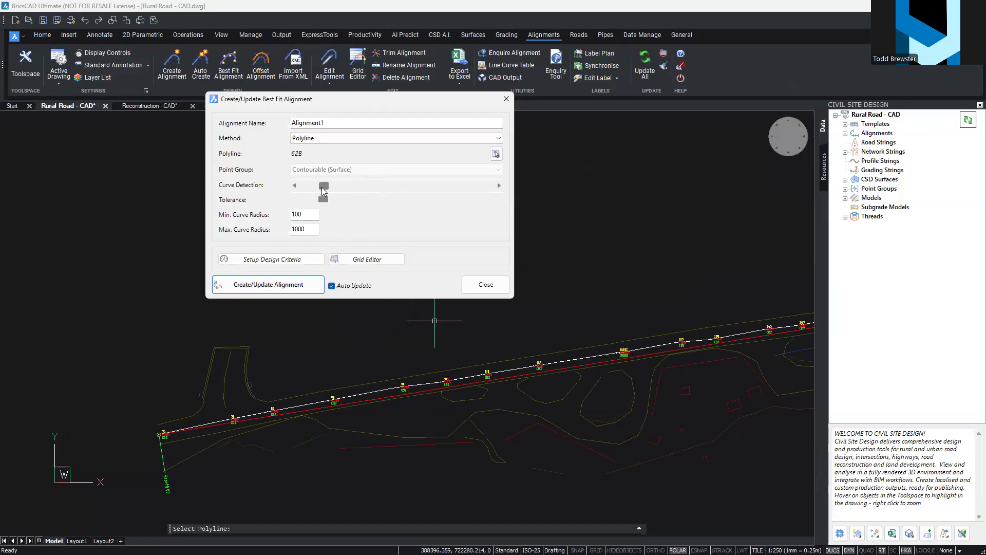
# Try finer and much coarser Curve Detection settings on the best fit alignment, and settle on the lowest setting
pyautogui.scroll(-5, 417, 388)
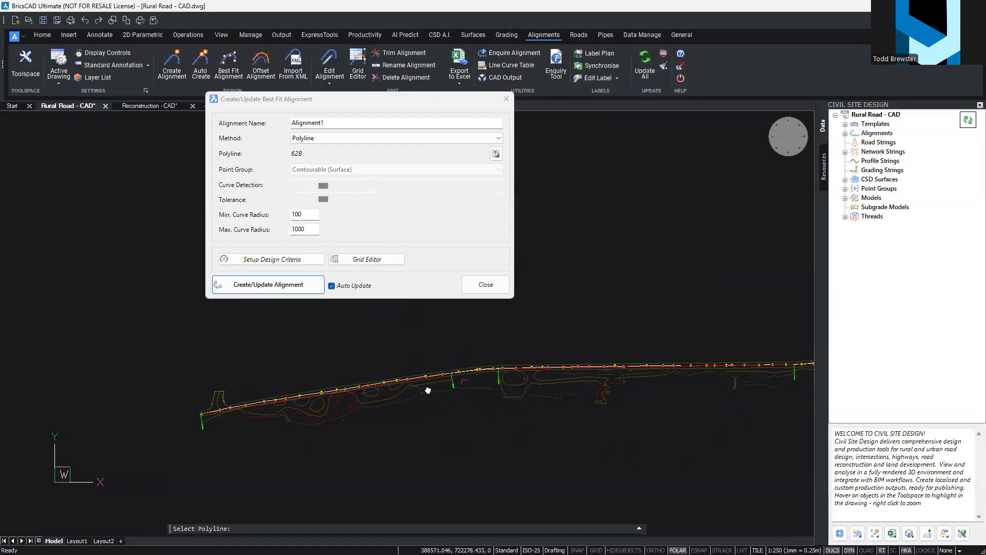
pyautogui.scroll(-2, 324, 387)
pyautogui.moveTo(422, 352); pyautogui.dragTo(386, 398, button='middle')
pyautogui.scroll(2, 382, 432)
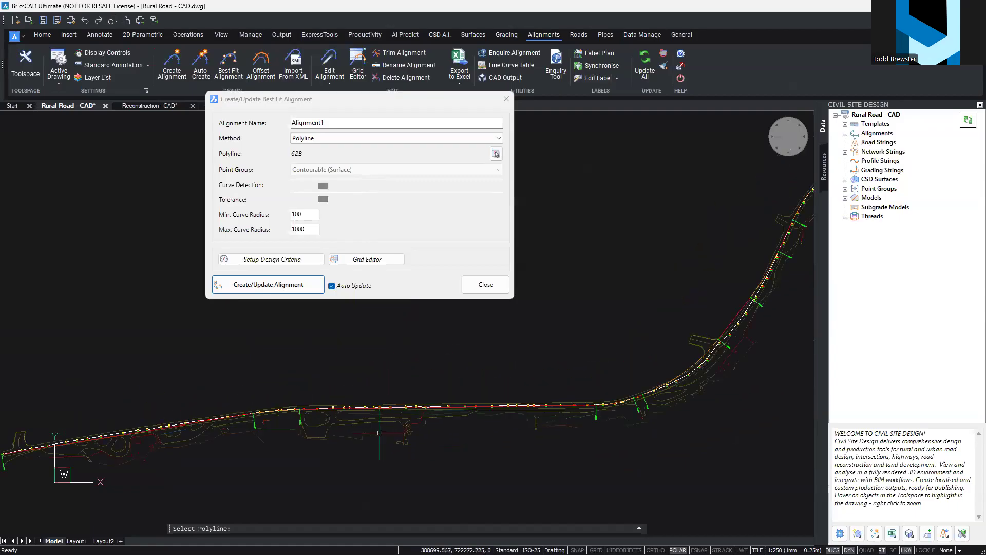
pyautogui.click(323, 186)
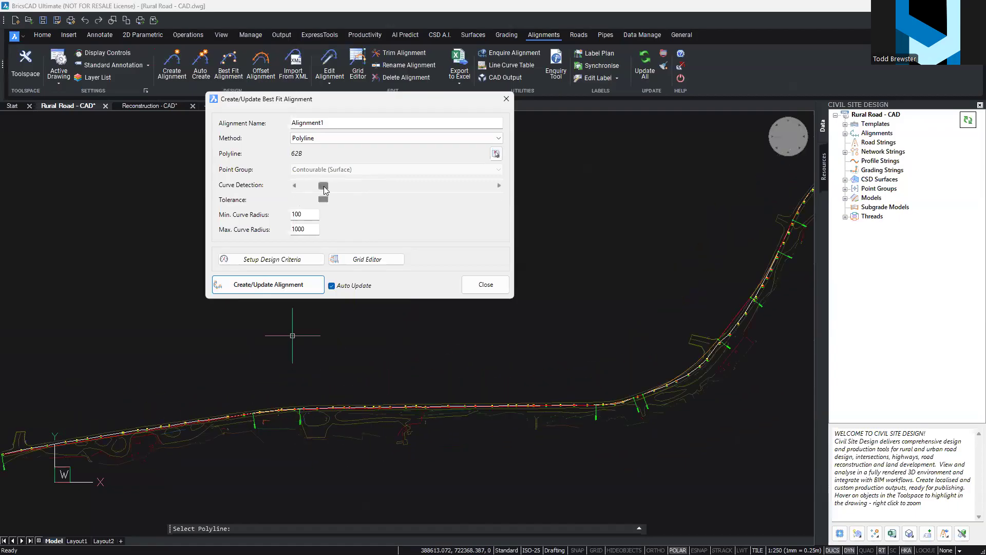
pyautogui.moveTo(317, 187); pyautogui.dragTo(306, 187)
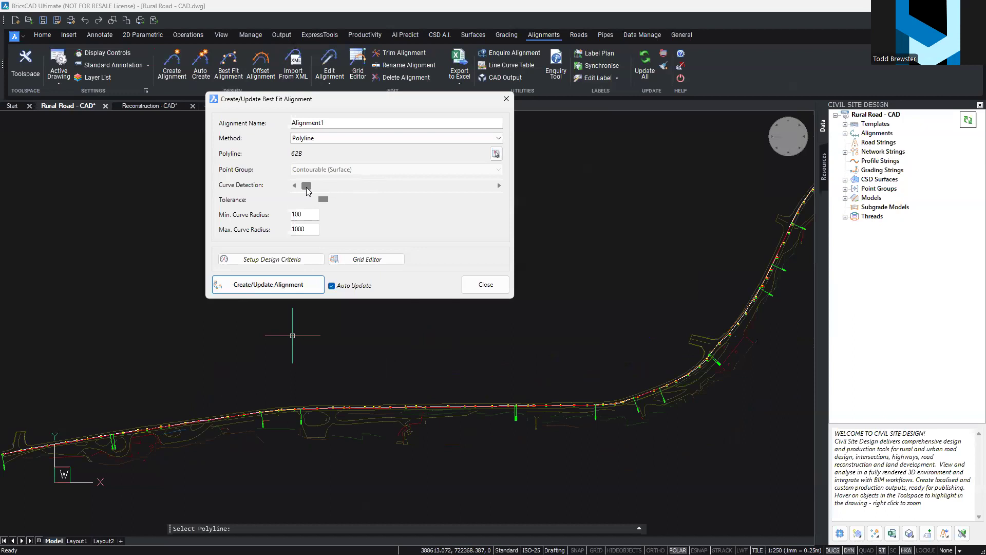
pyautogui.moveTo(307, 188); pyautogui.dragTo(387, 185)
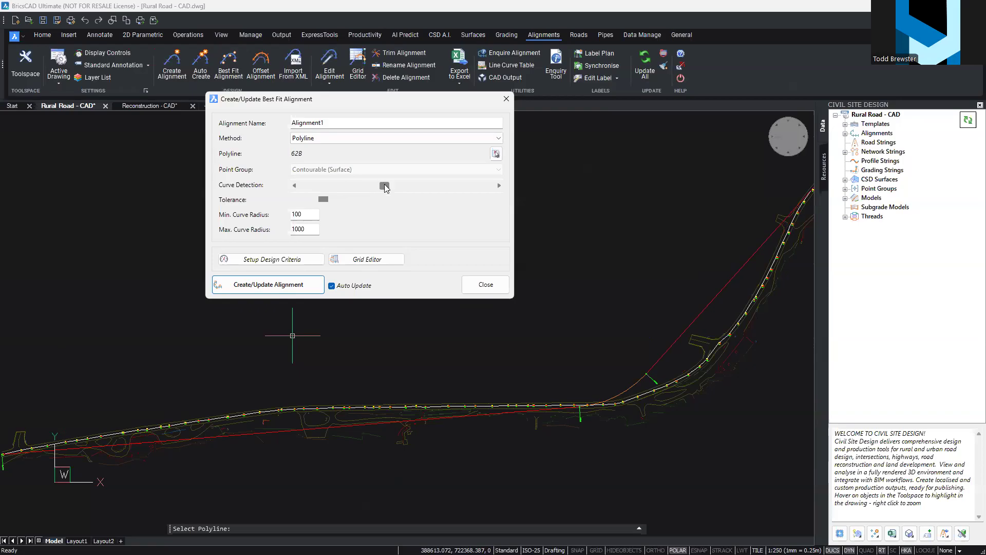
pyautogui.moveTo(386, 188); pyautogui.dragTo(299, 195)
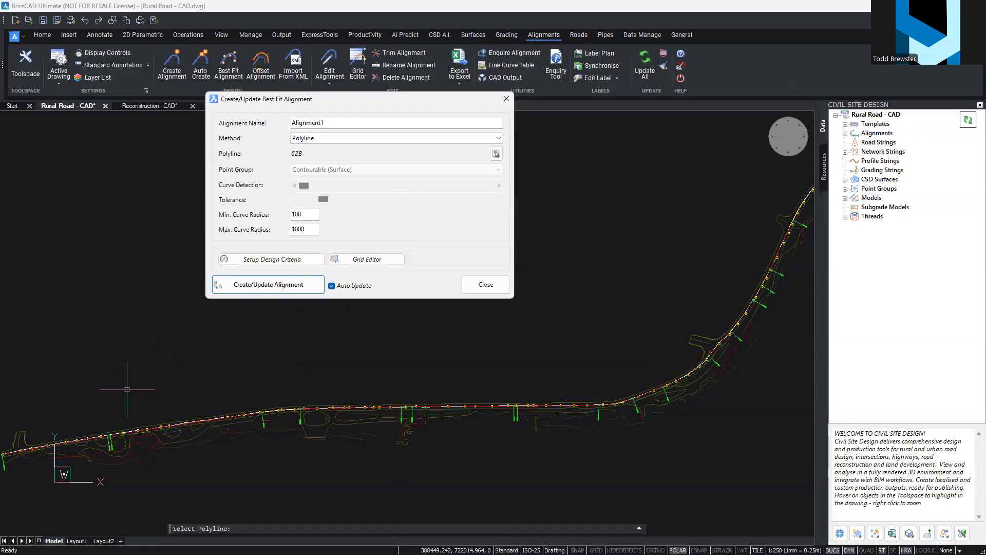
# Compare the refitted alignment with the centreline polyline and review its IP radii in the Alignment Grid Editor
pyautogui.scroll(5, 111, 432)
pyautogui.scroll(-2, 120, 423)
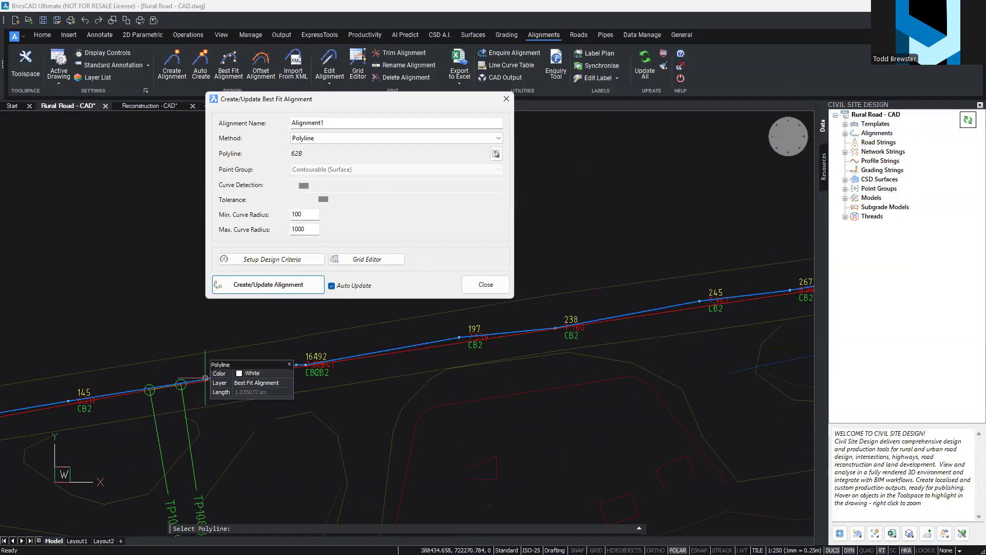
pyautogui.scroll(-3, 205, 391)
pyautogui.scroll(-2, 205, 378)
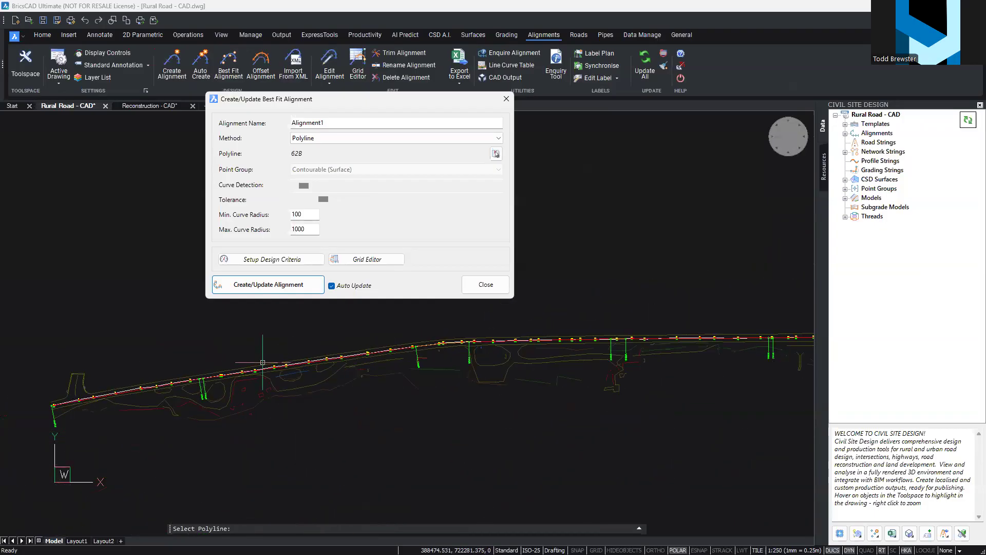
pyautogui.click(360, 260)
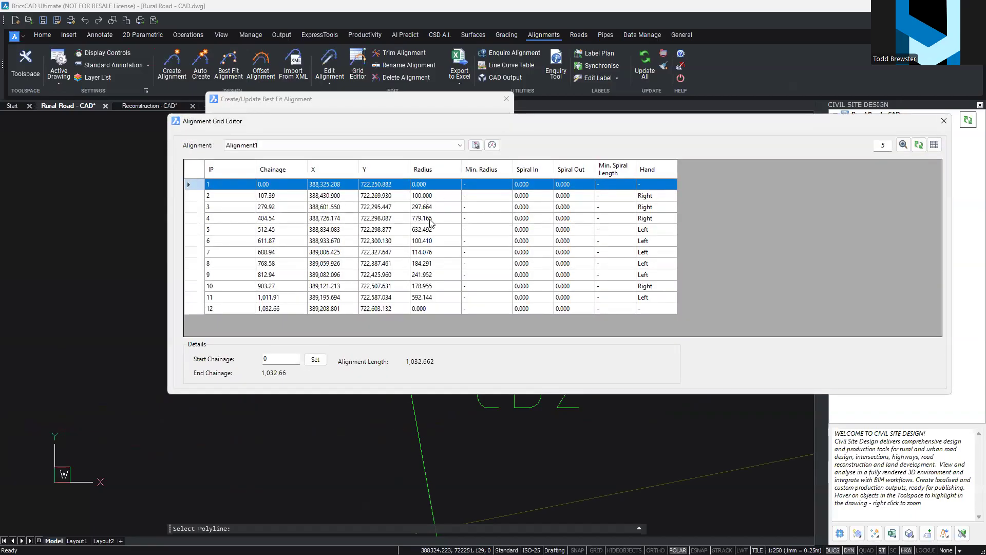
pyautogui.press('ctrl')
pyautogui.moveTo(424, 126); pyautogui.dragTo(382, 293)
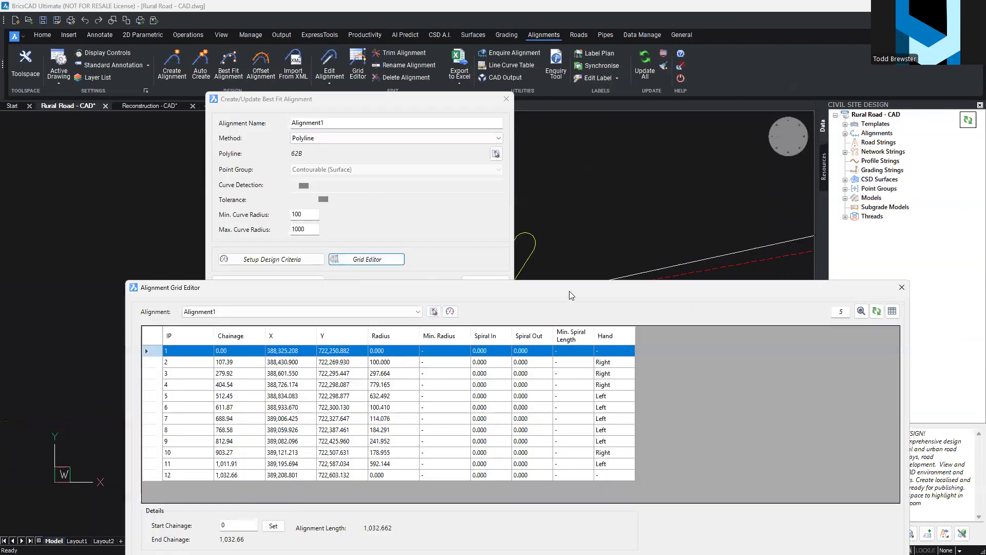
pyautogui.moveTo(569, 285); pyautogui.dragTo(553, 172)
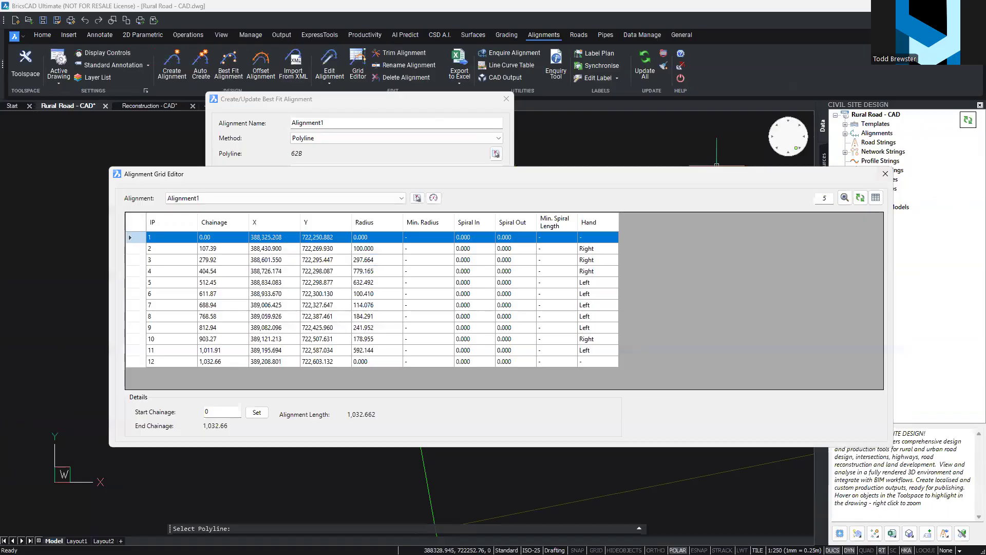
pyautogui.click(885, 175)
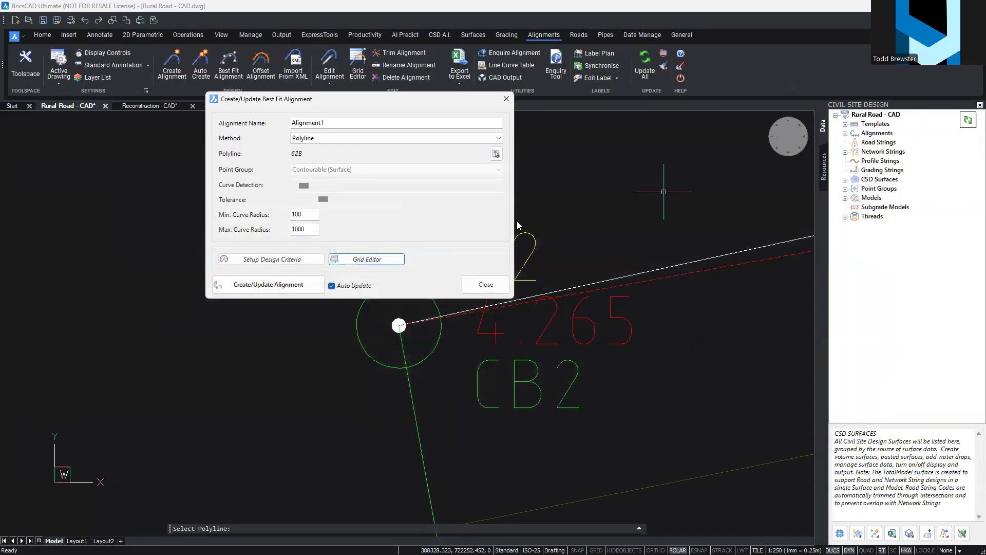
# Reduce the best fit Tolerance to its lowest setting and check the curve near the road's first bend
pyautogui.scroll(-6, 654, 323)
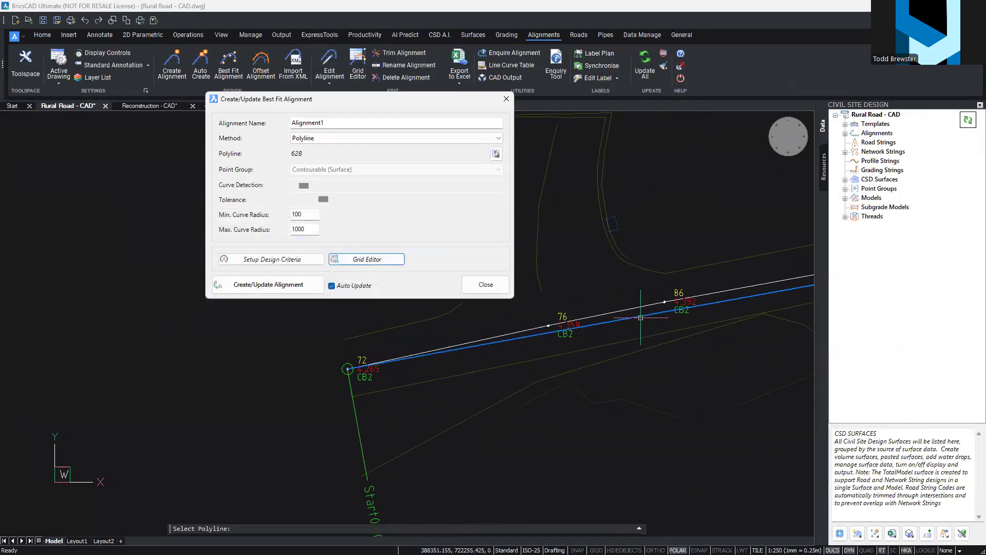
pyautogui.moveTo(644, 327); pyautogui.dragTo(261, 416, button='middle')
pyautogui.scroll(-3, 262, 415)
pyautogui.moveTo(627, 347); pyautogui.dragTo(527, 368, button='middle')
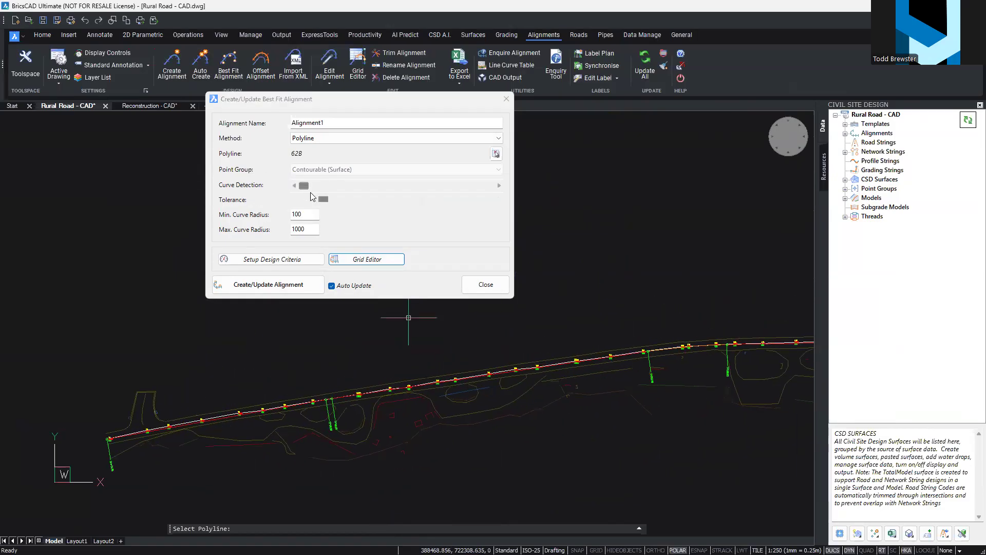
pyautogui.moveTo(324, 203); pyautogui.dragTo(305, 196)
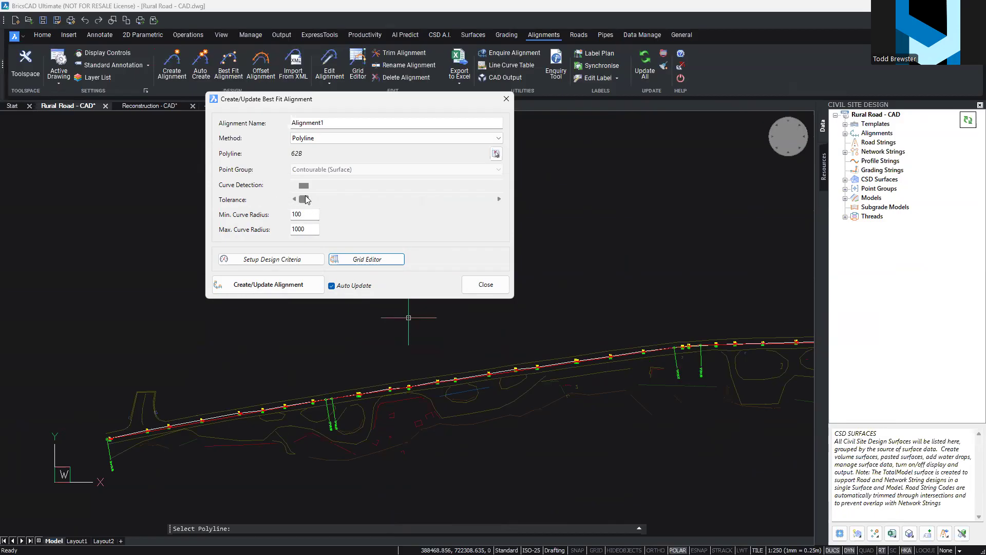
pyautogui.click(690, 351)
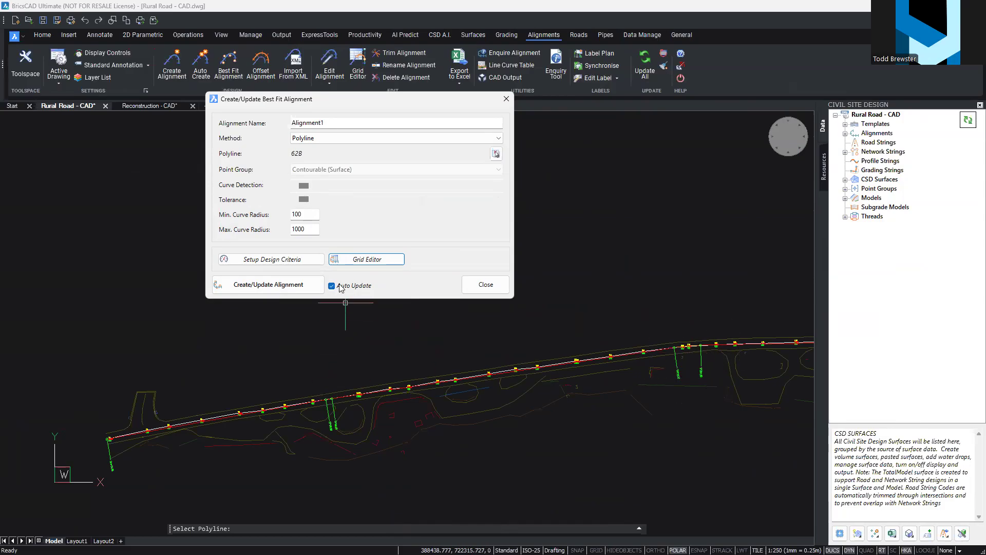
# Review the refitted alignment's IPs in the Alignment Grid Editor, check its fit along the road's first stretch, and close the best fit tool
pyautogui.click(376, 260)
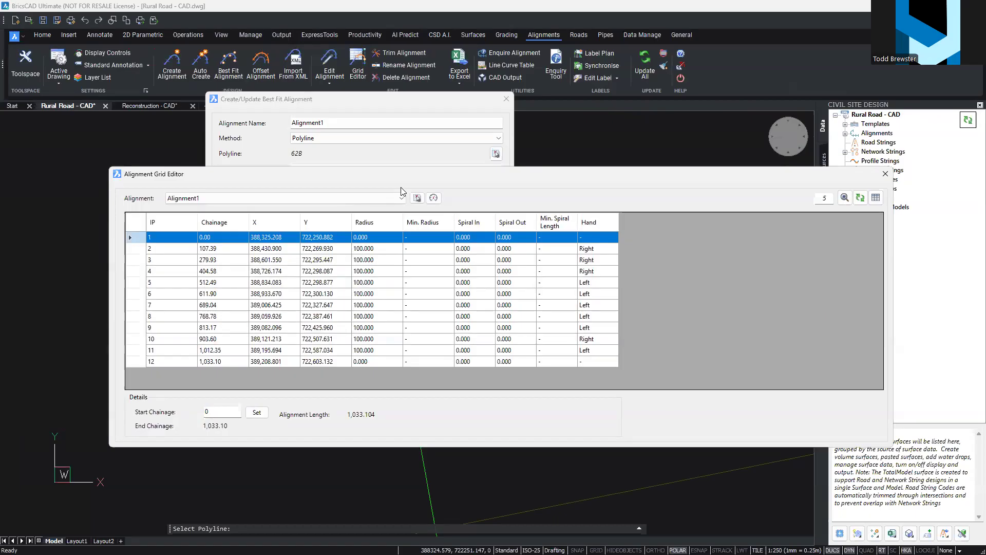
pyautogui.moveTo(401, 191); pyautogui.dragTo(397, 191)
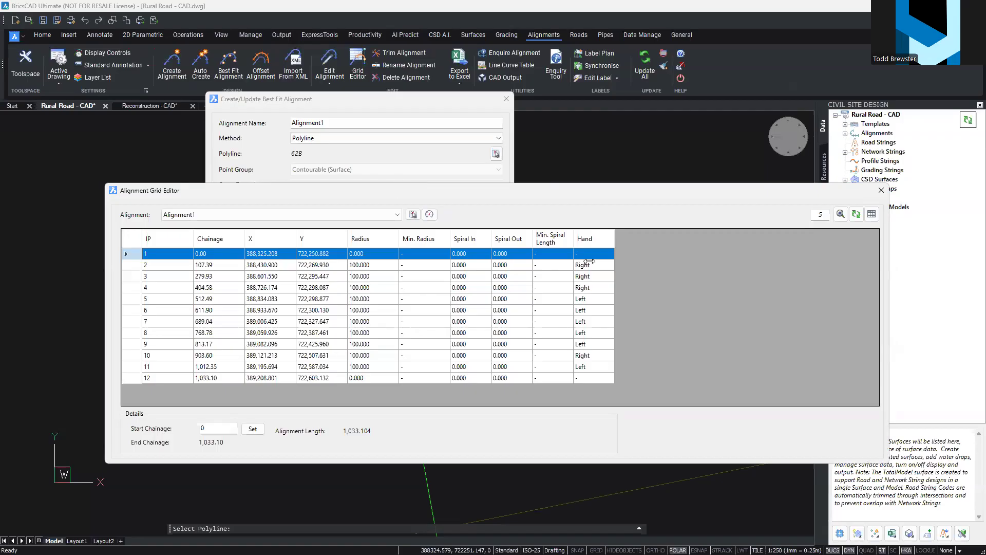
pyautogui.click(881, 190)
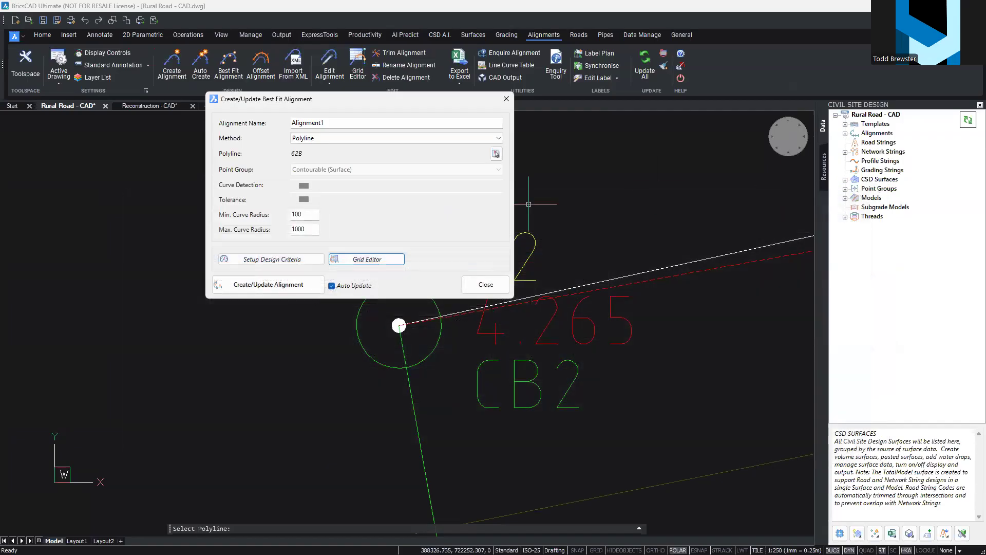
pyautogui.scroll(-5, 501, 385)
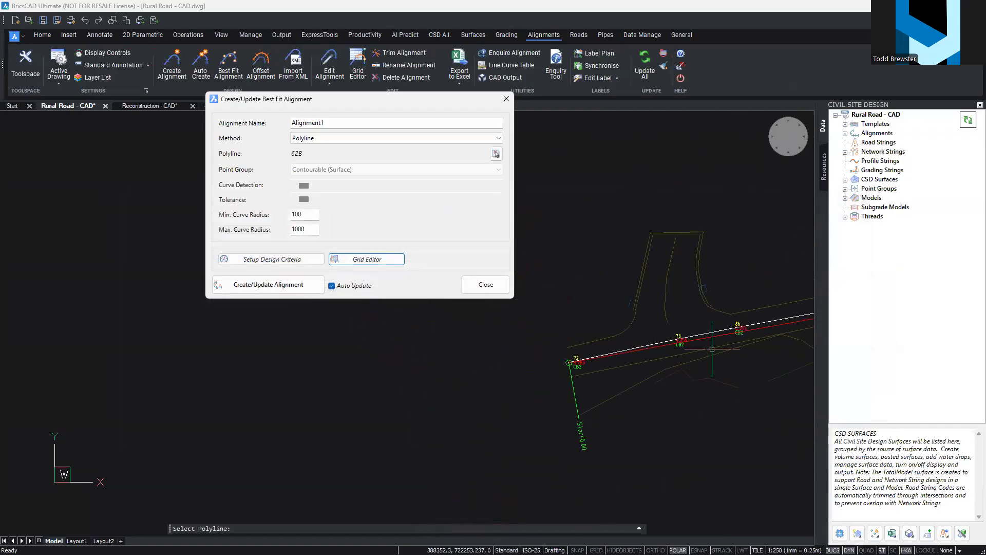
pyautogui.scroll(-2, 620, 377)
pyautogui.scroll(1, 619, 378)
pyautogui.moveTo(619, 378); pyautogui.dragTo(460, 400, button='middle')
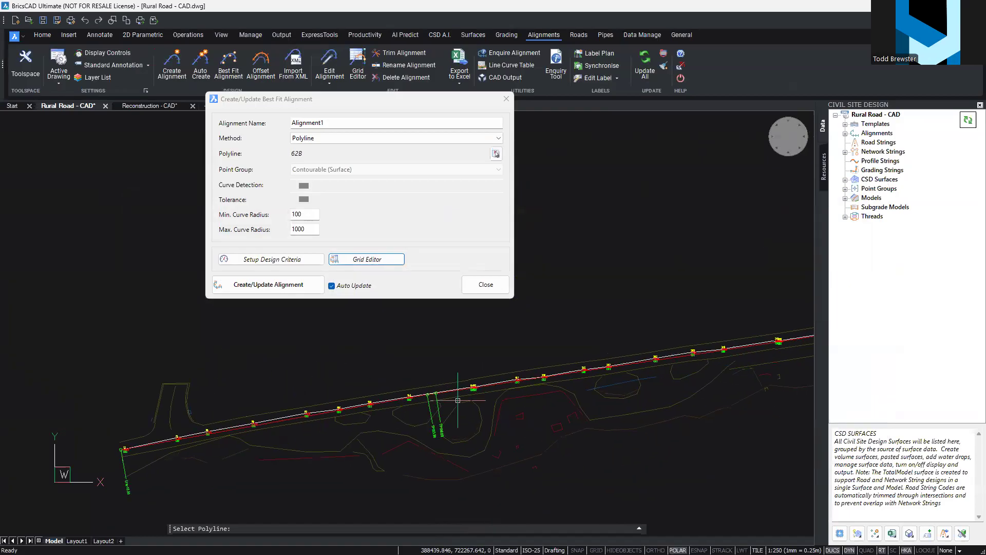
pyautogui.scroll(2, 416, 395)
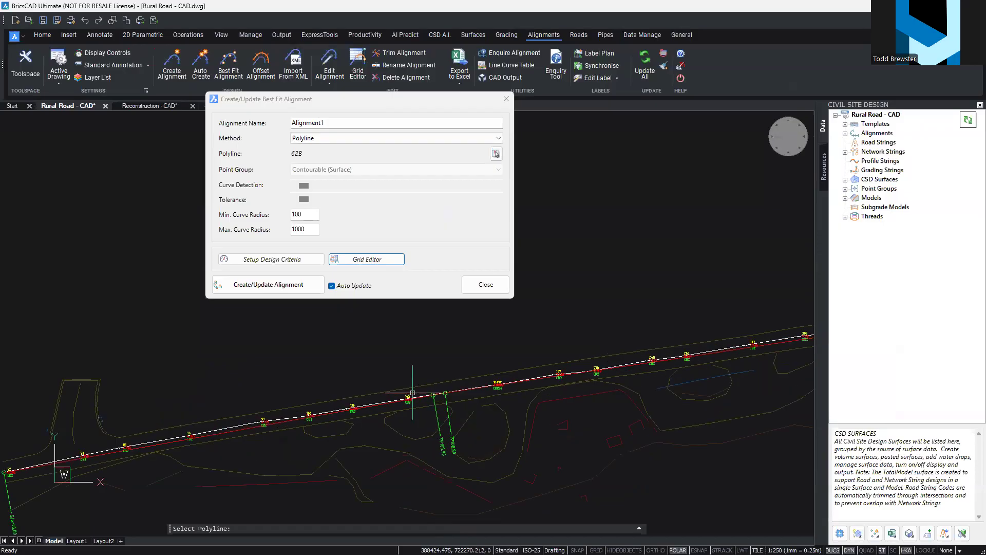
pyautogui.click(301, 289)
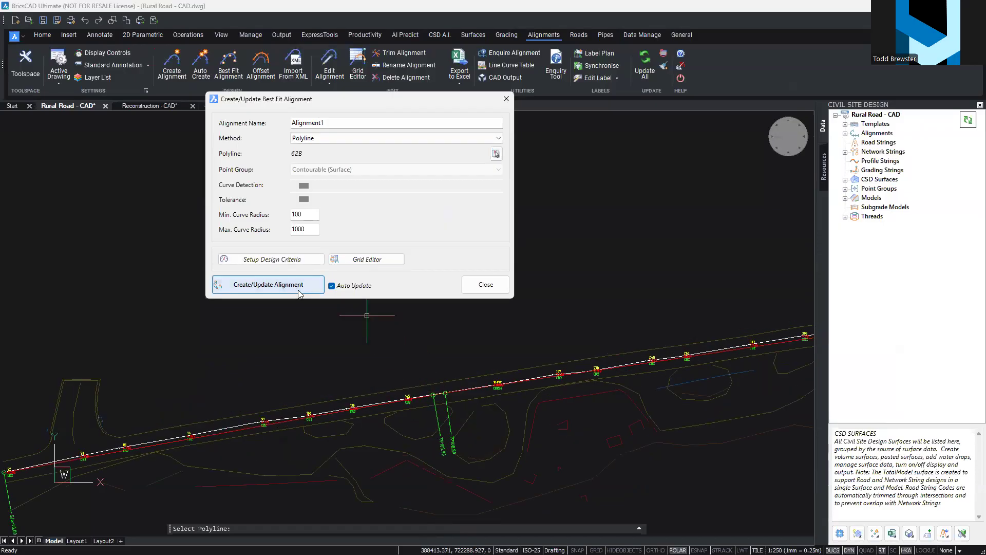
pyautogui.click(481, 286)
# Open the IP at the road's first bend for editing in the alignment's details, and leave it without applying changes
pyautogui.click(329, 64)
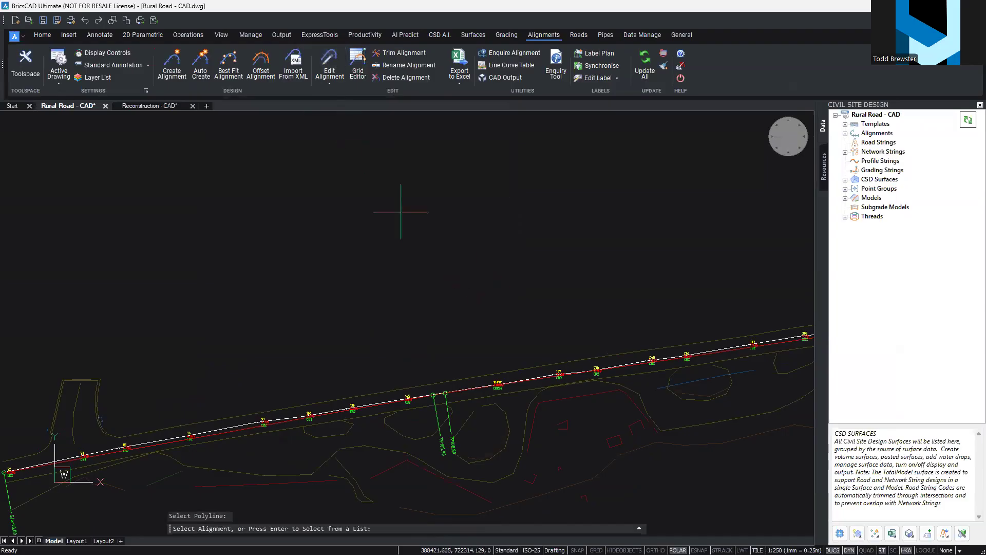
pyautogui.click(429, 395)
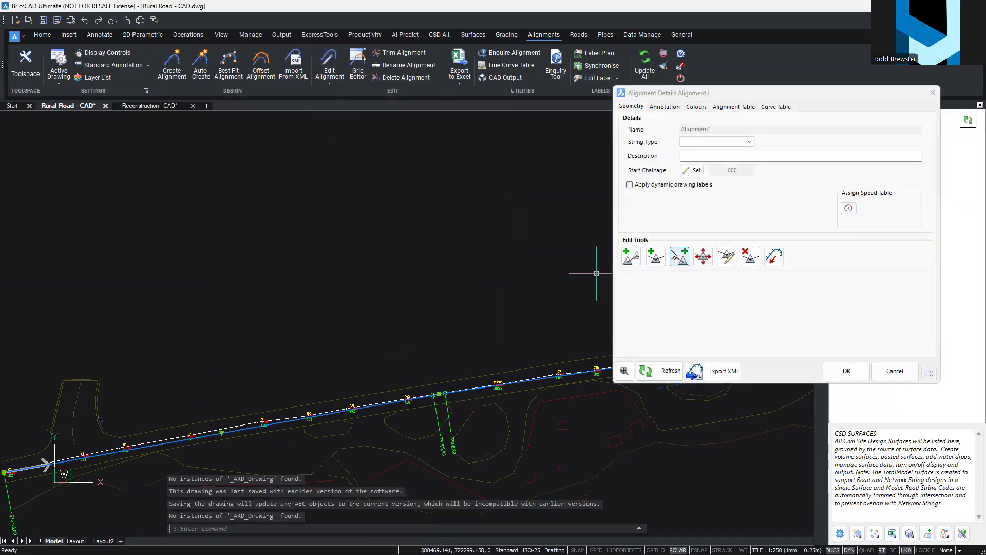
pyautogui.click(727, 256)
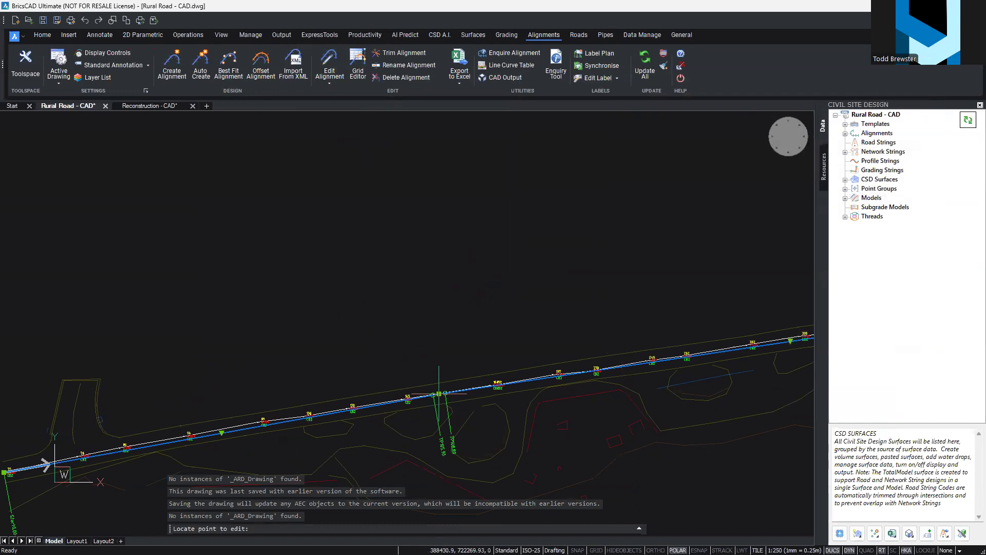
pyautogui.click(439, 393)
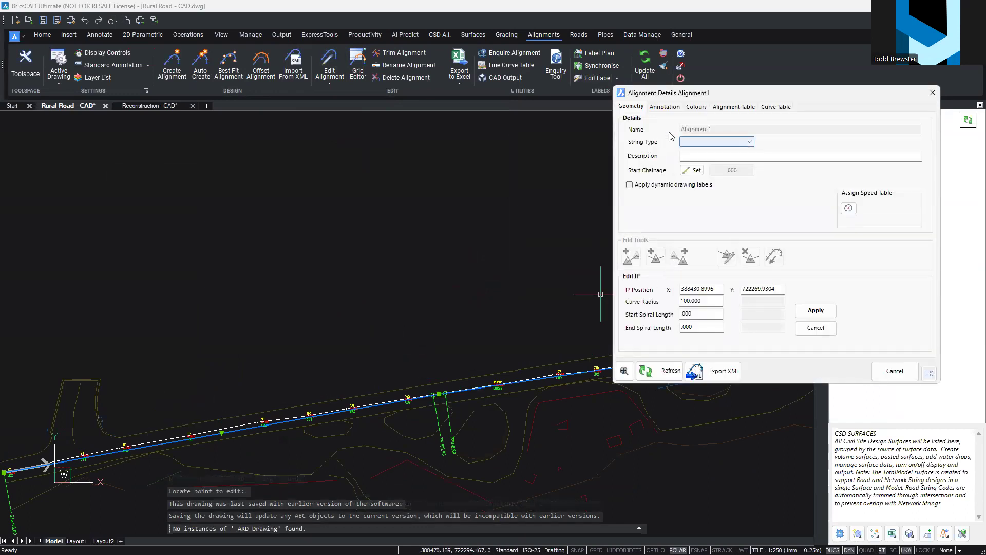
pyautogui.click(874, 369)
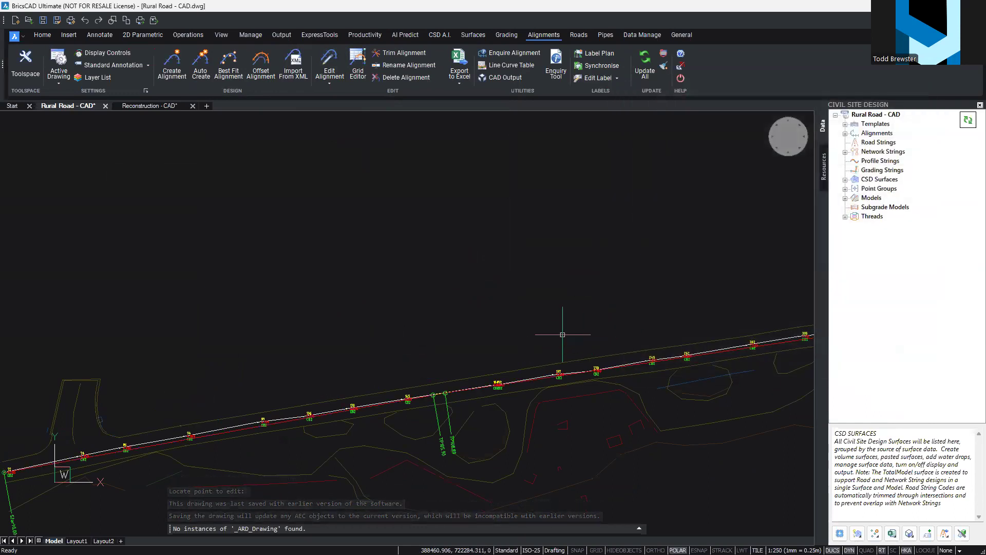
# Delete Alignment1 from the drawing's alignments
pyautogui.click(845, 133)
pyautogui.click(879, 142)
pyautogui.rightClick(885, 143)
pyautogui.click(927, 213)
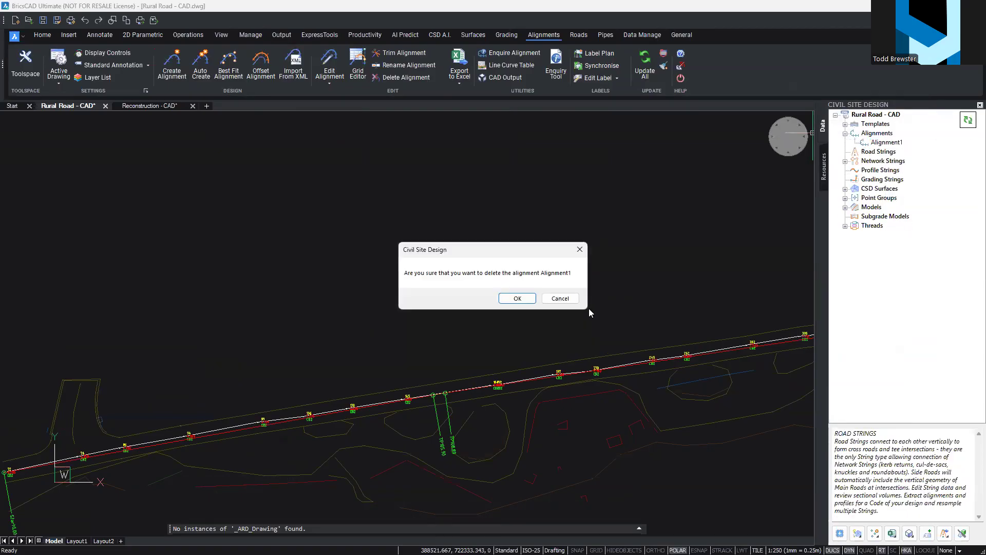
pyautogui.click(519, 300)
# Create a best fit alignment named Alignment1 from Cogo Points, using the _Centreline Points point group
pyautogui.scroll(-2, 295, 211)
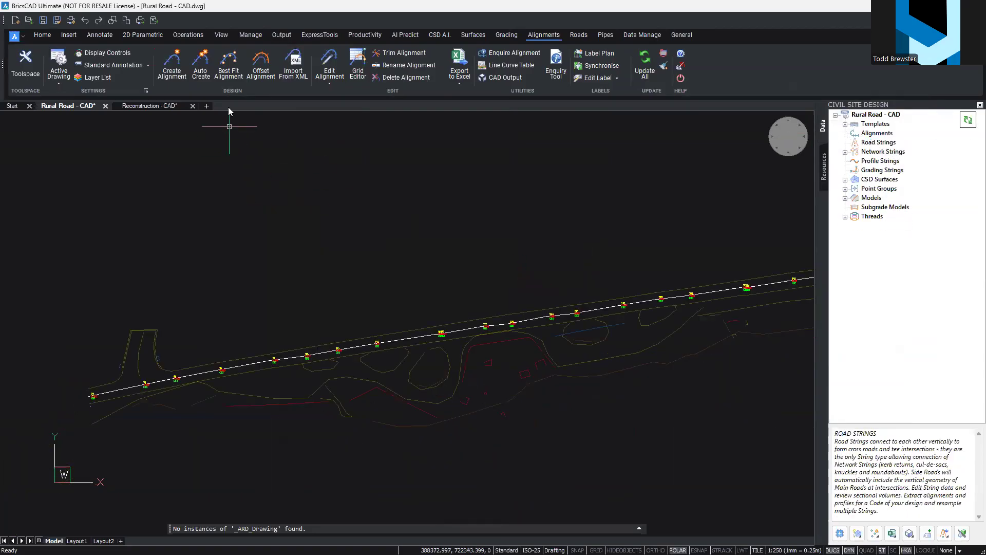
pyautogui.click(229, 65)
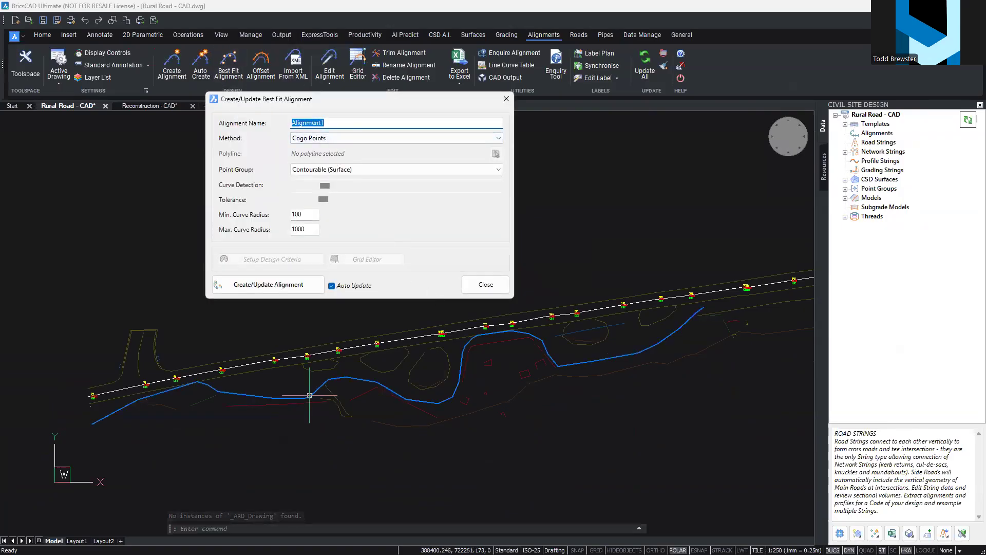
pyautogui.scroll(5, 284, 364)
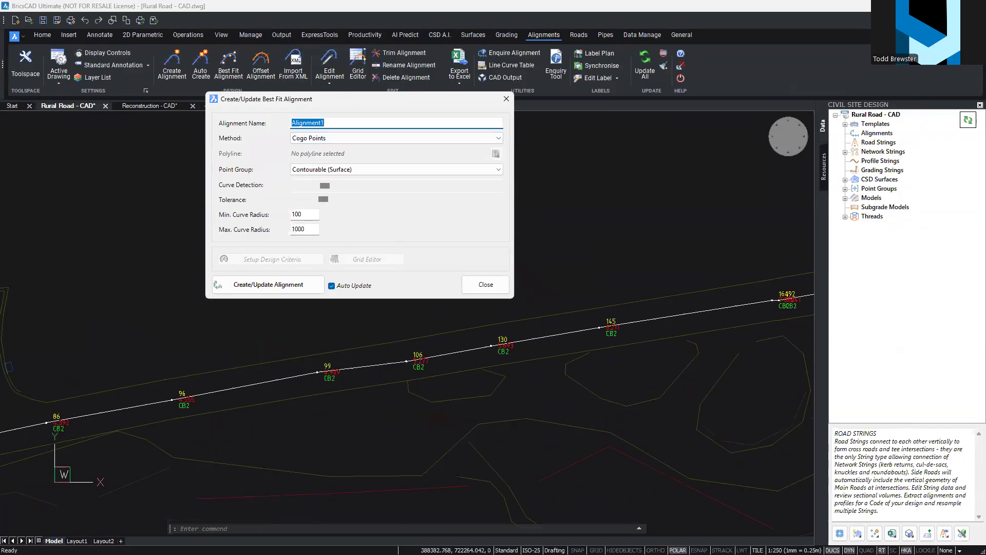
pyautogui.scroll(2, 285, 364)
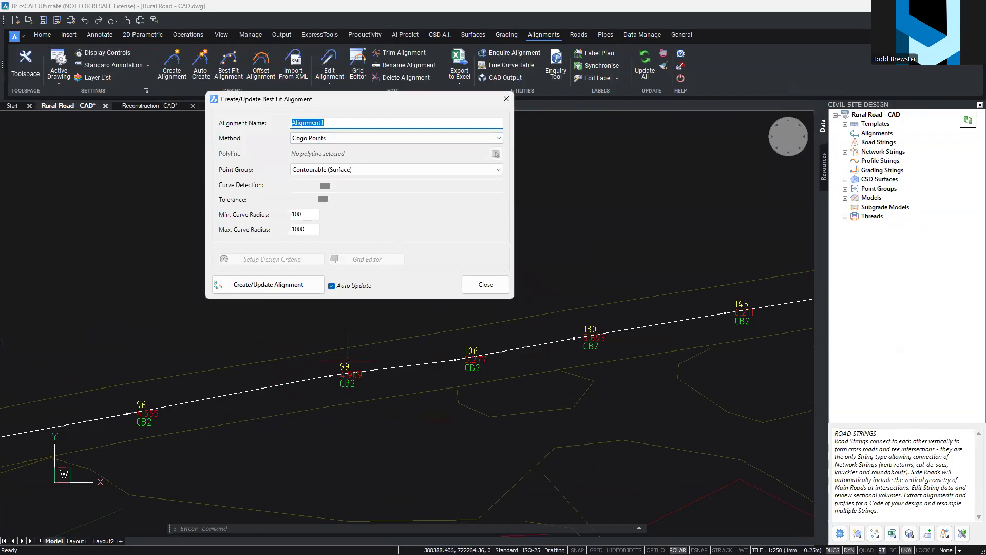
pyautogui.scroll(-3, 590, 354)
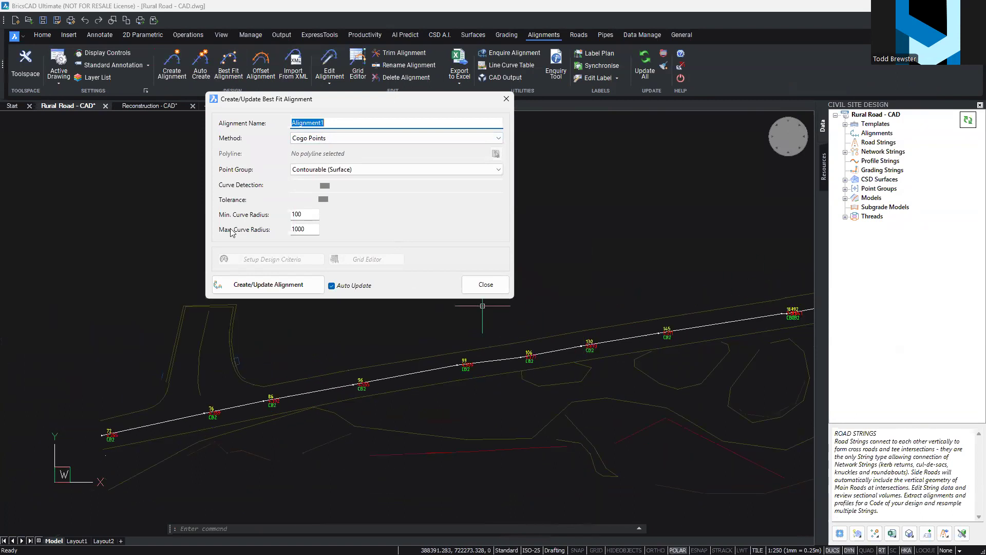
pyautogui.click(386, 171)
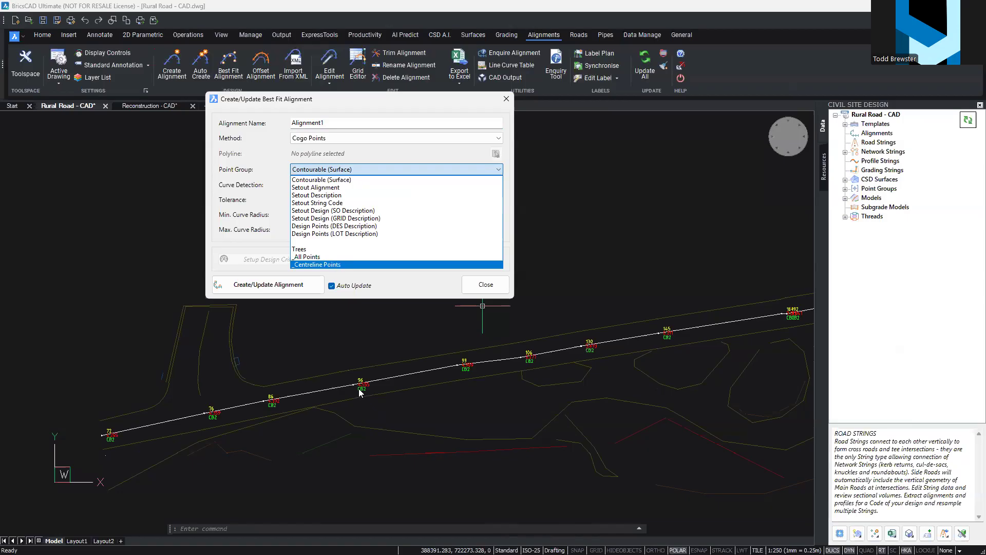
pyautogui.click(315, 263)
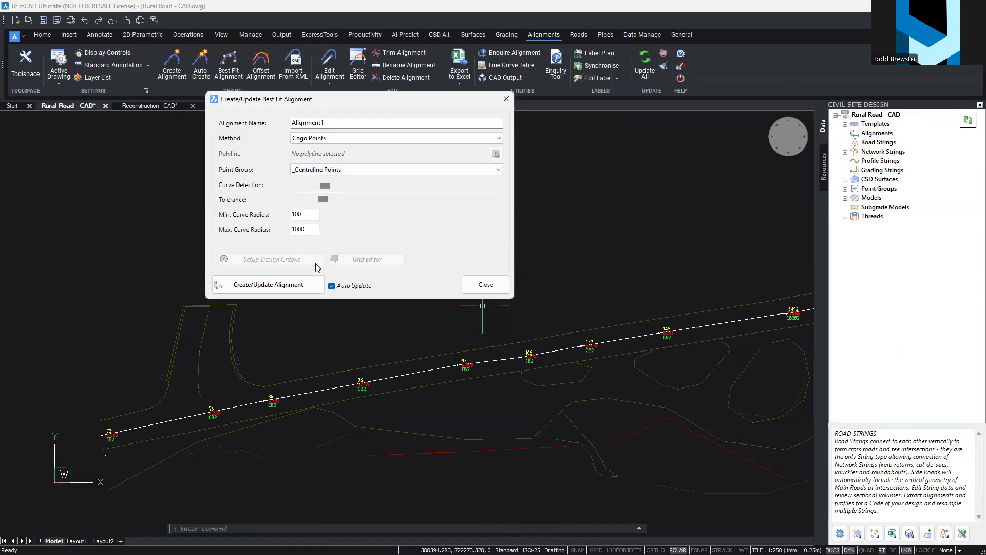
pyautogui.click(286, 286)
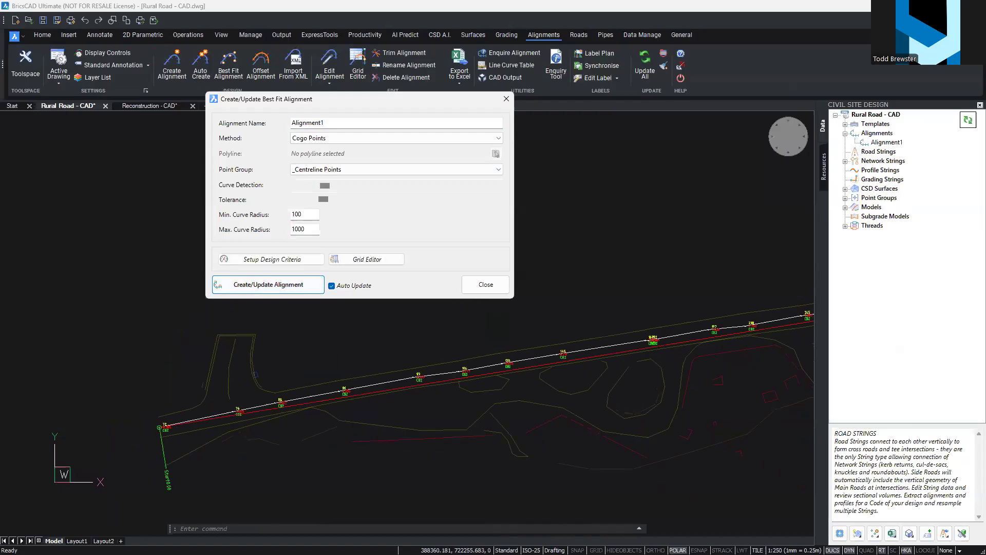
# Reduce the best fit Curve Detection to its lowest setting and Tolerance to slightly above its lowest, and close the best fit tool
pyautogui.moveTo(536, 345); pyautogui.dragTo(326, 356, button='middle')
pyautogui.scroll(-2, 326, 356)
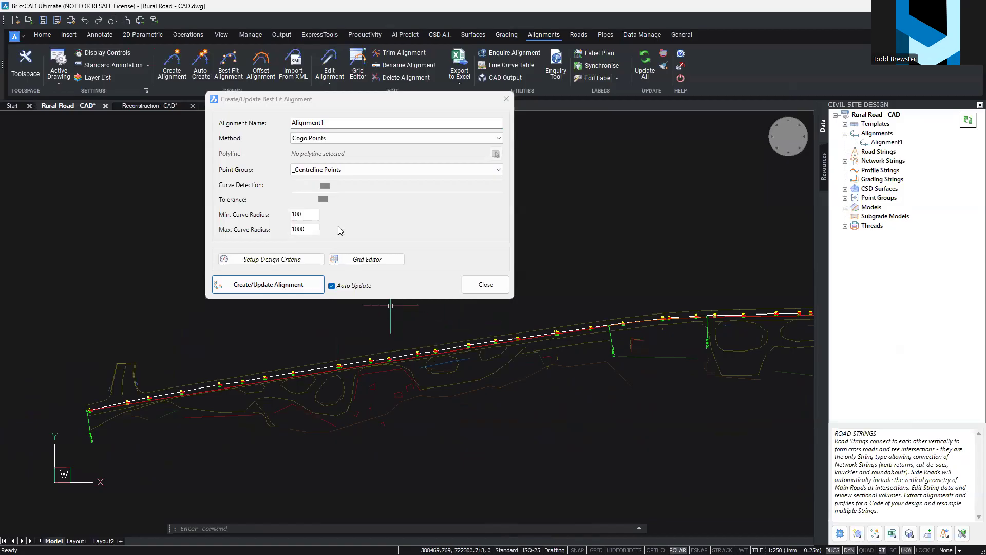
pyautogui.moveTo(325, 188); pyautogui.dragTo(303, 200)
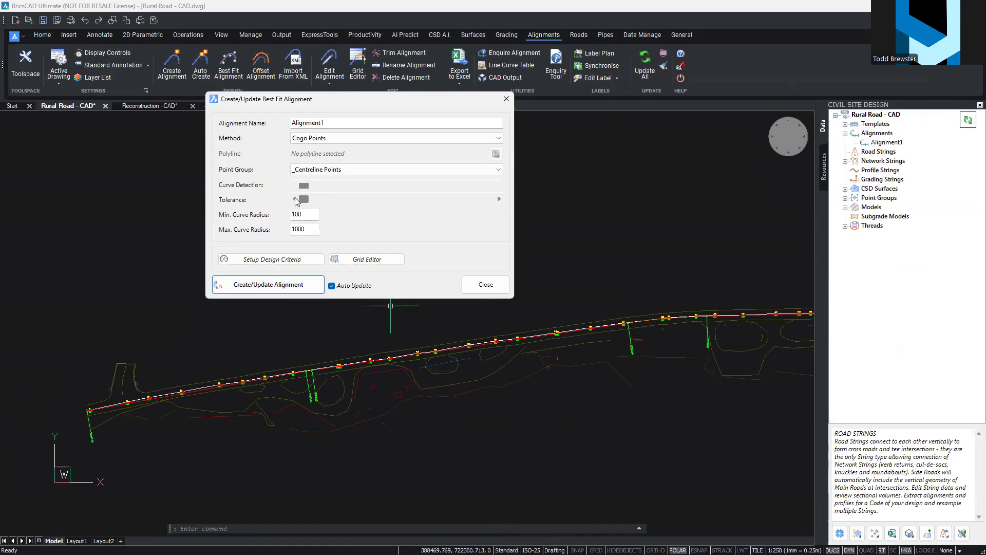
pyautogui.moveTo(305, 201); pyautogui.dragTo(317, 204)
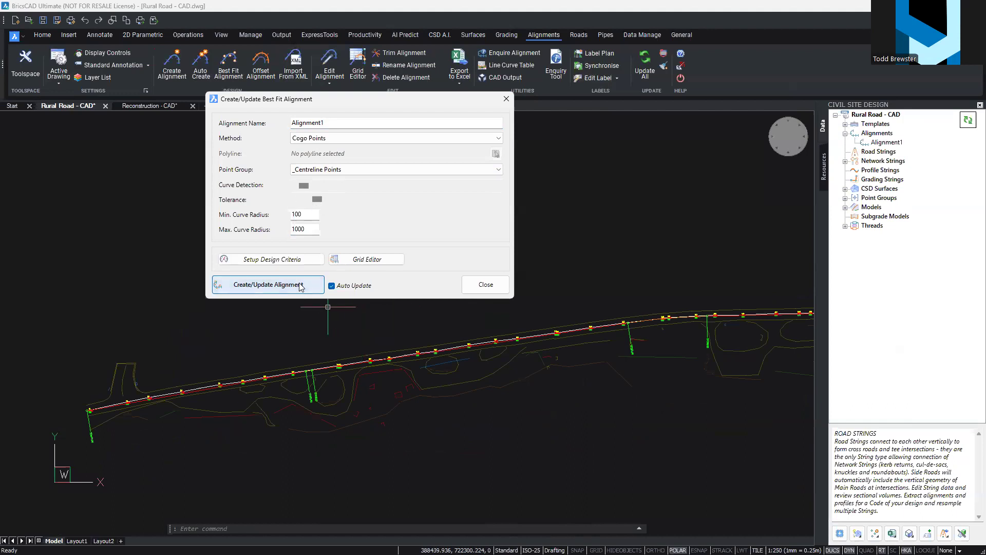
pyautogui.click(494, 288)
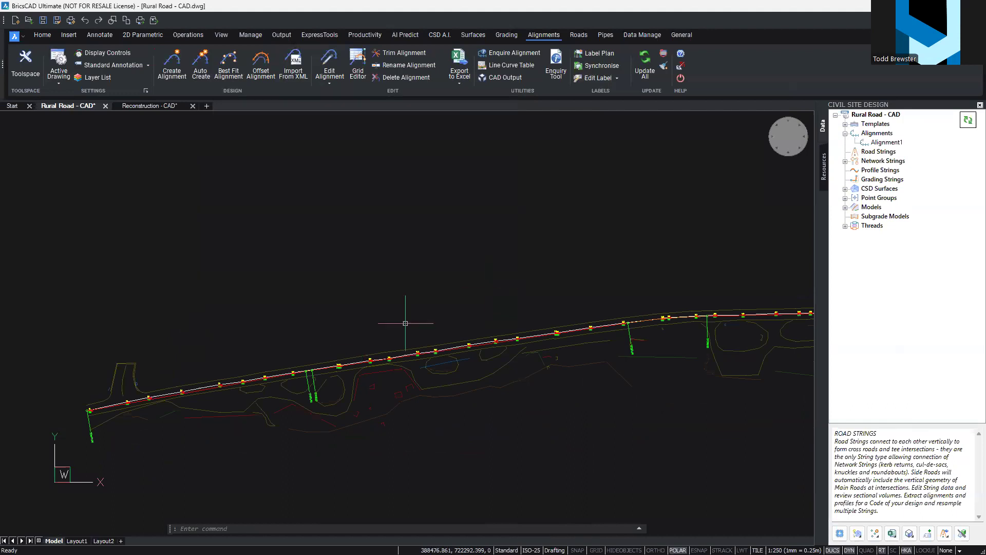
# Check the fitted alignment along the road, and add a road string to Alignment1 with the Road - 7m (Rural) template and surface NS
pyautogui.scroll(3, 286, 341)
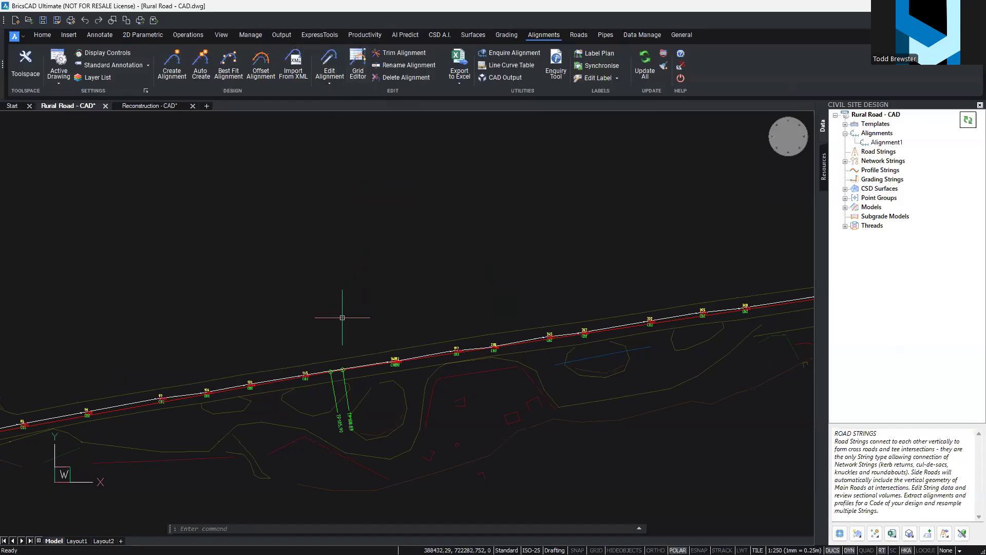
pyautogui.scroll(-3, 342, 317)
pyautogui.scroll(-3, 631, 272)
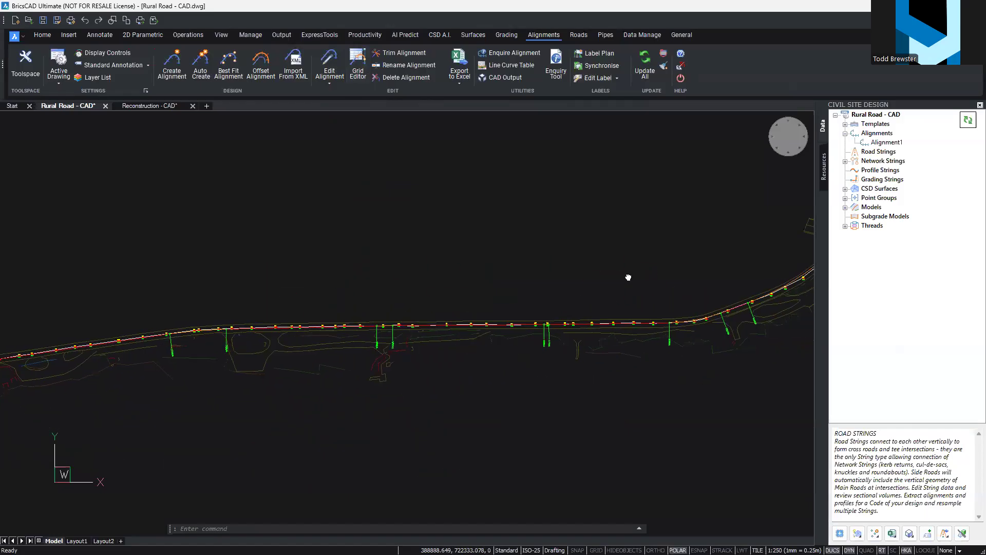
pyautogui.moveTo(627, 277); pyautogui.dragTo(211, 322, button='middle')
pyautogui.scroll(2, 211, 323)
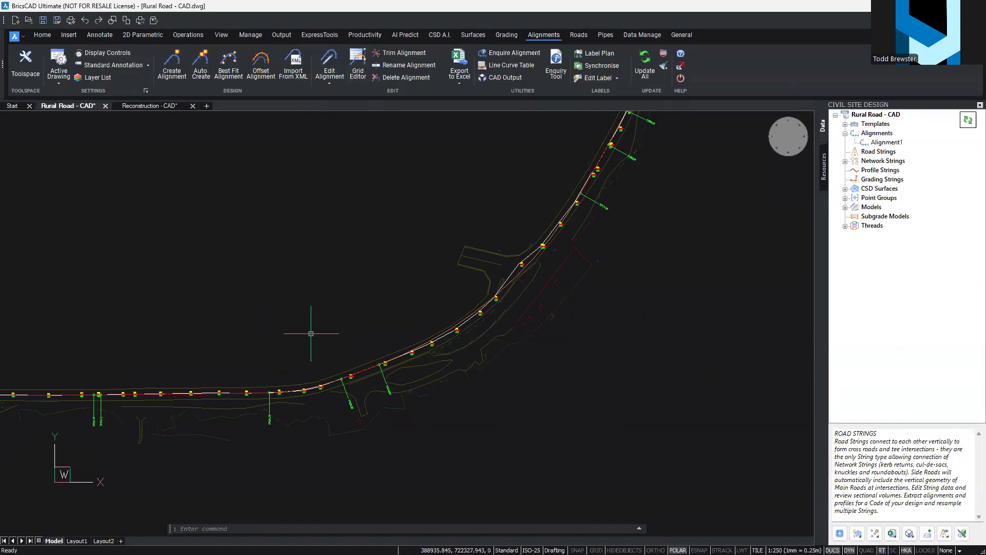
pyautogui.scroll(1, 321, 326)
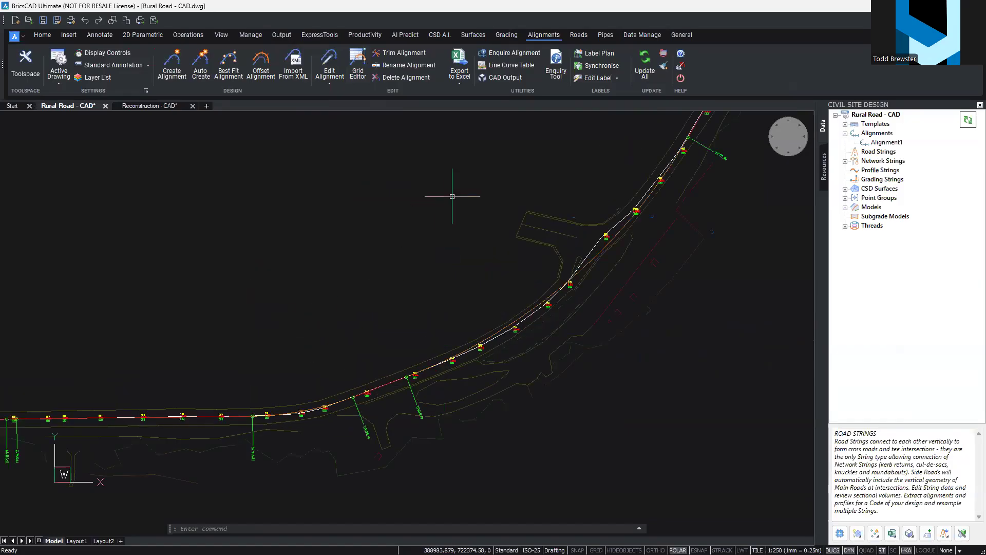
pyautogui.rightClick(890, 144)
pyautogui.click(914, 149)
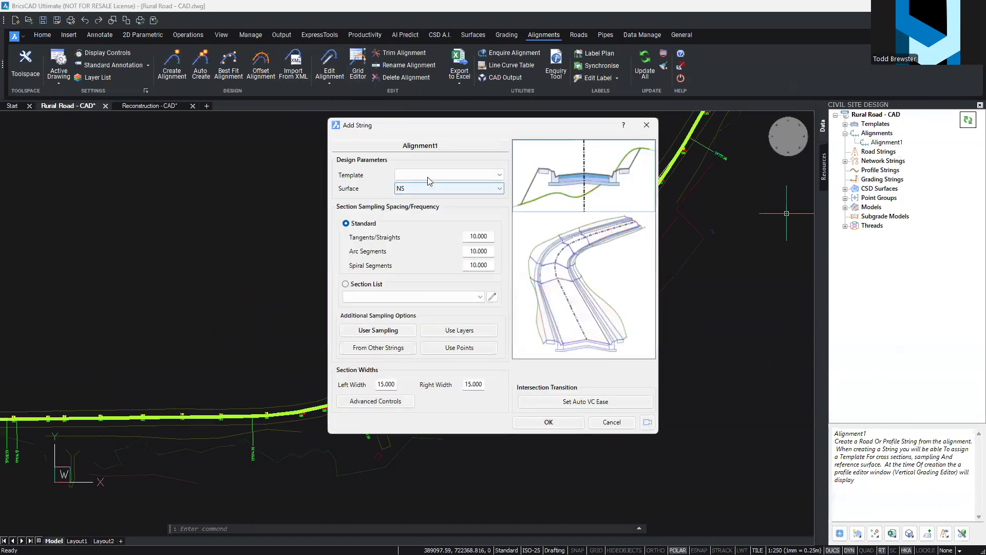
pyautogui.click(429, 176)
pyautogui.click(427, 217)
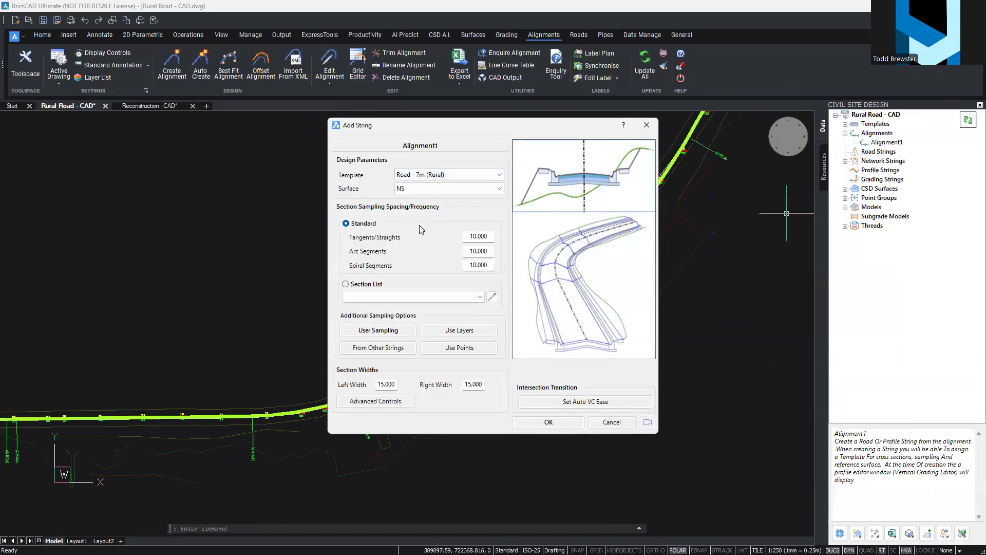
pyautogui.click(545, 426)
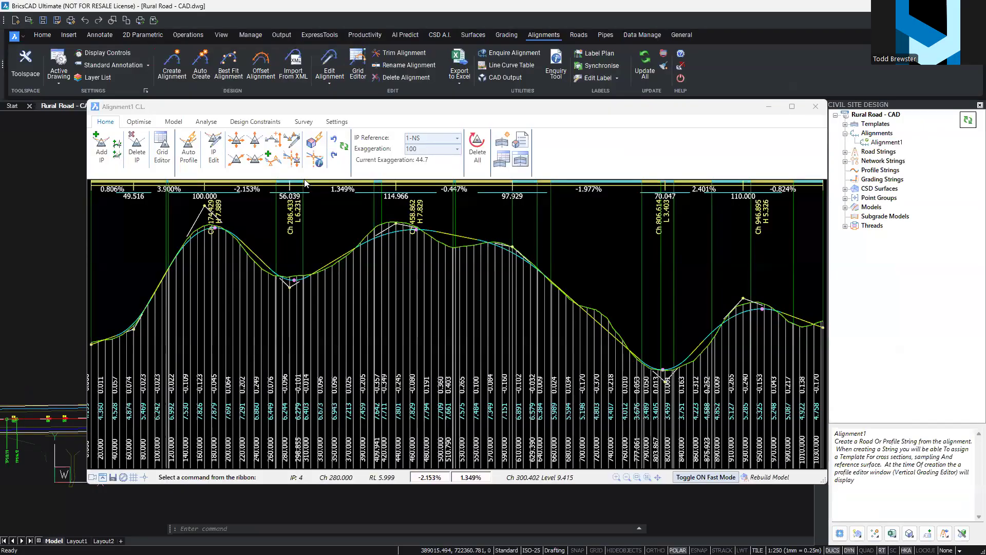
# Lower the entire design profile of Alignment1 by 1 m
pyautogui.click(275, 144)
pyautogui.write('-1')
pyautogui.press('Return')
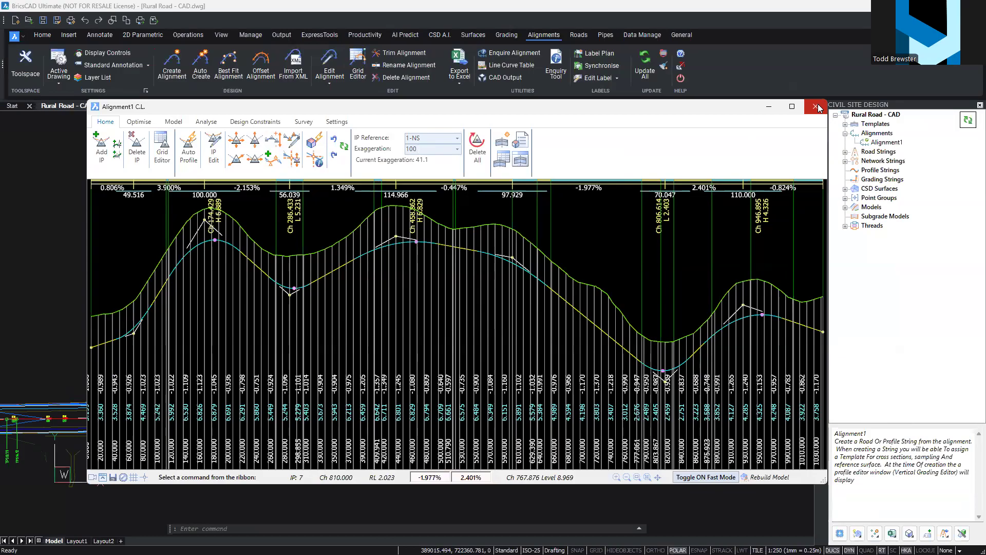
# Open the design data of Alignment1 and import MC01.desdat from the Webinar folder on the Desktop
pyautogui.click(506, 164)
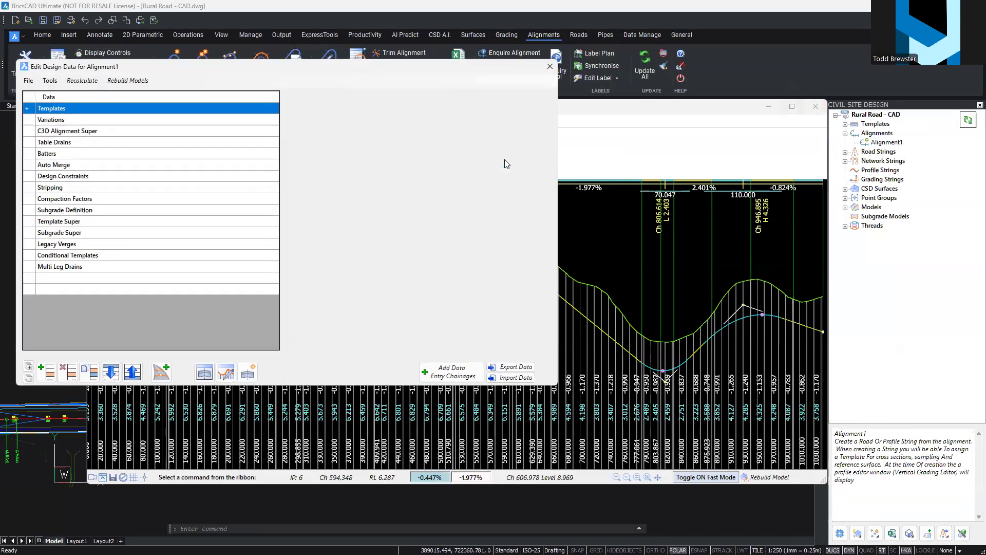
pyautogui.click(29, 80)
pyautogui.click(37, 92)
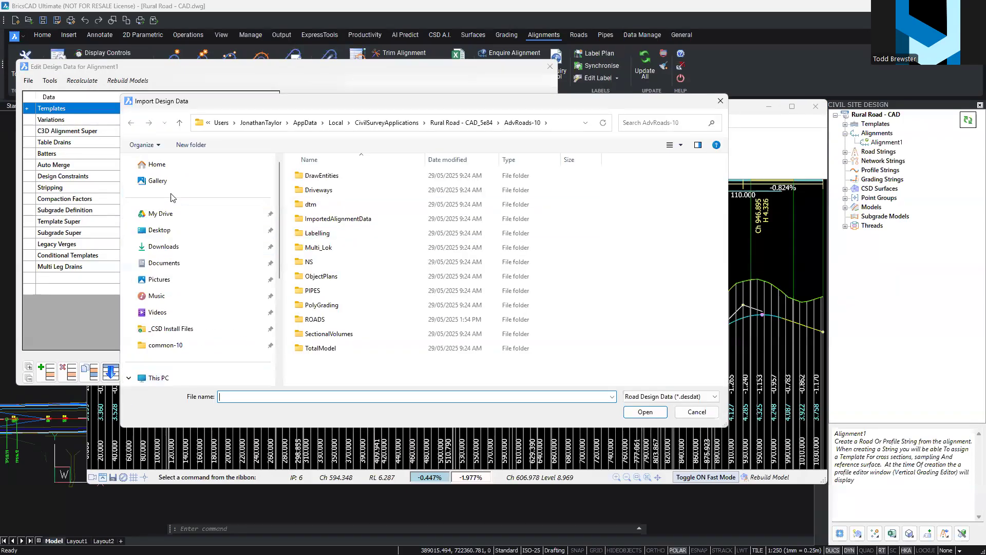
pyautogui.click(157, 230)
pyautogui.doubleClick(356, 207)
pyautogui.click(319, 190)
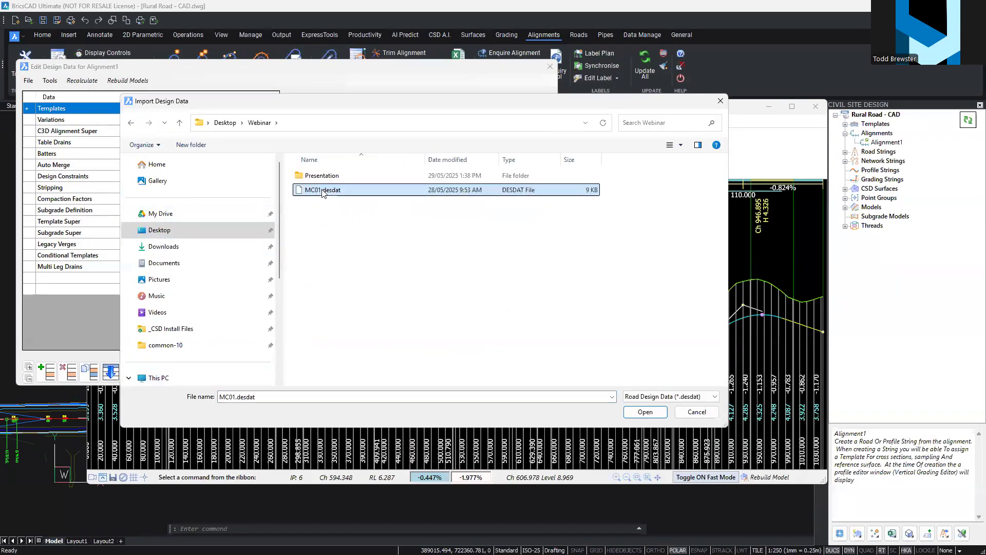
pyautogui.click(645, 412)
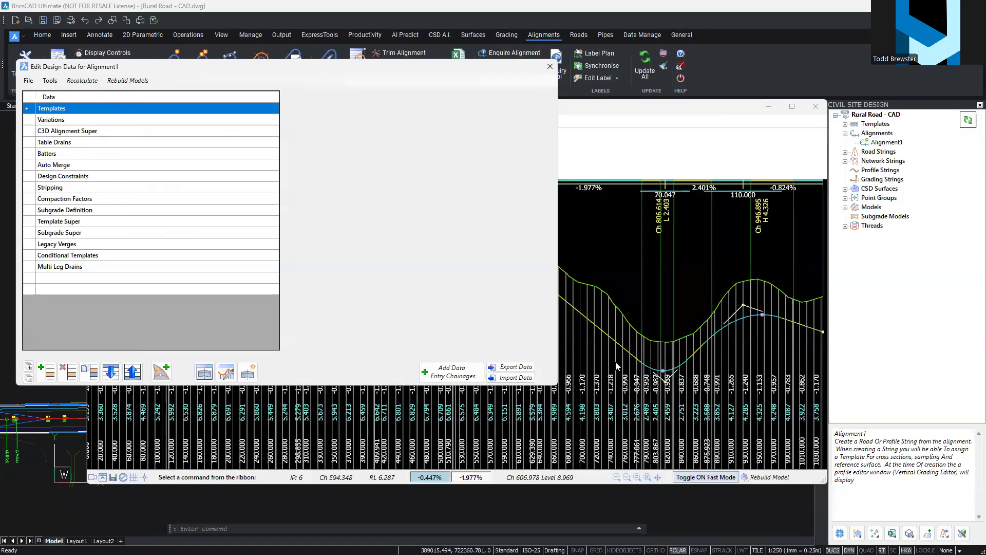
# Review the settings of the two imported benching variations and check the cross section at chainage 0
pyautogui.click(27, 120)
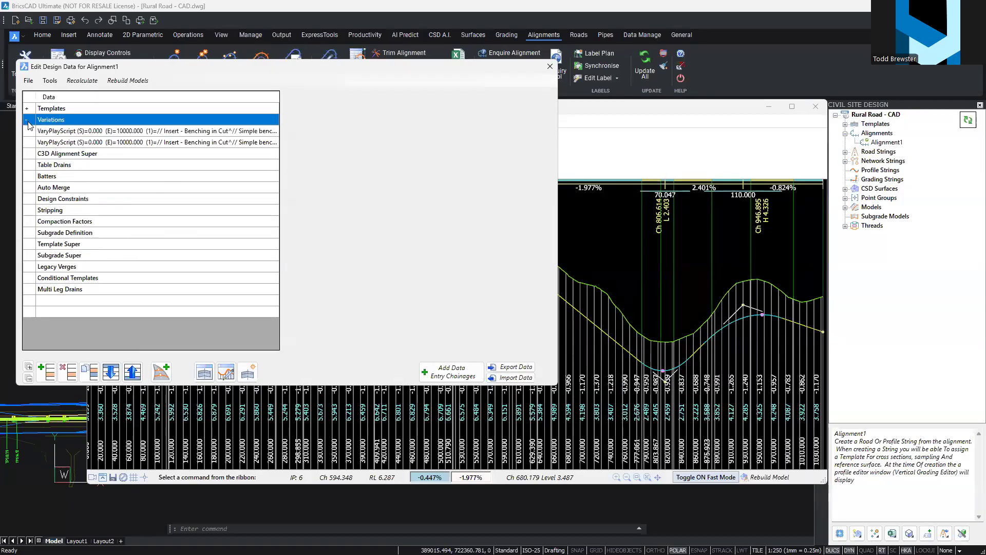
pyautogui.click(510, 368)
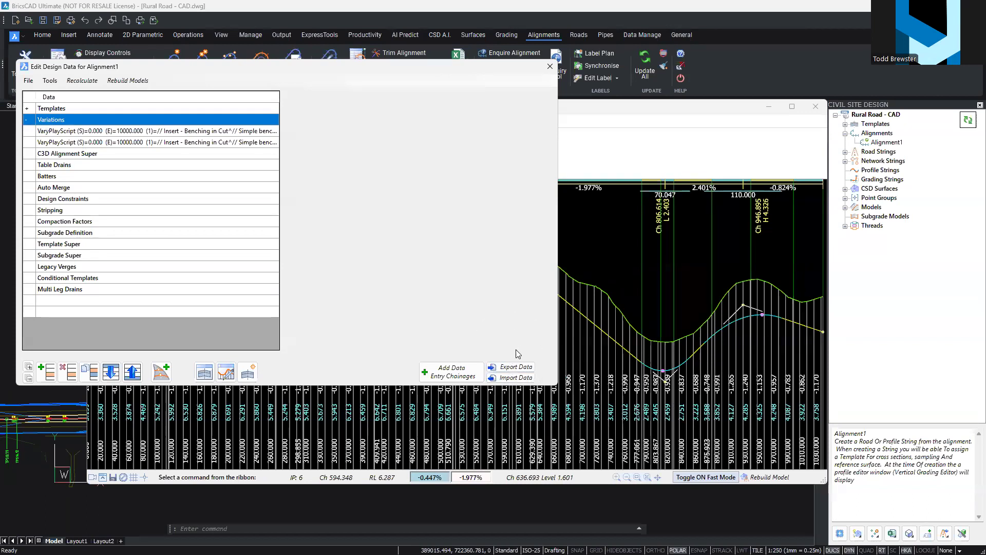
pyautogui.click(219, 131)
pyautogui.click(218, 143)
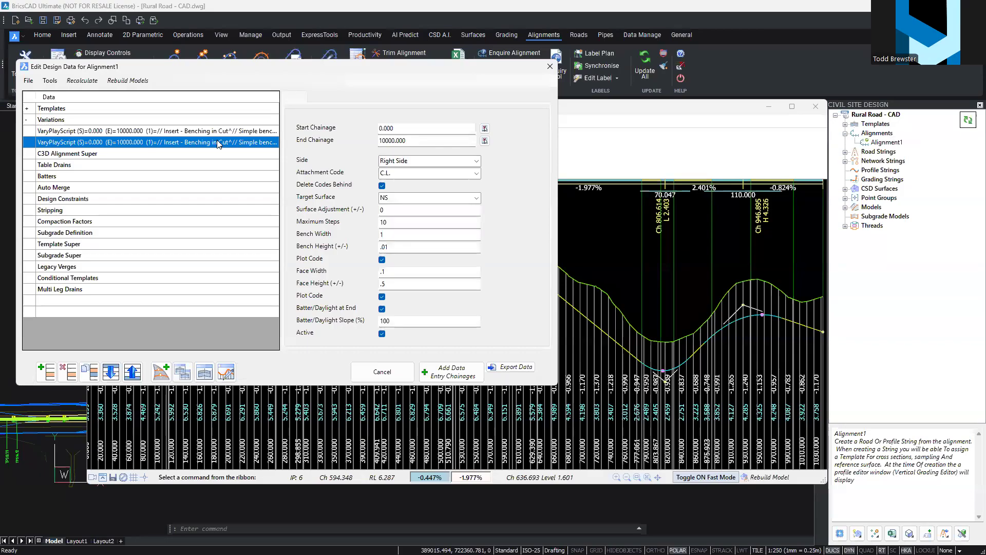
pyautogui.click(204, 372)
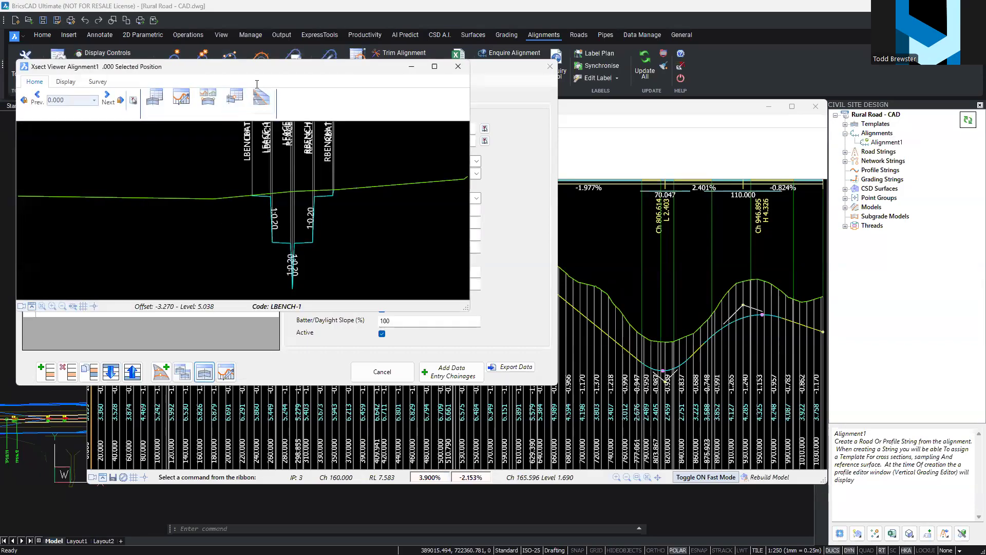
pyautogui.click(459, 66)
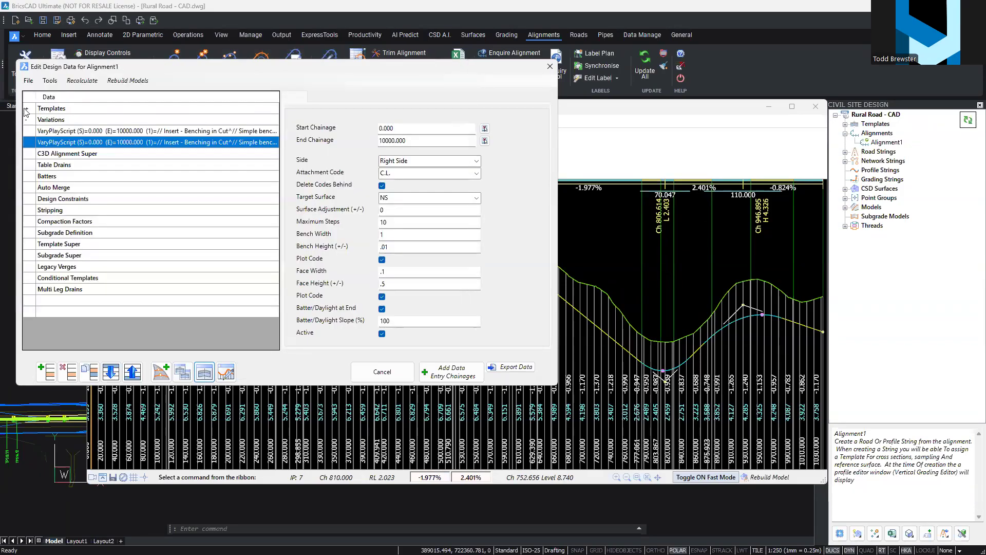
# Assign the Road - 7m (Rural) template to the imported template entry, update it and rebuild the model
pyautogui.click(26, 109)
pyautogui.click(36, 119)
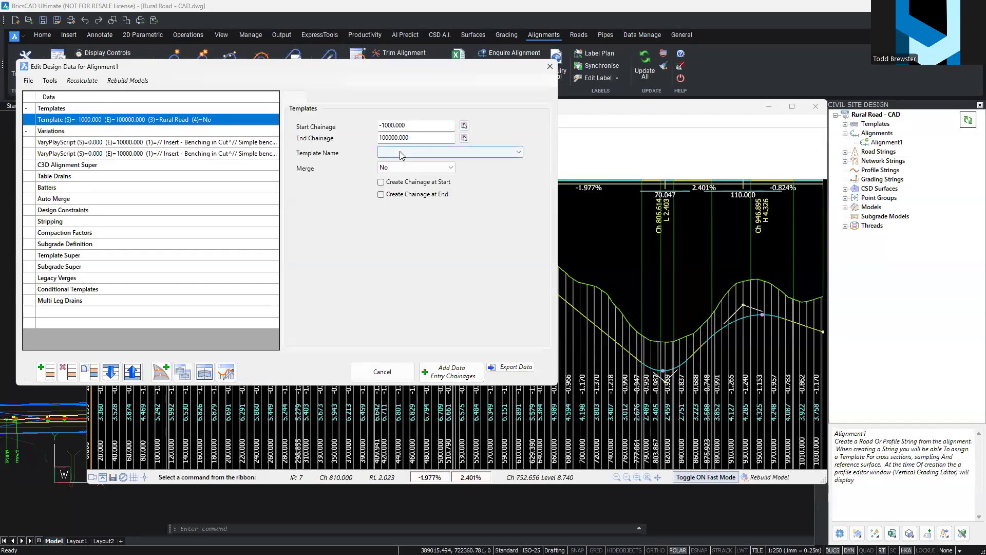
pyautogui.click(401, 152)
pyautogui.click(400, 194)
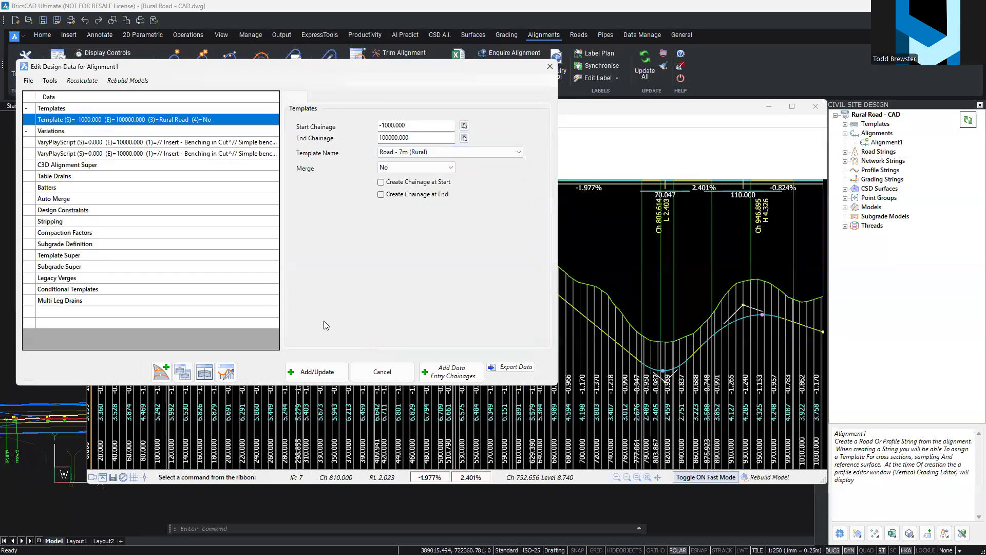
pyautogui.click(319, 380)
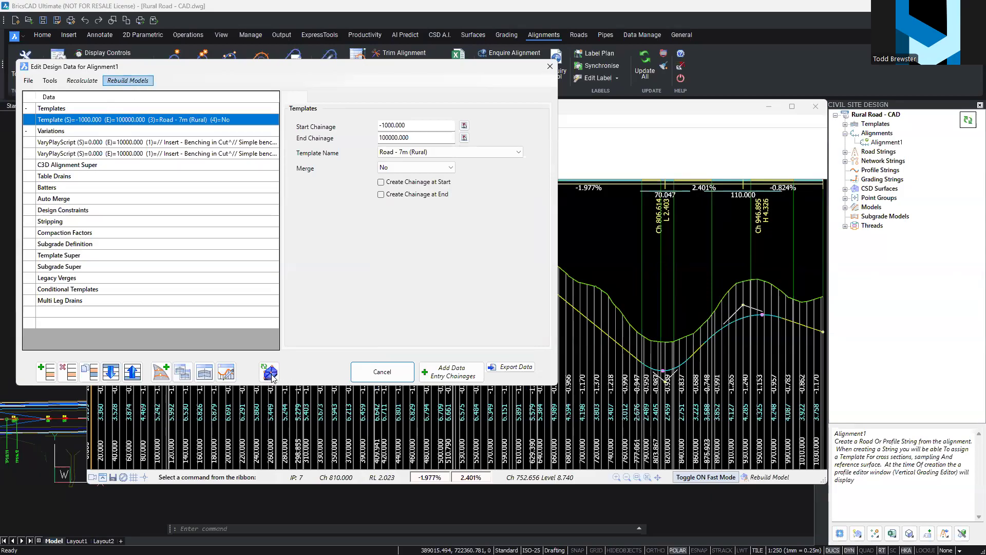
pyautogui.click(270, 373)
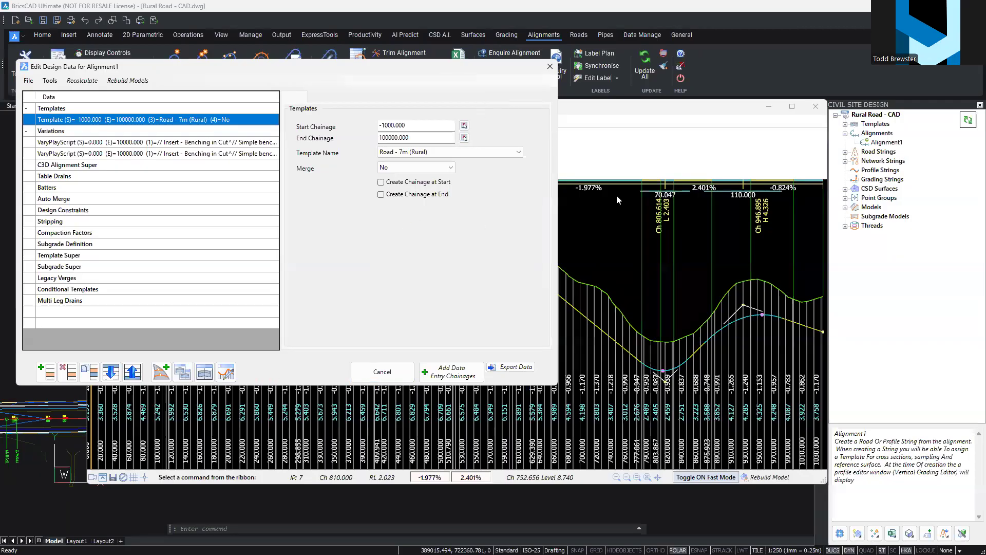
# Examine the benched cross sections of Alignment1 from chainage 330 to 410 in an enlarged viewer
pyautogui.click(161, 371)
pyautogui.rightClick(329, 298)
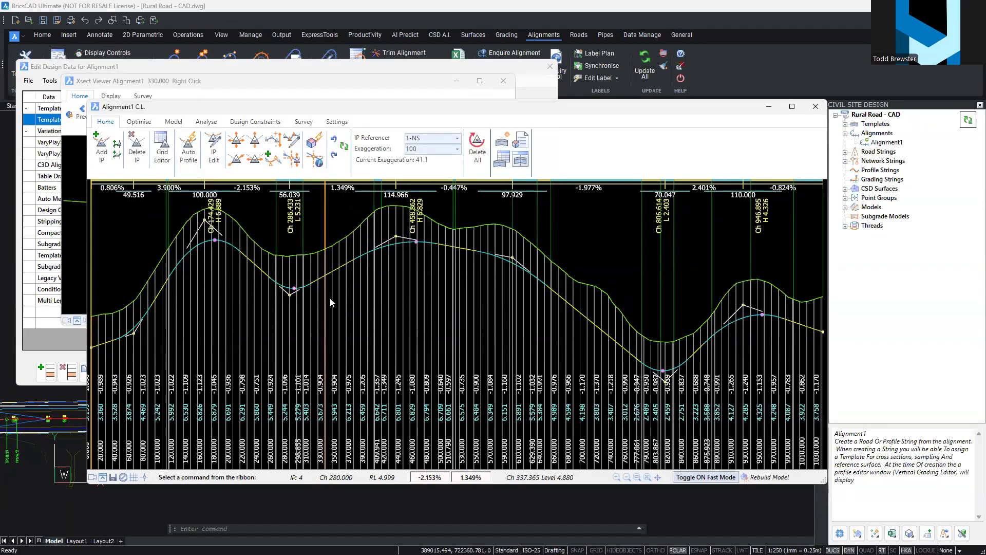
pyautogui.scroll(2, 409, 284)
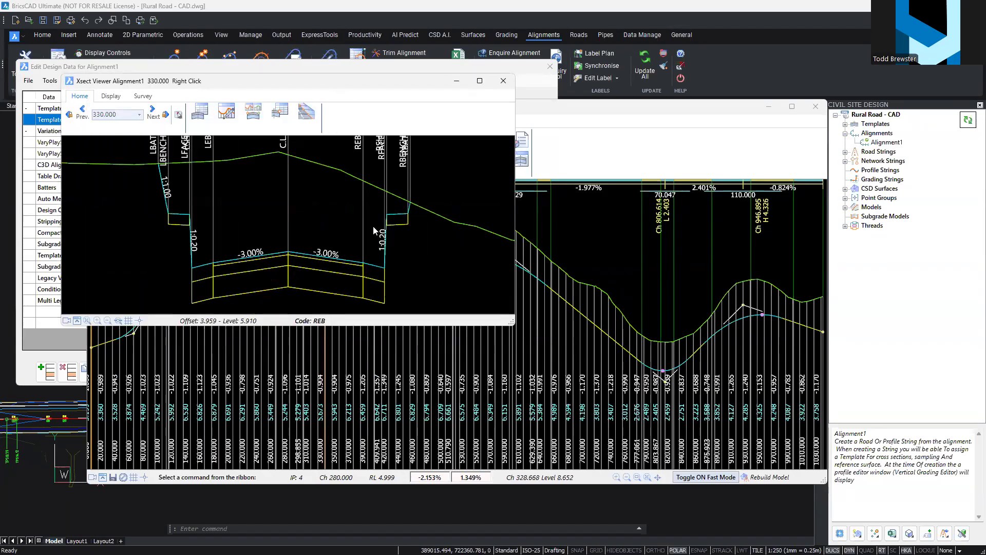
pyautogui.scroll(3, 373, 226)
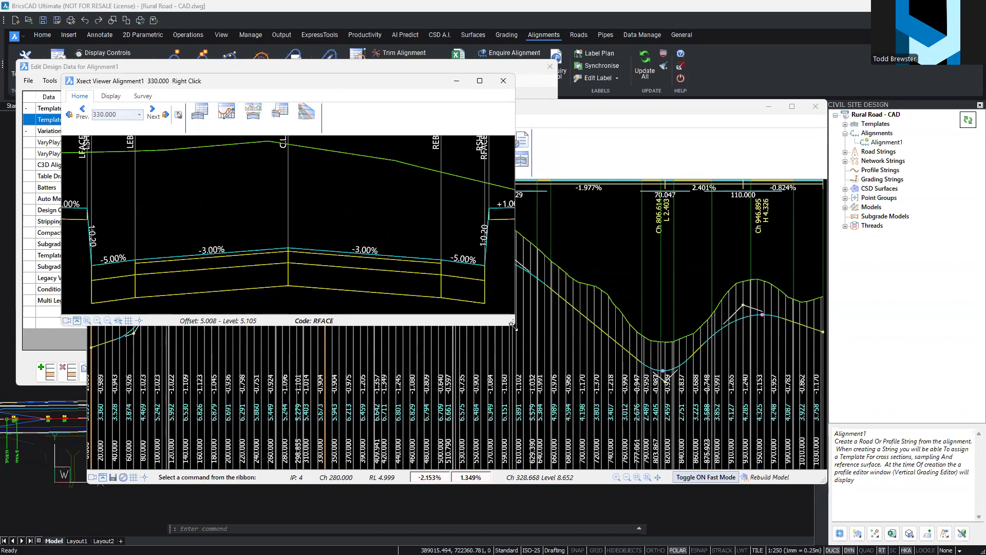
pyautogui.moveTo(513, 326); pyautogui.dragTo(816, 376)
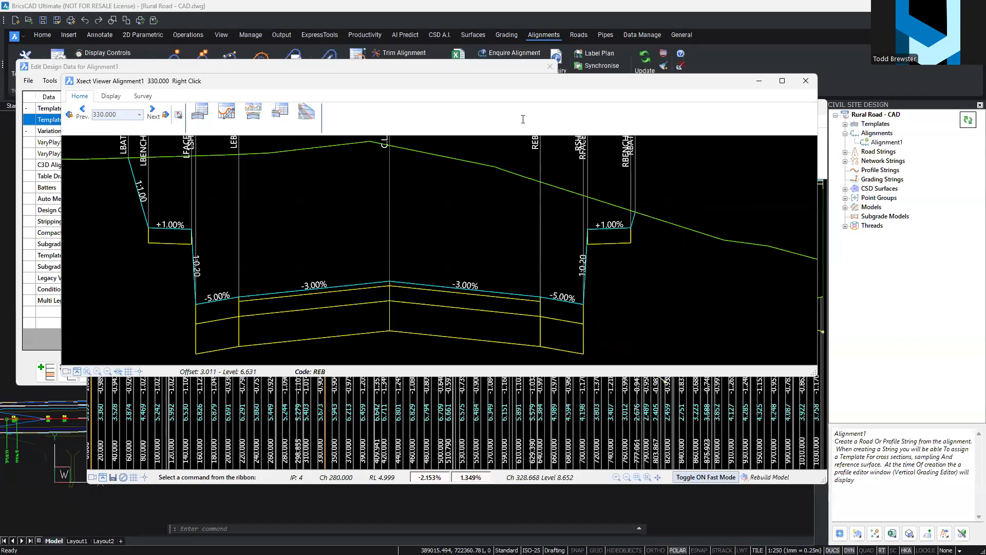
pyautogui.scroll(-8, 523, 119)
pyautogui.scroll(-3, 438, 238)
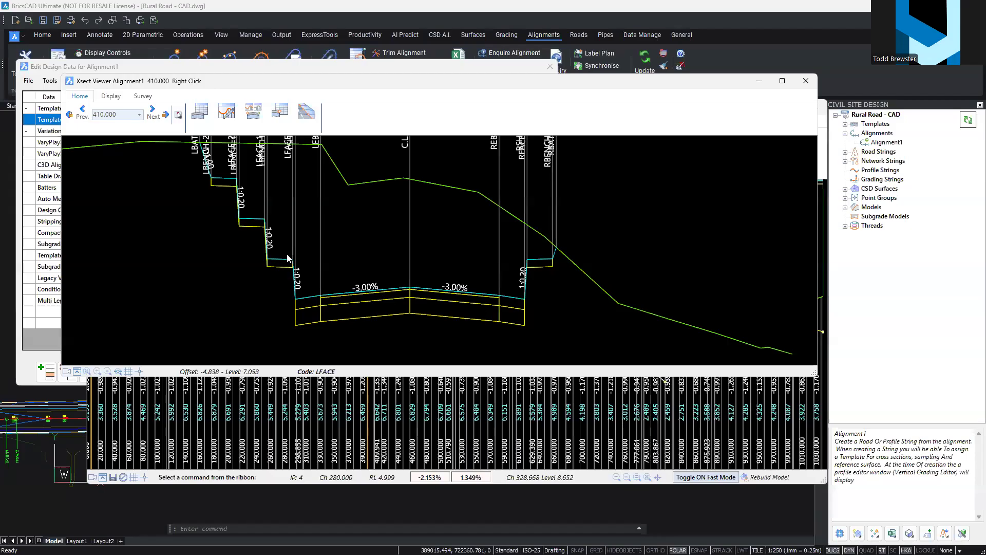
# Open the Road - 7m (Rural) template for editing and check its subgrade code pairs, including LFA*, LBE*
pyautogui.click(846, 124)
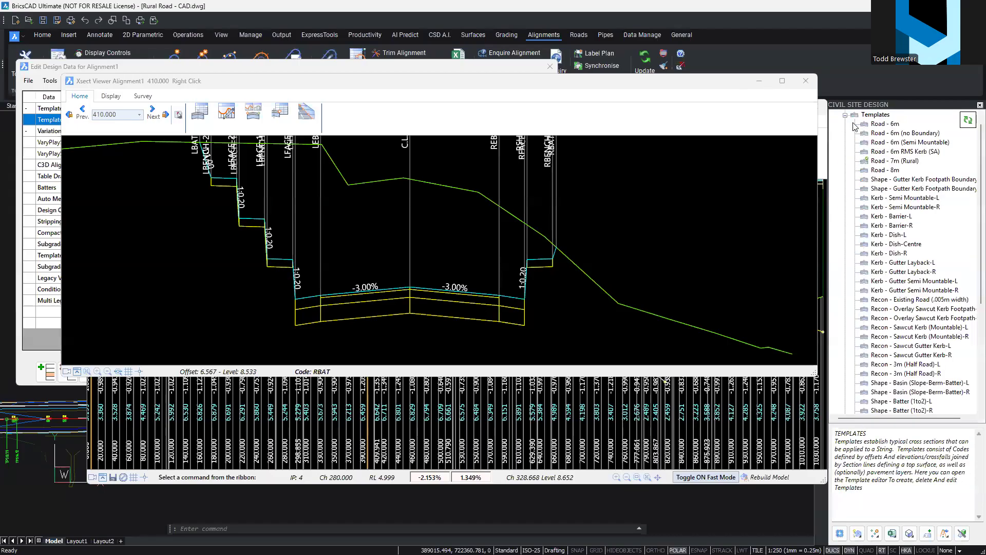
pyautogui.doubleClick(887, 162)
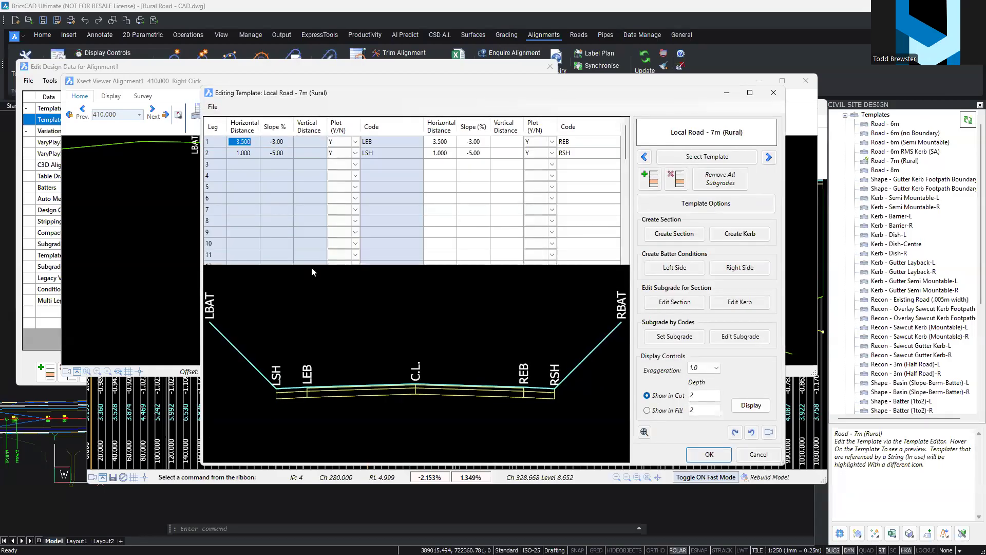
pyautogui.moveTo(314, 94); pyautogui.dragTo(435, 58)
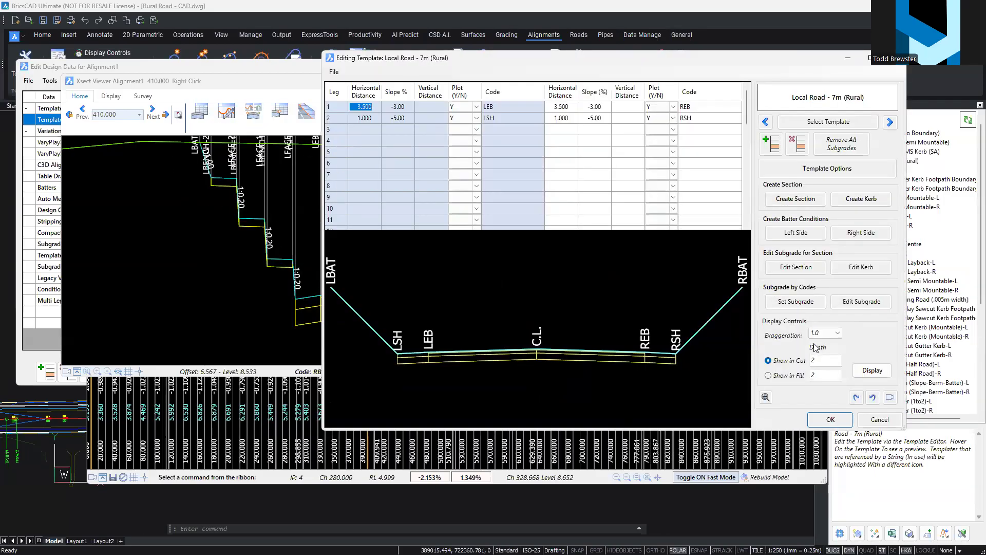
pyautogui.click(848, 303)
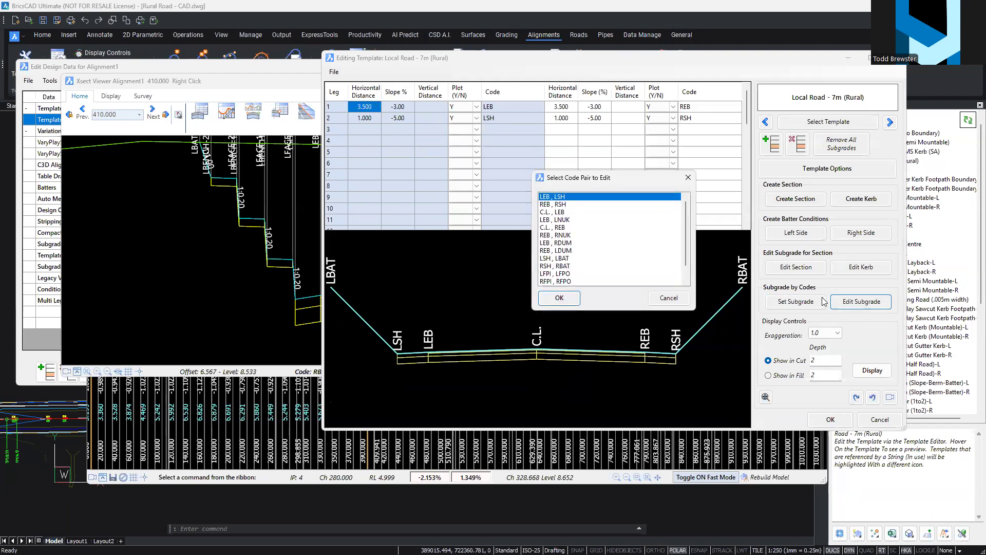
pyautogui.scroll(-1, 683, 228)
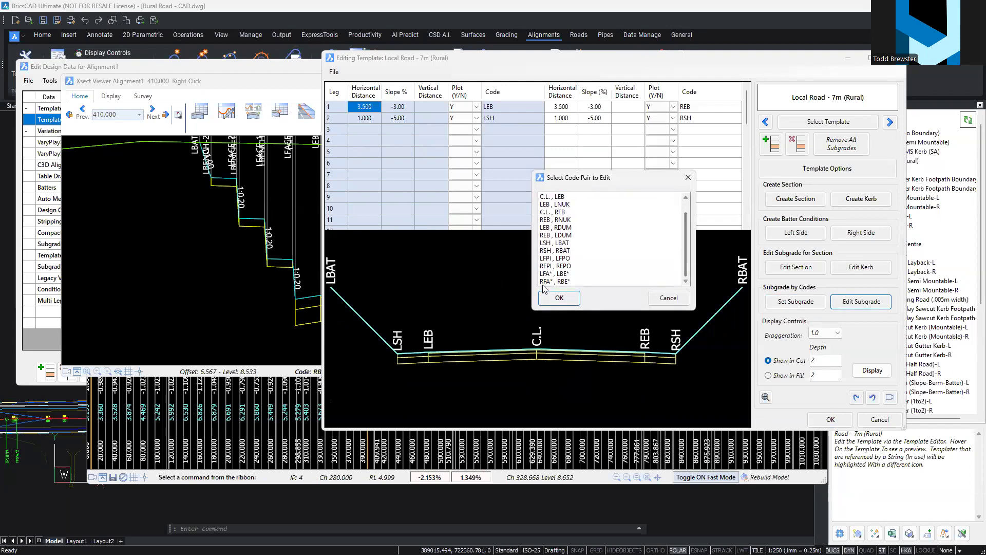
pyautogui.click(560, 274)
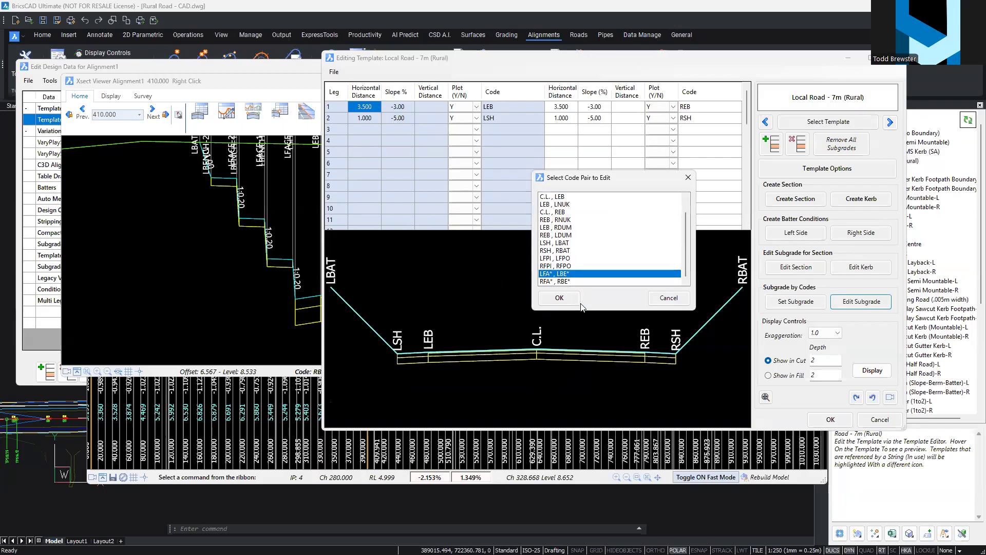
pyautogui.click(669, 298)
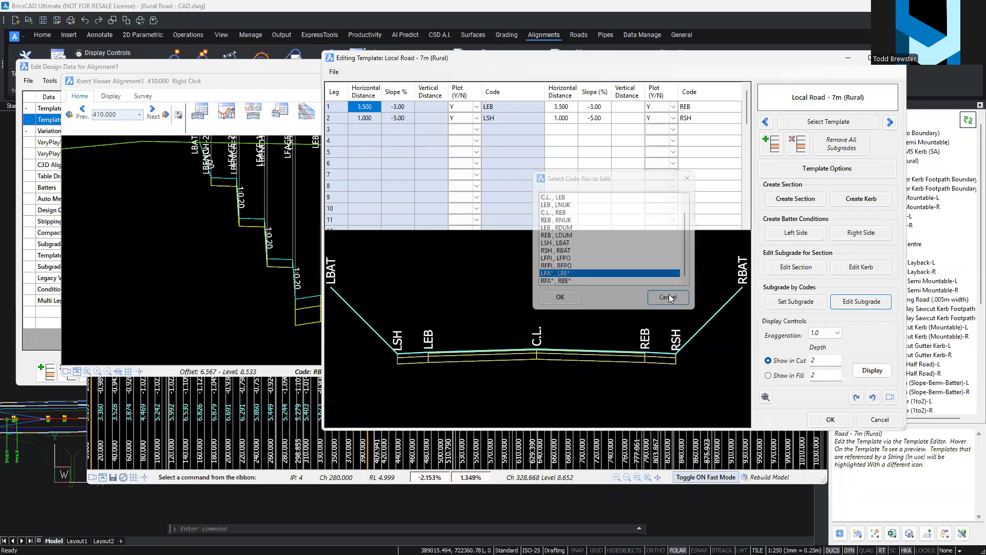
# Define a new subgrade code pair in the template with first code LFACE* and second code LBENCH*
pyautogui.click(783, 304)
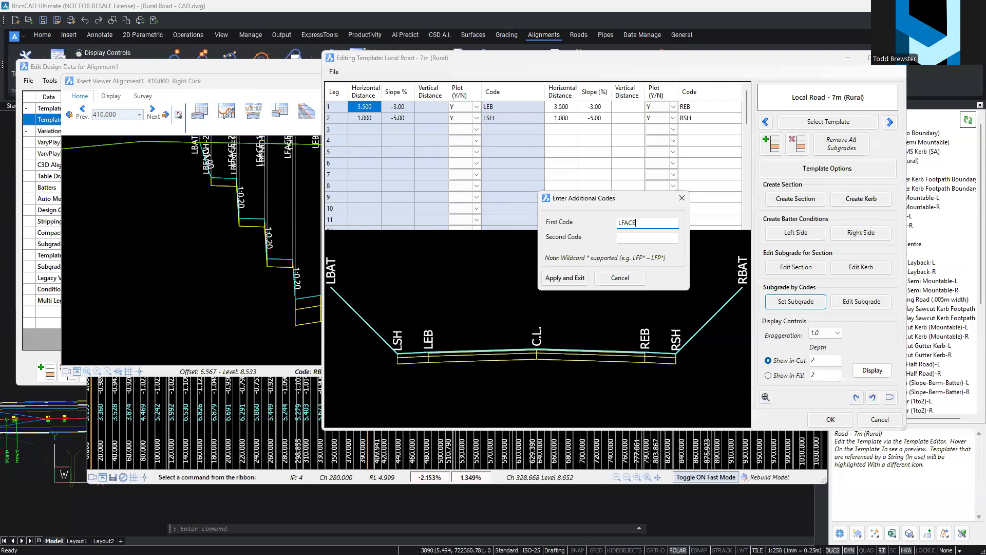
pyautogui.write('LBENCH*')
pyautogui.click(558, 279)
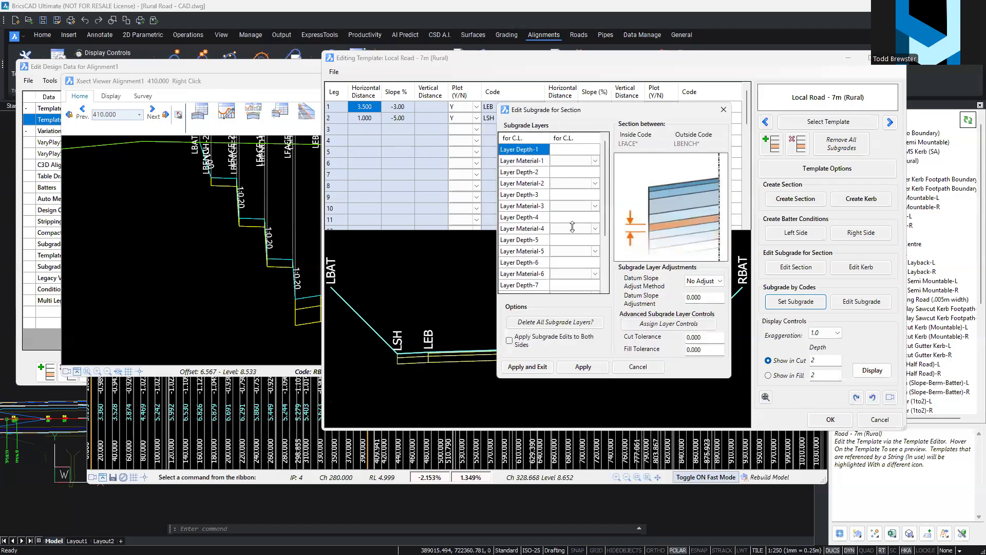
# Set the first subgrade layer to depth 0.1 in FCR Class 3, apply it to both sides and save the template
pyautogui.click(591, 150)
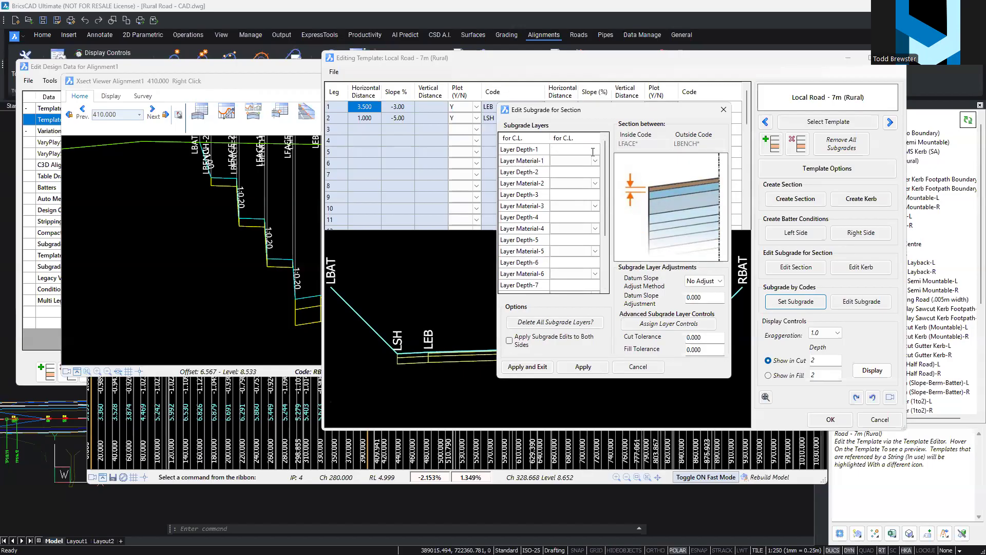
pyautogui.write('0.1')
pyautogui.click(575, 161)
pyautogui.click(595, 161)
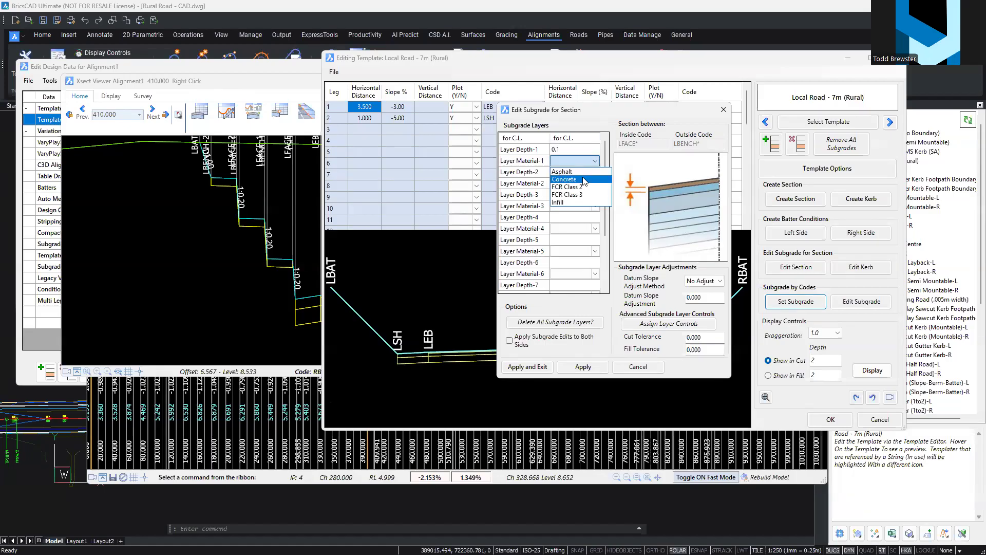
pyautogui.click(570, 197)
pyautogui.click(518, 343)
pyautogui.click(522, 366)
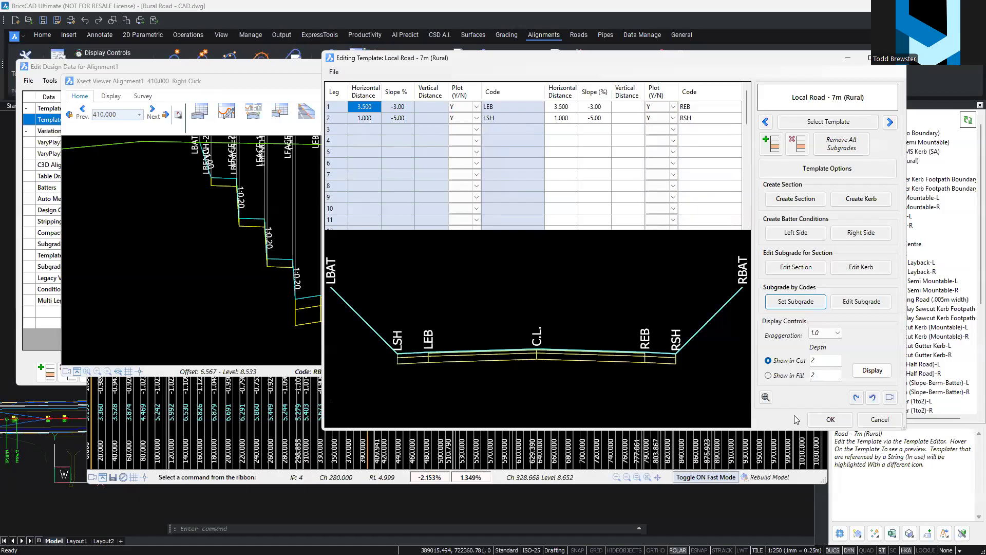
pyautogui.click(825, 420)
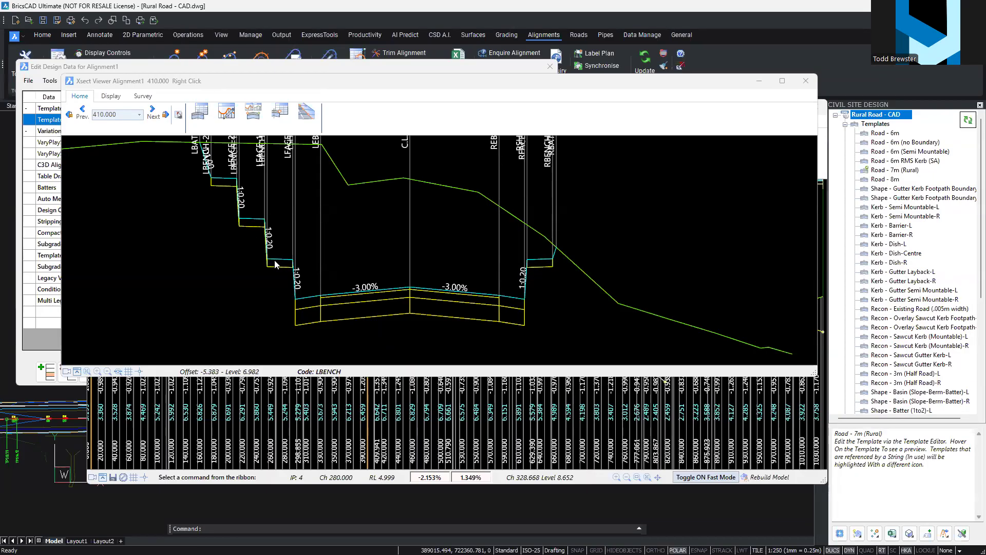
# Inspect the subgrade under the benches at chainage 410, and close that section viewer, the profile editor and the design data editor
pyautogui.scroll(3, 226, 236)
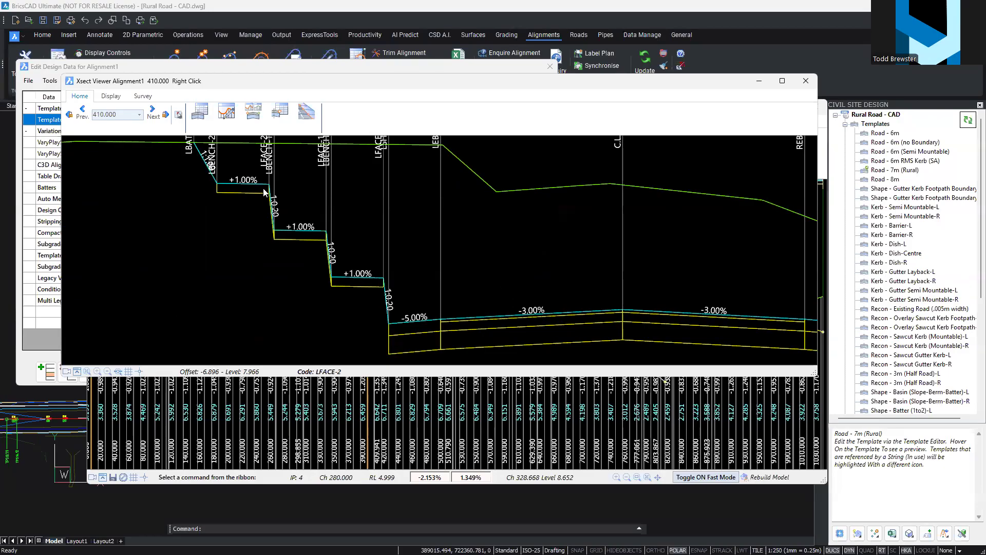
pyautogui.press('ctrl')
pyautogui.press('ctrl')
pyautogui.scroll(-2, 367, 293)
pyautogui.moveTo(635, 245); pyautogui.dragTo(586, 245, button='middle')
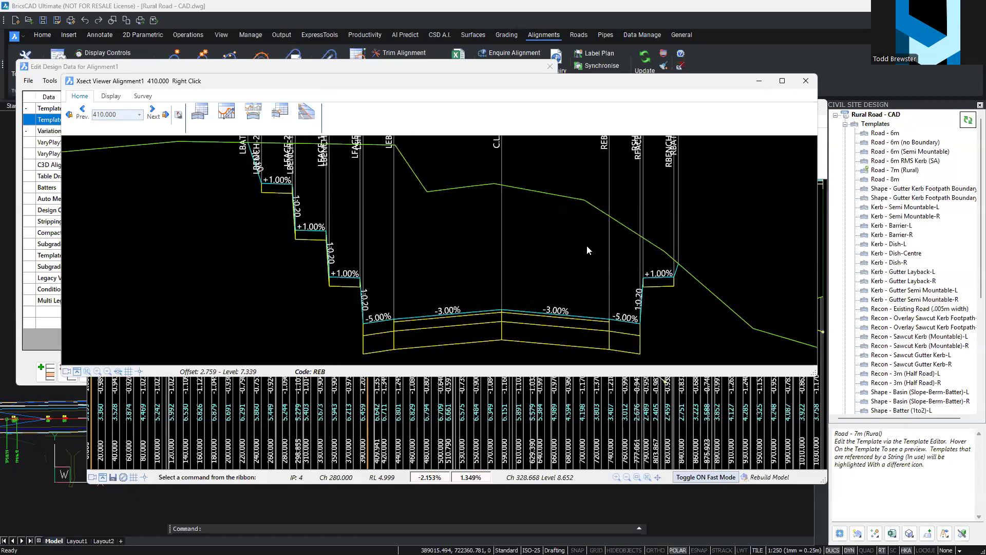
pyautogui.click(805, 80)
pyautogui.click(816, 107)
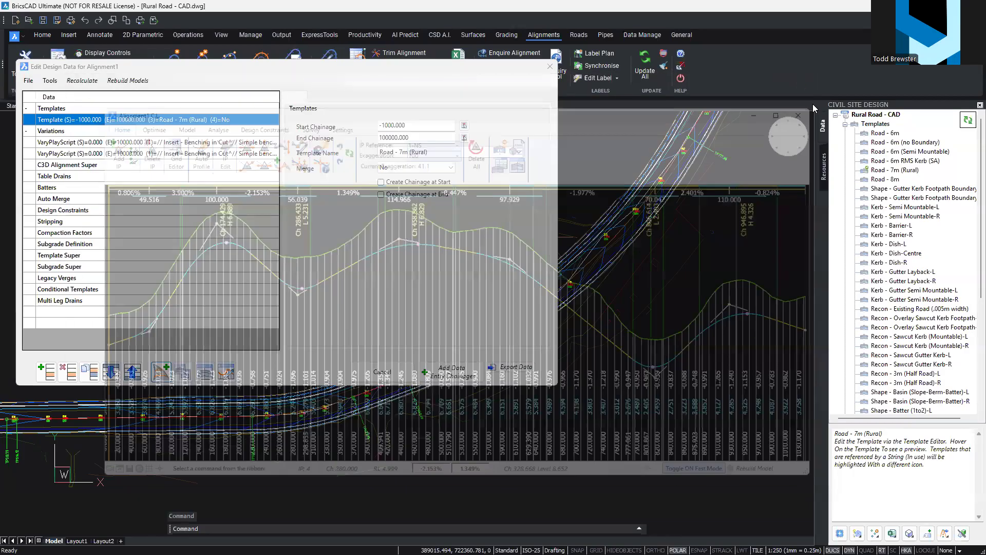
pyautogui.click(550, 67)
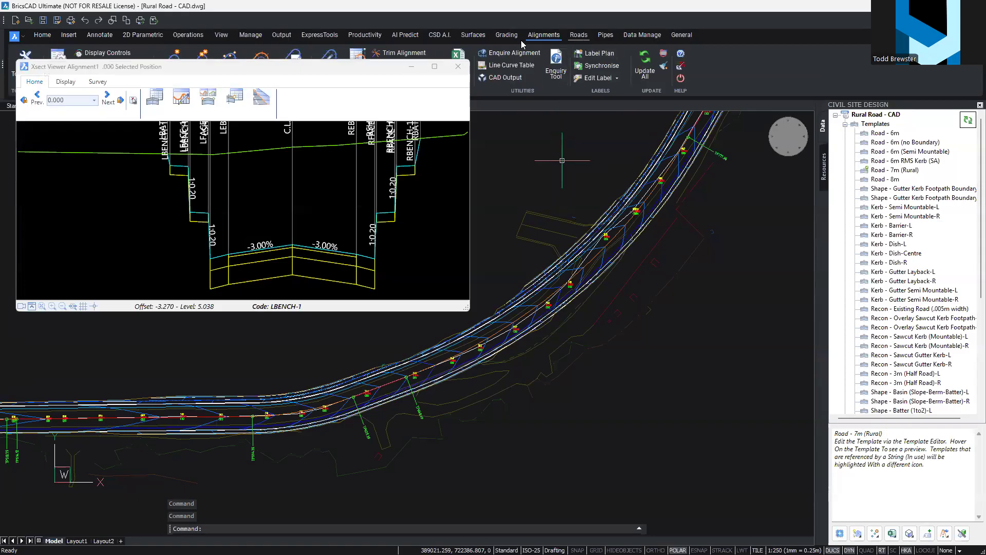
# Close the section viewer and clone the Alignment1 profile as Alignment1_rightside with an alignment offset of 3.5
pyautogui.click(448, 64)
pyautogui.scroll(2, 311, 300)
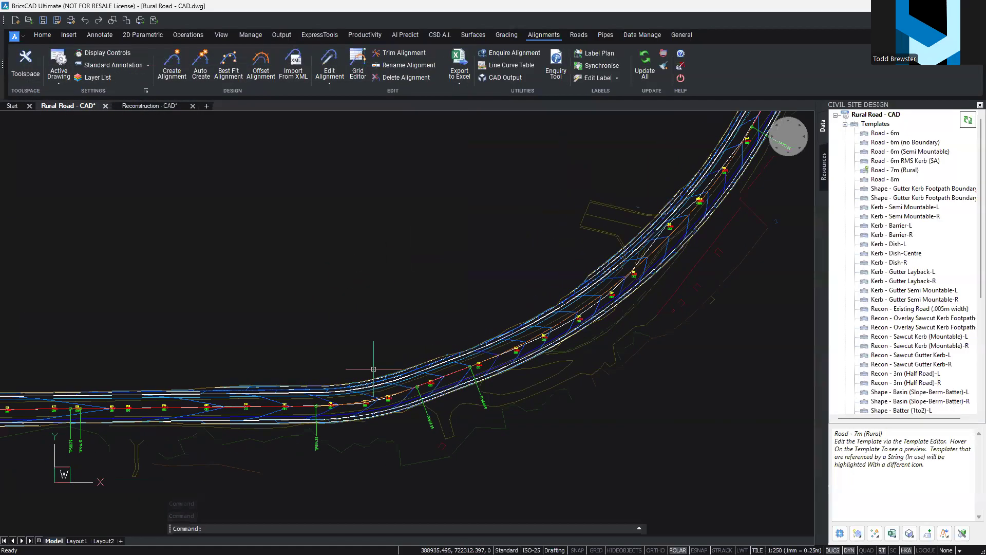
pyautogui.click(579, 35)
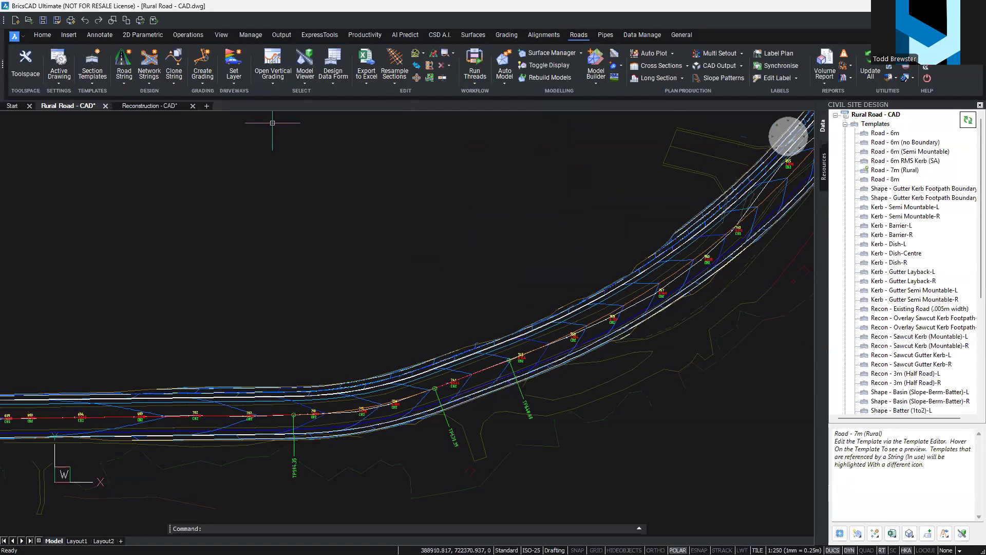
pyautogui.click(180, 77)
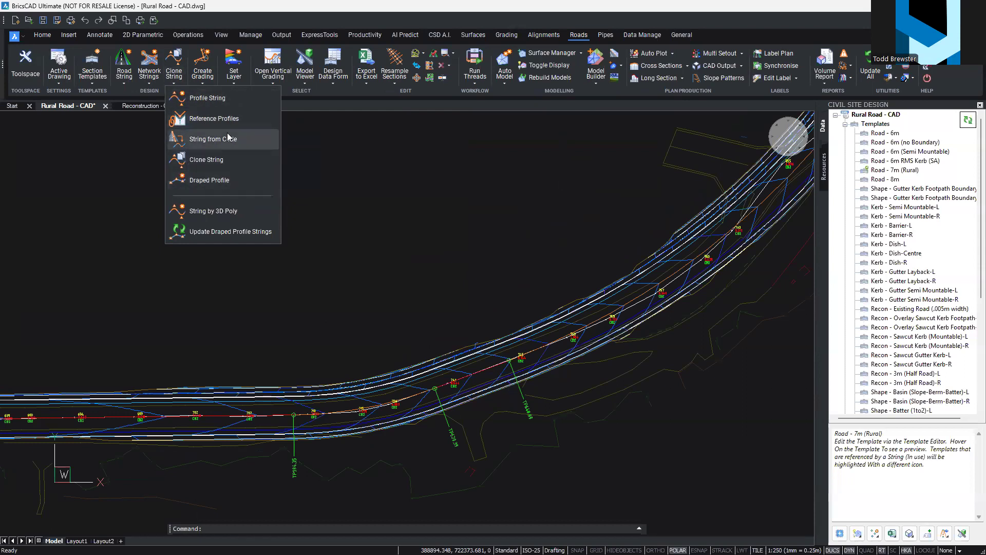
pyautogui.click(228, 160)
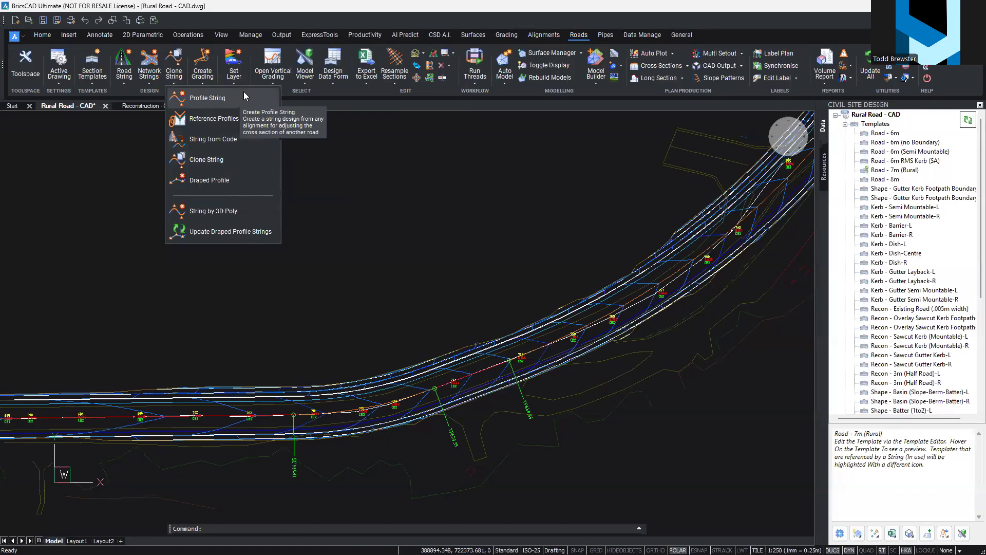
pyautogui.click(214, 161)
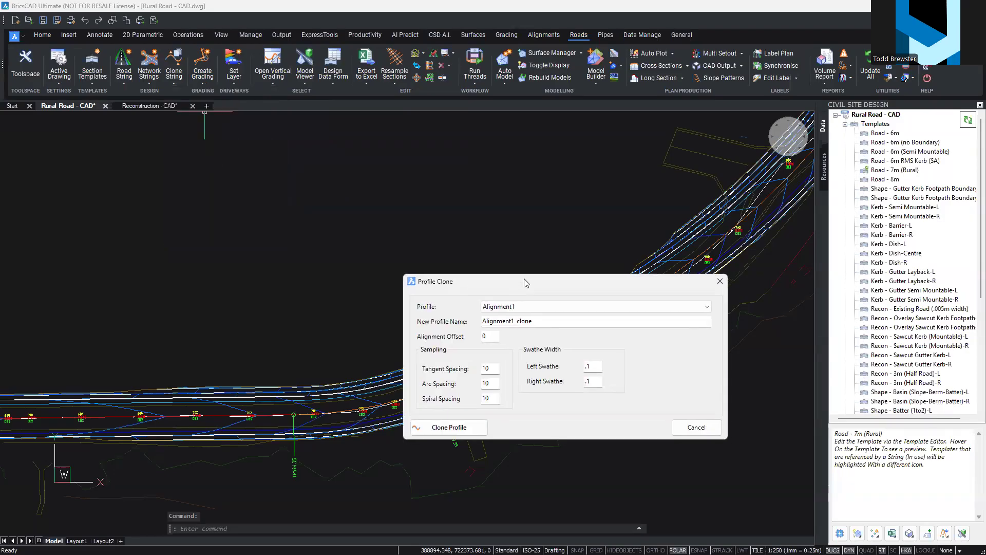
pyautogui.moveTo(531, 282); pyautogui.dragTo(310, 131)
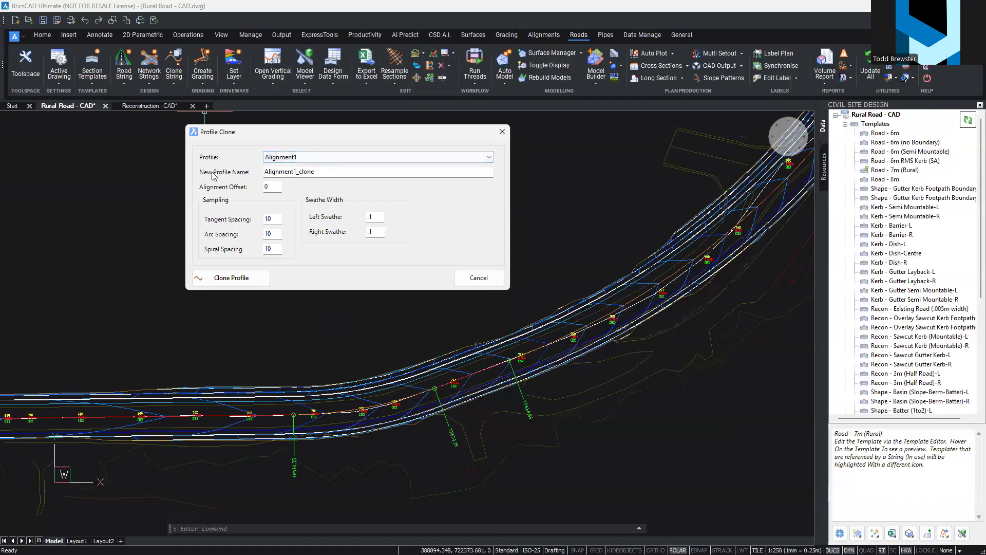
pyautogui.doubleClick(301, 175)
pyautogui.write('rightside')
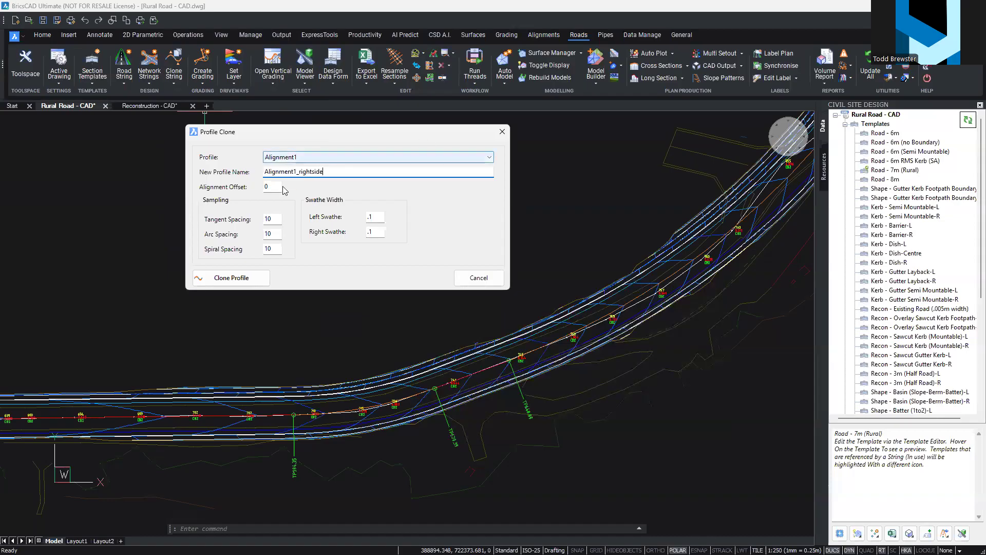
pyautogui.click(265, 187)
pyautogui.write('3.5')
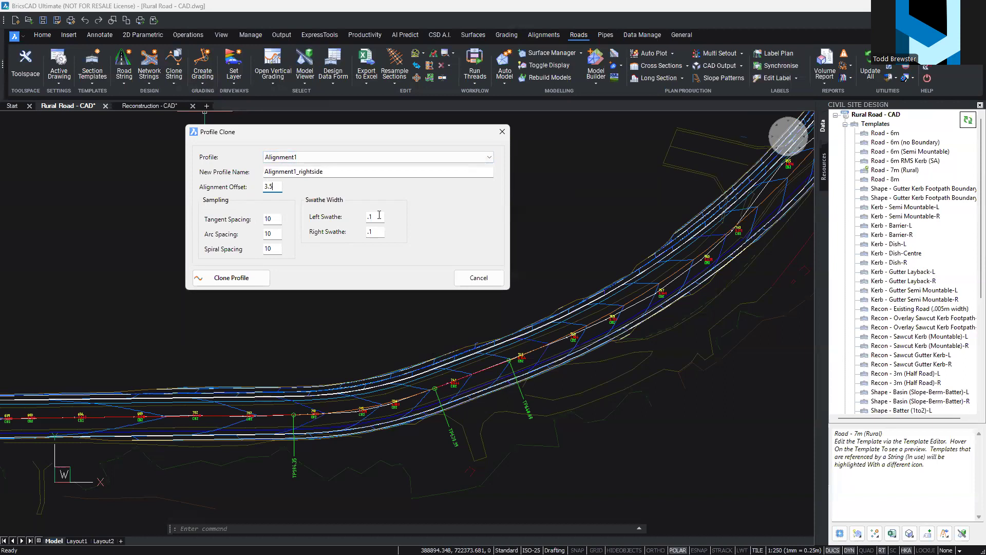
pyautogui.click(238, 279)
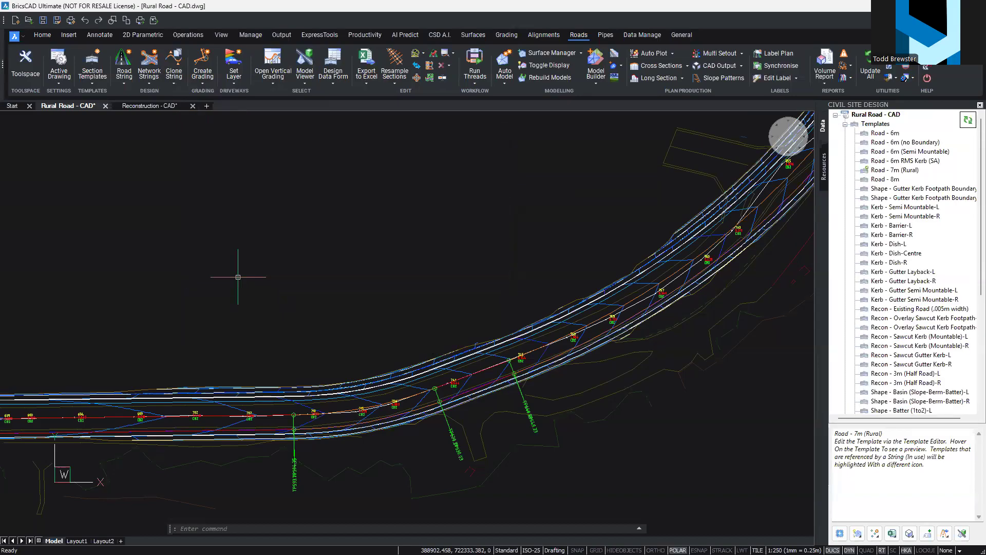
# Highlight the Alignment1_rightside alignment in the drawing and open its profile string in the Vertical Grading Editor
pyautogui.click(844, 125)
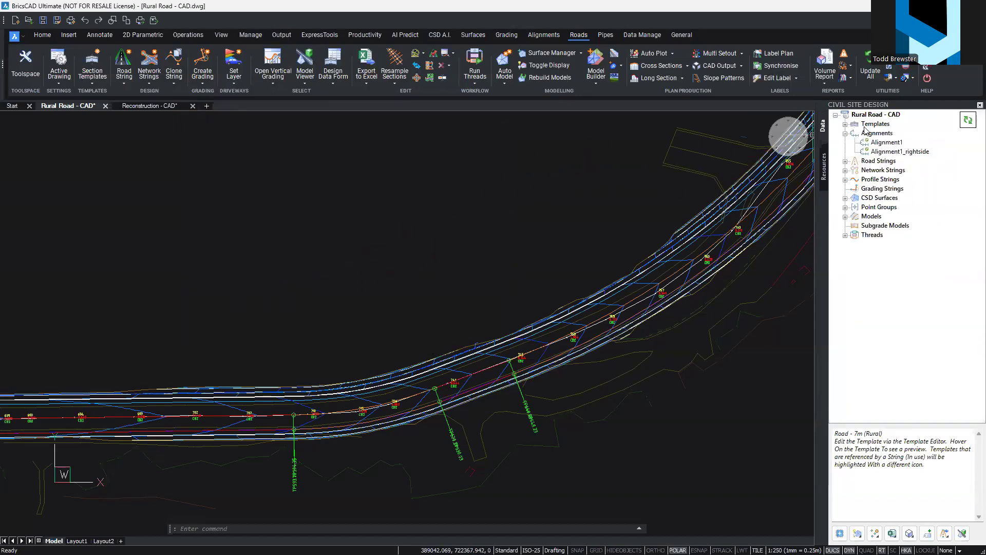
pyautogui.click(901, 153)
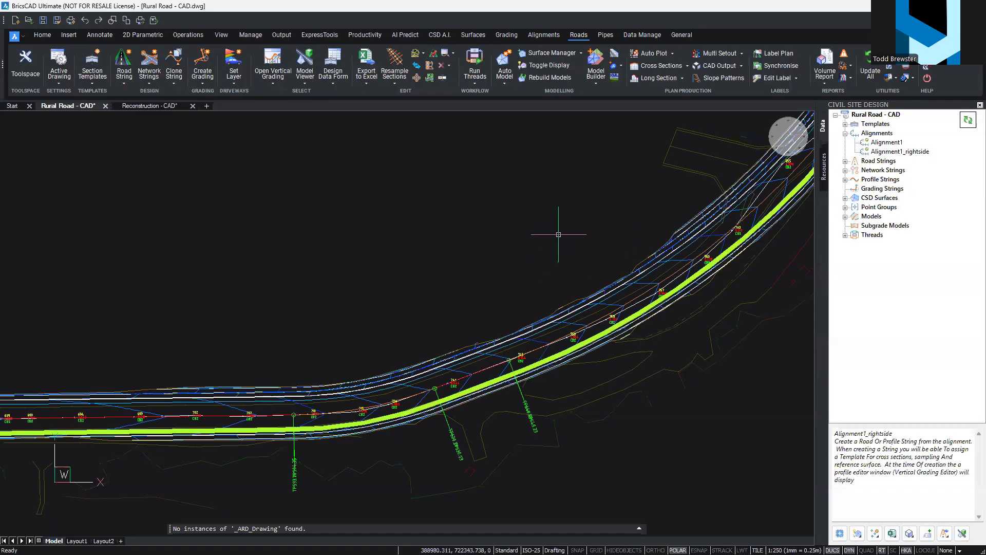
pyautogui.moveTo(567, 225); pyautogui.dragTo(401, 246, button='middle')
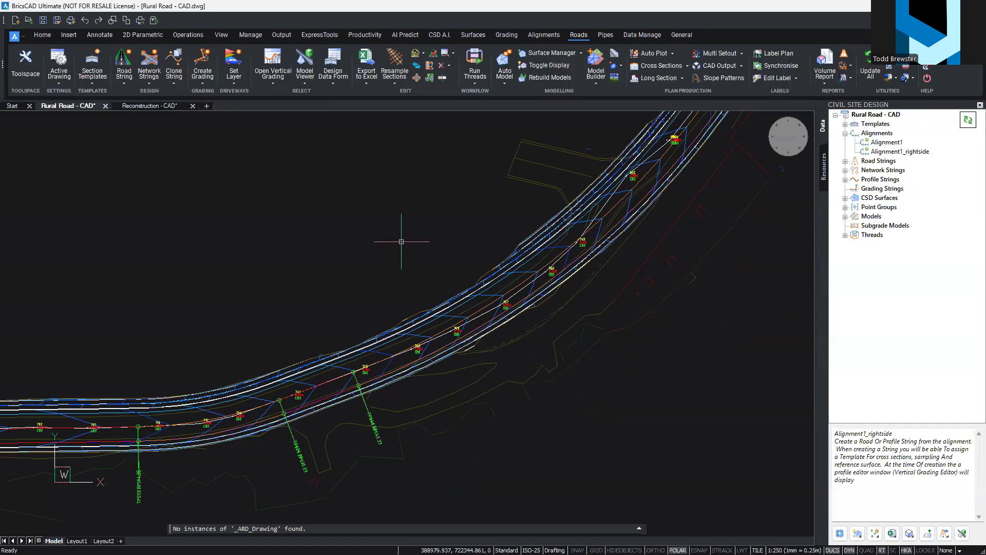
pyautogui.click(845, 179)
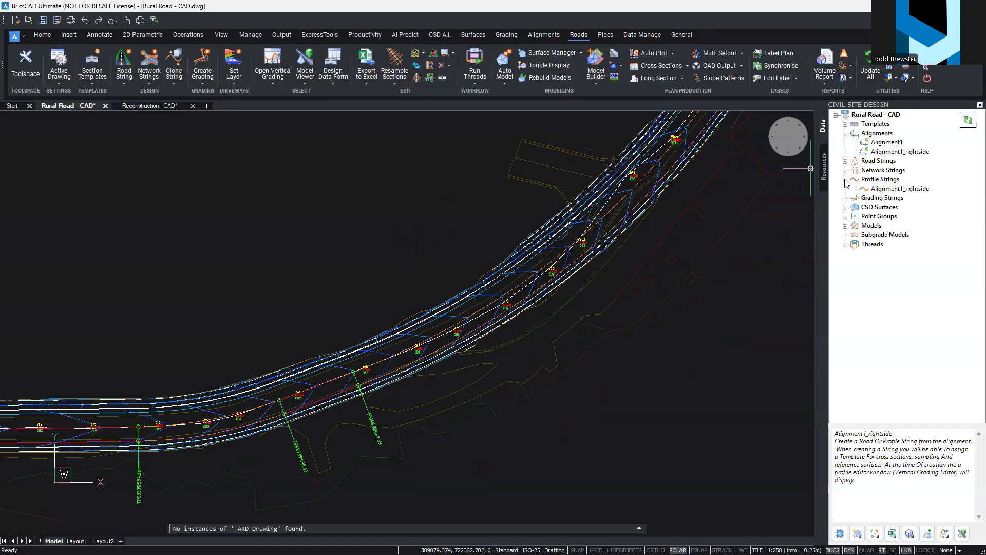
pyautogui.rightClick(885, 190)
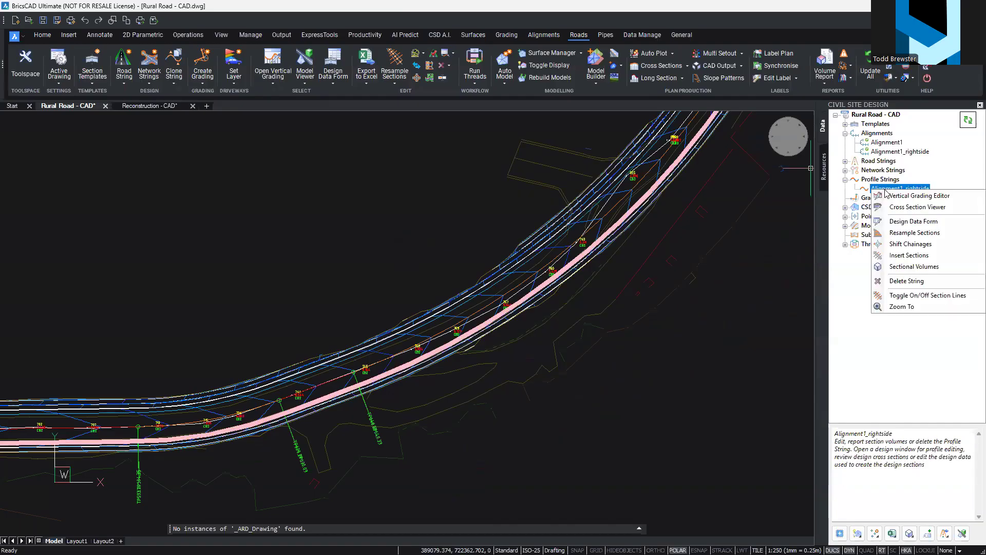
pyautogui.click(886, 195)
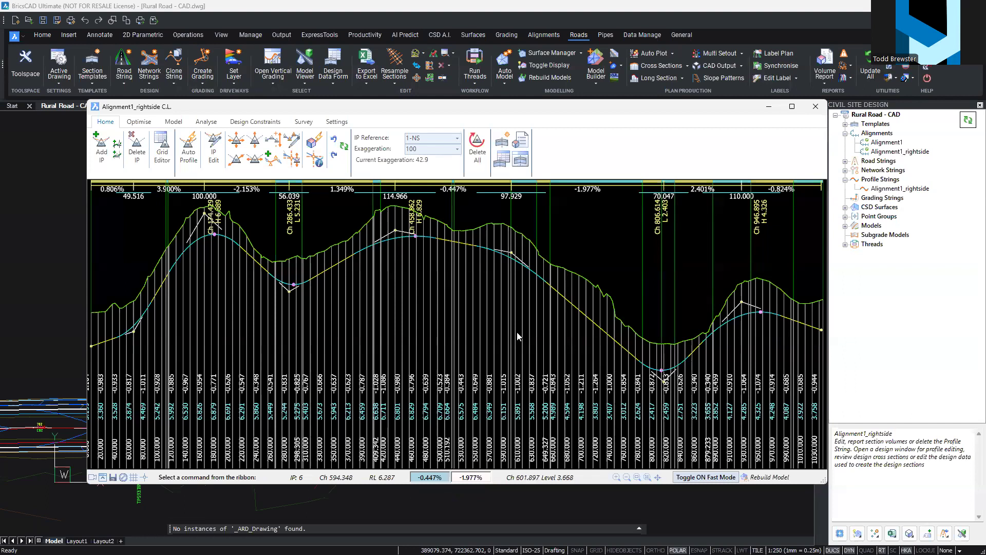
# Add a Show String design constraint named Road CL to the Alignment1_rightside profile
pyautogui.click(266, 123)
pyautogui.click(169, 143)
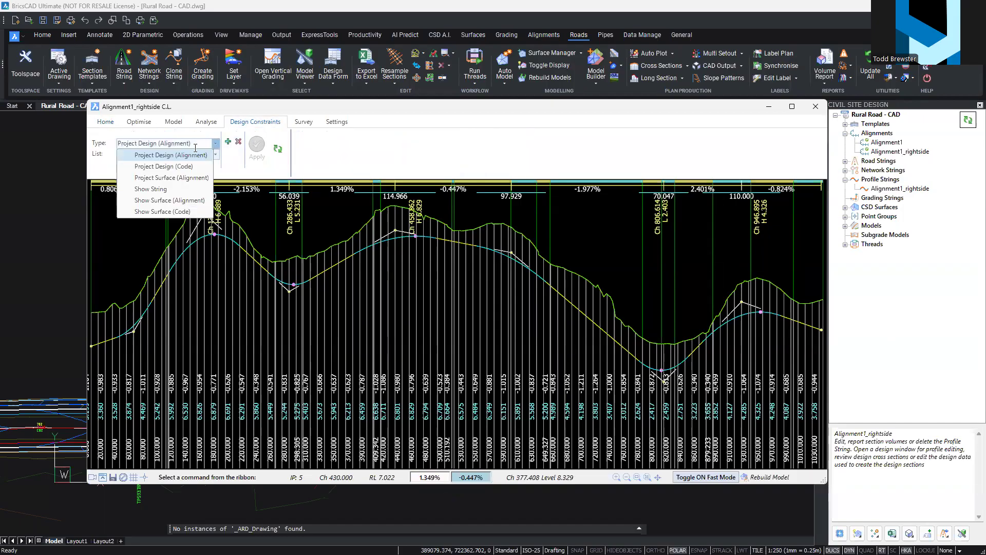
pyautogui.click(151, 188)
pyautogui.click(228, 142)
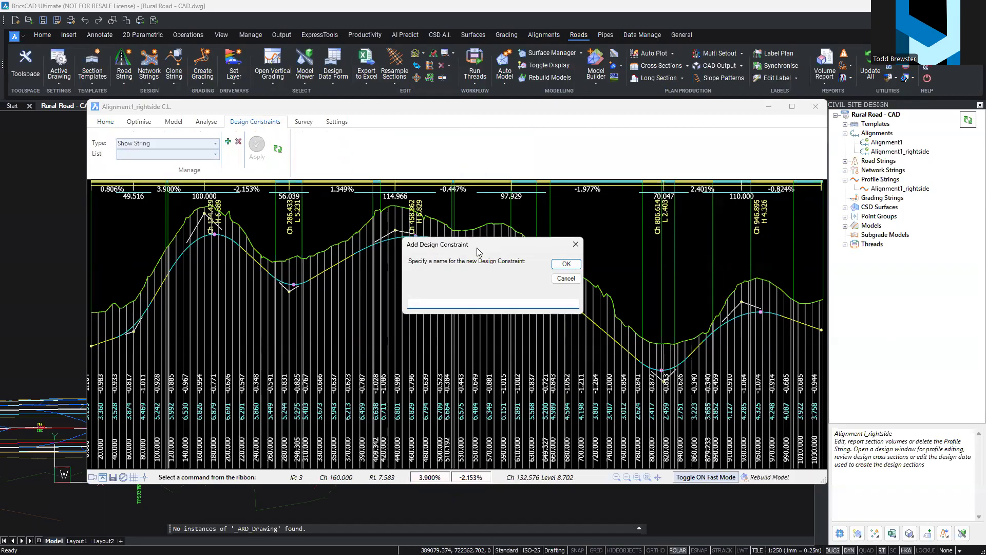
pyautogui.write('Road CL')
pyautogui.press('Return')
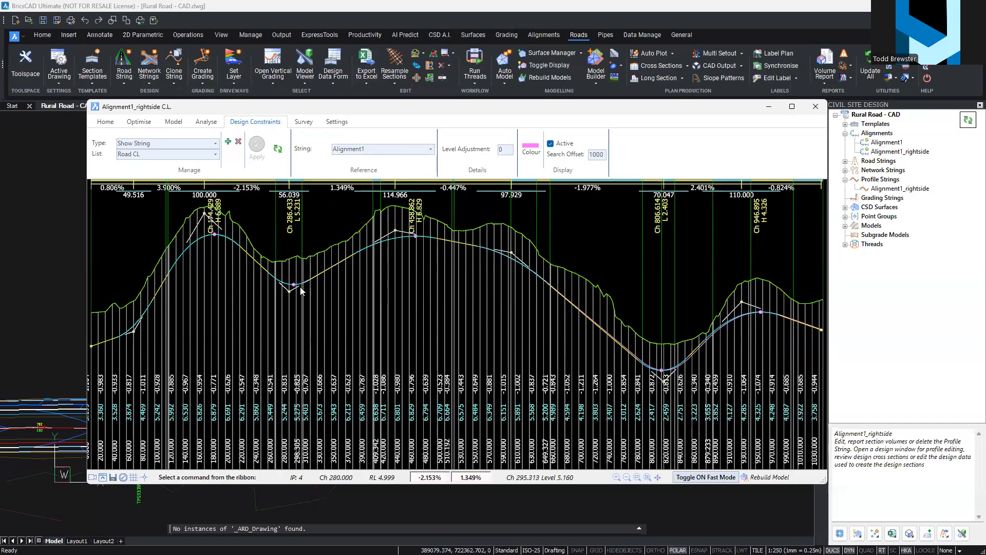
# Examine the cloned right-side profile against the Road CL reference string along its length and close the grading editor
pyautogui.scroll(2, 300, 287)
pyautogui.scroll(1, 434, 285)
pyautogui.scroll(1, 548, 306)
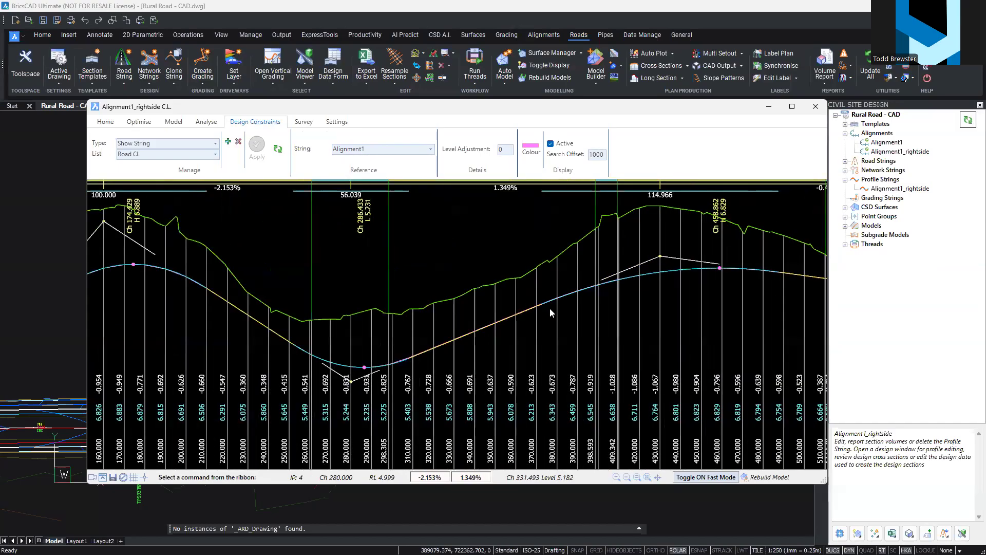
pyautogui.moveTo(635, 293); pyautogui.dragTo(366, 299, button='middle')
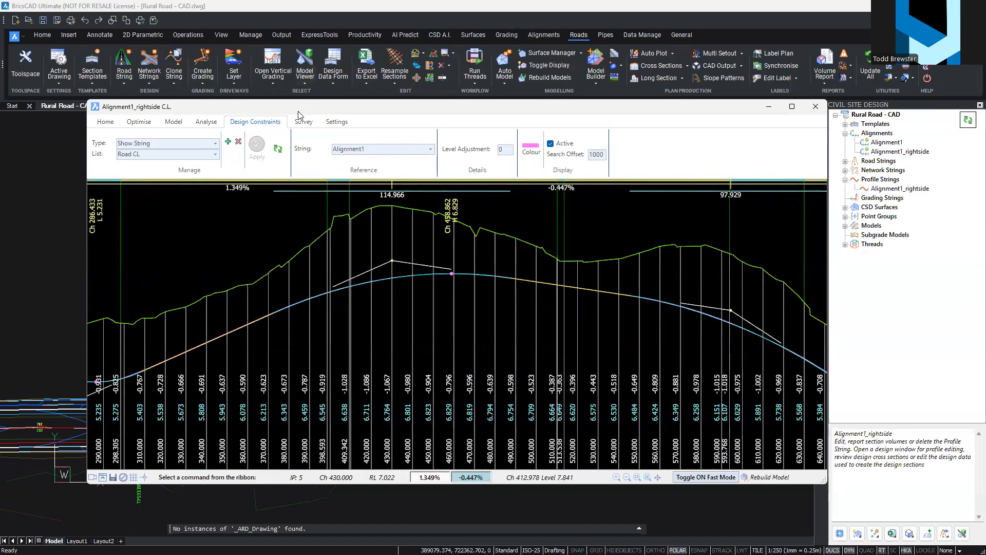
pyautogui.moveTo(302, 112); pyautogui.dragTo(546, 98)
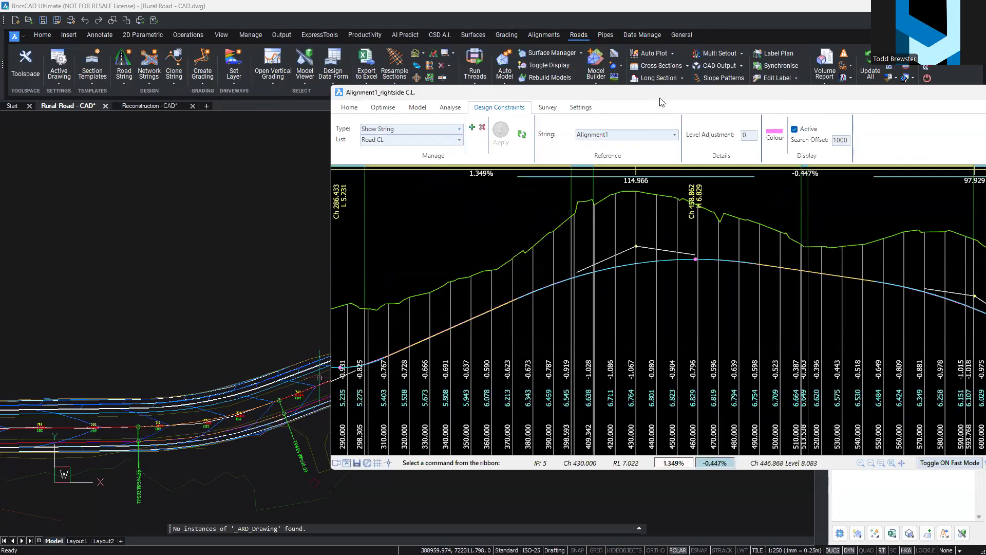
pyautogui.moveTo(658, 92); pyautogui.dragTo(395, 82)
pyautogui.scroll(-3, 439, 323)
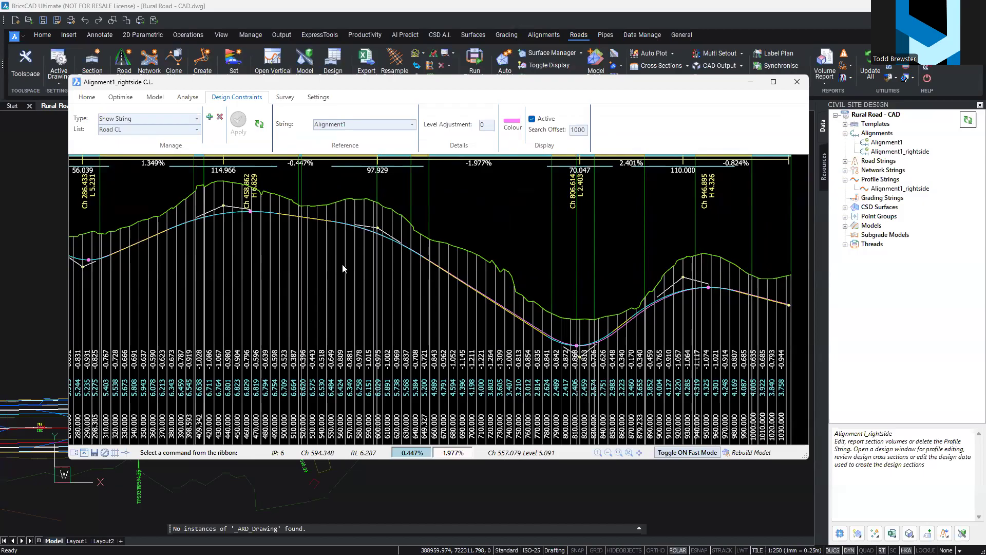
pyautogui.moveTo(207, 258); pyautogui.dragTo(360, 257, button='middle')
pyautogui.moveTo(244, 268); pyautogui.dragTo(398, 268, button='middle')
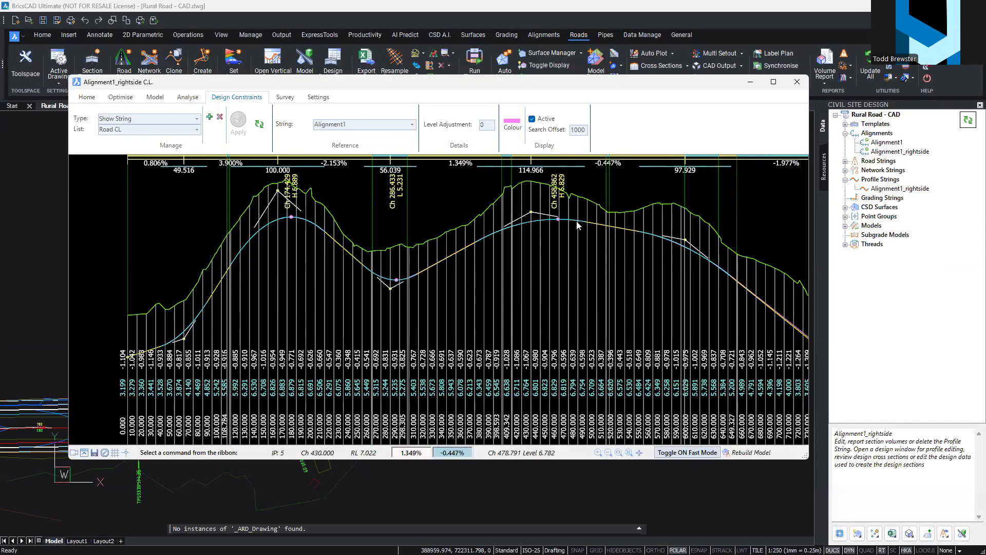
pyautogui.moveTo(600, 228); pyautogui.dragTo(536, 236, button='middle')
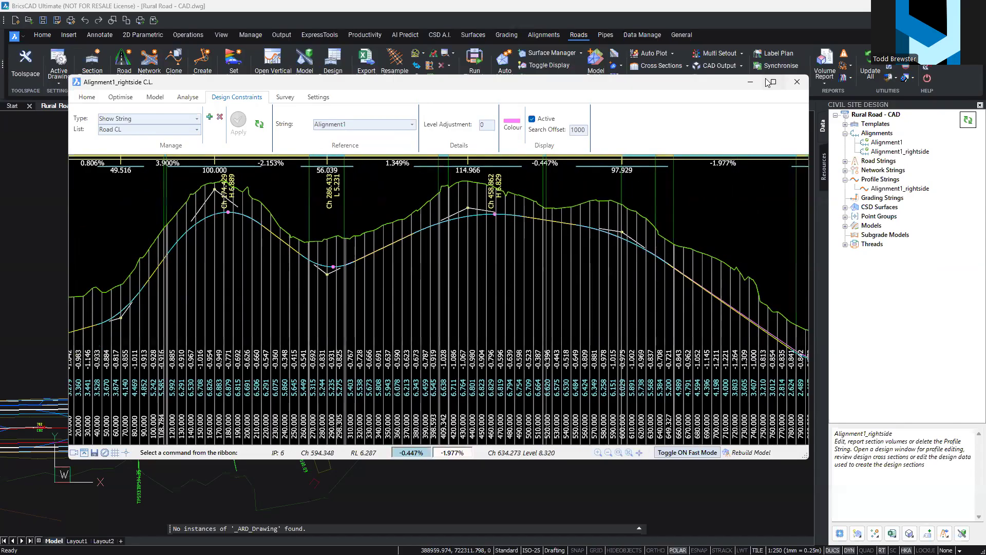
pyautogui.click(797, 82)
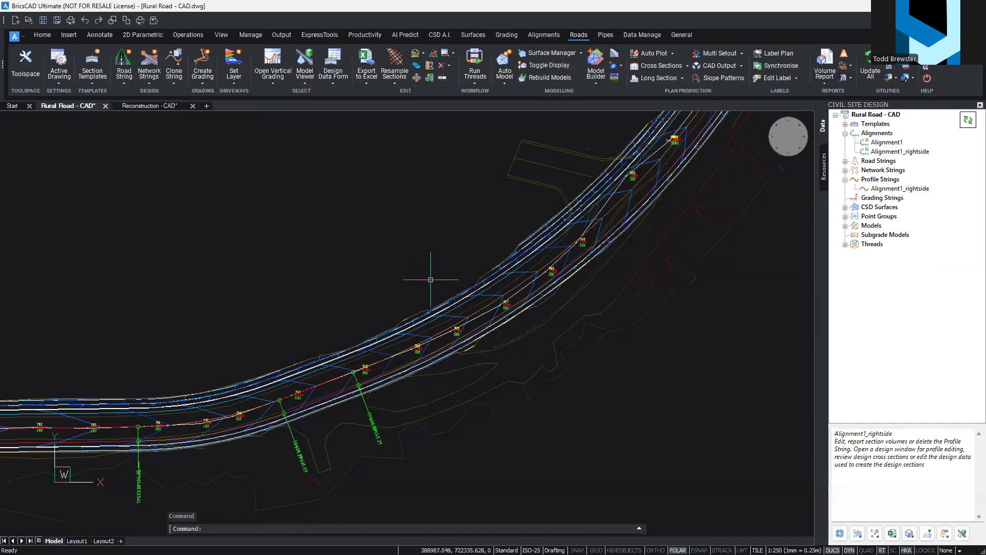
# Switch to the Reconstruction drawing, inspect the widened parking bay and open the design data for the Allingham Street road string
pyautogui.scroll(1, 430, 279)
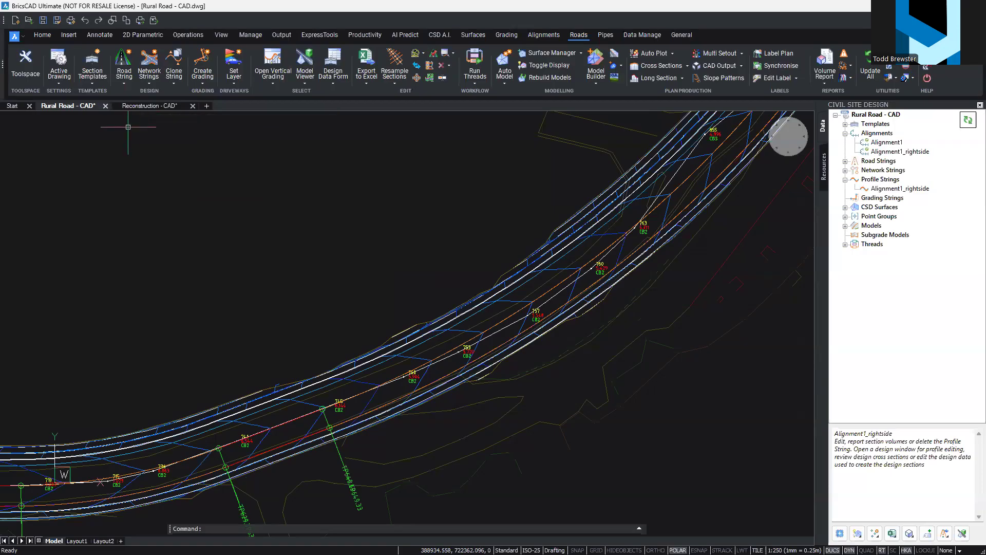
pyautogui.click(146, 106)
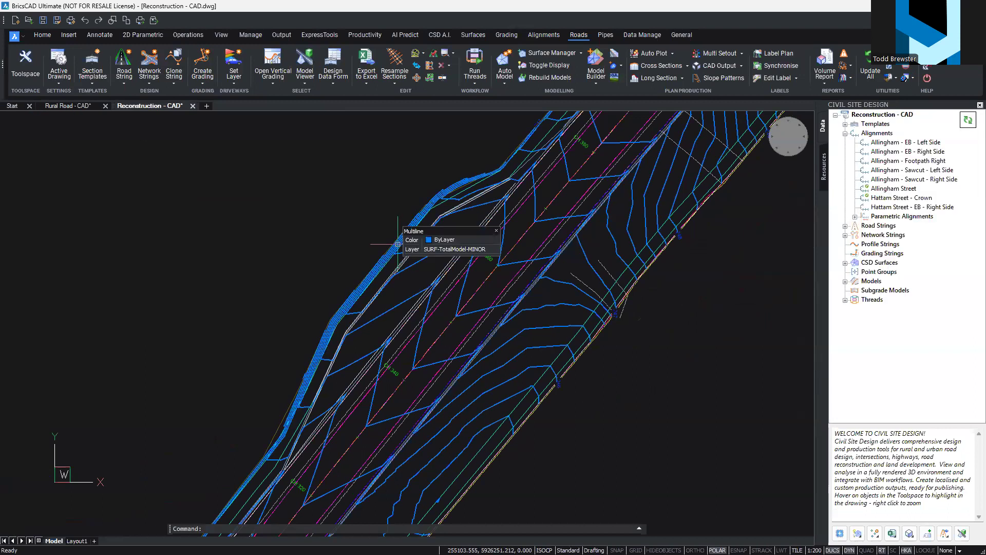
pyautogui.scroll(-2, 369, 280)
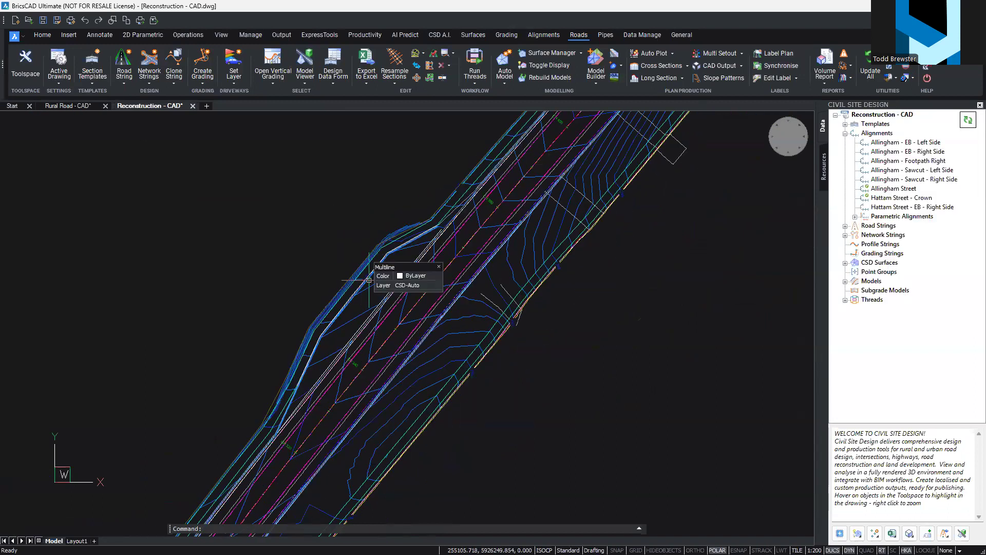
pyautogui.scroll(2, 368, 280)
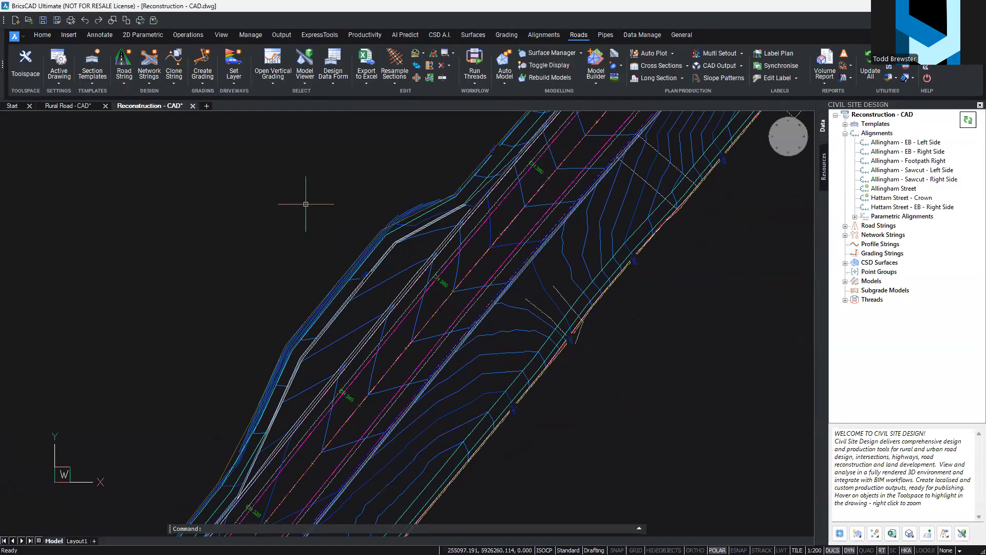
pyautogui.click(845, 226)
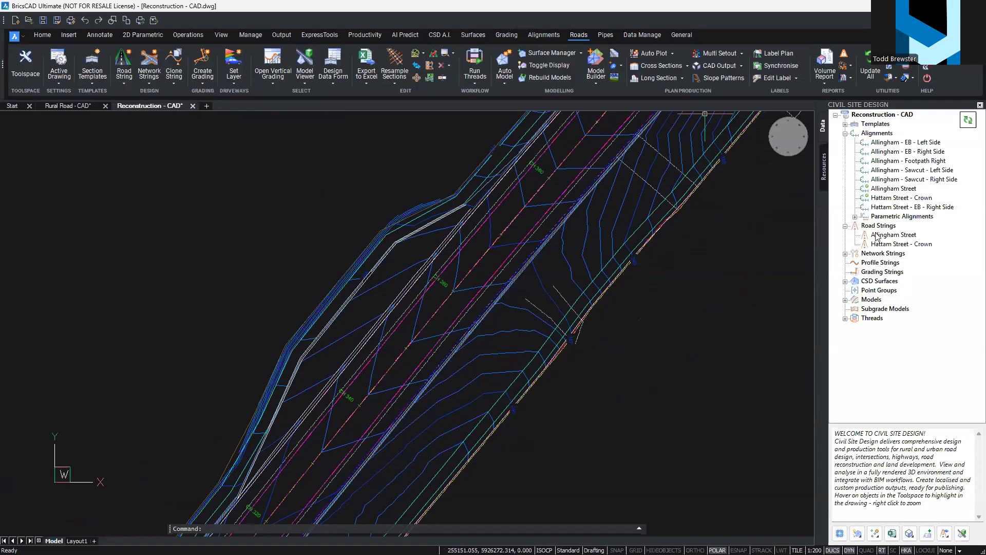
pyautogui.rightClick(876, 236)
pyautogui.click(899, 271)
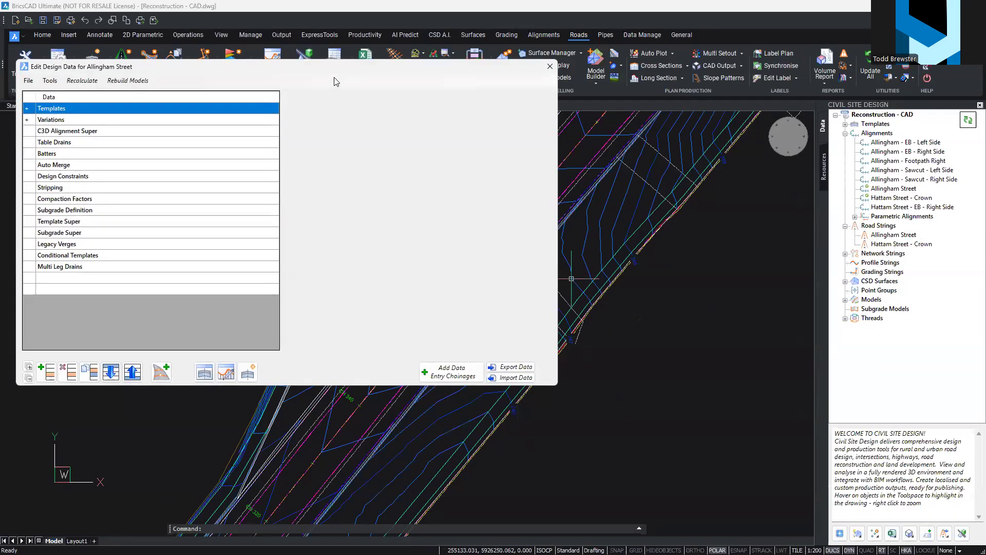
# Review the Allingham Street variations and the custom variation library, and close the design data without adding anything
pyautogui.click(170, 158)
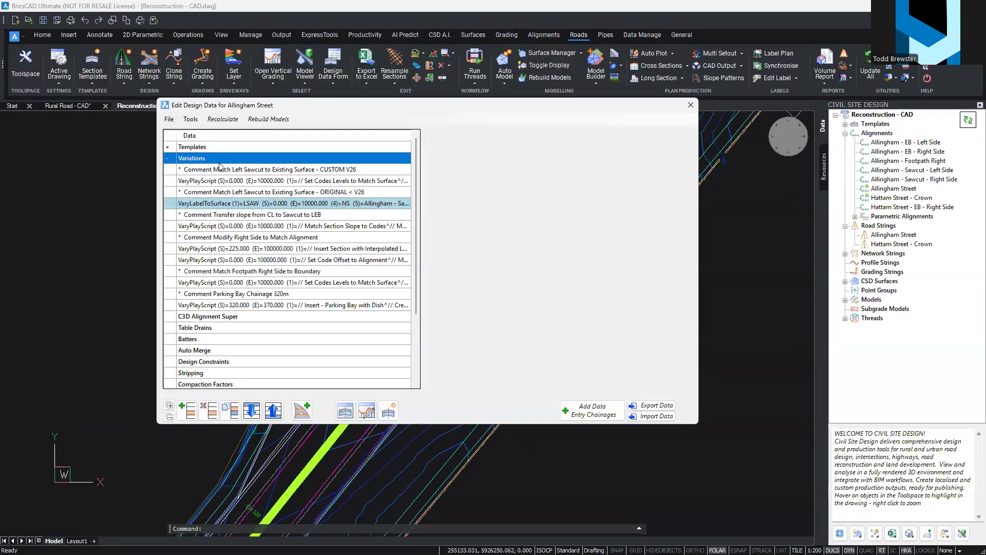
pyautogui.doubleClick(219, 158)
pyautogui.doubleClick(338, 153)
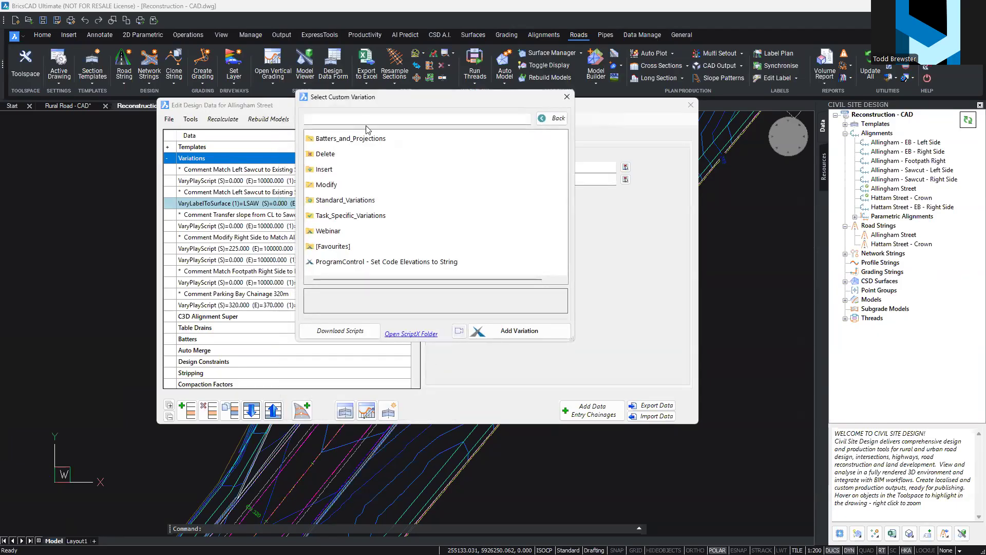
pyautogui.press('ctrl')
pyautogui.click(557, 119)
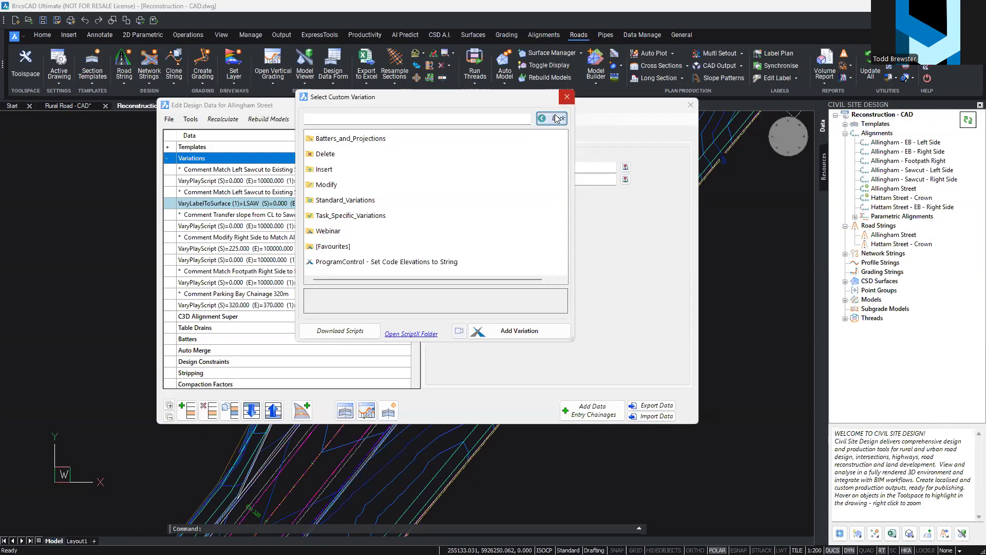
pyautogui.click(566, 98)
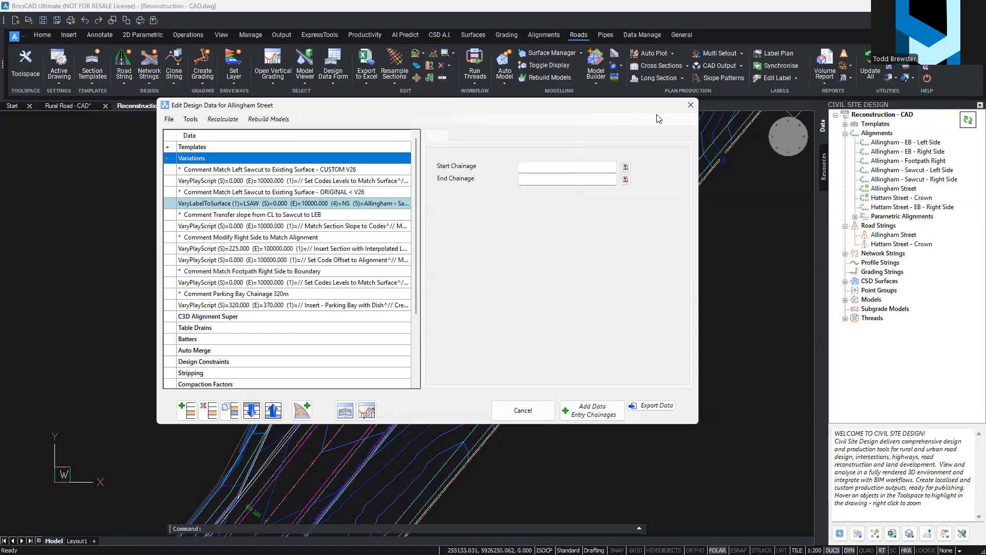
pyautogui.click(690, 105)
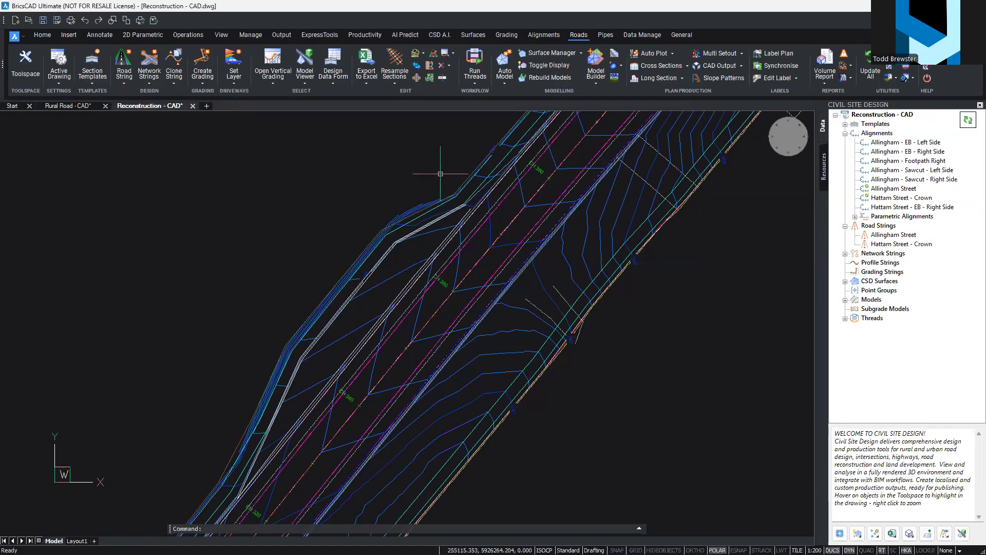